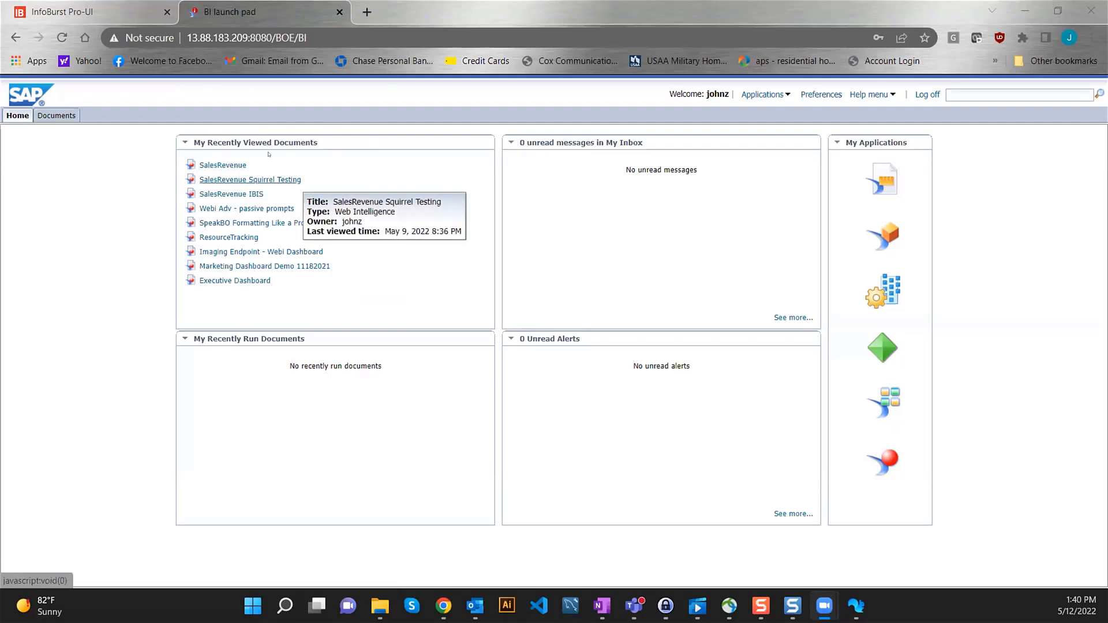
# - Open the SalesRevenue document from recent documents and display its MainData report table
pyautogui.click(223, 164)
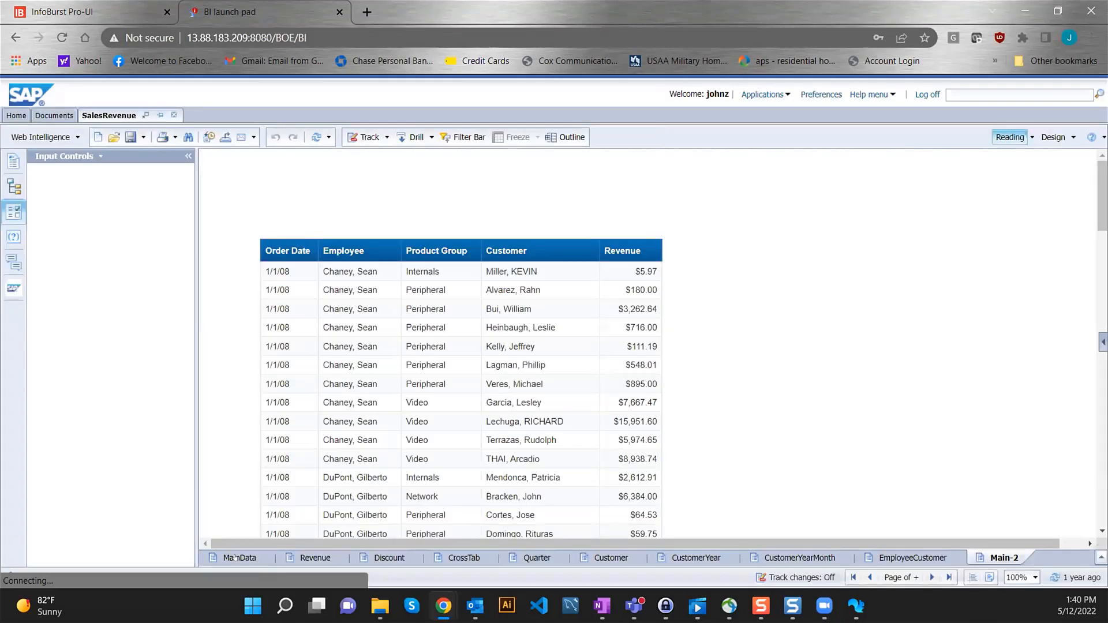
pyautogui.click(236, 557)
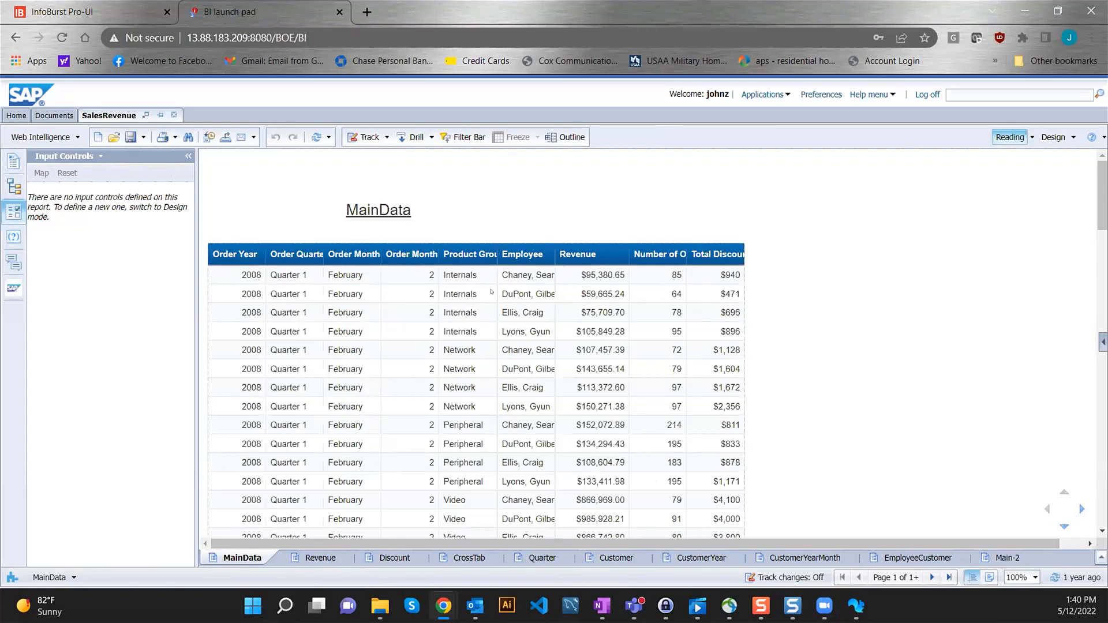
# - Sign in to InfoBurst with the username and password, declining to save the password
pyautogui.click(92, 12)
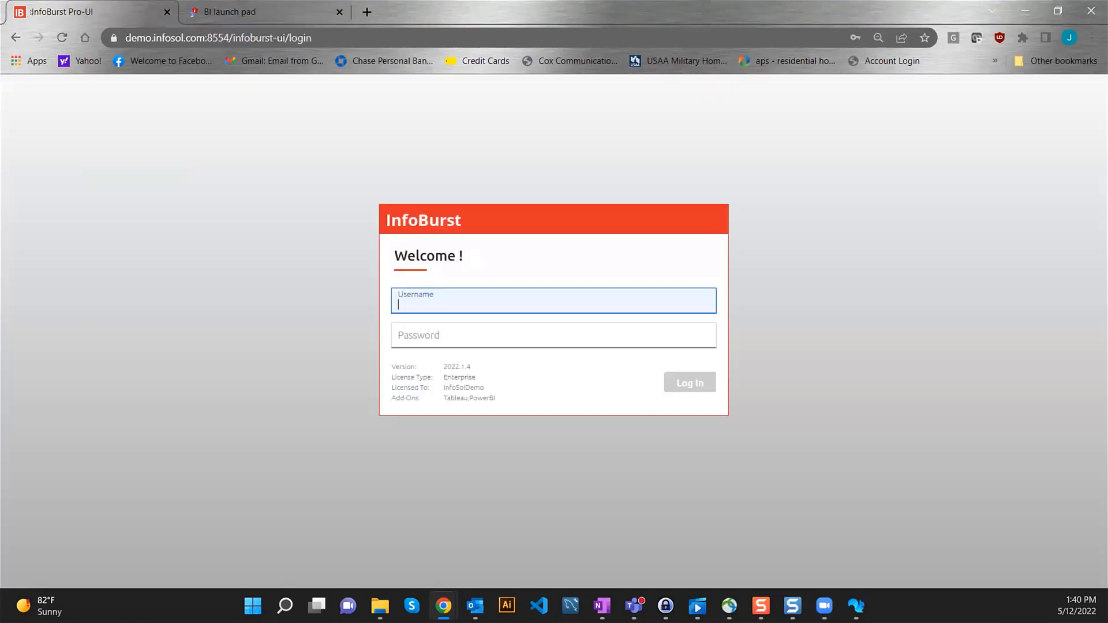
pyautogui.press('Tab')
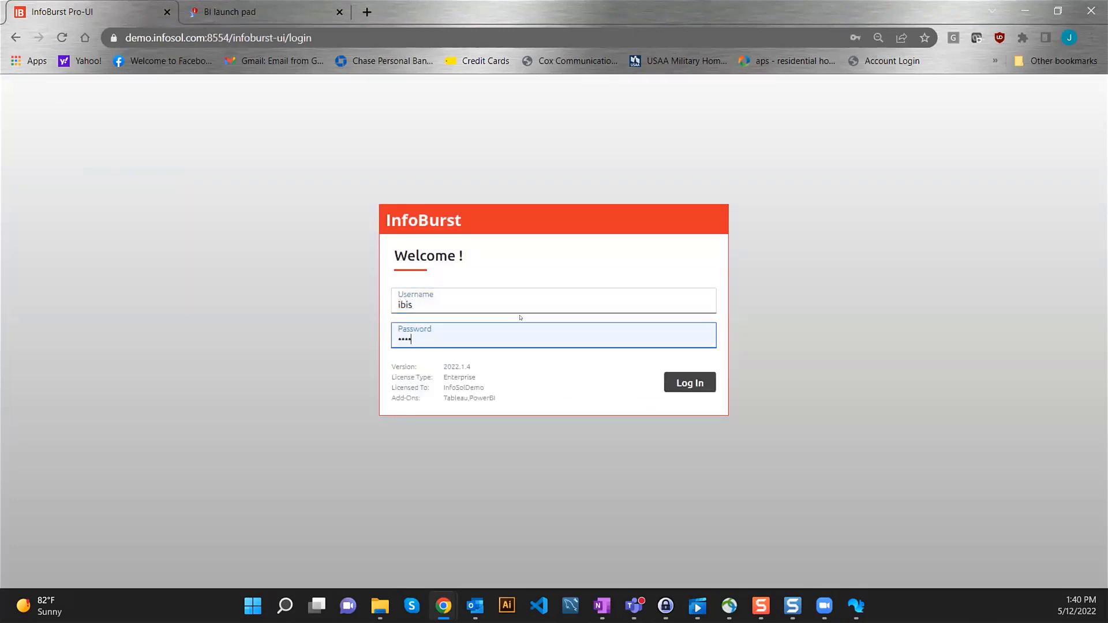
pyautogui.press('Return')
pyautogui.click(680, 246)
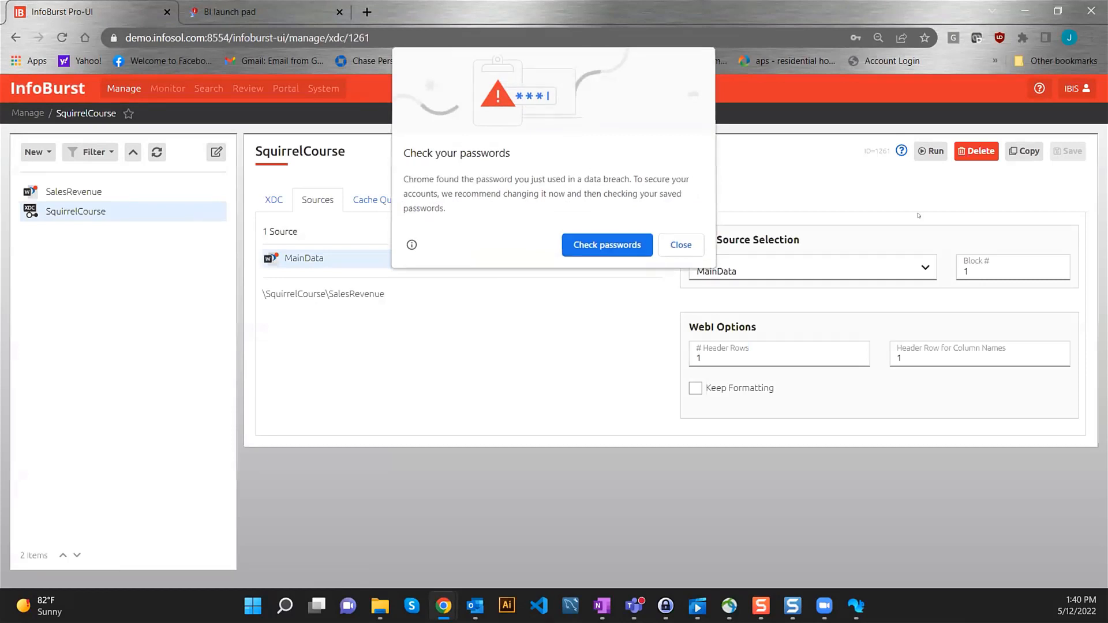
pyautogui.click(902, 242)
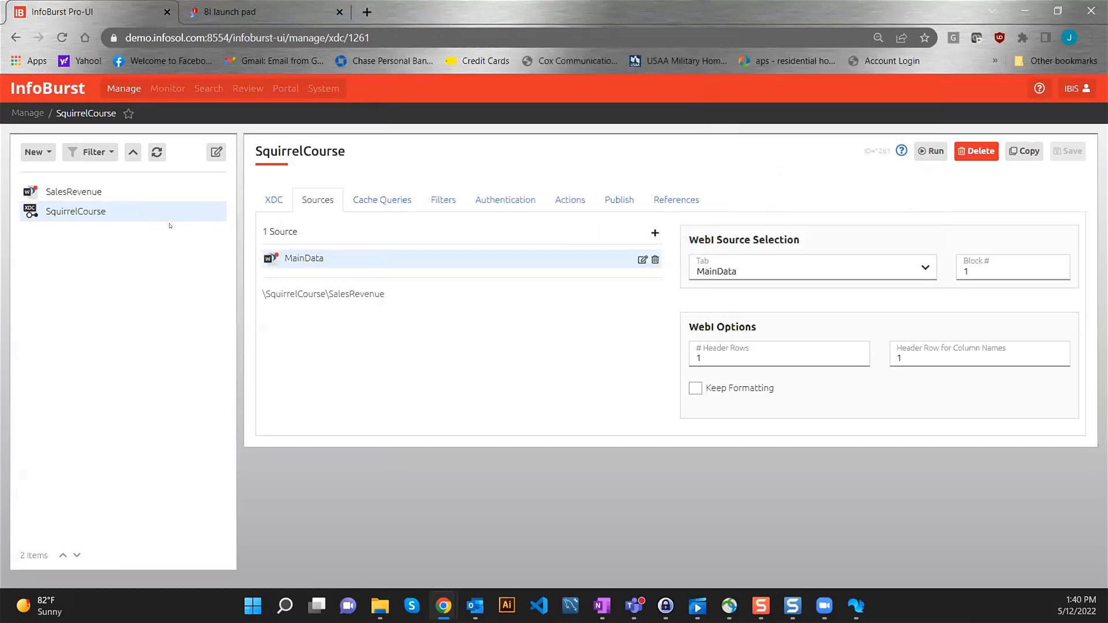
# - Bring up the SalesRevenue document's details from the InfoBurst list
pyautogui.click(79, 191)
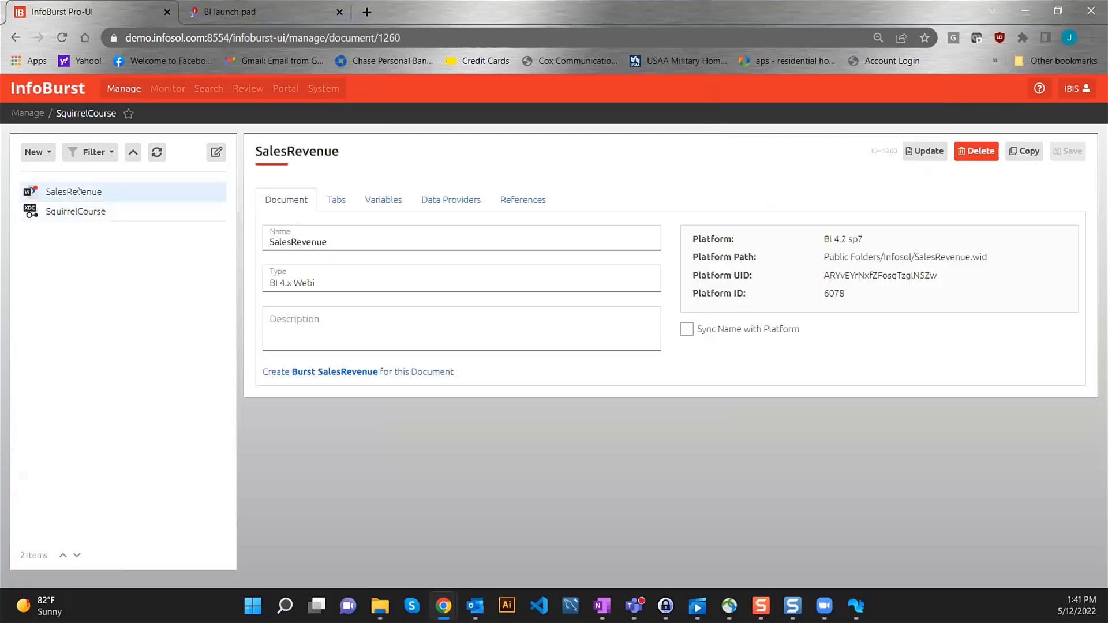
pyautogui.click(115, 207)
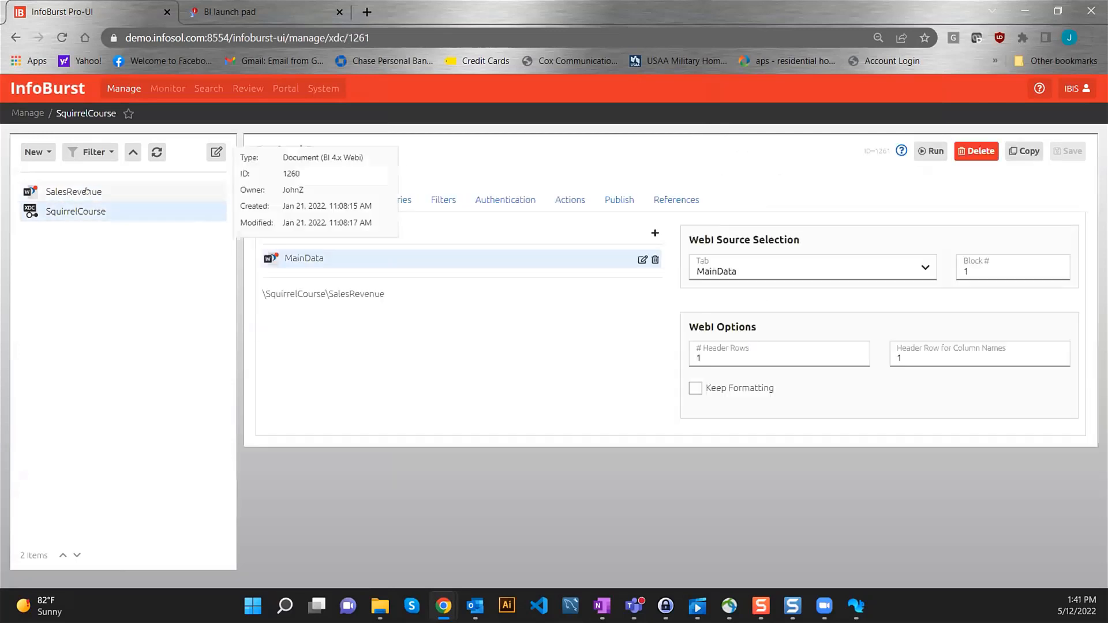
pyautogui.click(86, 191)
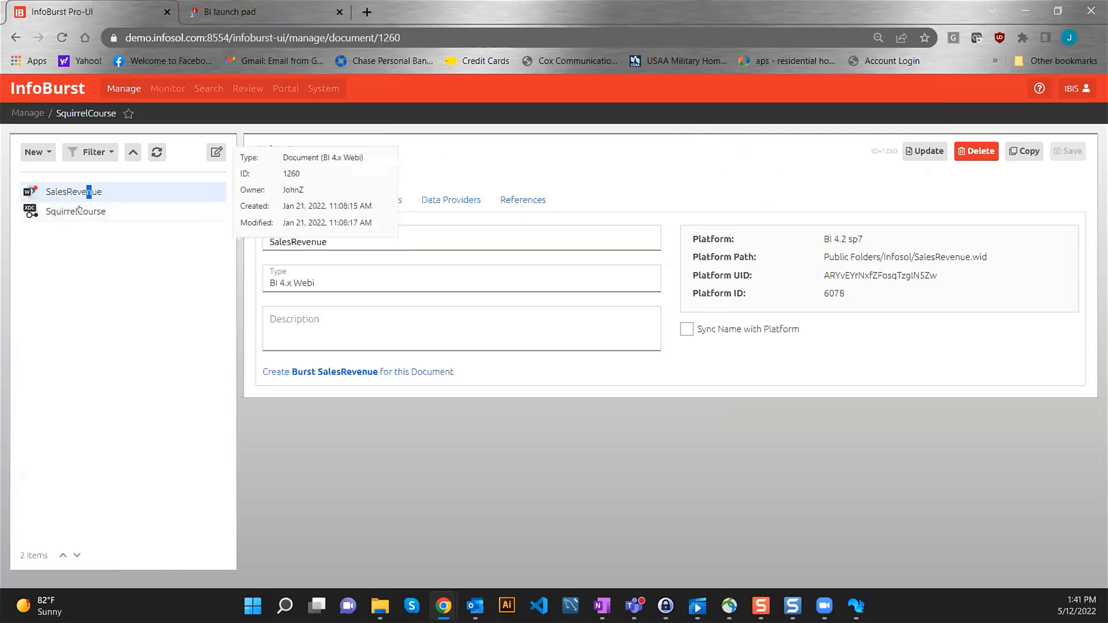
pyautogui.moveTo(77, 209)
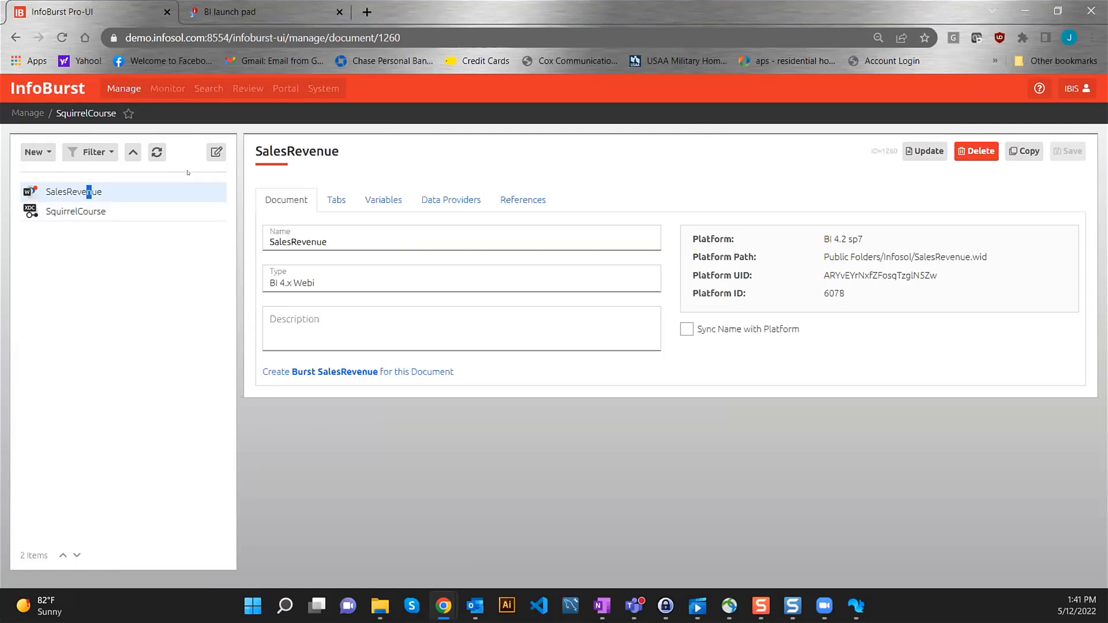
# - Start a new document and add the SalesRevenue report from the Infosol folder on BI 4.2 SP2
pyautogui.click(40, 152)
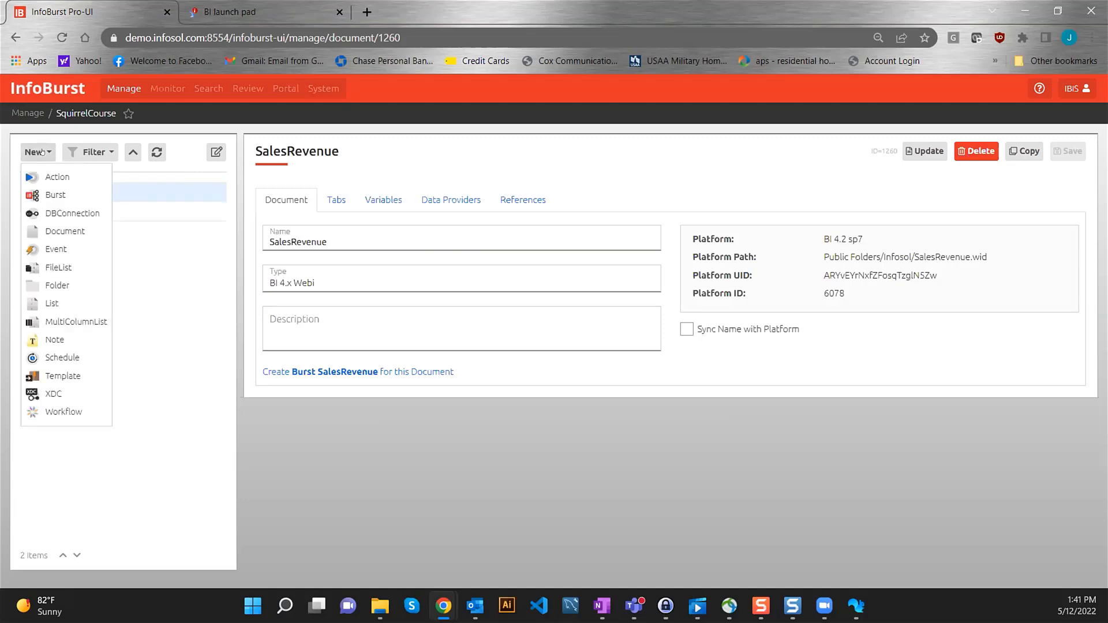
pyautogui.click(65, 230)
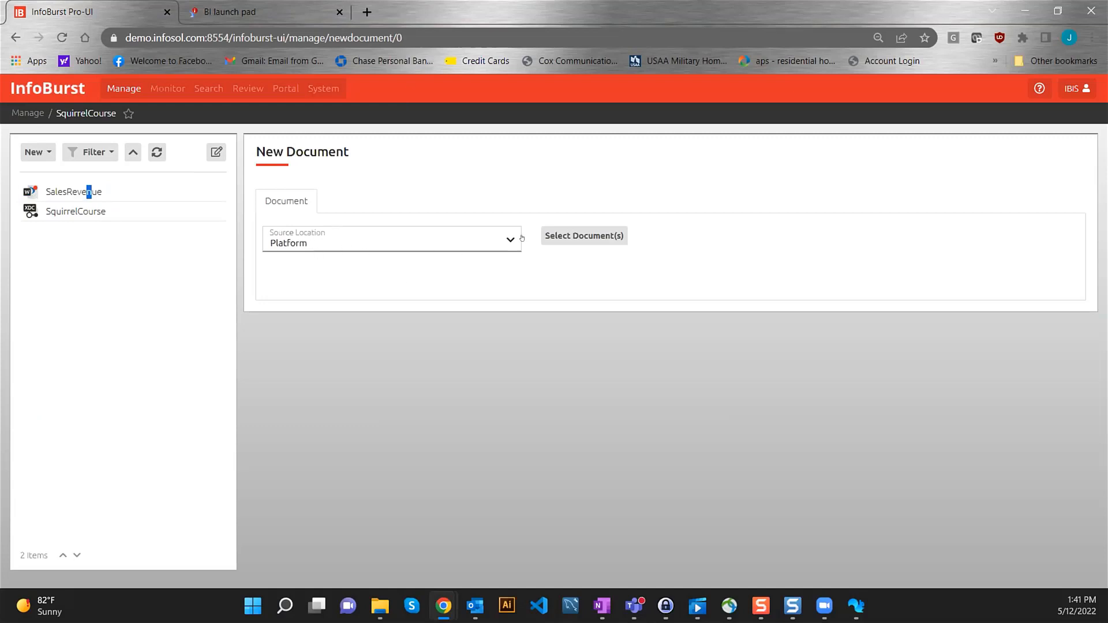
pyautogui.click(583, 236)
pyautogui.click(716, 179)
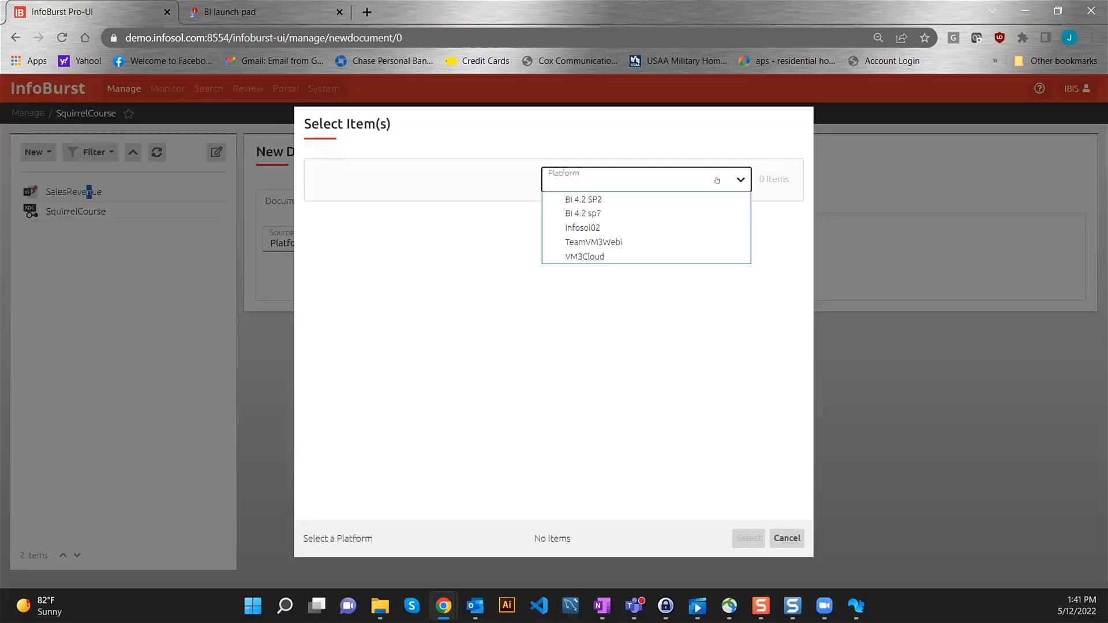
pyautogui.click(612, 199)
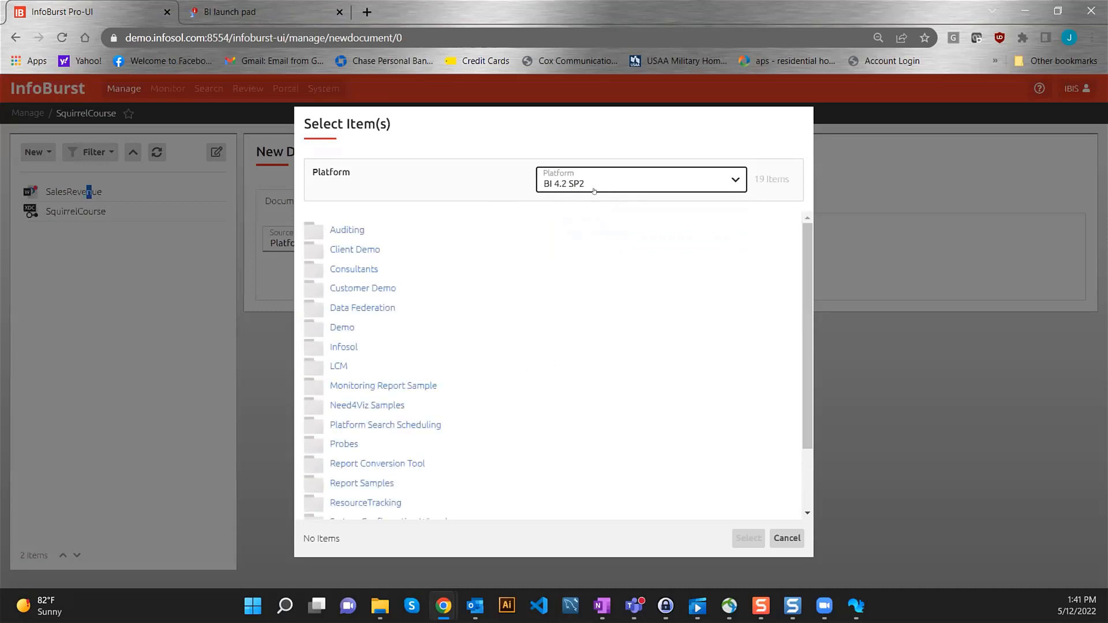
pyautogui.scroll(-2, 418, 274)
pyautogui.scroll(2, 421, 260)
pyautogui.scroll(-2, 355, 290)
pyautogui.scroll(2, 353, 294)
pyautogui.scroll(-2, 343, 354)
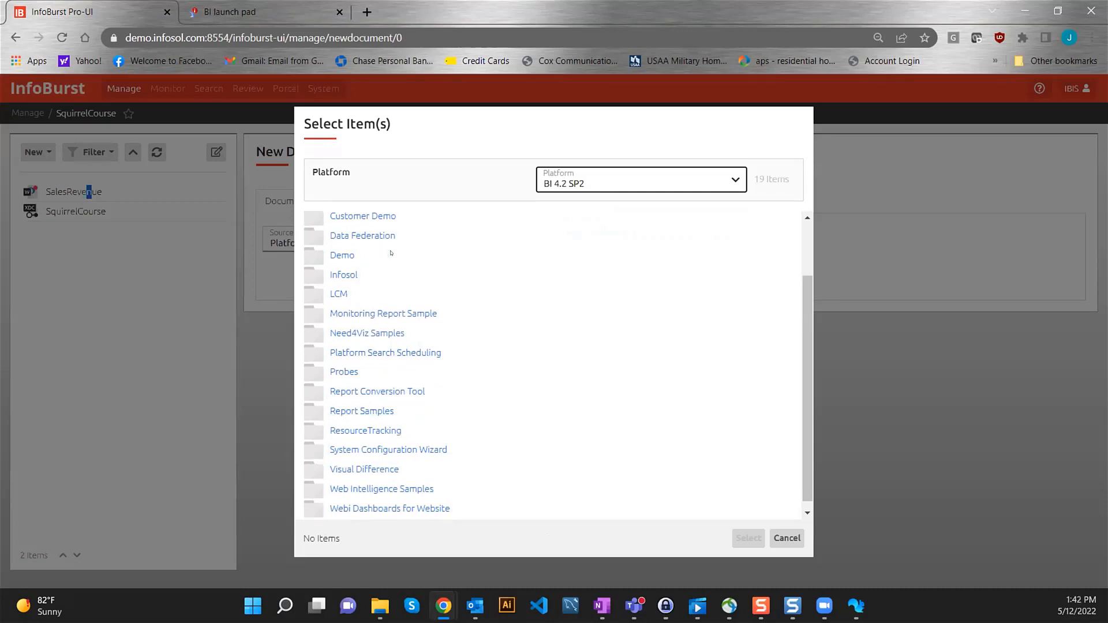
pyautogui.click(344, 275)
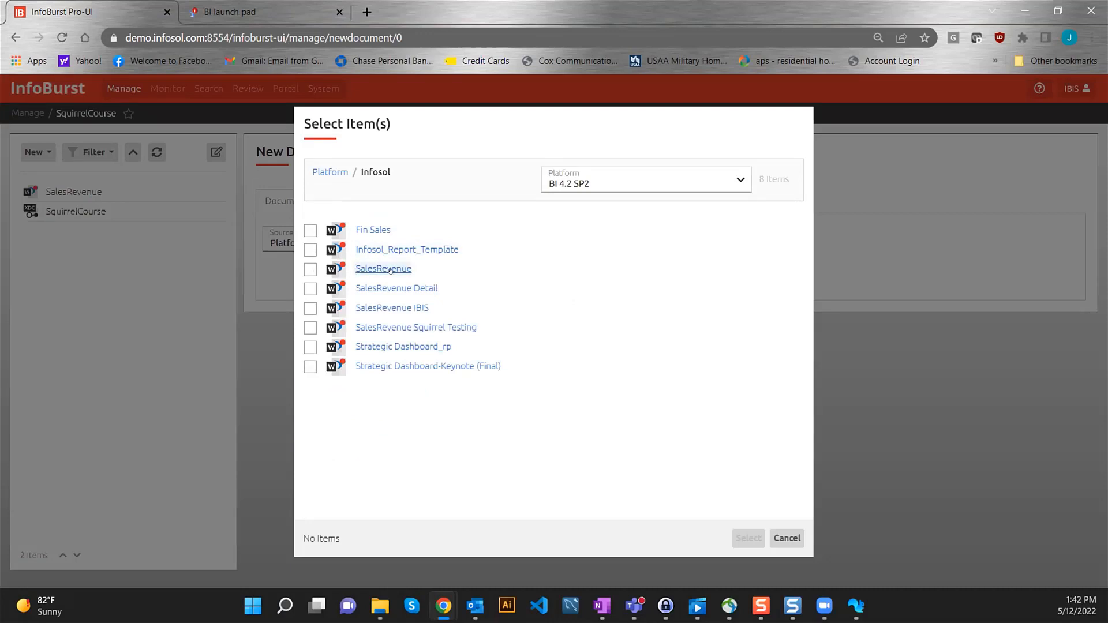
pyautogui.click(310, 270)
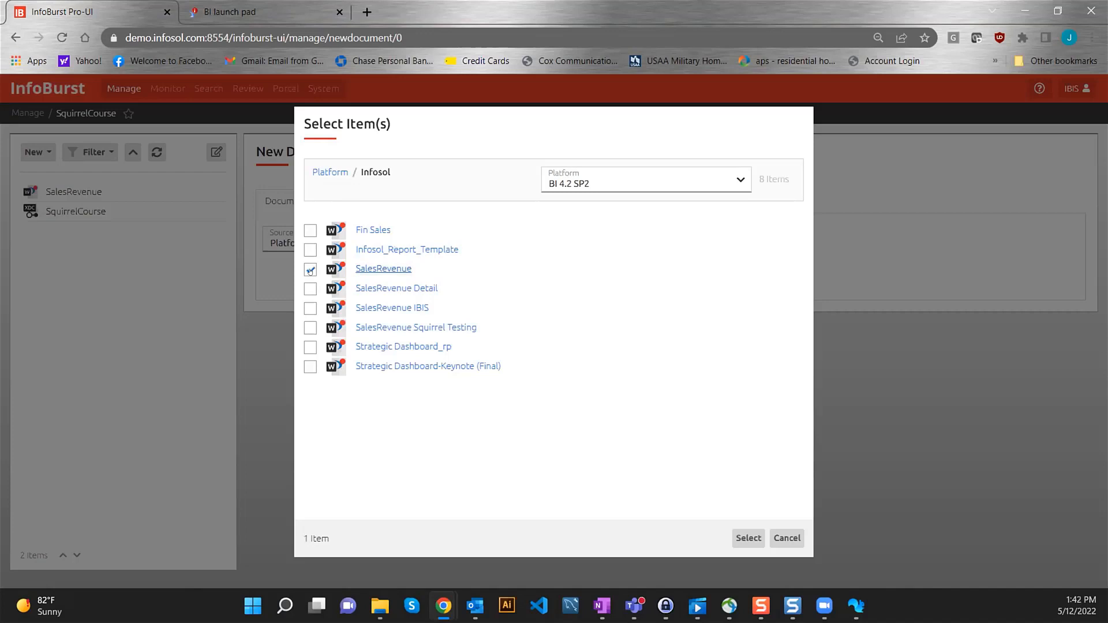
pyautogui.click(741, 540)
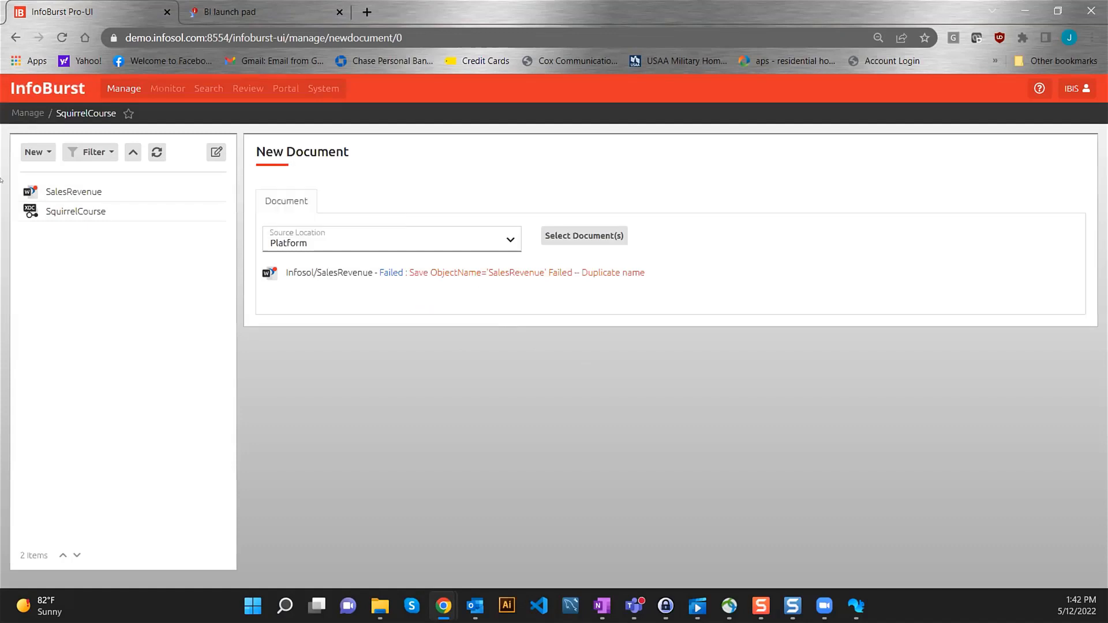
# - Add the SalesRevenue Detail report from Infosol on BI 4.2 SP2 as a document
pyautogui.click(584, 235)
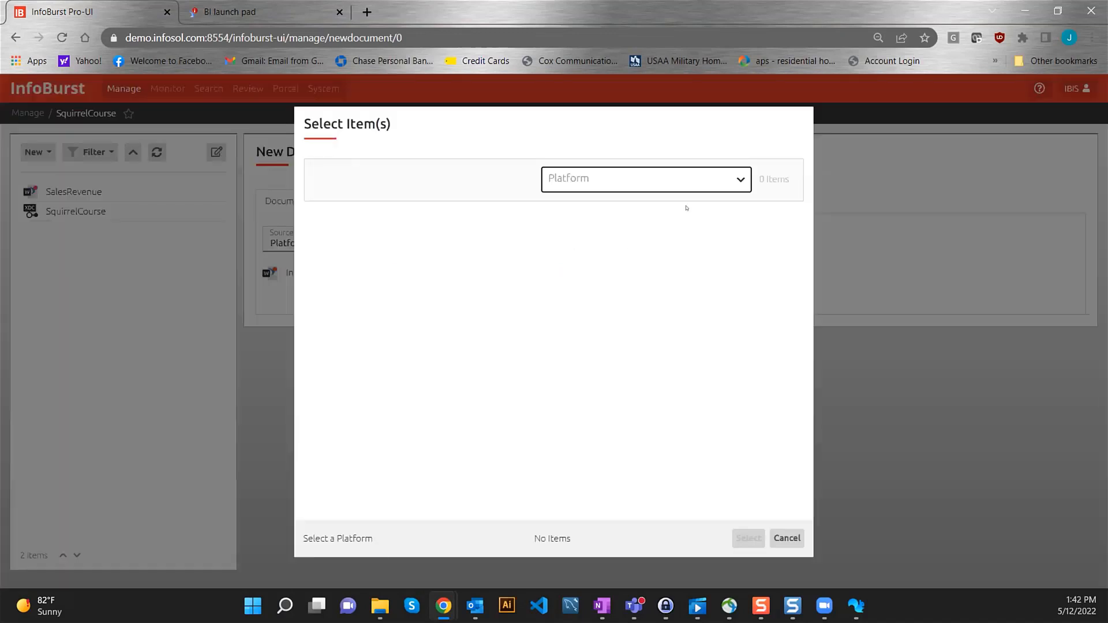
pyautogui.click(680, 180)
pyautogui.click(622, 202)
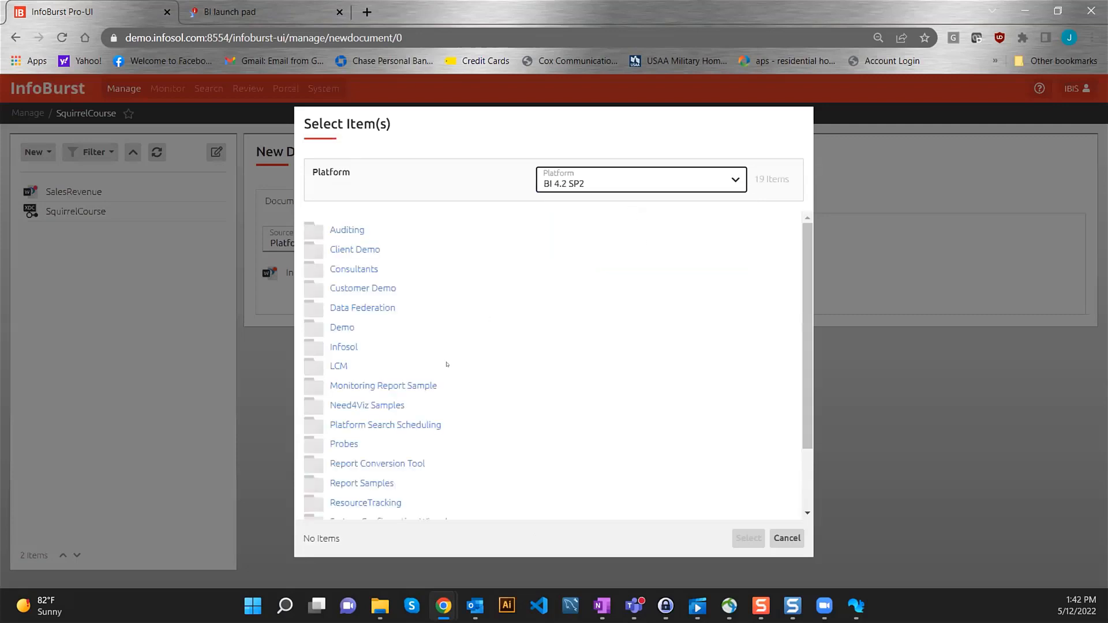
pyautogui.click(347, 347)
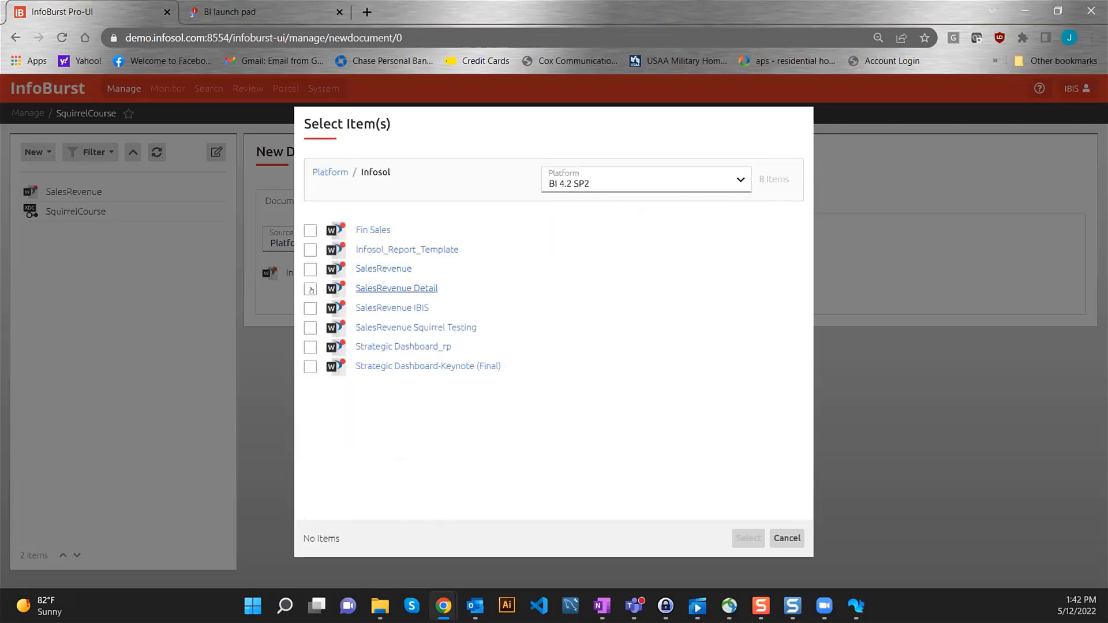
pyautogui.click(310, 289)
pyautogui.click(749, 539)
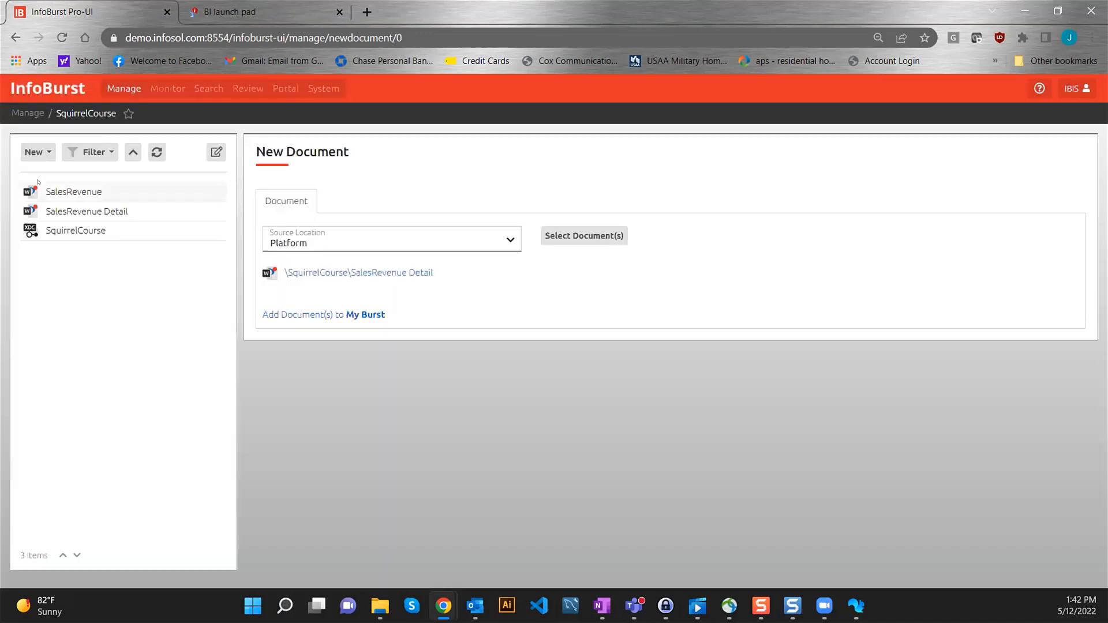
# - Open the new SalesRevenue Detail entry and the SquirrelCourse XDC
pyautogui.moveTo(86, 217)
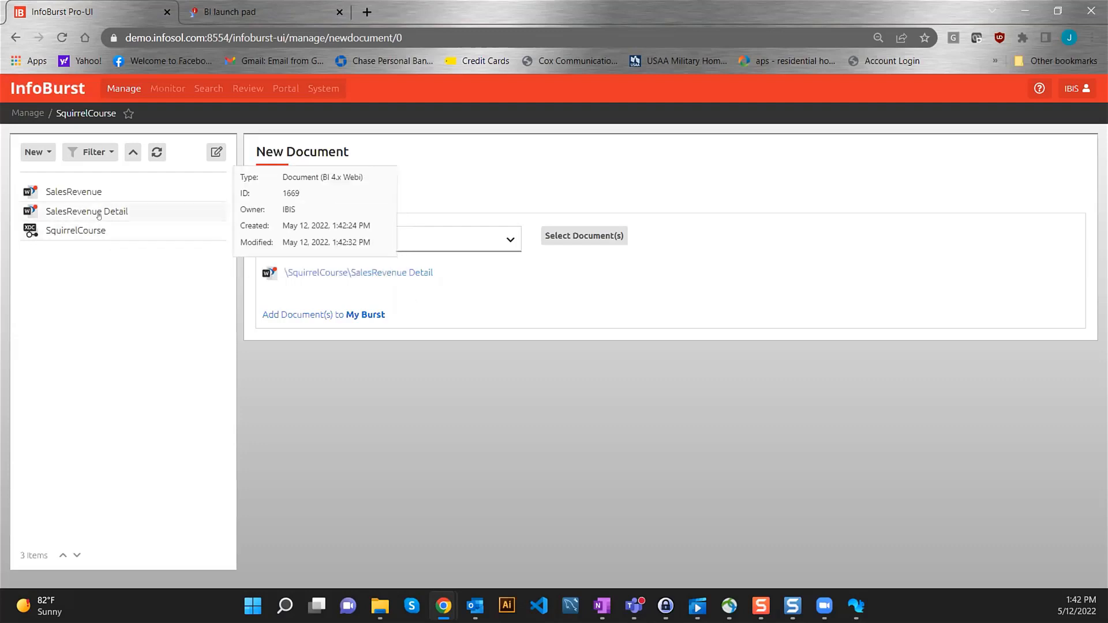
pyautogui.click(87, 211)
pyautogui.click(98, 231)
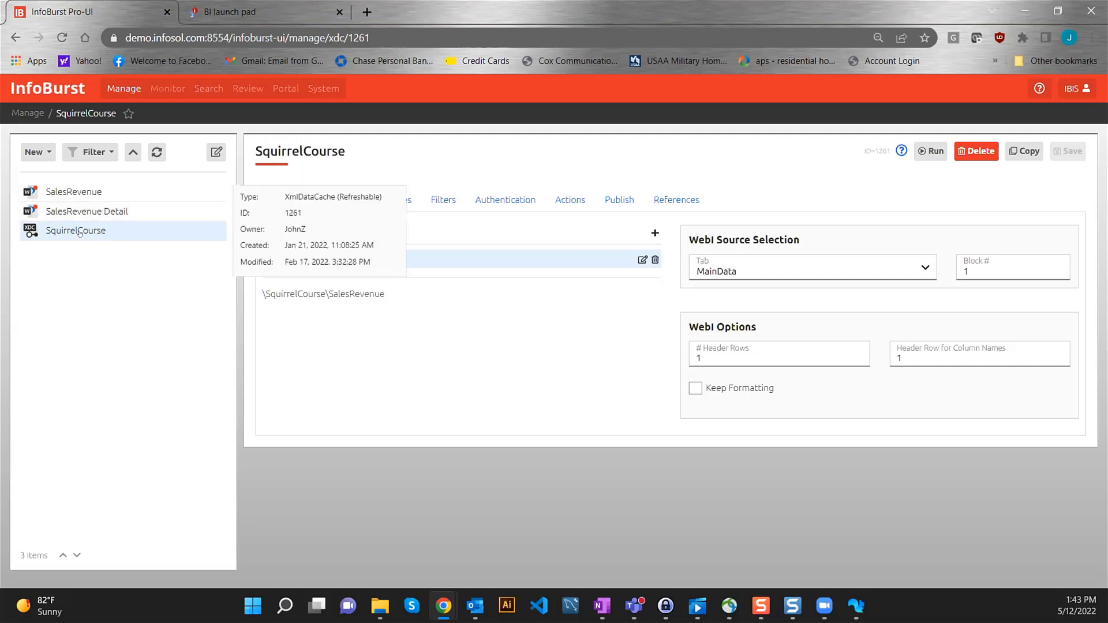
pyautogui.click(96, 228)
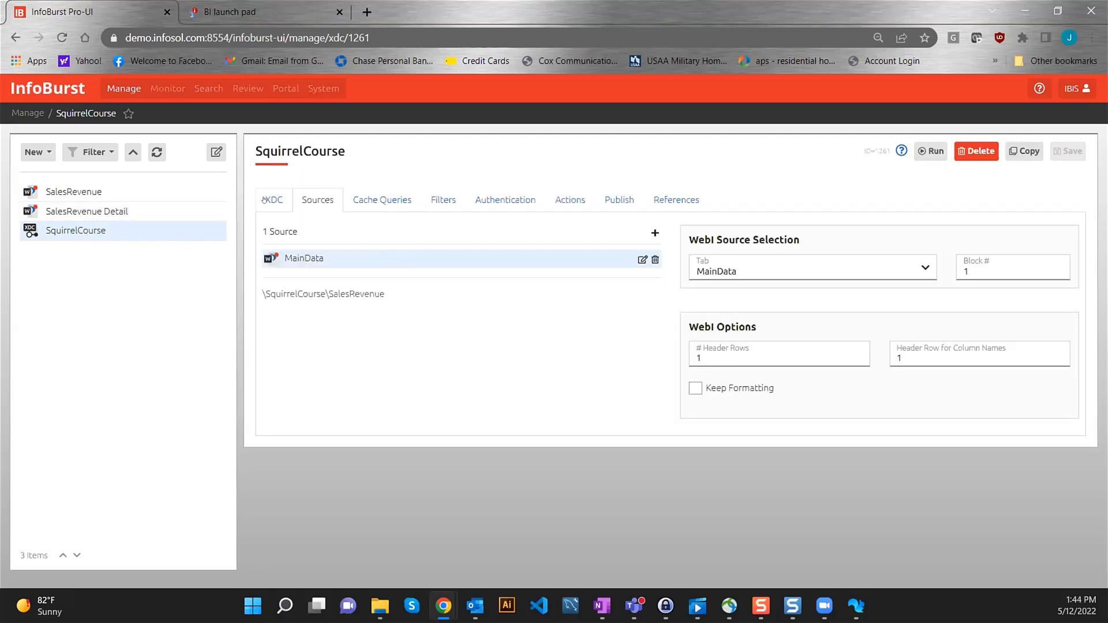
pyautogui.click(265, 200)
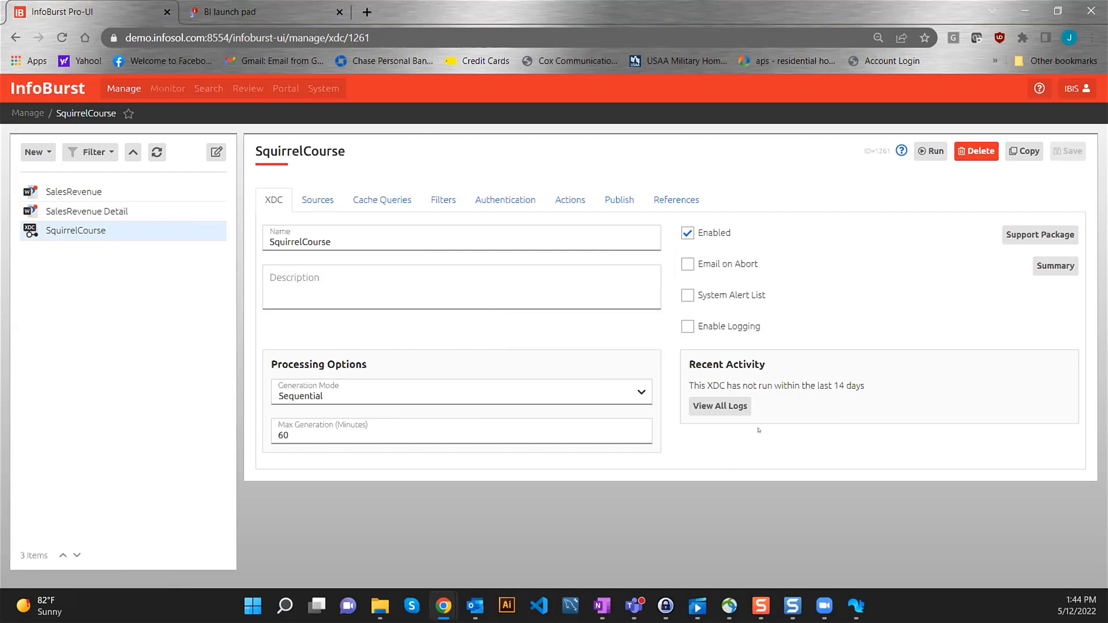
pyautogui.click(317, 199)
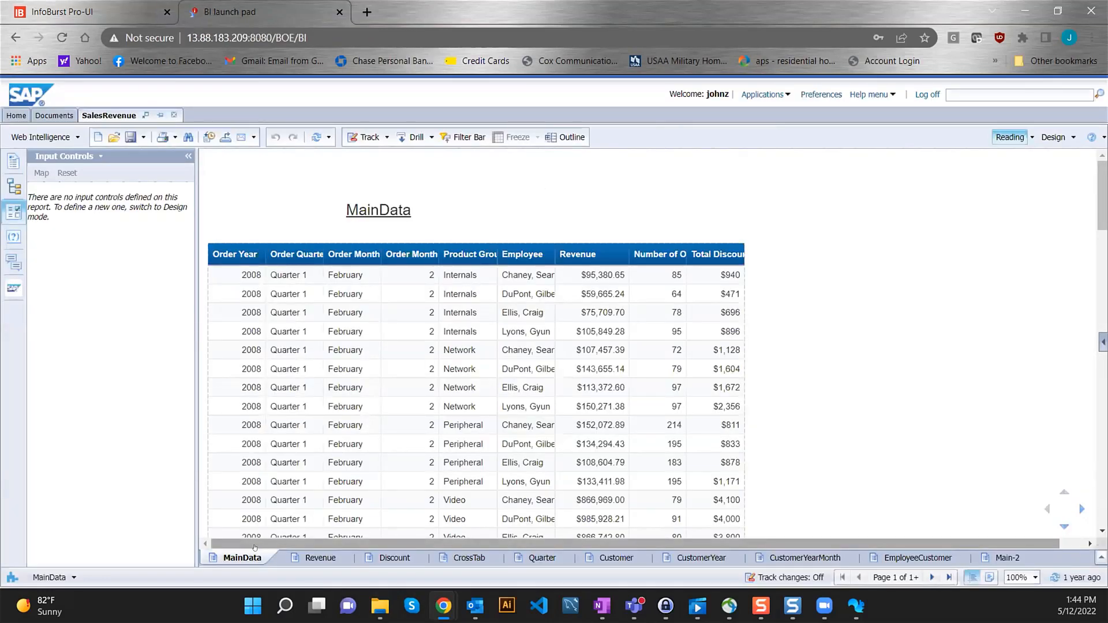
pyautogui.click(149, 2)
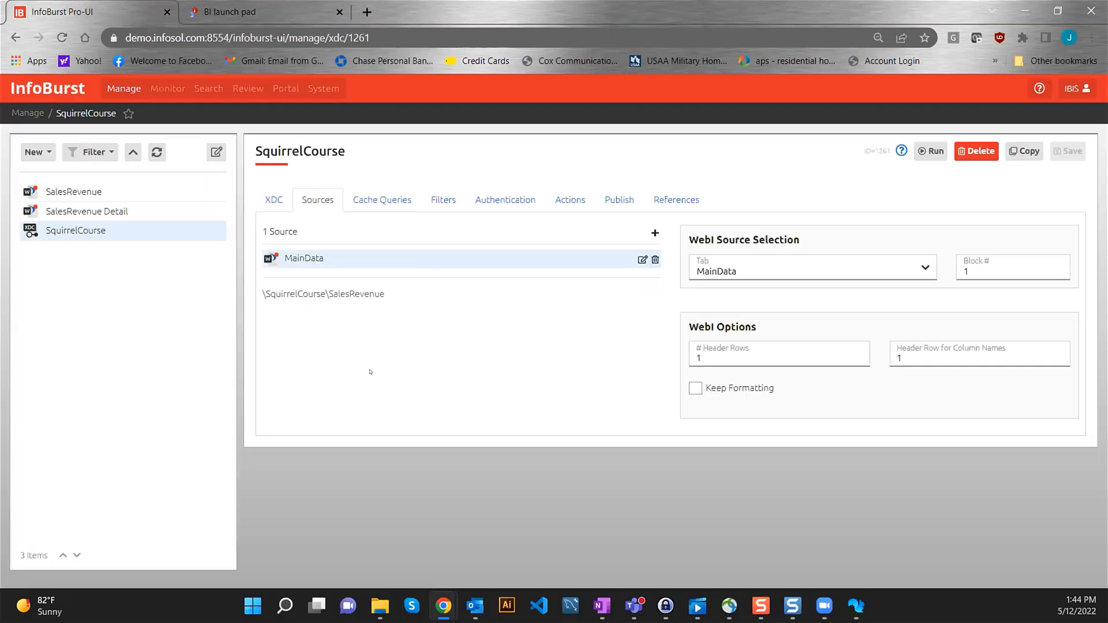
pyautogui.click(641, 257)
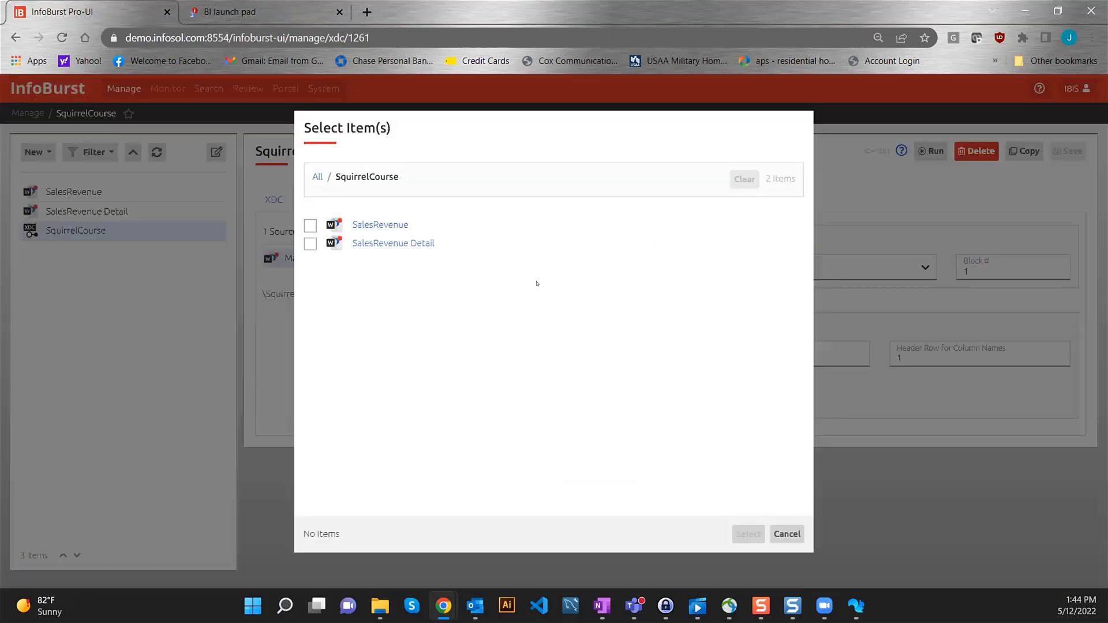
pyautogui.click(394, 220)
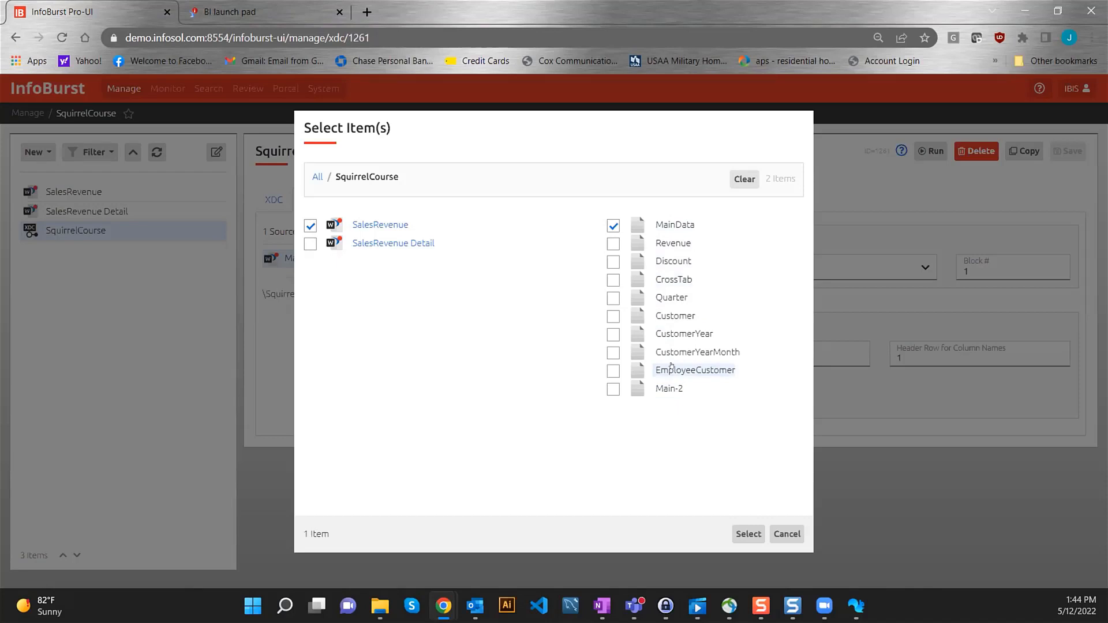
pyautogui.click(786, 533)
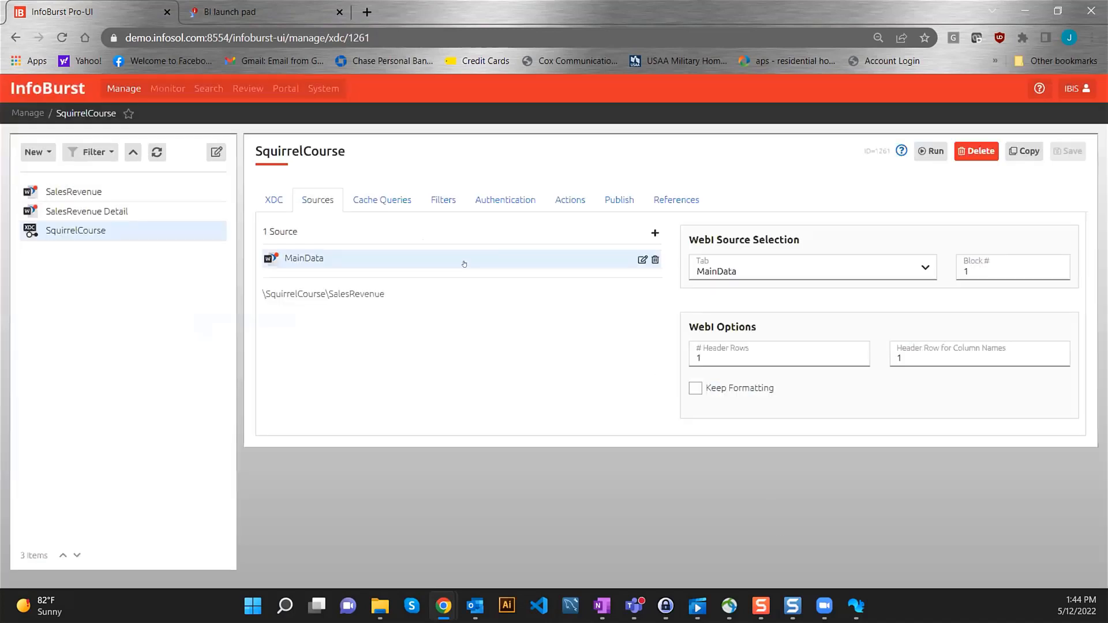
# - View the XDC's cache queries and highlight the MainData source name in the SQL
pyautogui.click(391, 200)
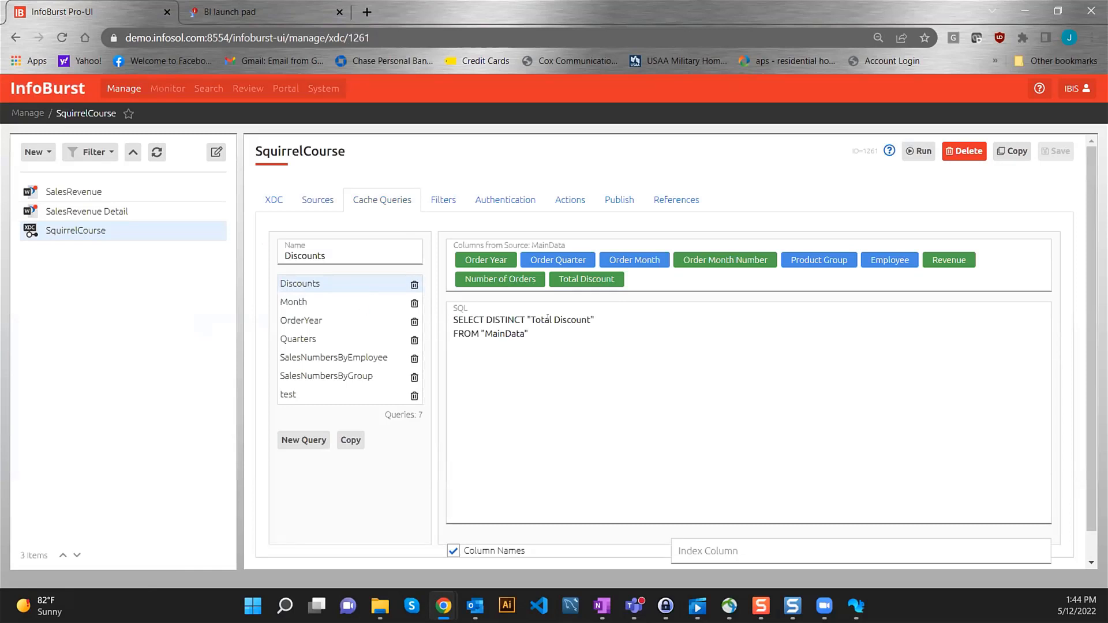
pyautogui.moveTo(529, 334); pyautogui.dragTo(483, 333)
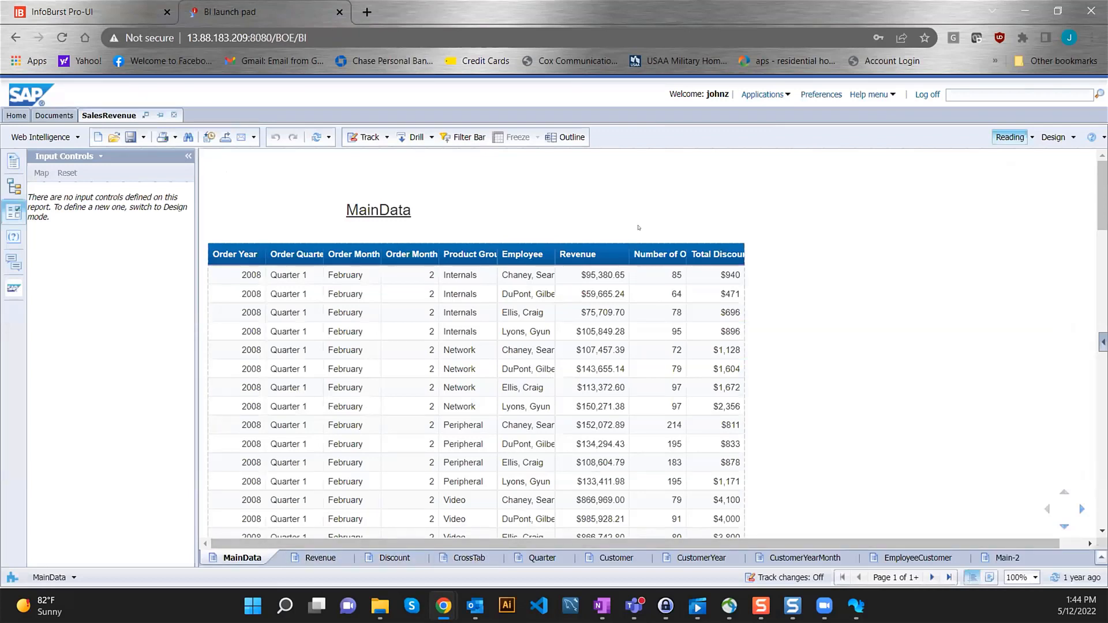
pyautogui.click(92, 12)
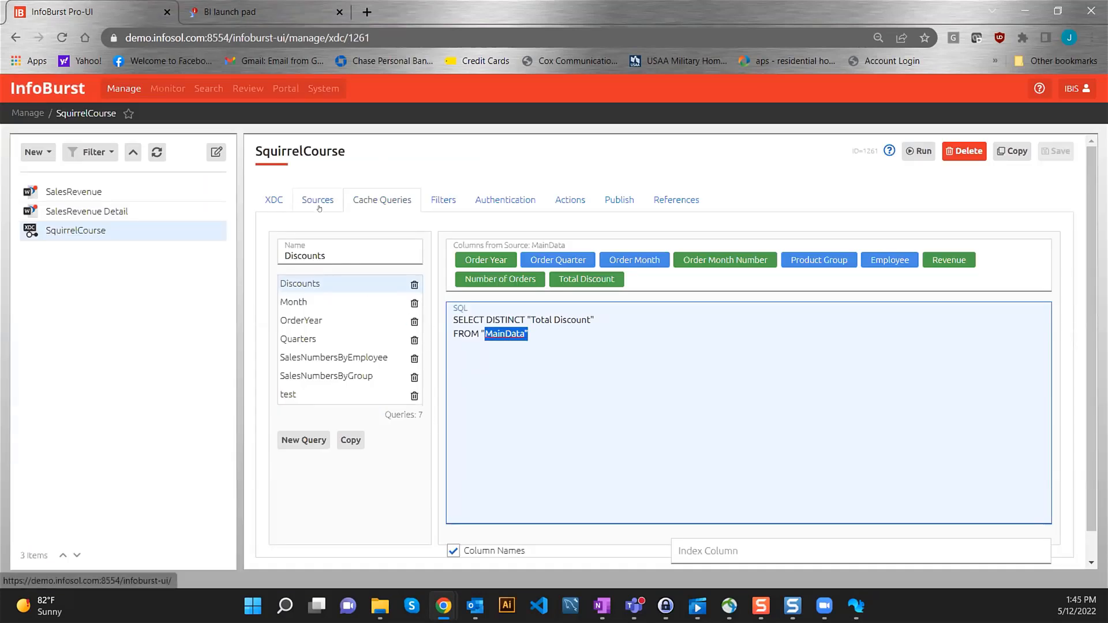
# - Review the Month and Discounts queries, then bring up the OrderYear query
pyautogui.click(308, 302)
pyautogui.click(318, 284)
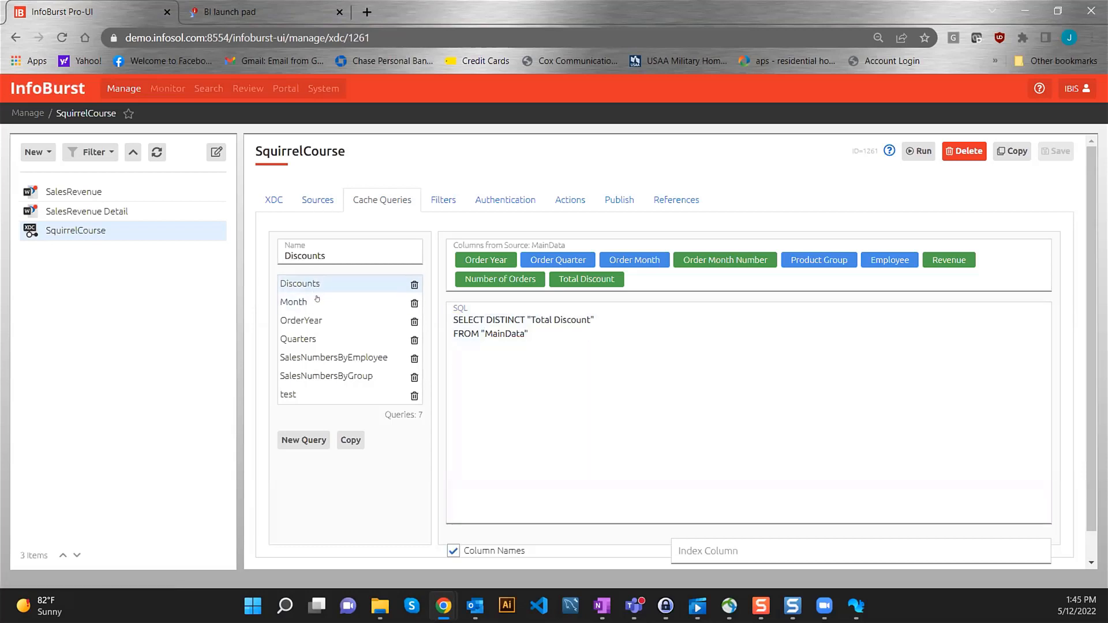
pyautogui.click(320, 301)
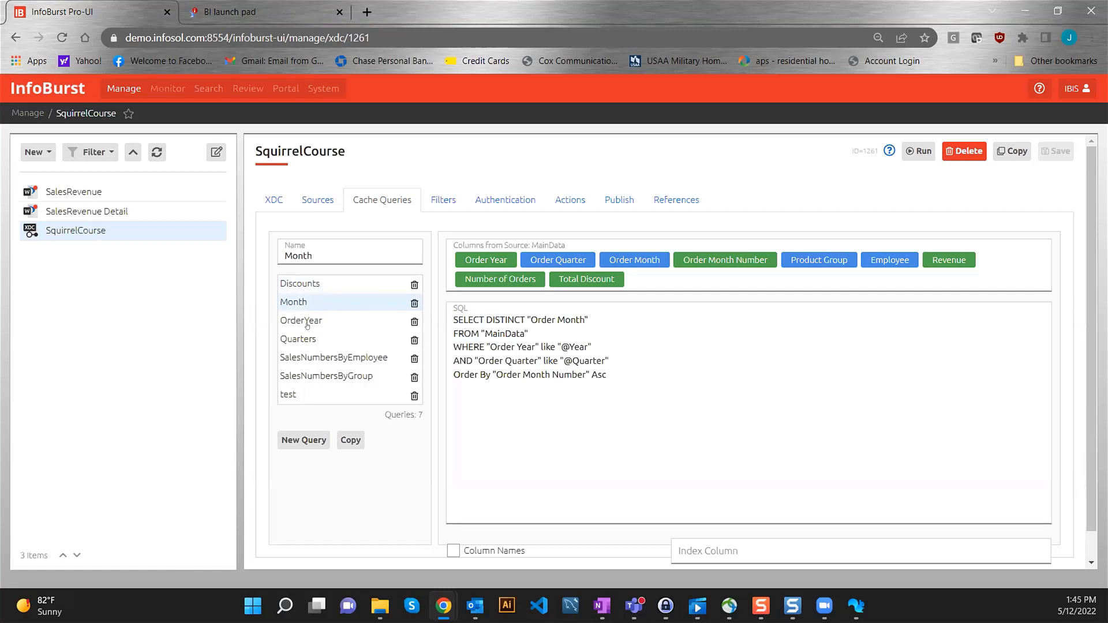
pyautogui.click(308, 324)
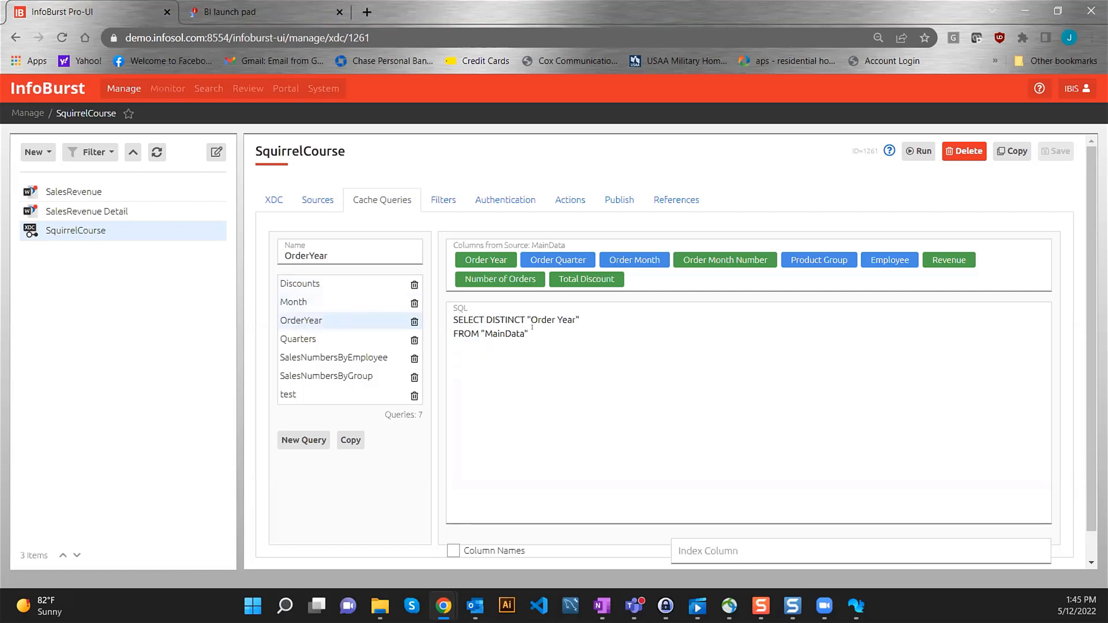
pyautogui.scroll(-1, 511, 364)
# - Run the OrderYear query and check its result years 2008–2011
pyautogui.click(1039, 558)
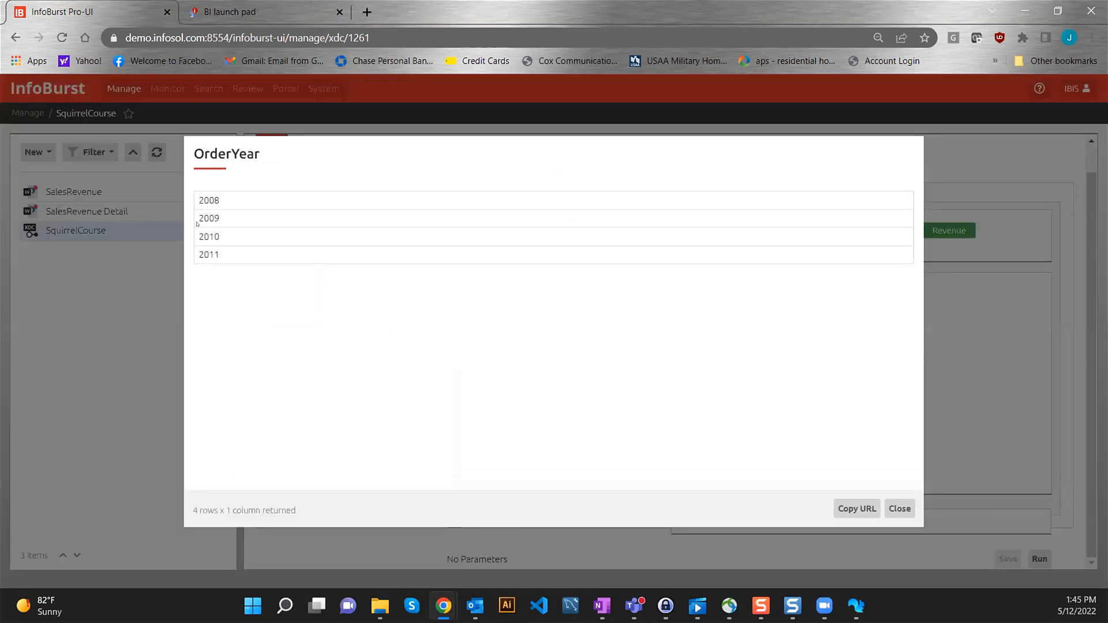
pyautogui.moveTo(221, 210); pyautogui.dragTo(197, 254)
pyautogui.click(236, 253)
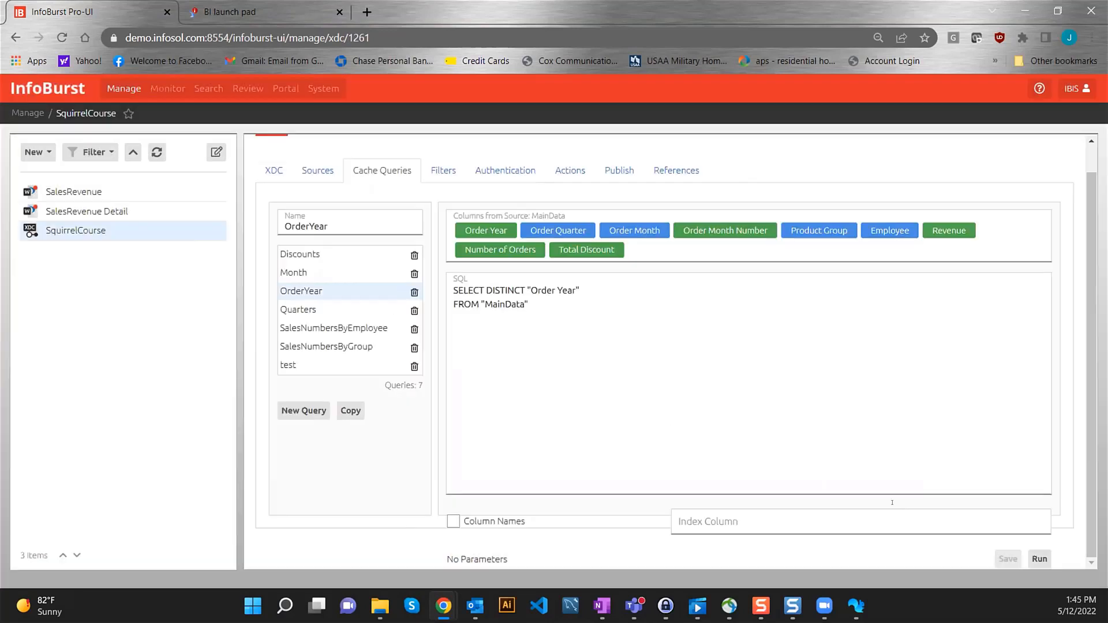
# - Review the parameterised Quarters, Month, SalesNumbersByEmployee and SalesNumbersByGroup queries, then go to Squirrel365 Designer
pyautogui.click(310, 310)
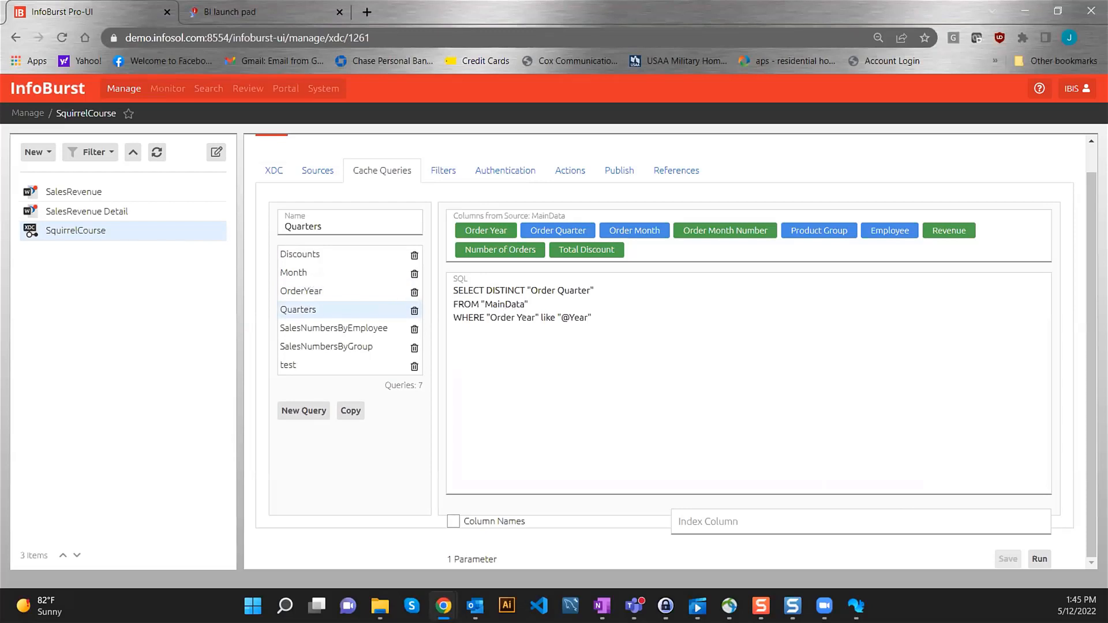
pyautogui.click(301, 272)
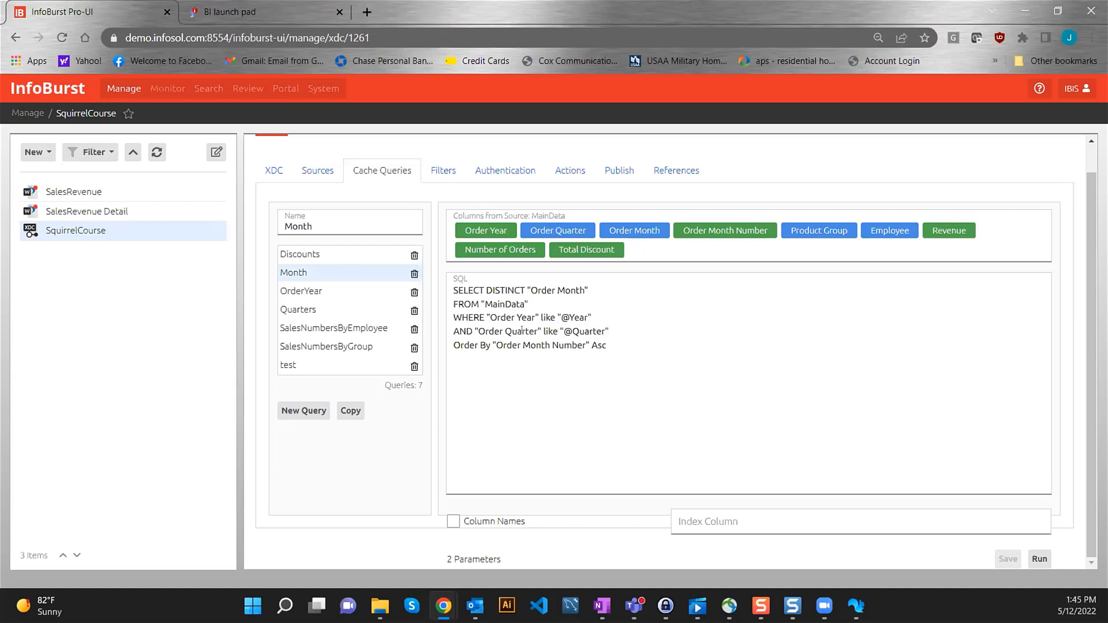
pyautogui.click(336, 328)
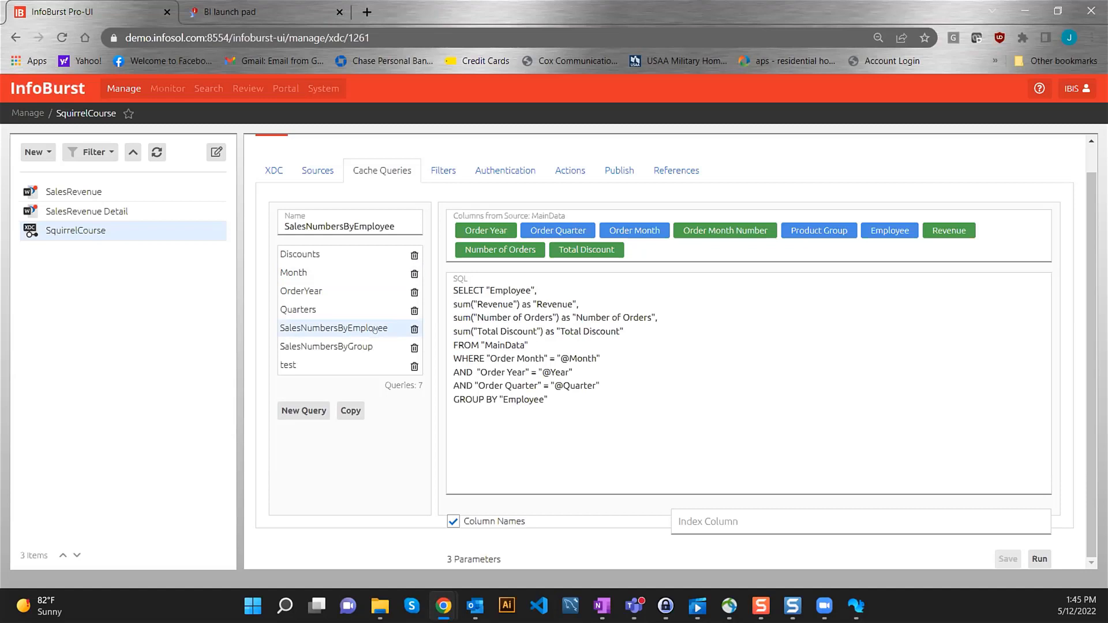
pyautogui.click(346, 348)
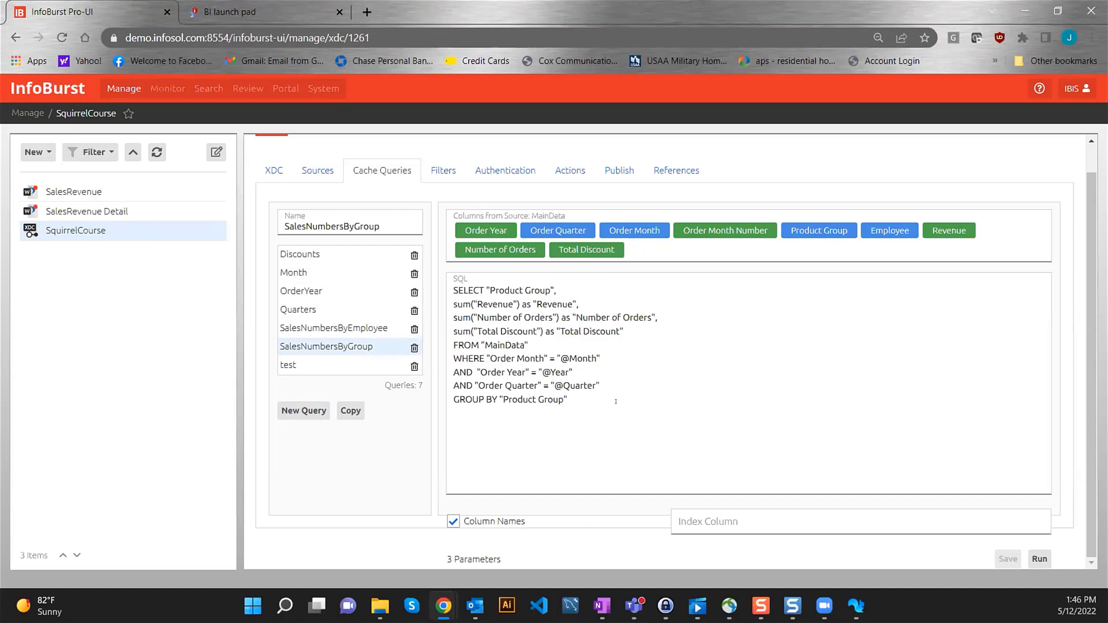
pyautogui.click(576, 395)
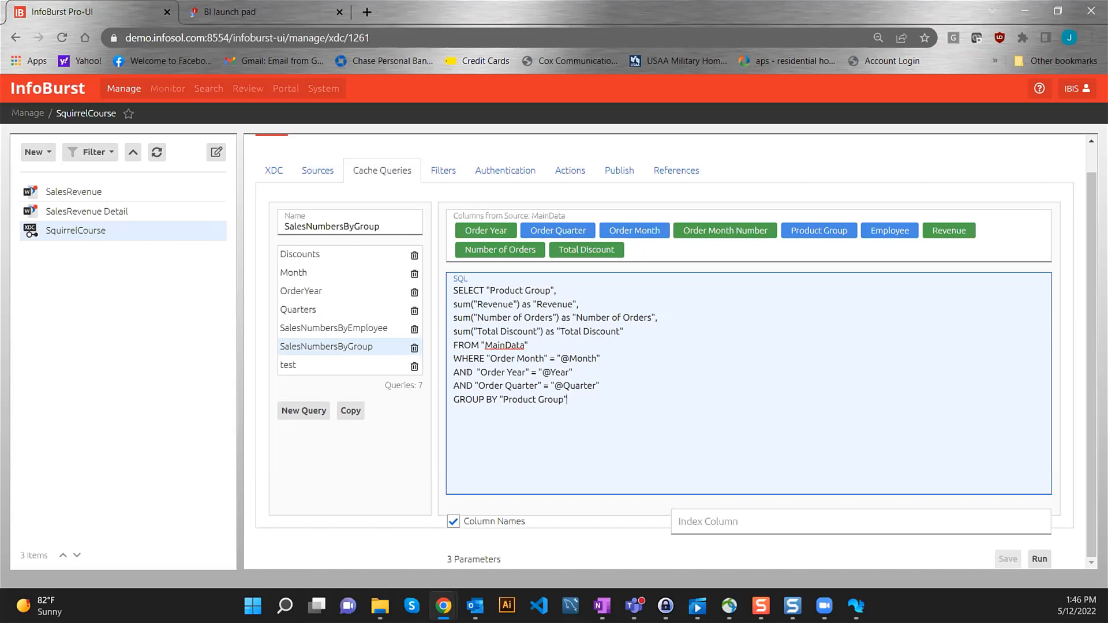
pyautogui.click(856, 606)
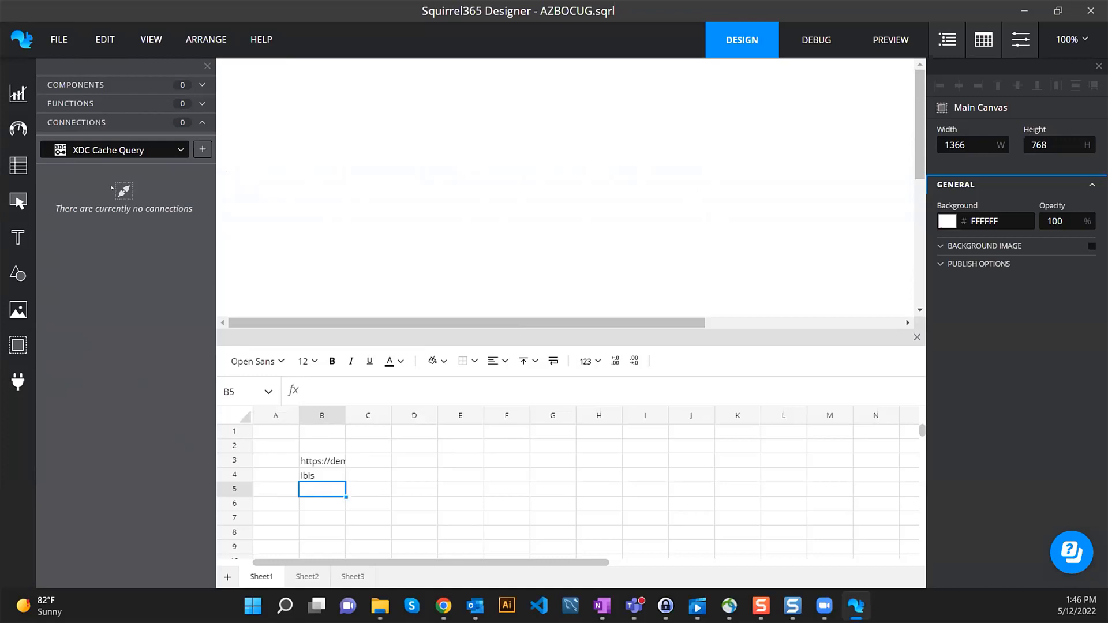
# - Add a connection of type XDC Cache Query, which appears as xdc-query 2
pyautogui.click(93, 123)
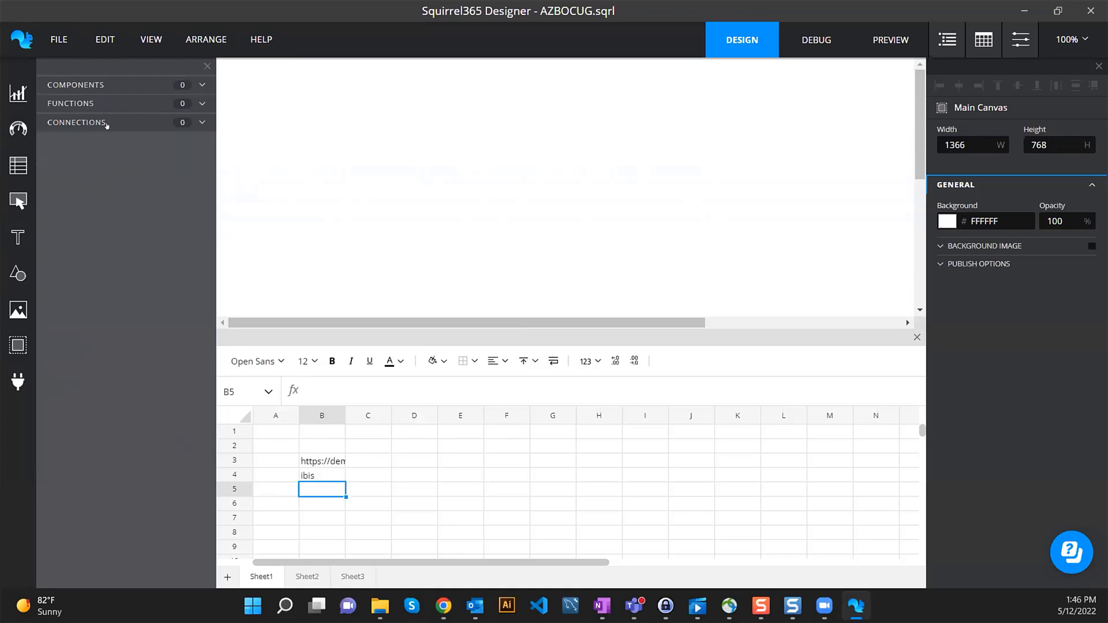
pyautogui.click(161, 123)
pyautogui.click(170, 151)
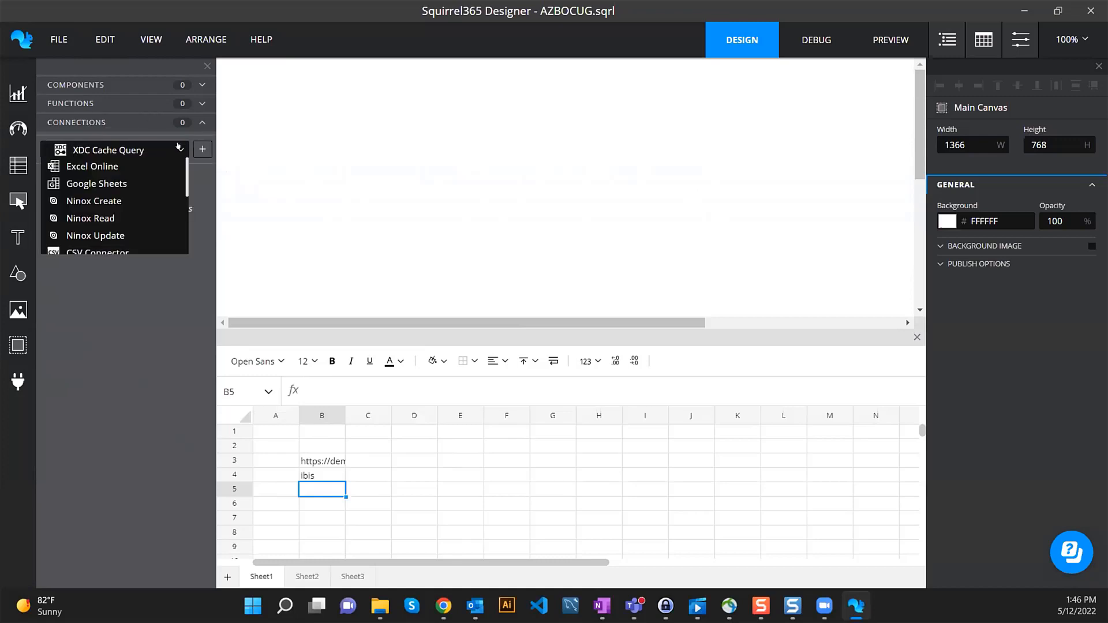
pyautogui.scroll(-2, 134, 181)
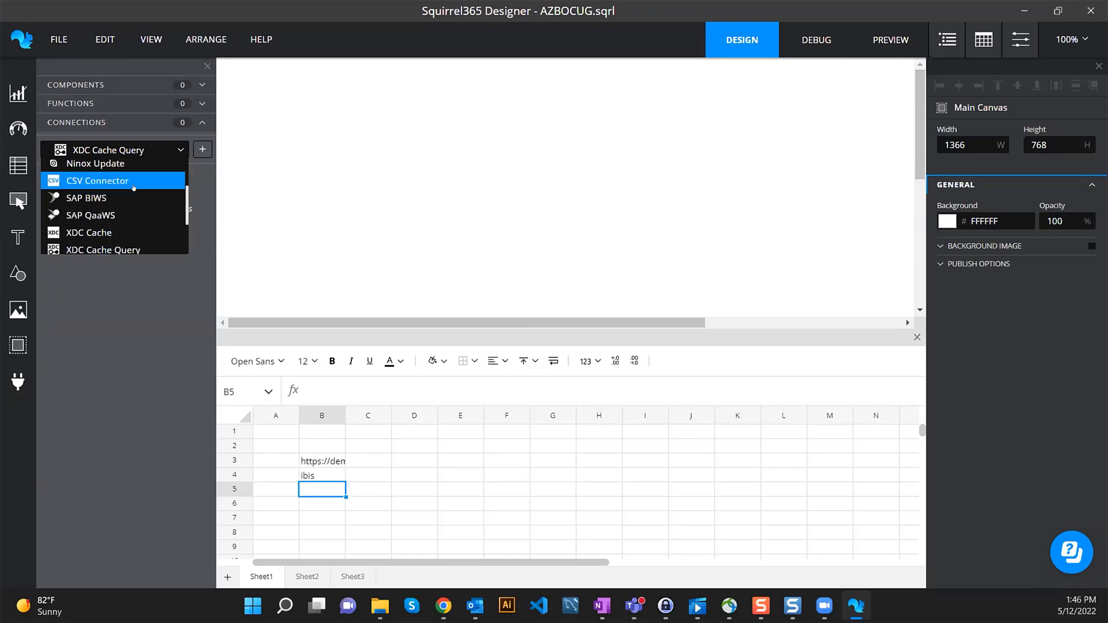
pyautogui.scroll(-1, 135, 217)
pyautogui.scroll(-1, 134, 218)
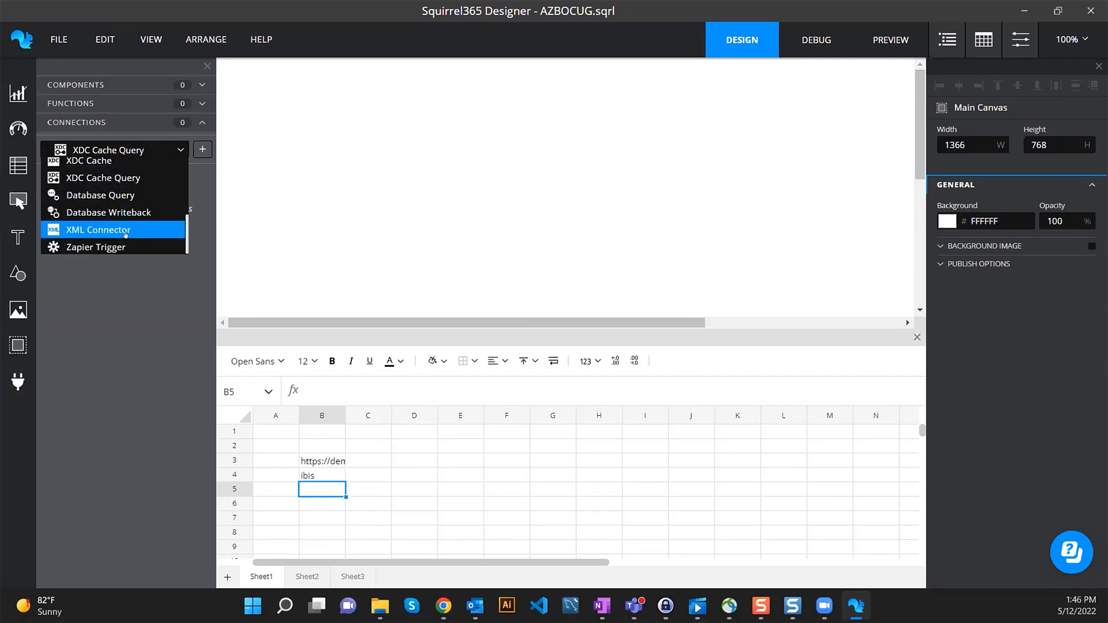
pyautogui.click(114, 179)
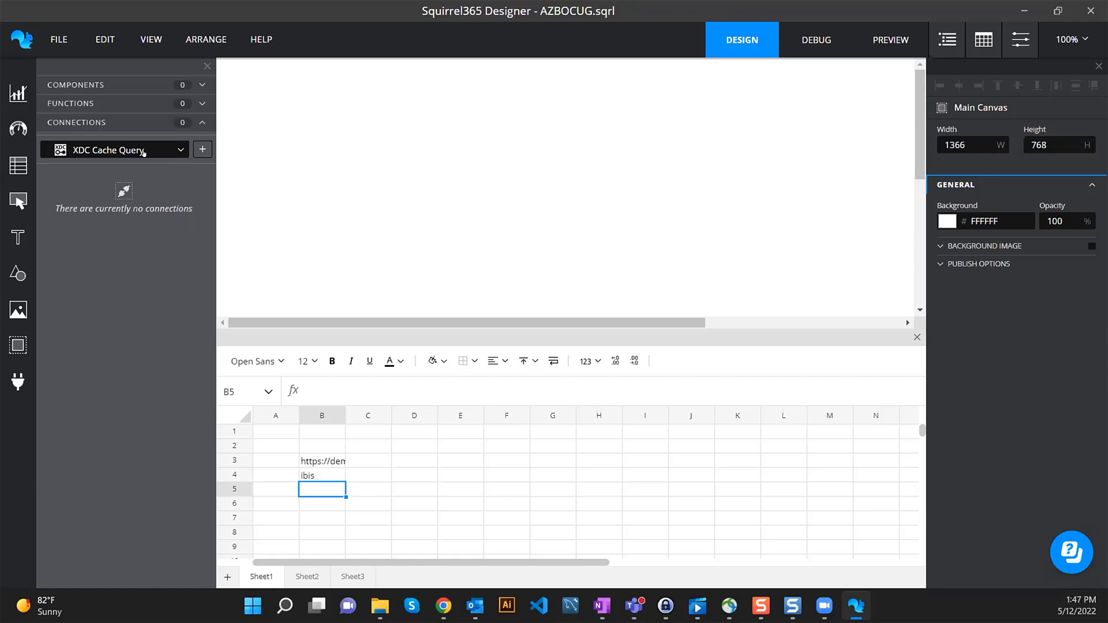
pyautogui.click(201, 149)
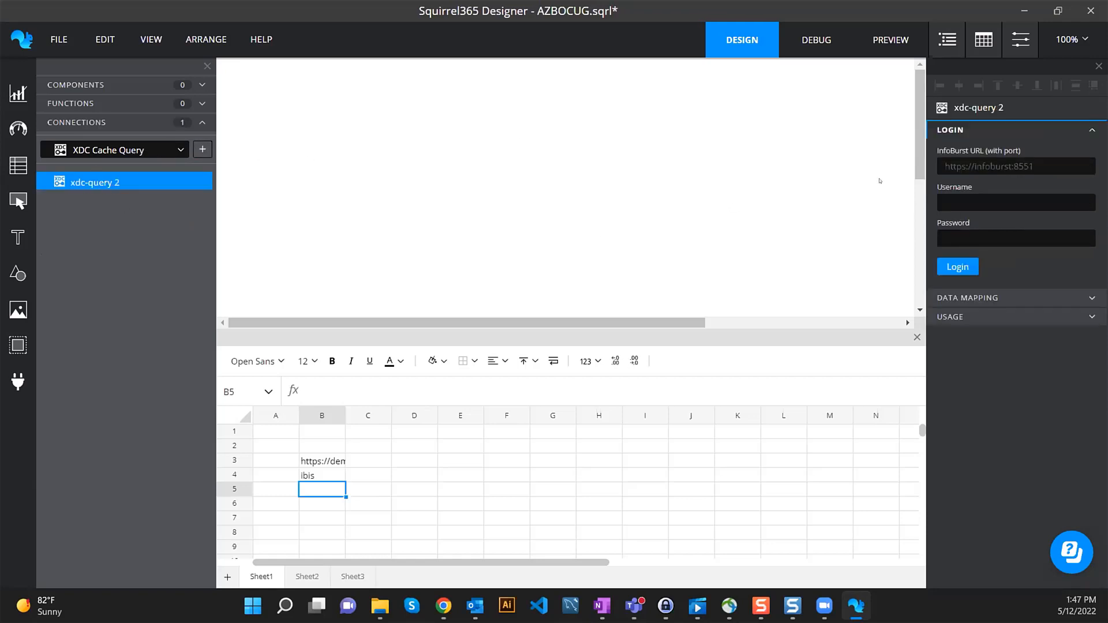
# - Bind the connection's URL to Sheet1!B3 and its Username to Sheet1!B4
pyautogui.click(1087, 152)
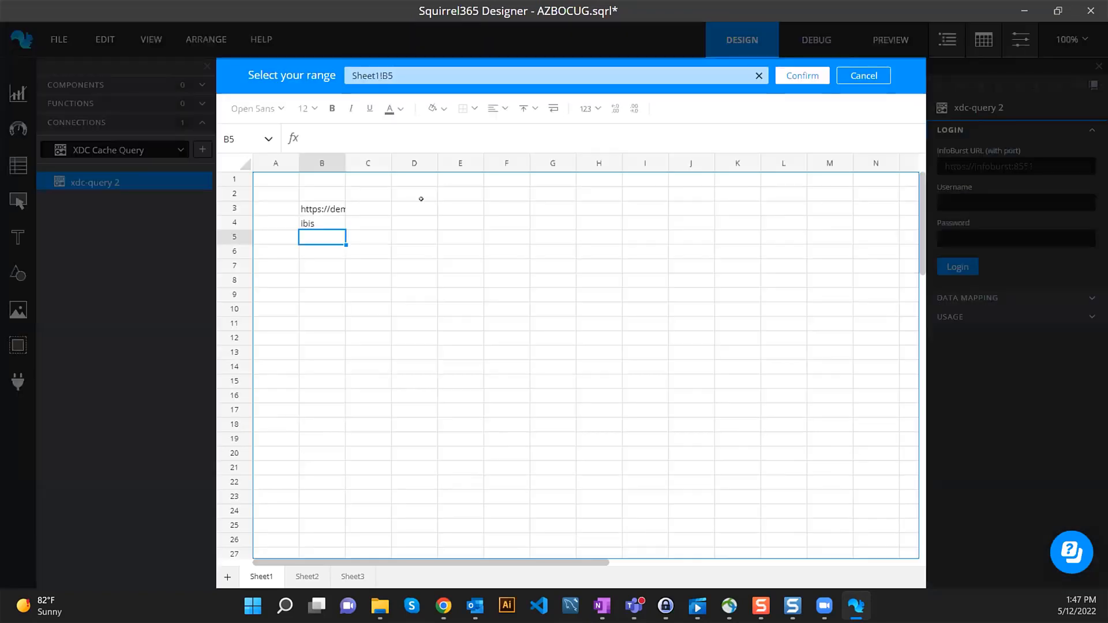
pyautogui.click(335, 205)
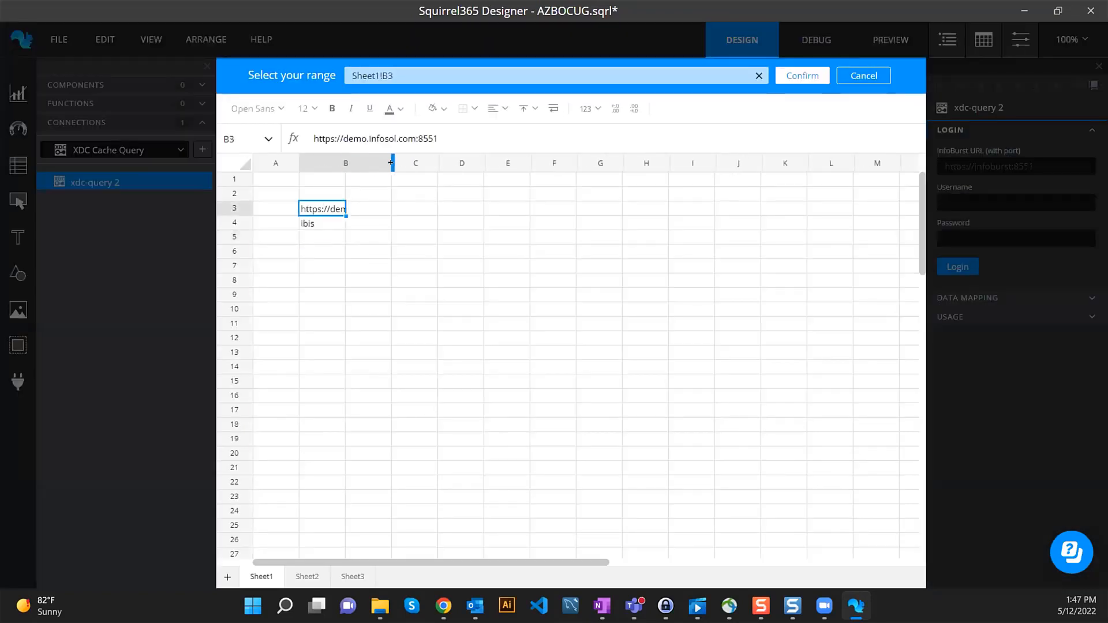
pyautogui.moveTo(345, 163); pyautogui.dragTo(392, 163)
pyautogui.click(817, 78)
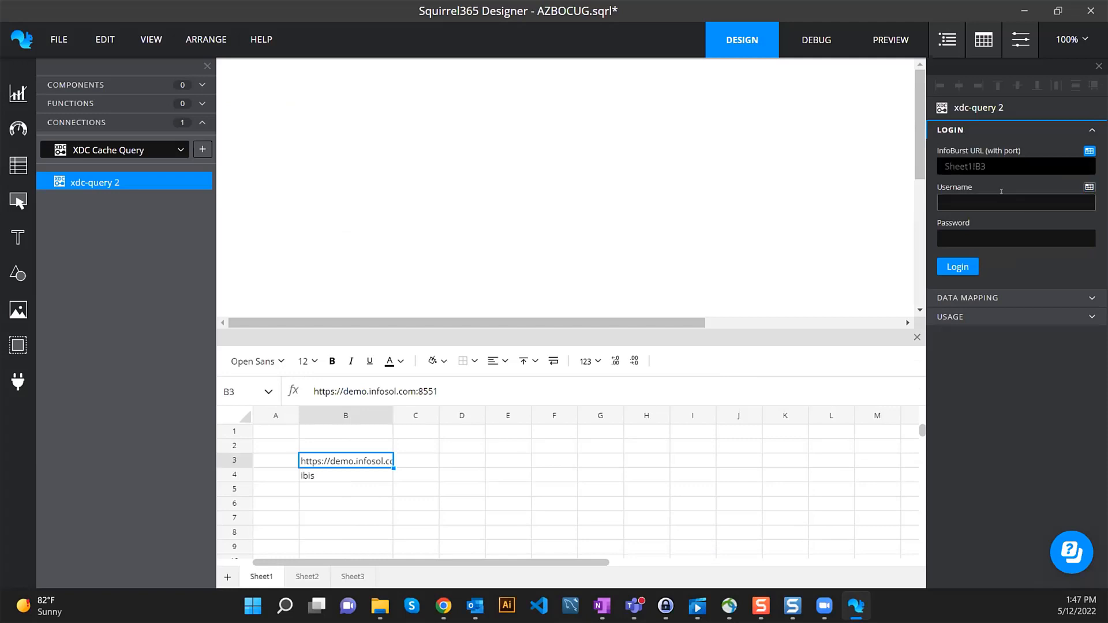
pyautogui.click(1089, 186)
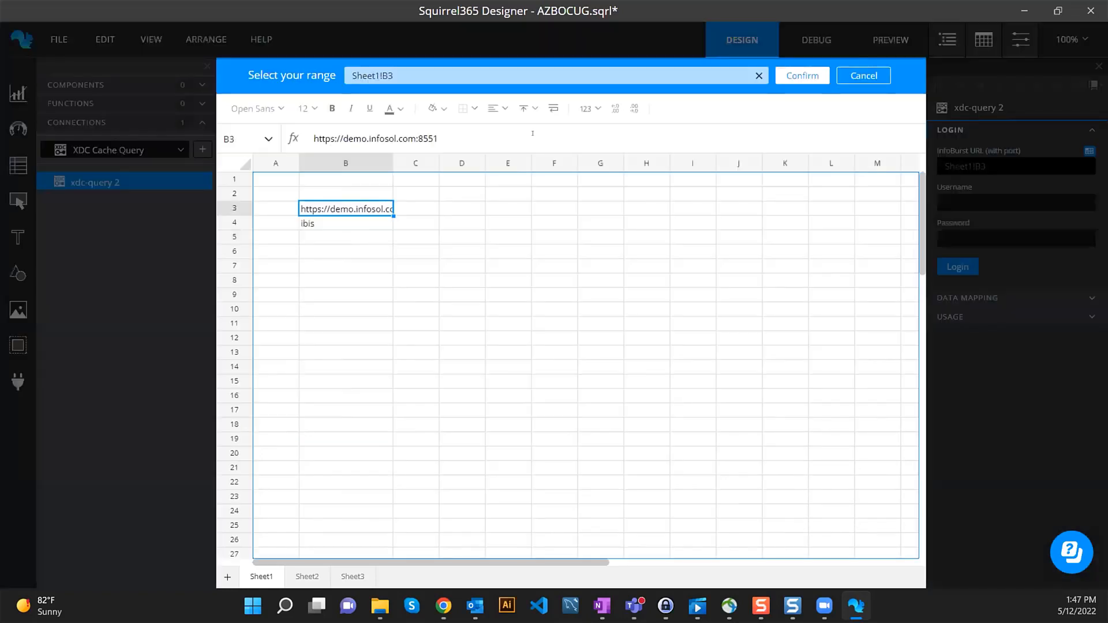
pyautogui.click(326, 221)
pyautogui.click(802, 75)
# - Enter the password, log in, and select the SquirrelCourse XDC to list its cache queries
pyautogui.click(994, 237)
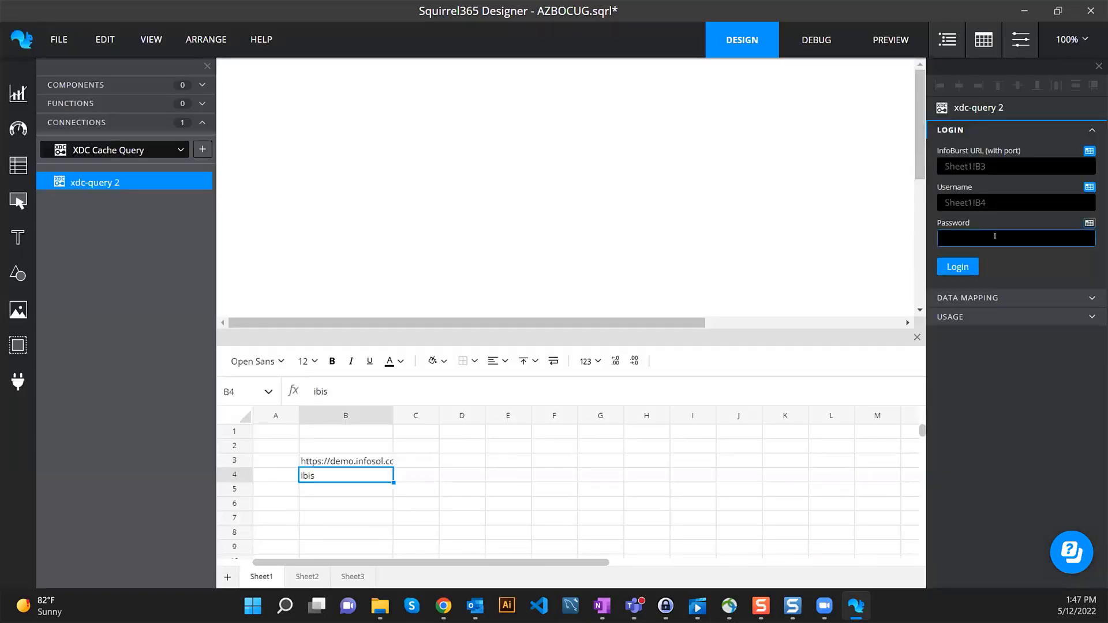
pyautogui.click(966, 264)
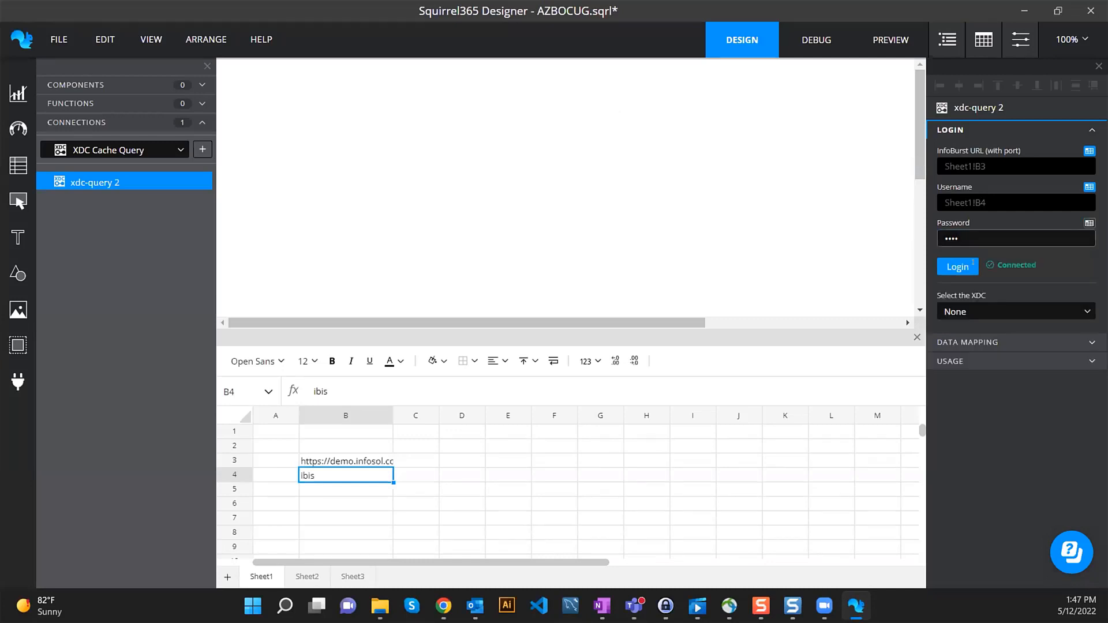
pyautogui.click(1011, 318)
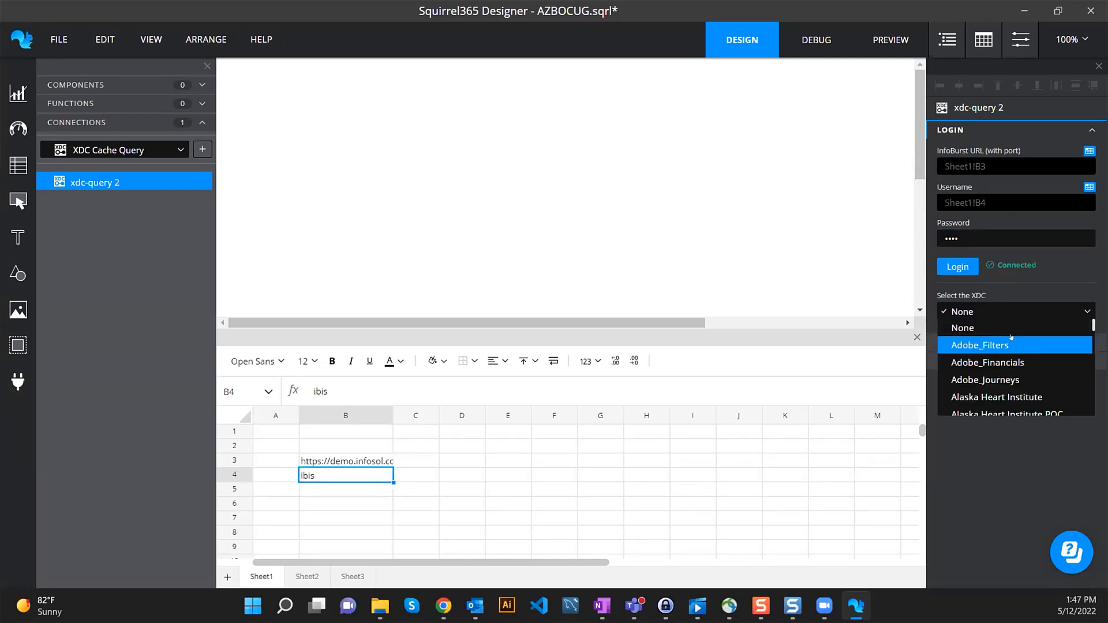
pyautogui.scroll(-1, 1020, 354)
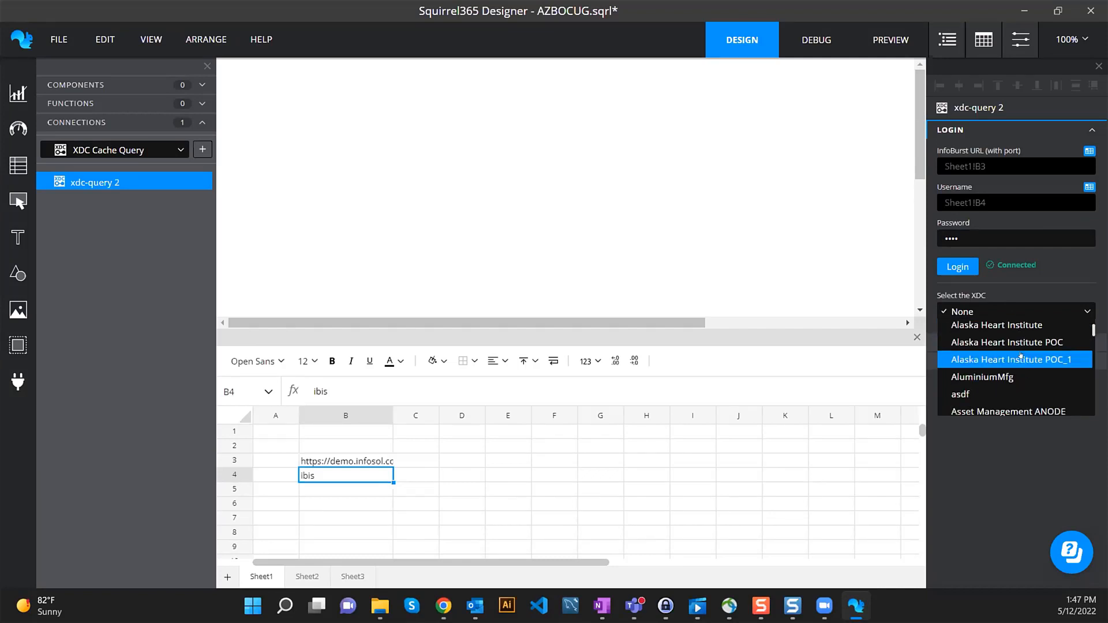
pyautogui.scroll(-1, 1020, 355)
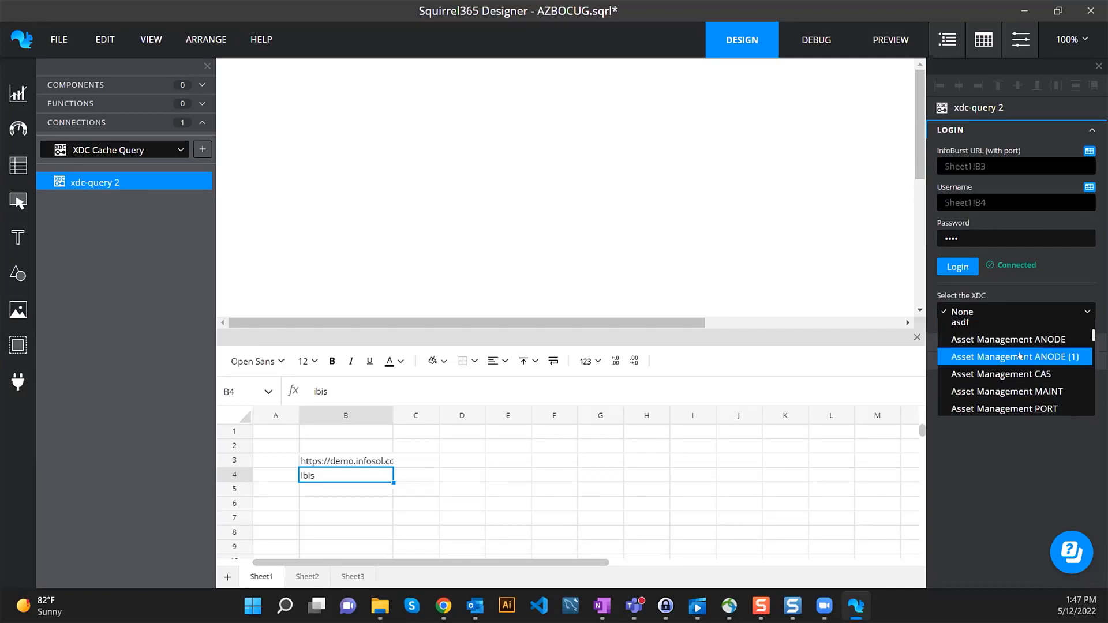
pyautogui.scroll(1, 1020, 356)
pyautogui.scroll(-15, 1020, 356)
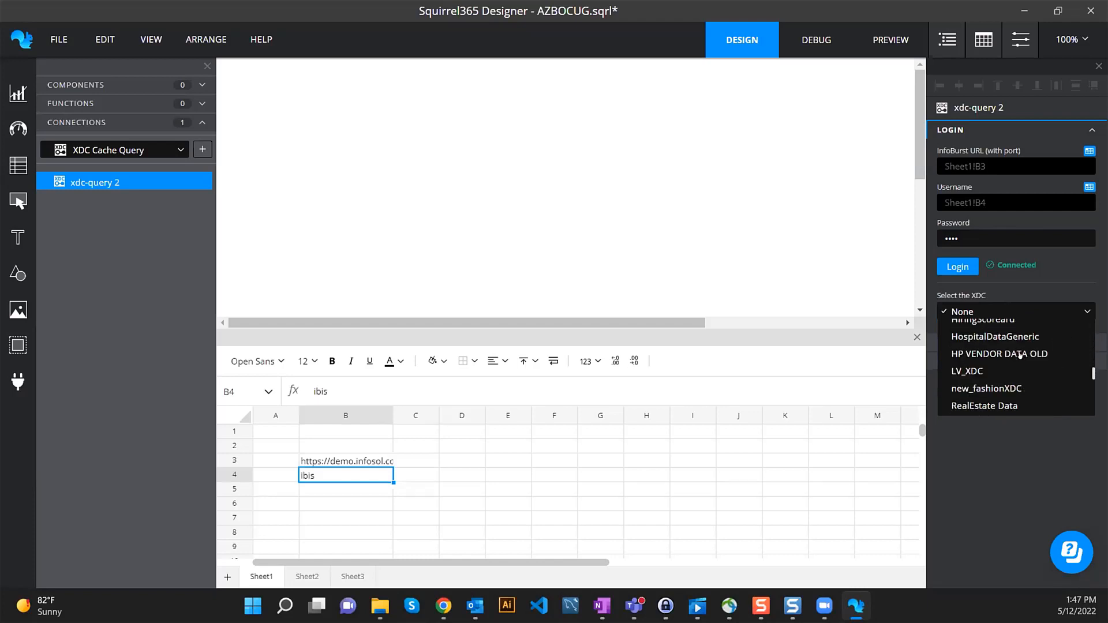
pyautogui.scroll(1, 1020, 356)
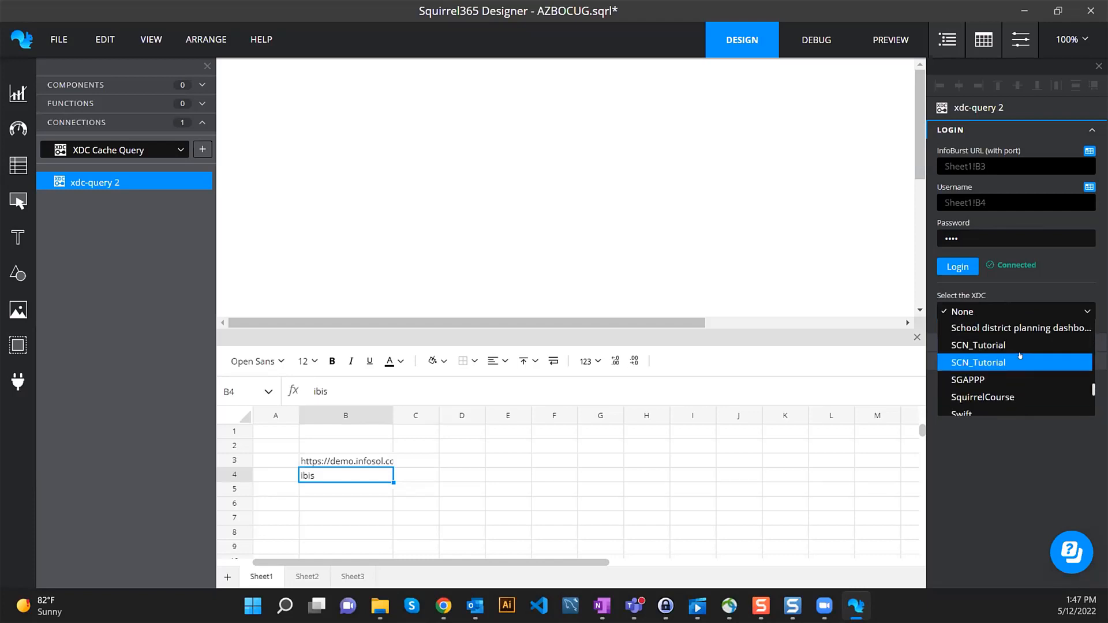
pyautogui.click(980, 395)
pyautogui.click(1019, 382)
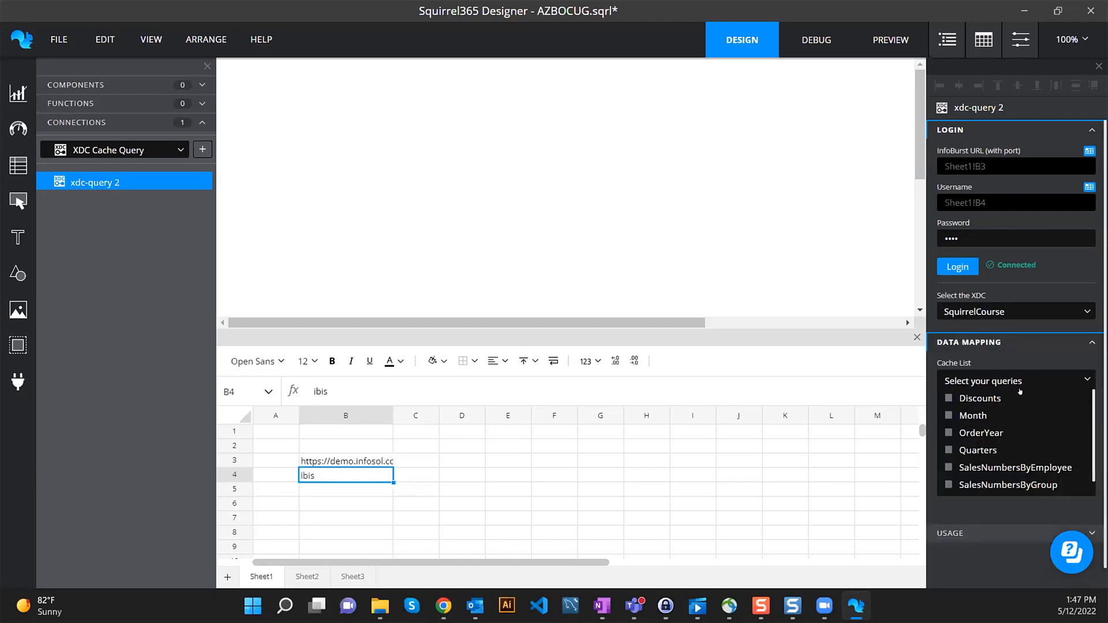
# - Include the OrderYear query and bind its results to Sheet1!D4:D9
pyautogui.click(983, 432)
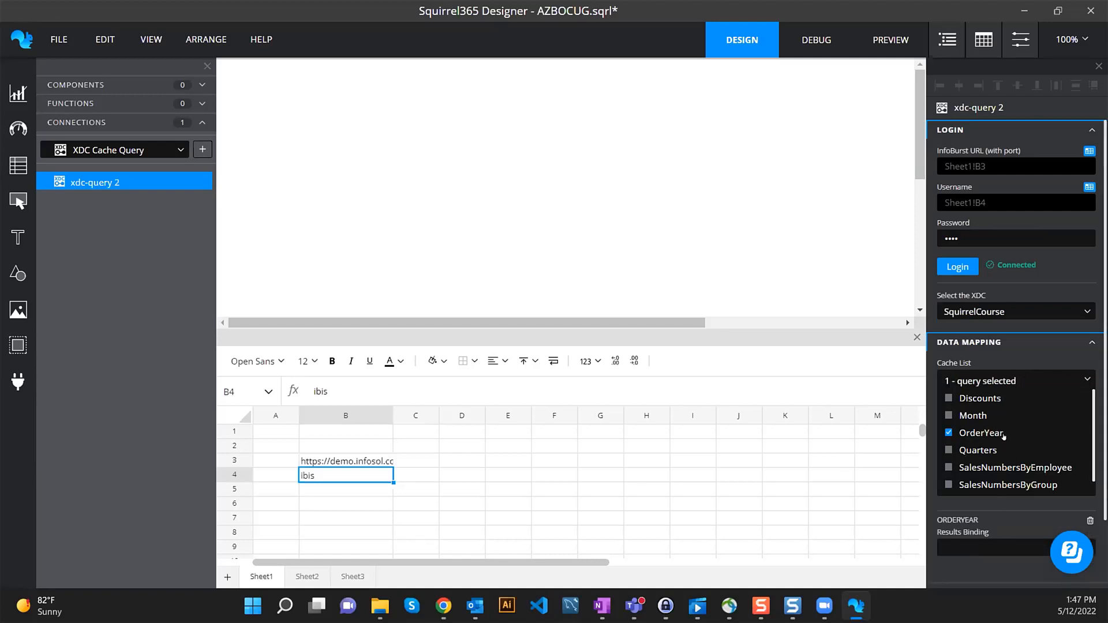
pyautogui.click(1086, 381)
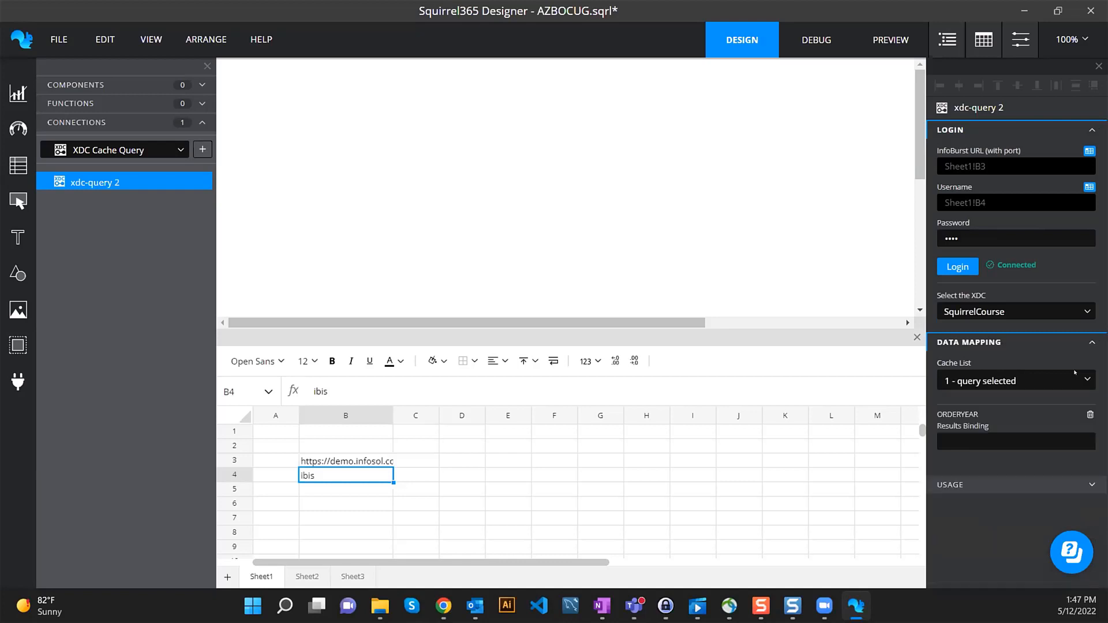
pyautogui.click(1089, 426)
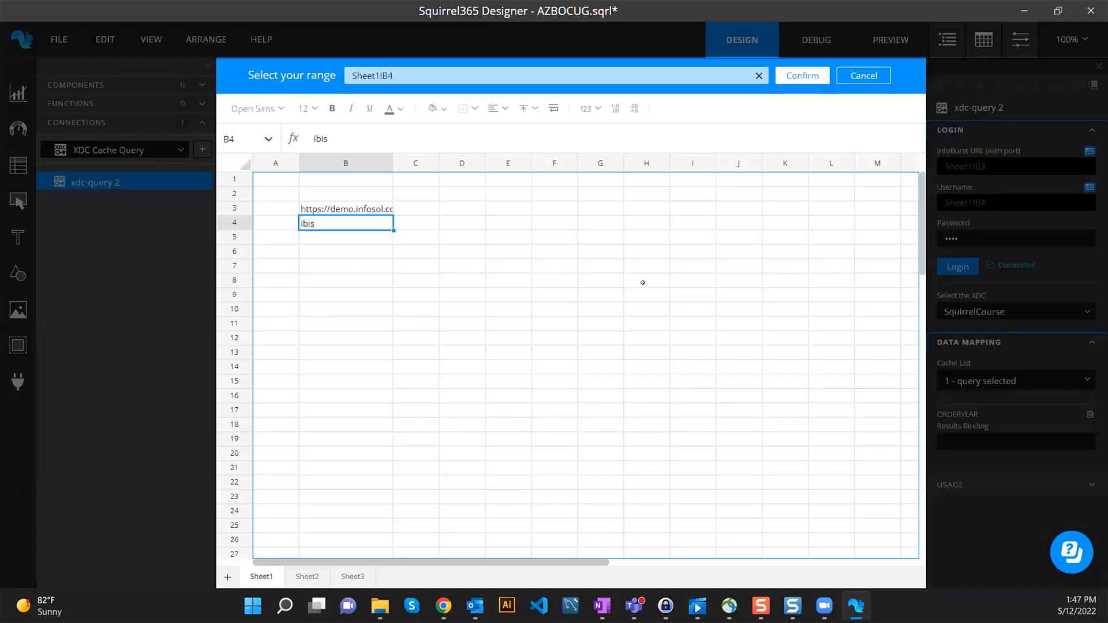
pyautogui.moveTo(463, 218); pyautogui.dragTo(466, 289)
pyautogui.click(802, 75)
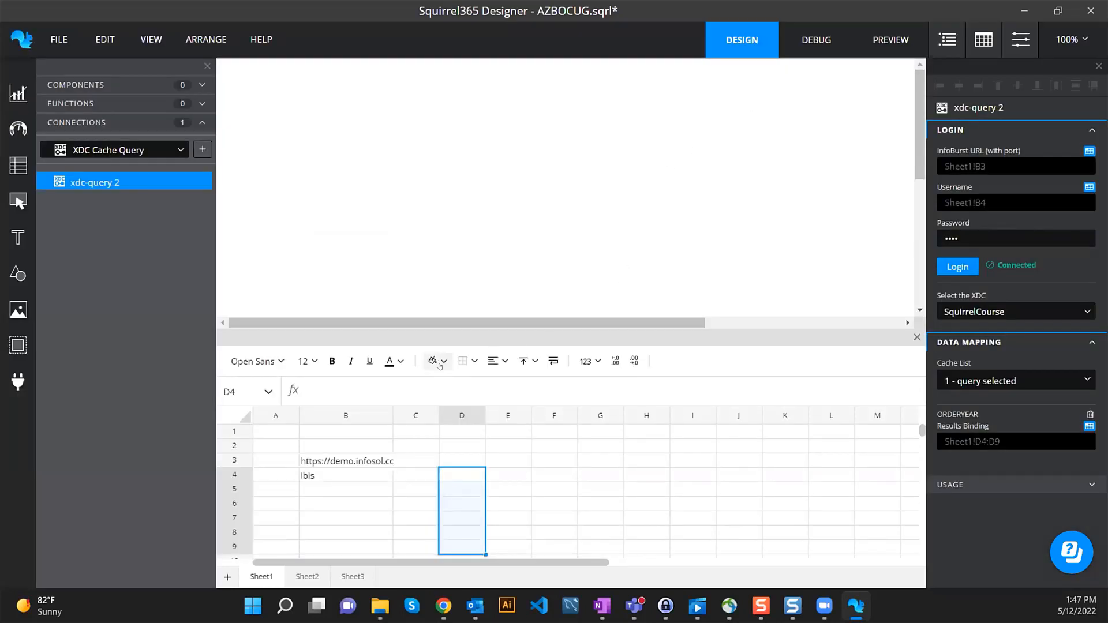
# - Shade D4:D9 yellow and show the connection's refresh options
pyautogui.click(442, 362)
pyautogui.click(463, 391)
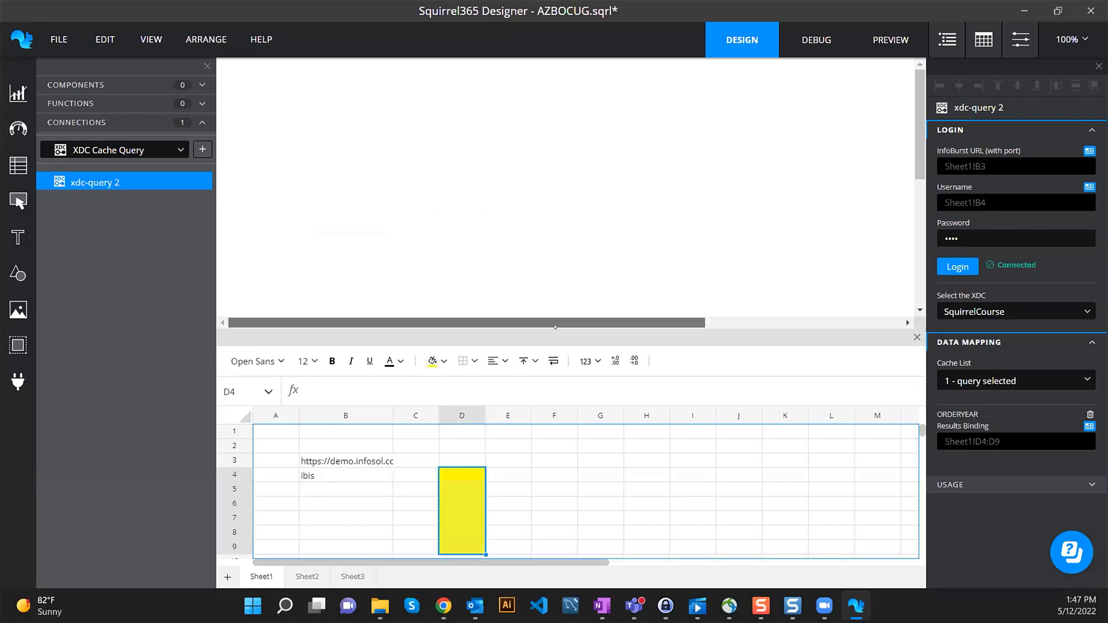
pyautogui.click(971, 494)
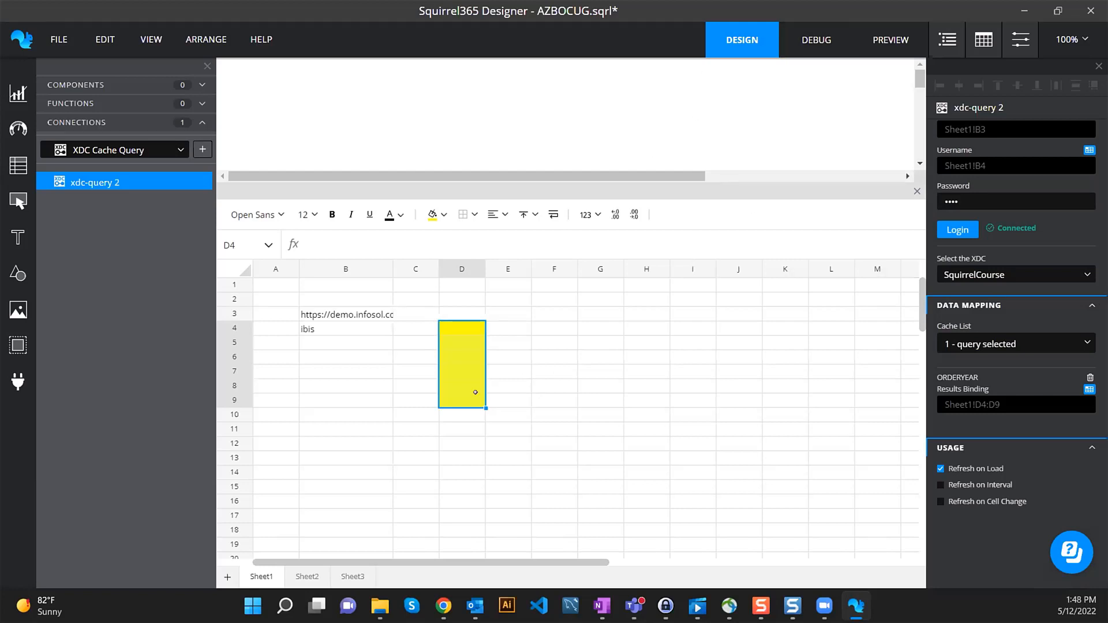
# - Test in debug mode that years 2008–2011 fill D4:D7, then return to design mode
pyautogui.click(816, 42)
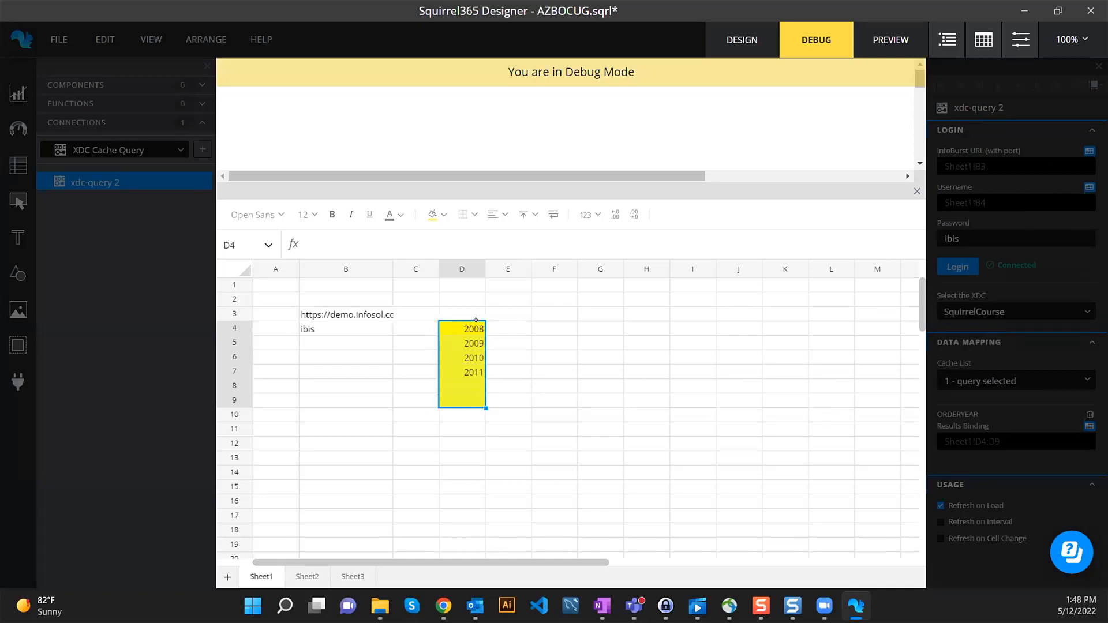
pyautogui.moveTo(476, 322); pyautogui.dragTo(468, 373)
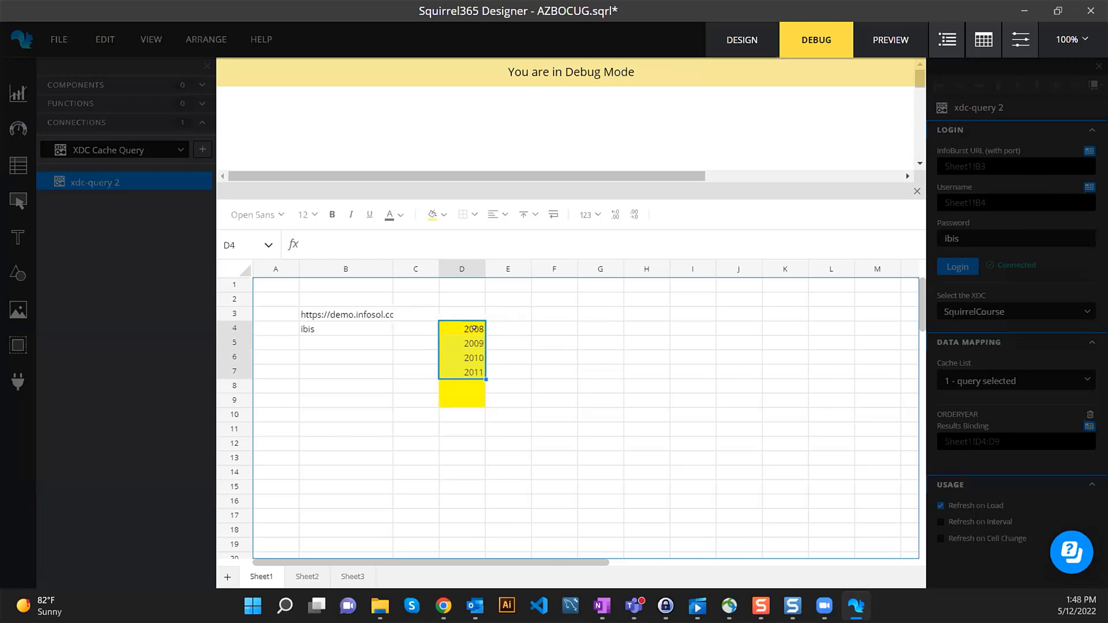
pyautogui.click(744, 40)
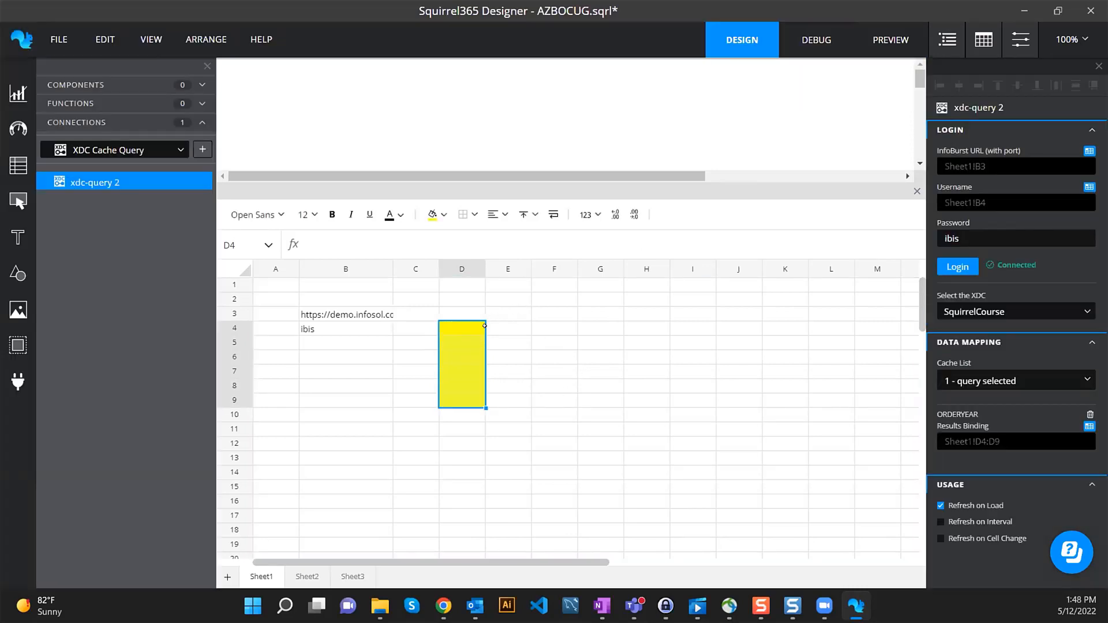
pyautogui.click(465, 326)
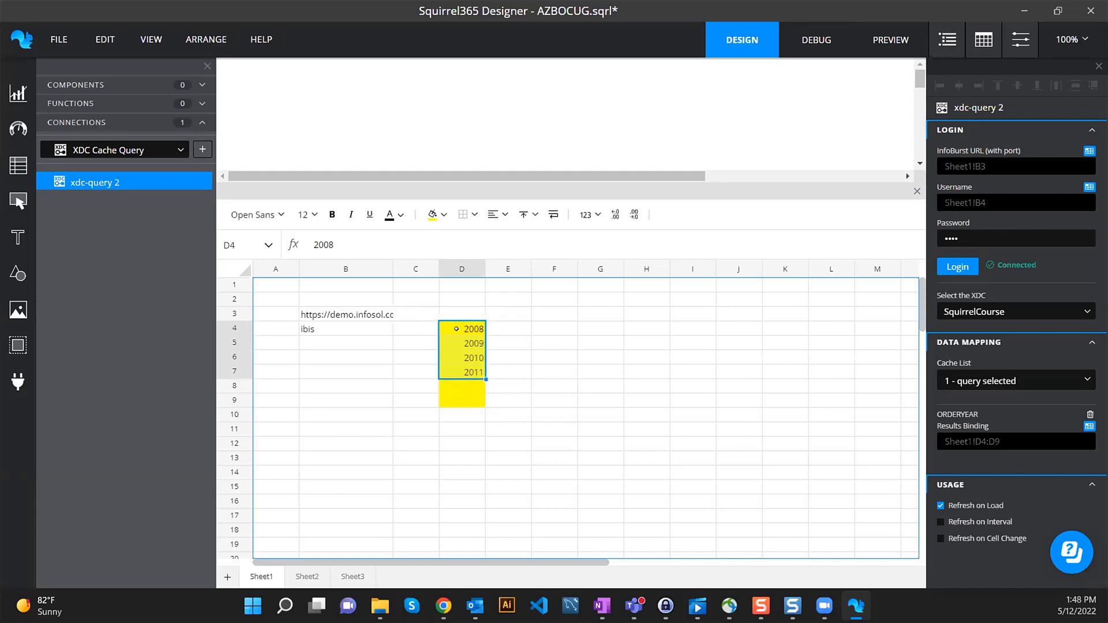
pyautogui.moveTo(650, 179); pyautogui.dragTo(650, 245)
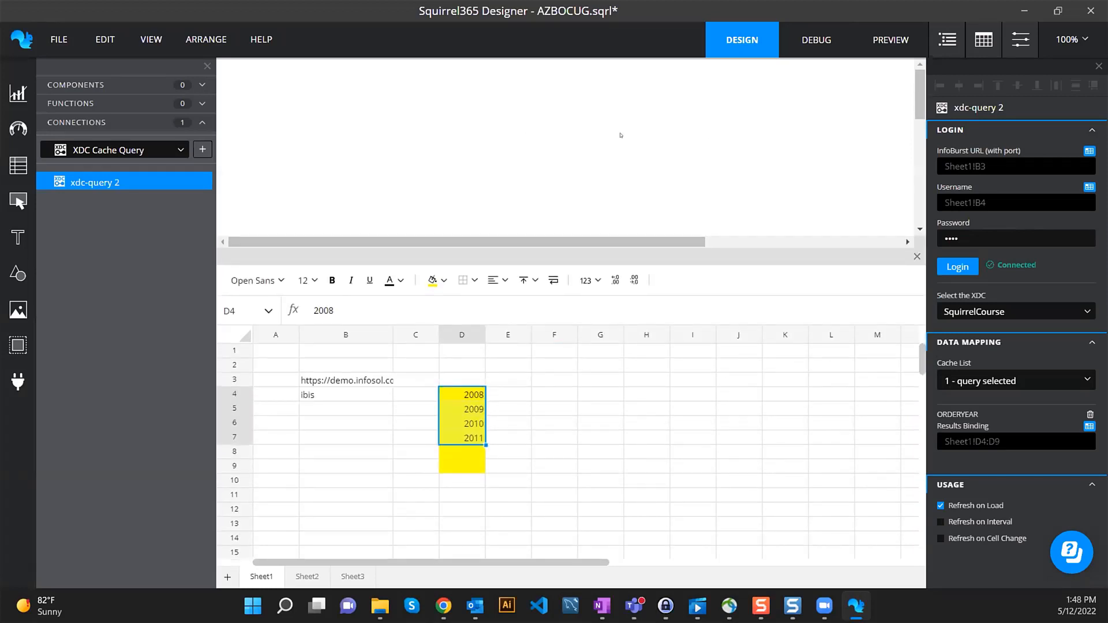
# - Rename the xdc-query 2 connection to Year
pyautogui.doubleClick(102, 182)
pyautogui.write('Year')
pyautogui.press('Return')
pyautogui.click(443, 606)
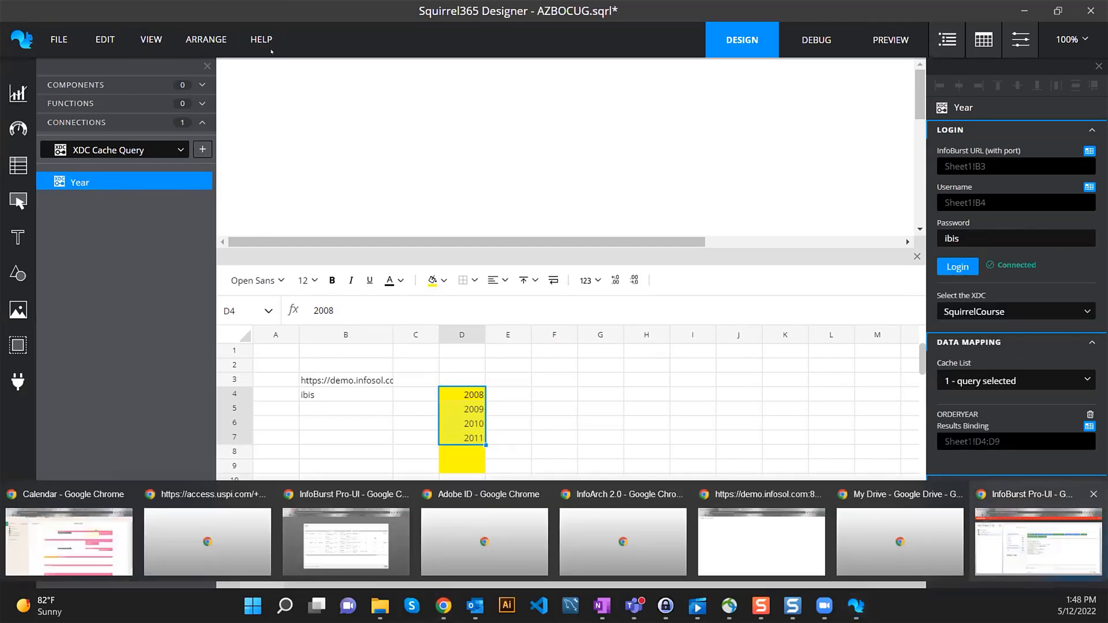
pyautogui.click(1038, 541)
pyautogui.scroll(1, 306, 309)
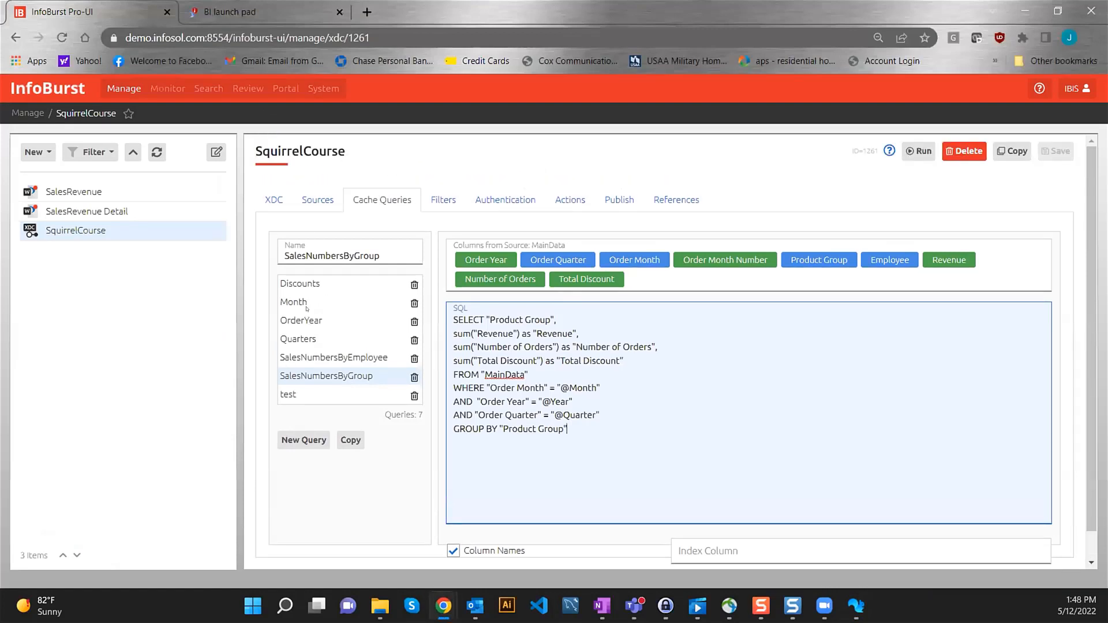
pyautogui.click(300, 302)
pyautogui.click(301, 339)
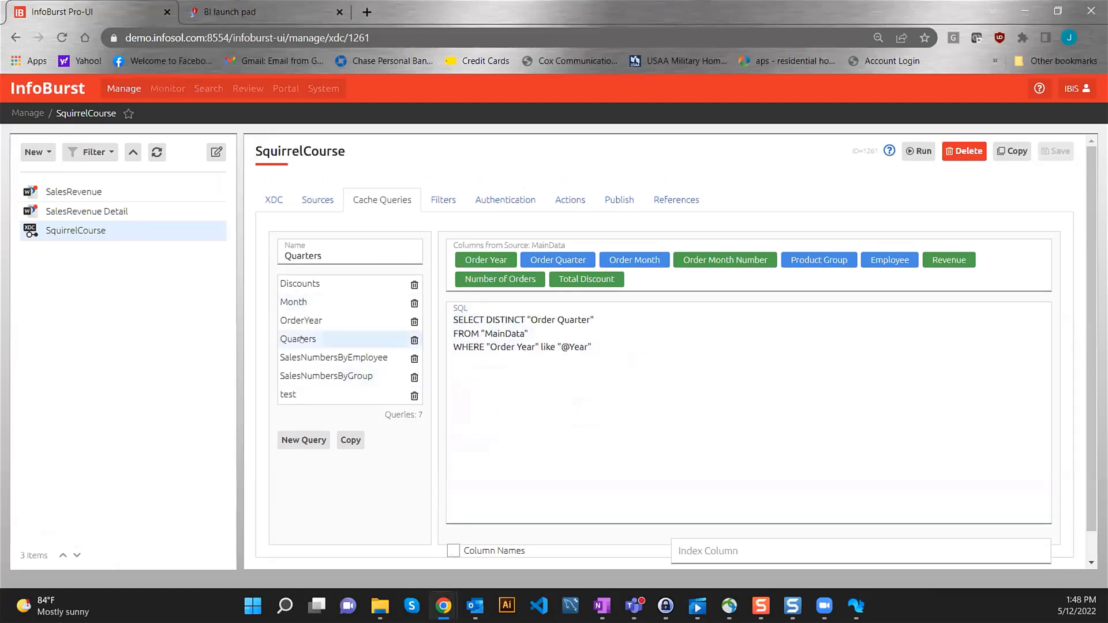
pyautogui.moveTo(624, 346); pyautogui.dragTo(459, 341)
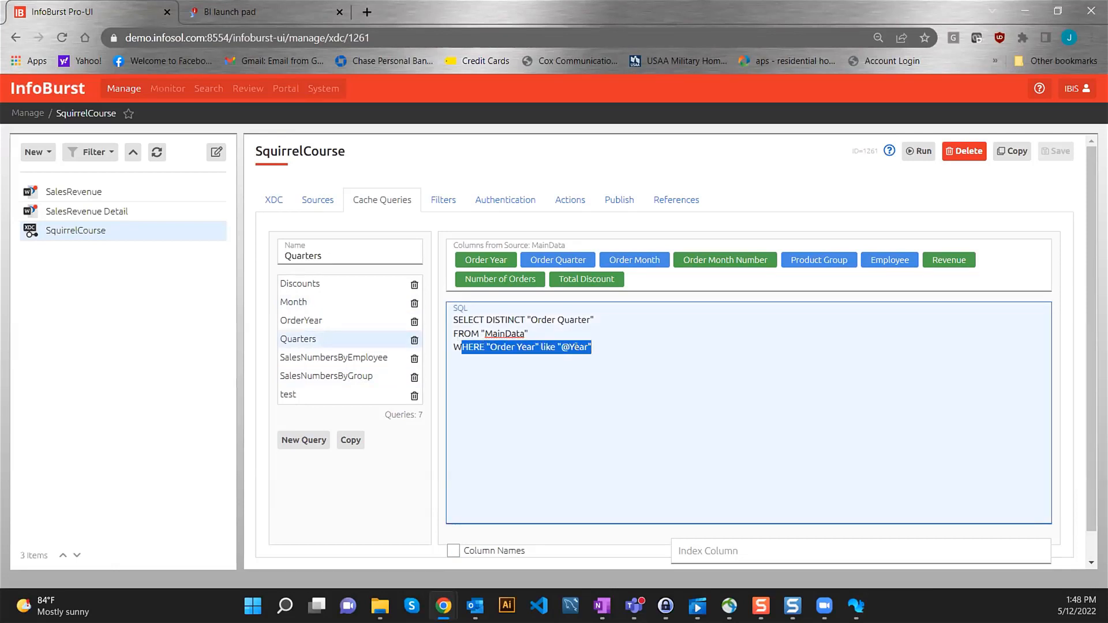
pyautogui.click(855, 605)
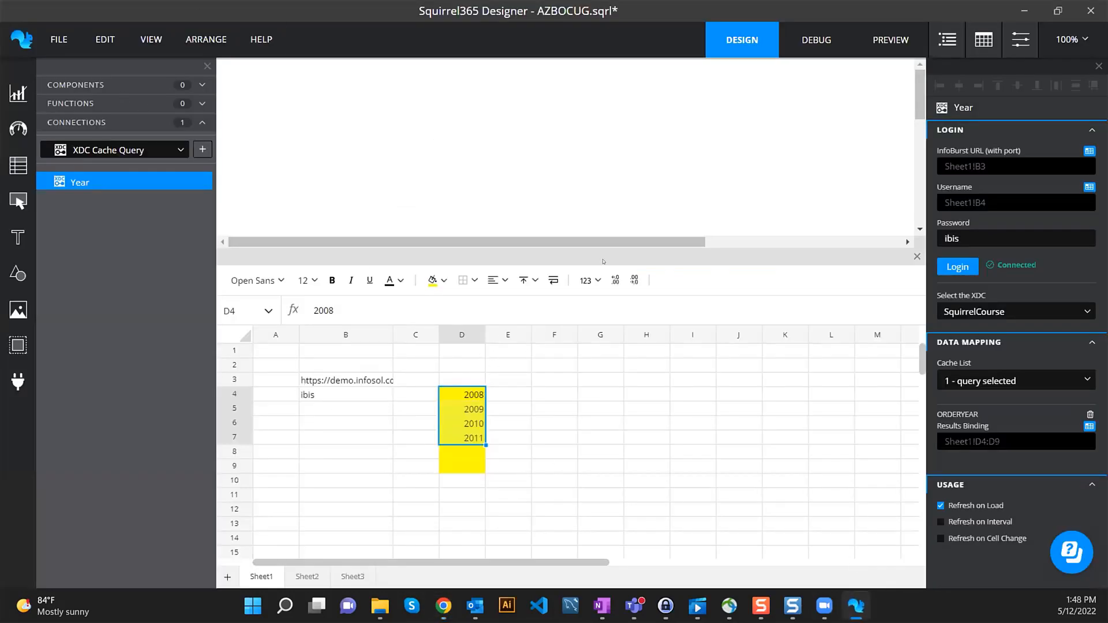
# - Place a Dropdown on the canvas with its list items set to D4:D9
pyautogui.moveTo(636, 250); pyautogui.dragTo(632, 281)
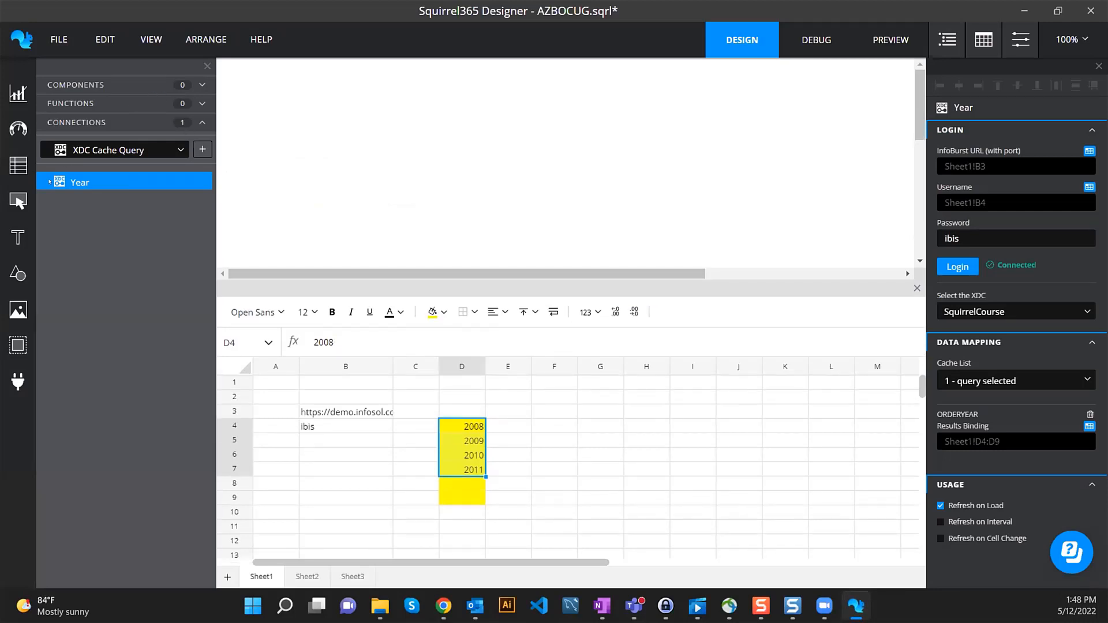
pyautogui.click(18, 200)
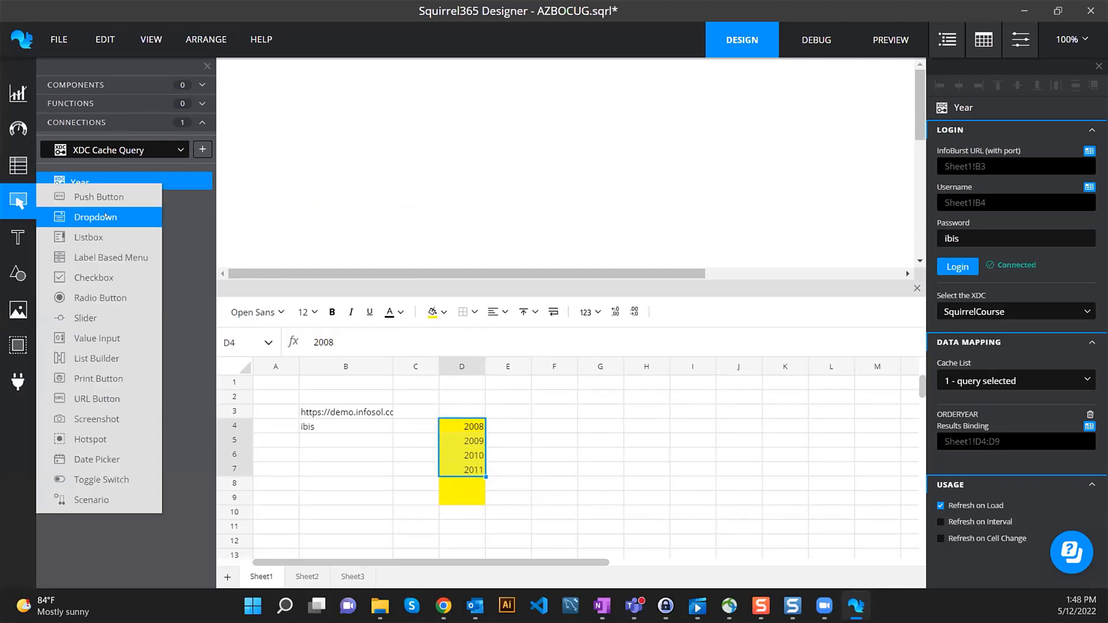
pyautogui.moveTo(106, 217); pyautogui.dragTo(353, 144)
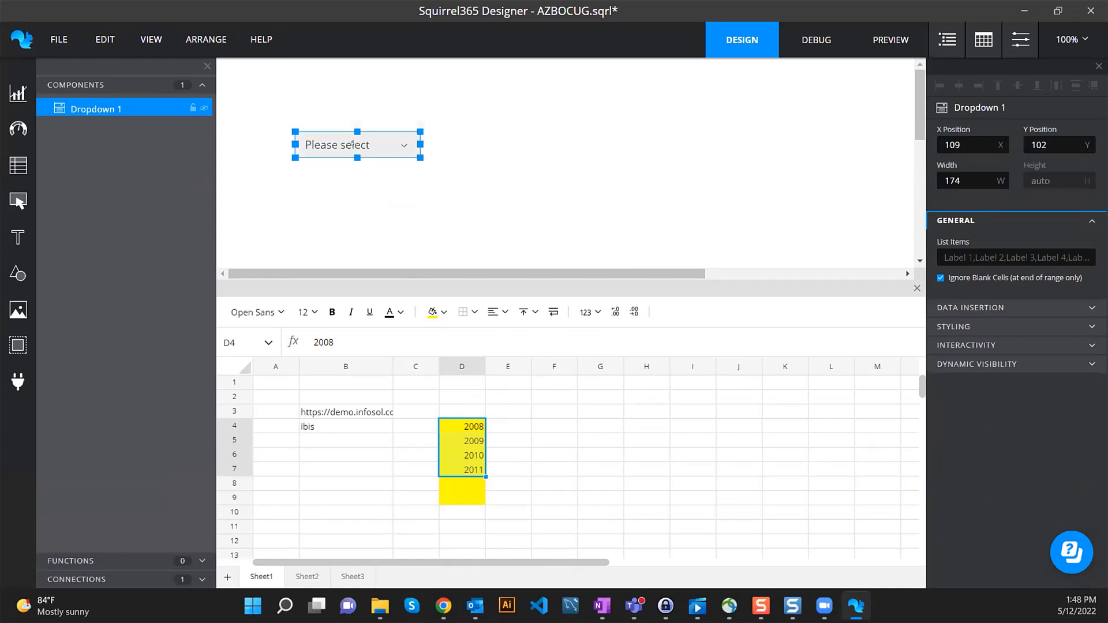
pyautogui.click(1089, 243)
pyautogui.moveTo(460, 223); pyautogui.dragTo(460, 294)
pyautogui.click(796, 77)
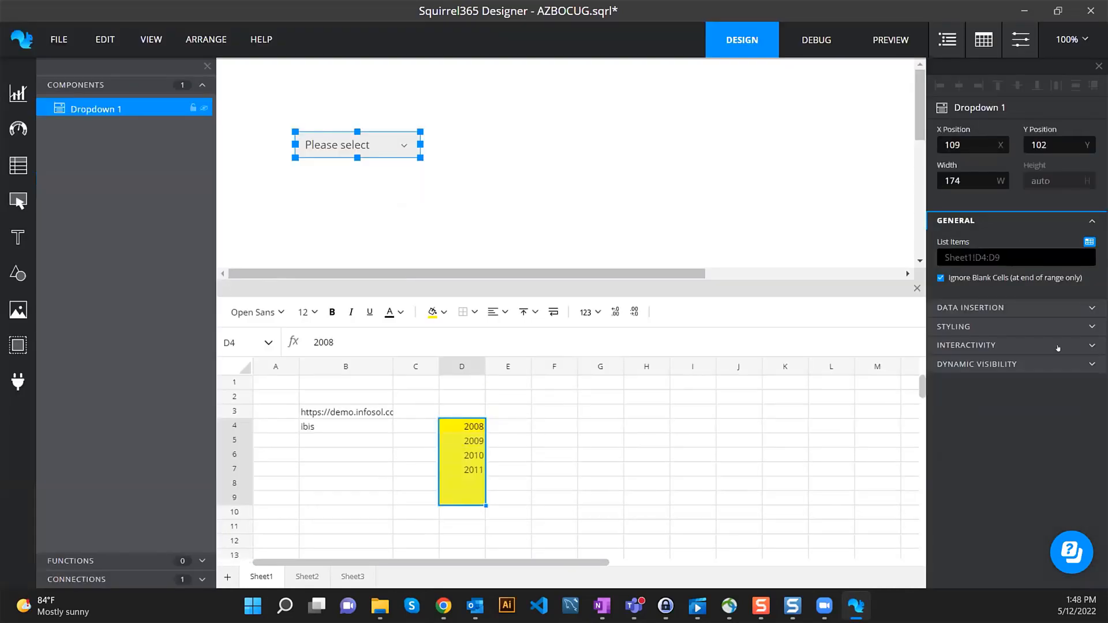
# - Make the dropdown insert the chosen Label into E4, and shade E4 orange
pyautogui.click(985, 308)
pyautogui.click(966, 485)
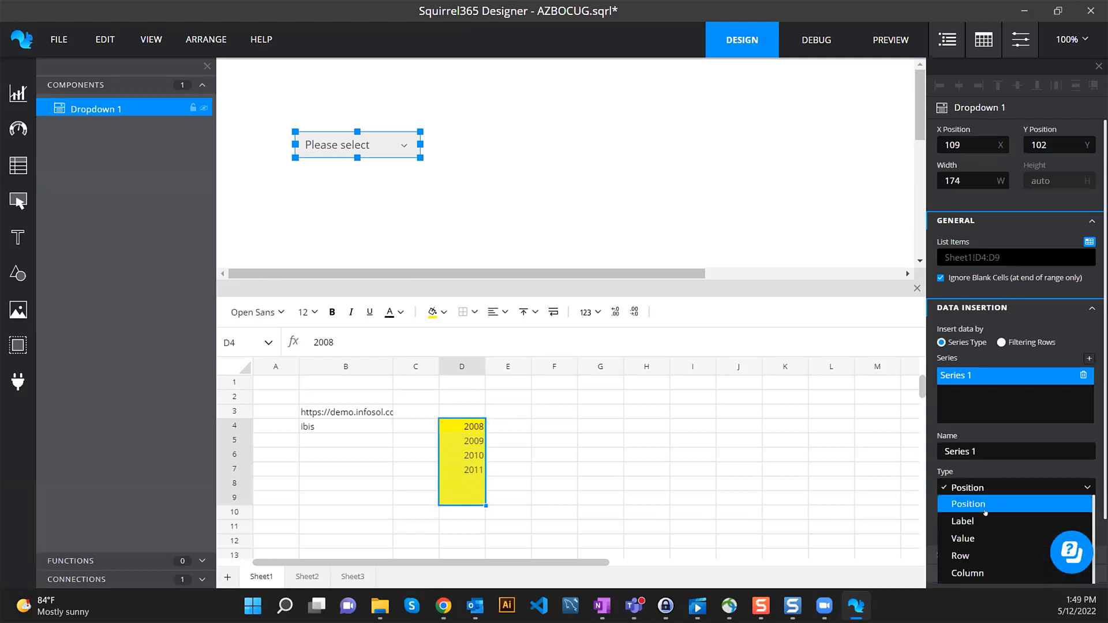
pyautogui.click(970, 518)
pyautogui.click(1088, 507)
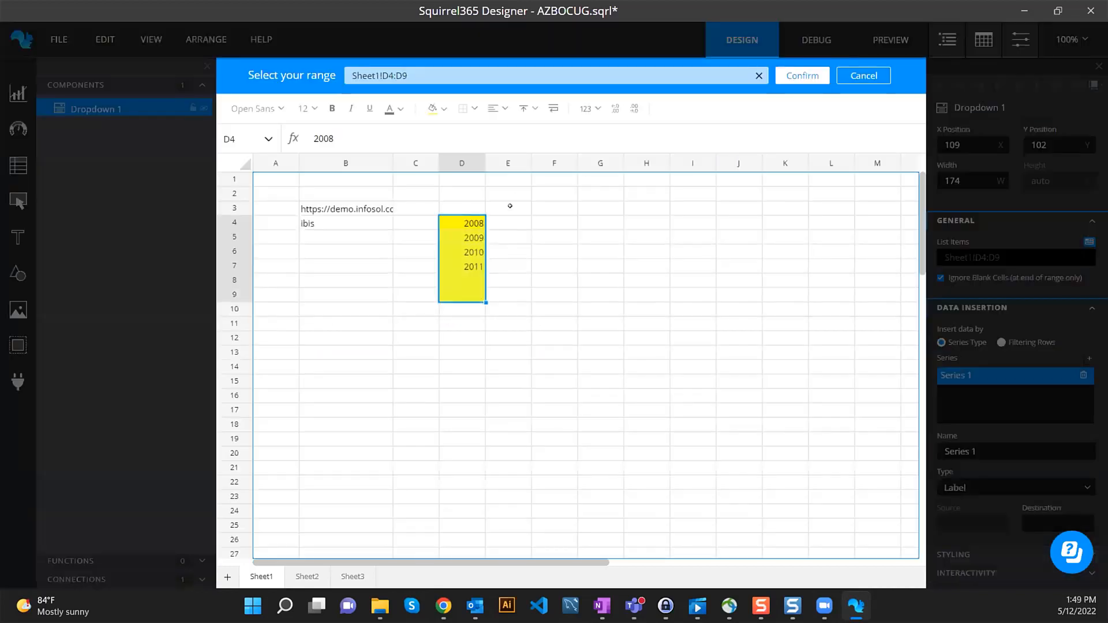
pyautogui.click(511, 221)
pyautogui.click(797, 76)
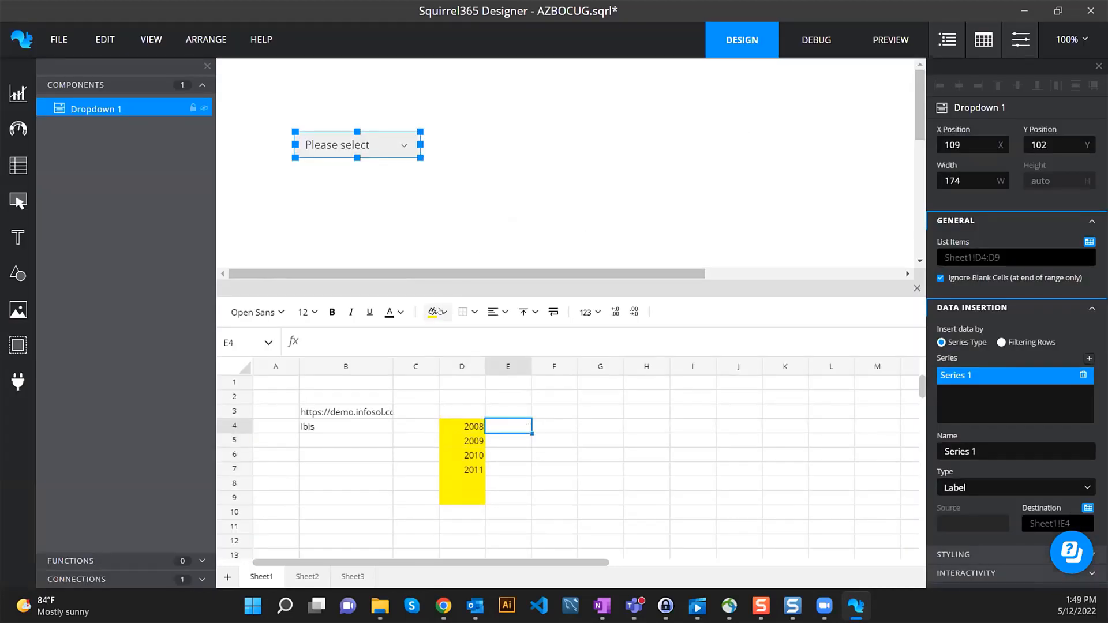
pyautogui.click(440, 312)
pyautogui.click(459, 340)
pyautogui.click(502, 404)
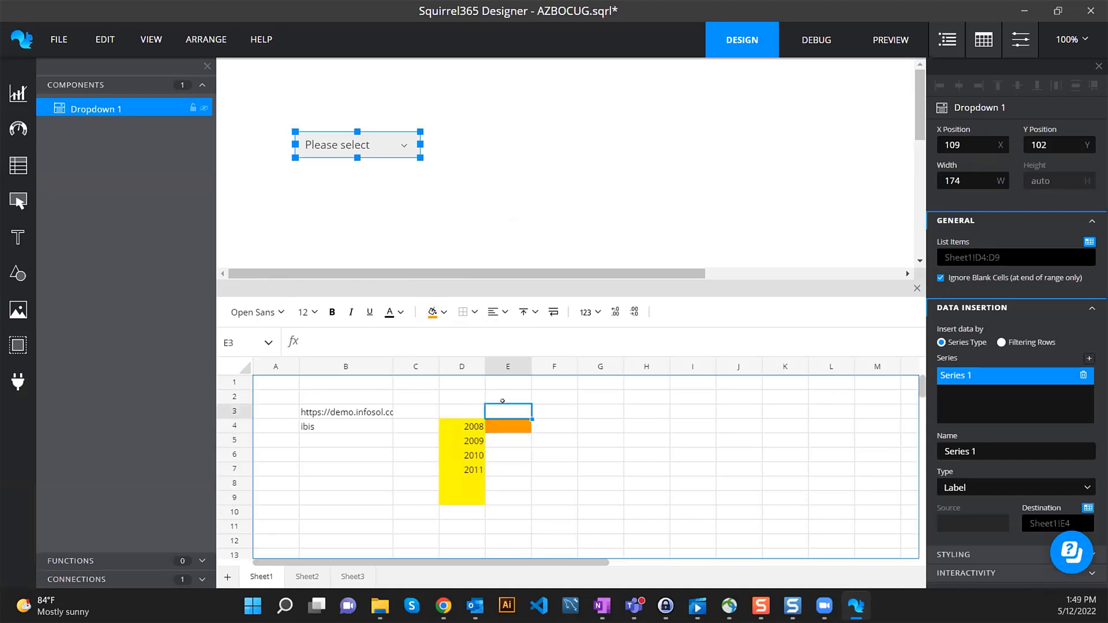
# - Label E3 'Destination', set Dropdown 1's Selected Item to Label, and switch to debug mode
pyautogui.write('Destination')
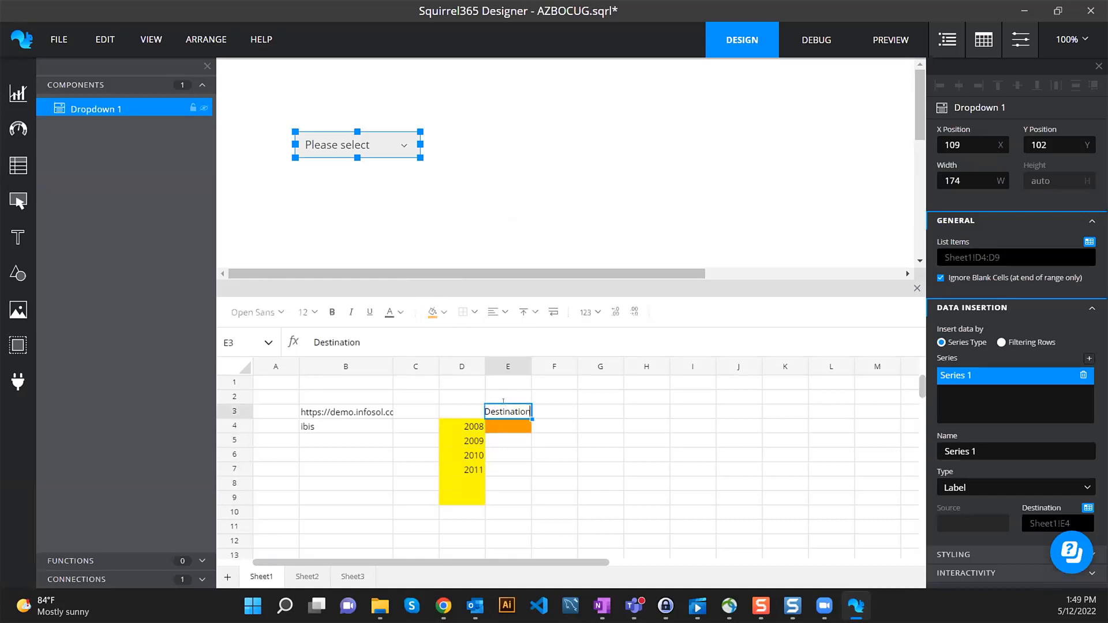
pyautogui.press('Return')
pyautogui.scroll(-2, 984, 479)
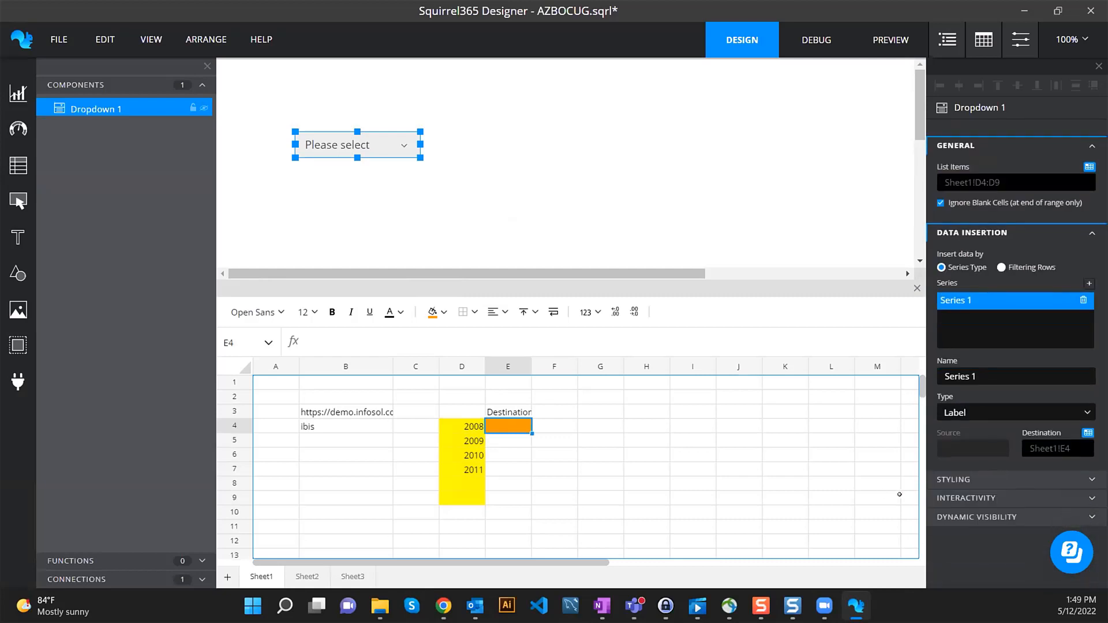
pyautogui.click(998, 497)
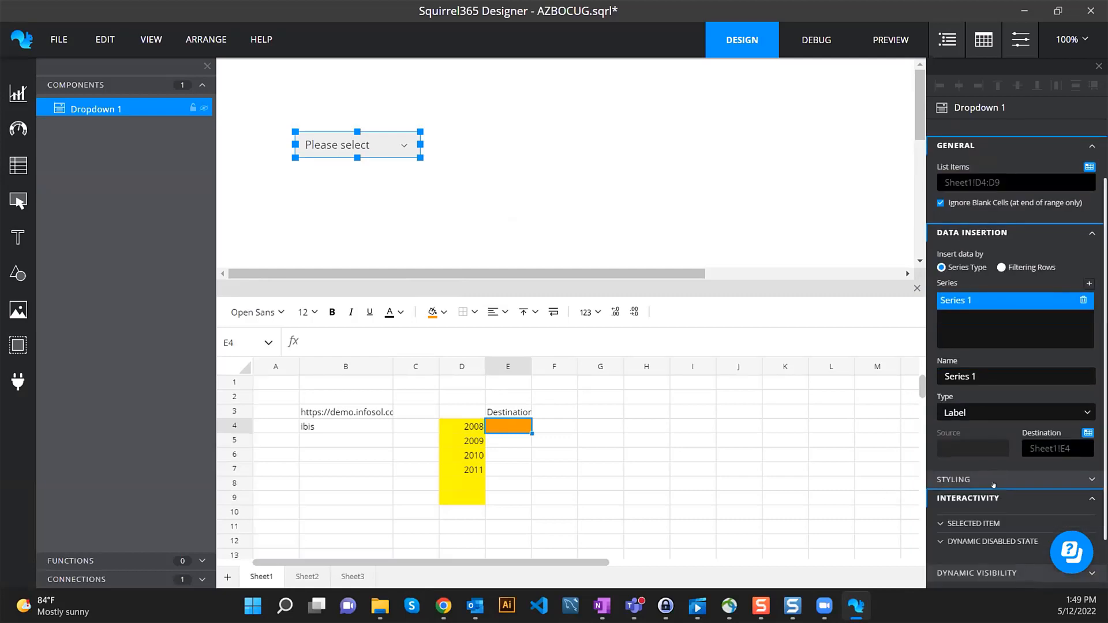
pyautogui.scroll(-2, 993, 482)
pyautogui.click(993, 465)
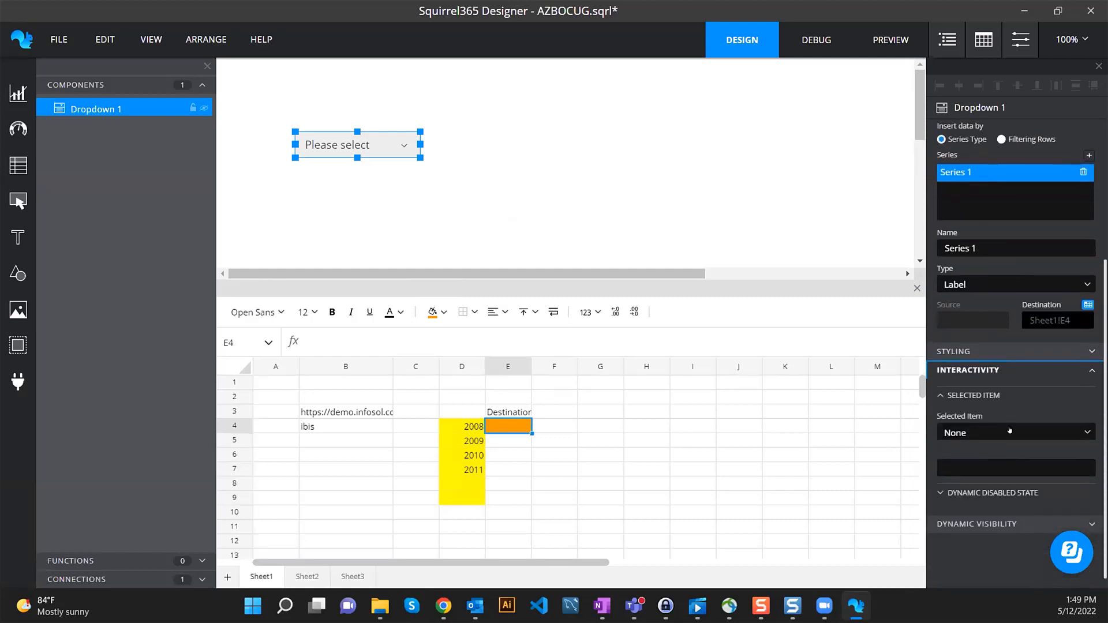
pyautogui.click(1000, 432)
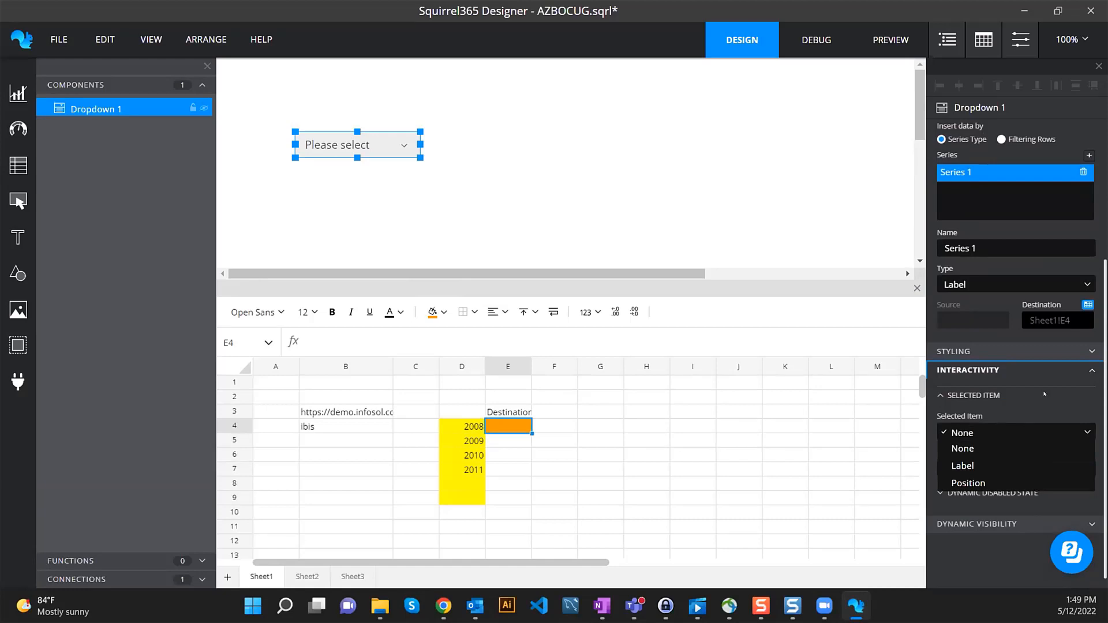
pyautogui.click(971, 465)
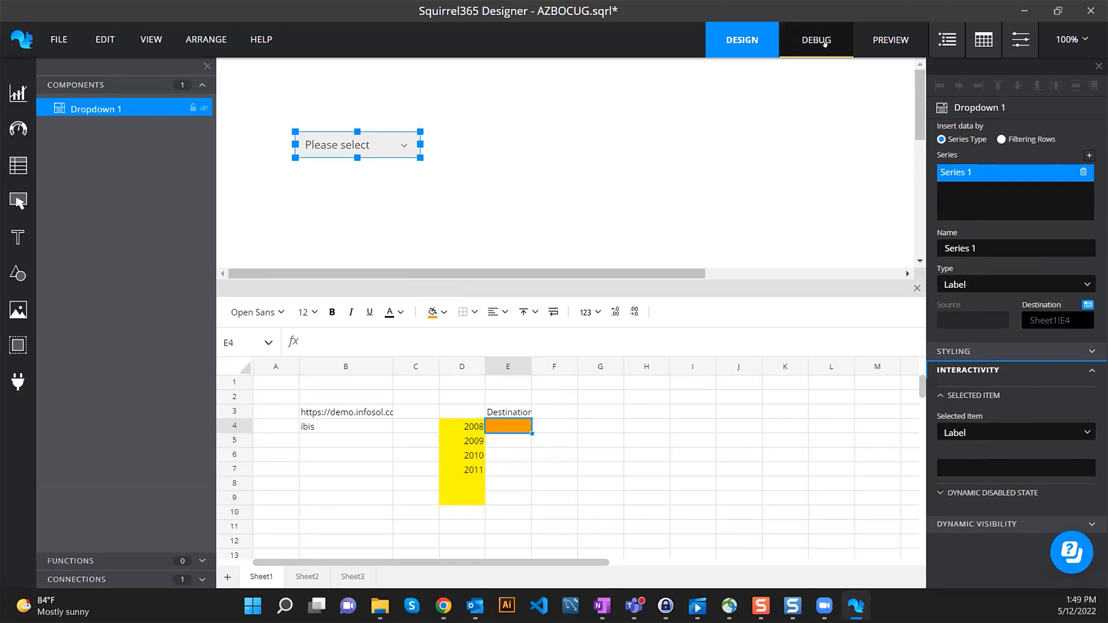
pyautogui.click(825, 44)
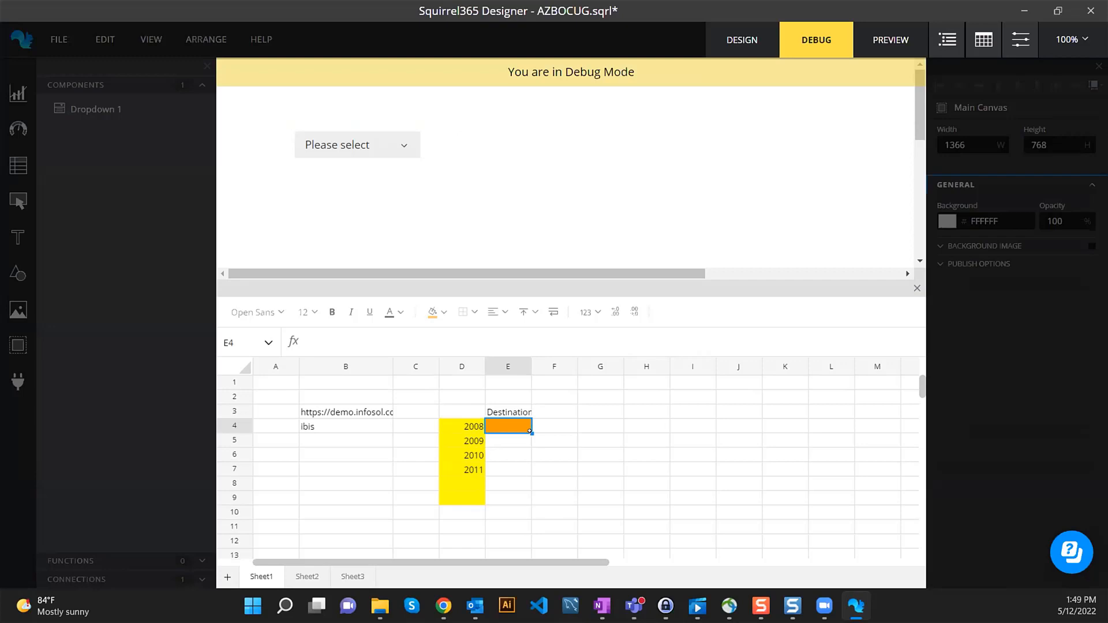
# - Back in design mode, set the year dropdown's Selected Item to Sheet1!D4 so it defaults to 2008
pyautogui.click(742, 39)
pyautogui.scroll(-5, 981, 466)
pyautogui.scroll(-2, 989, 462)
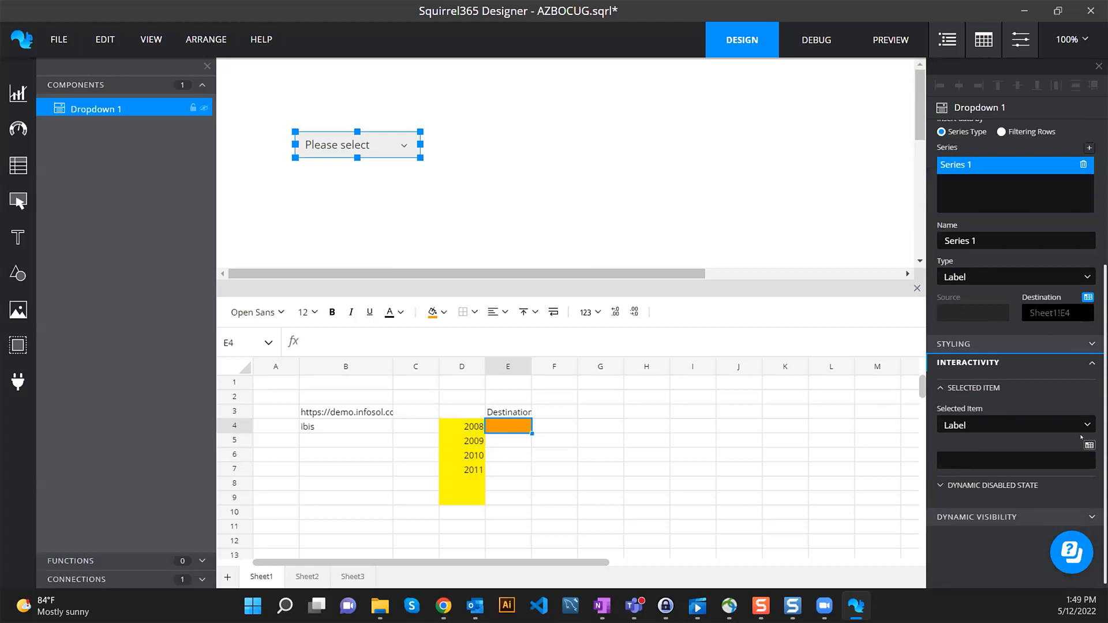
pyautogui.click(1088, 445)
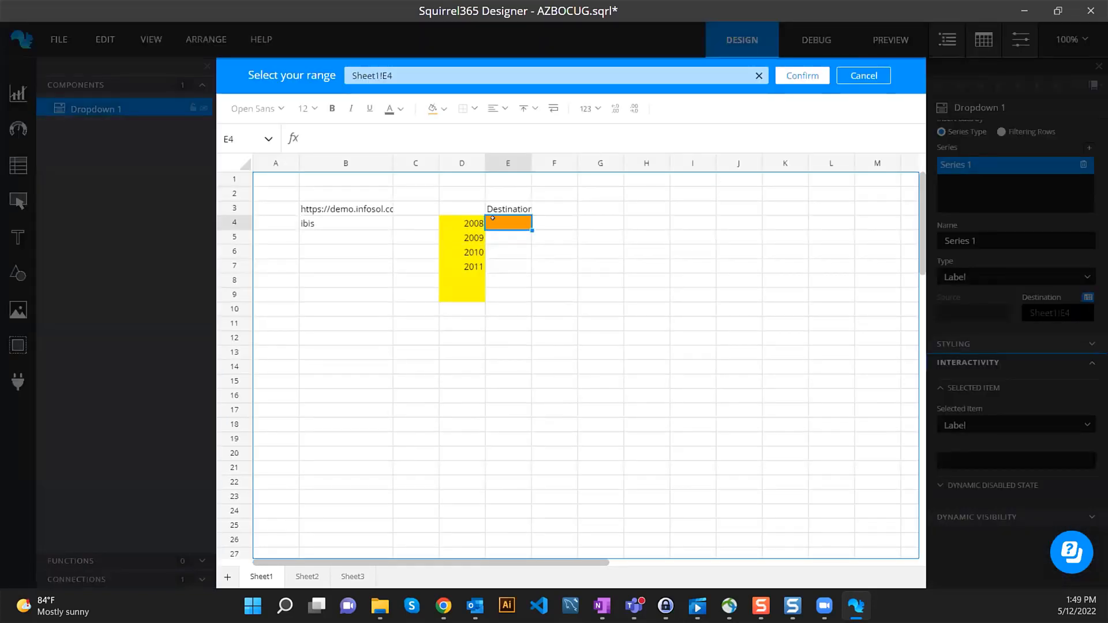
pyautogui.click(449, 218)
pyautogui.click(802, 76)
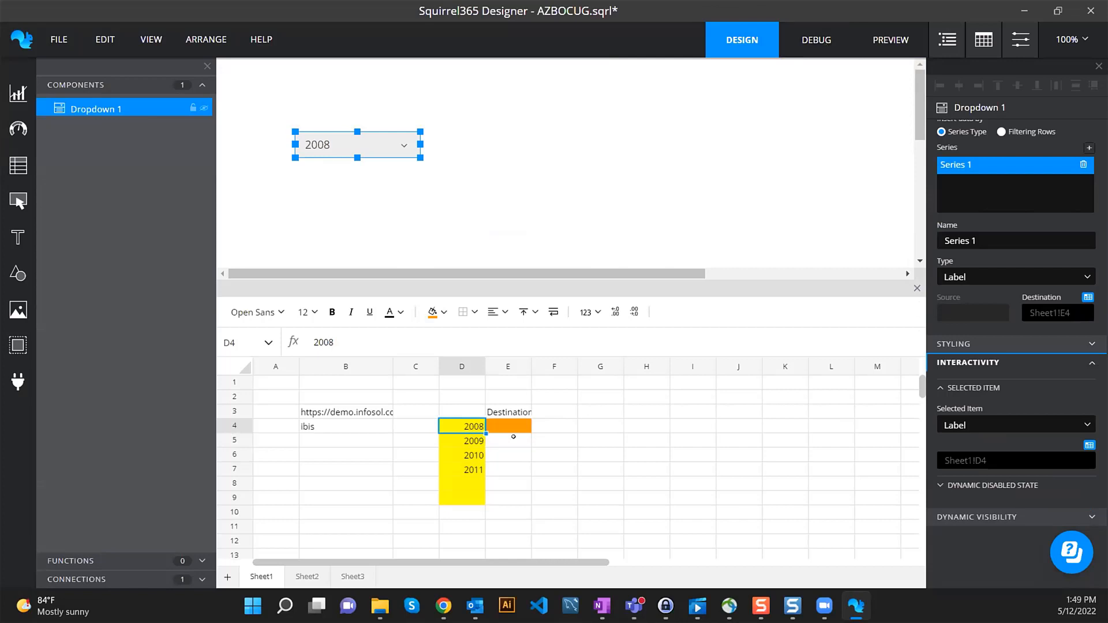
# - Debug-test that E4 shows 2008, then return to design mode
pyautogui.click(504, 422)
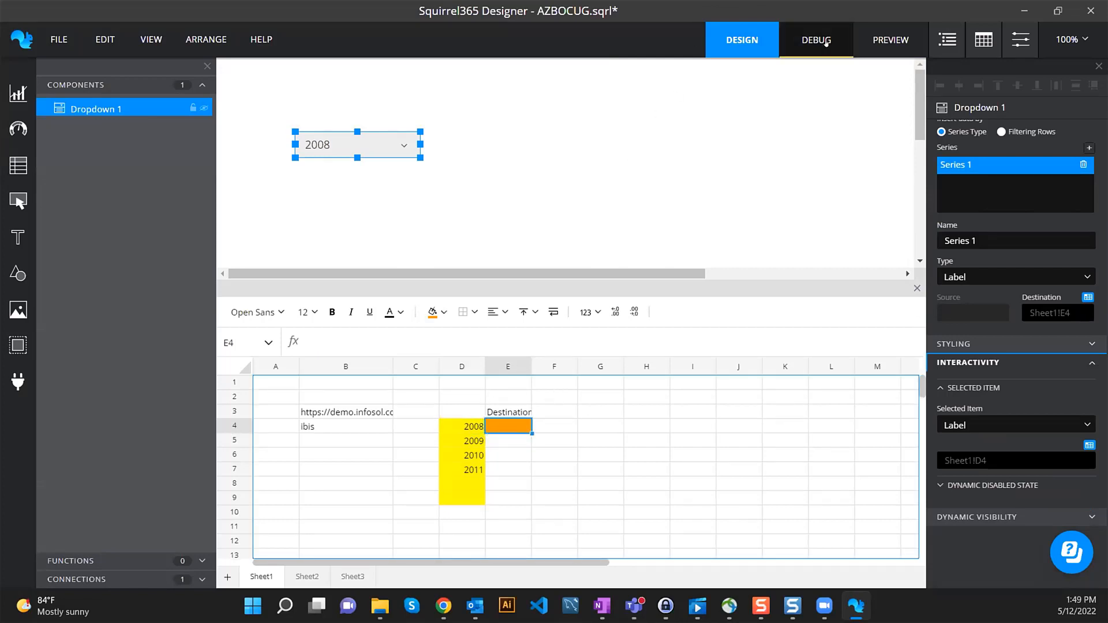
pyautogui.click(826, 44)
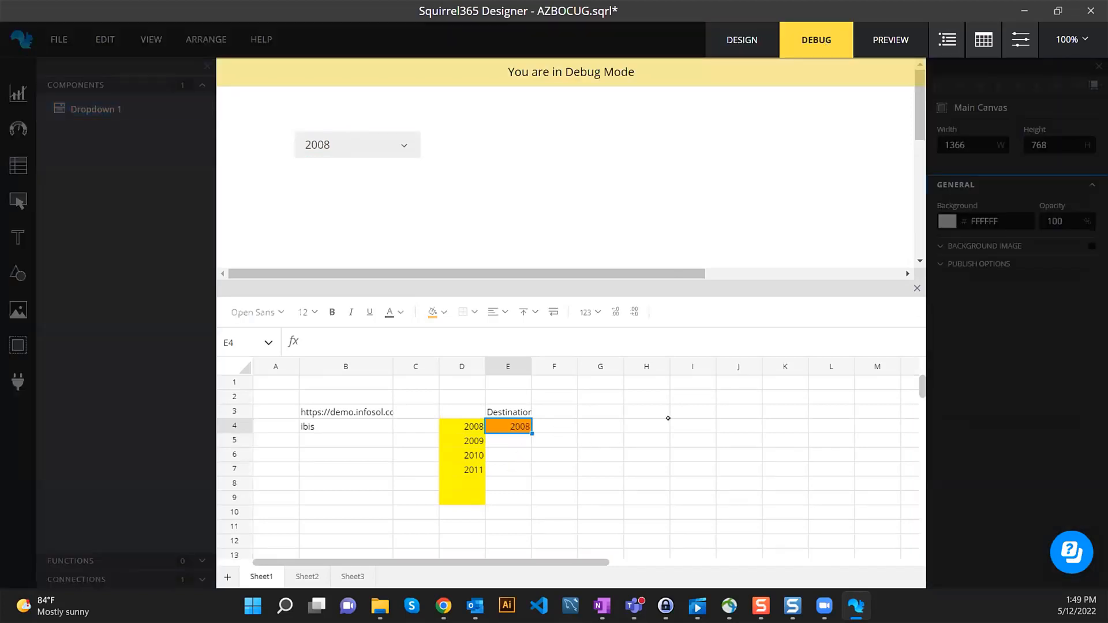
pyautogui.click(741, 42)
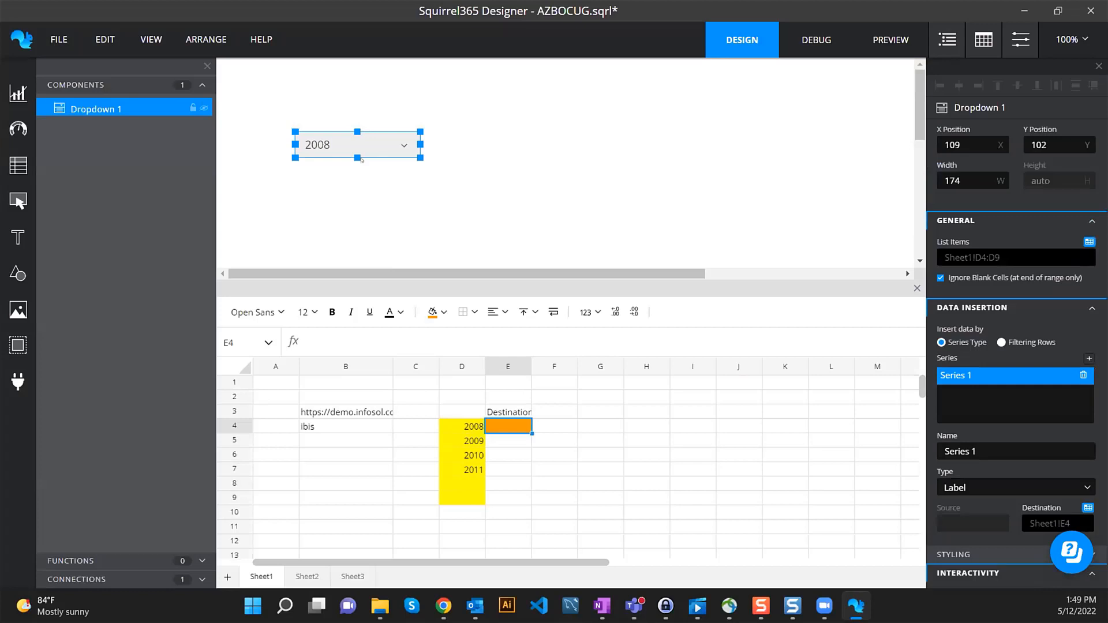
# - Add a new XDC Cache Query data connection
pyautogui.click(160, 580)
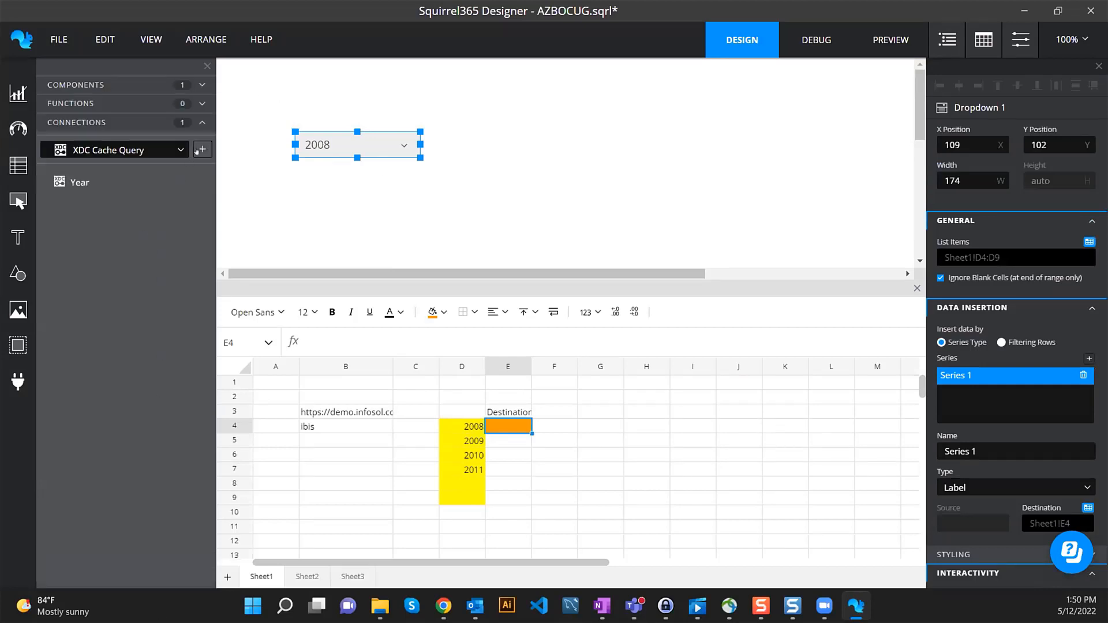
pyautogui.click(180, 150)
pyautogui.scroll(-5, 154, 182)
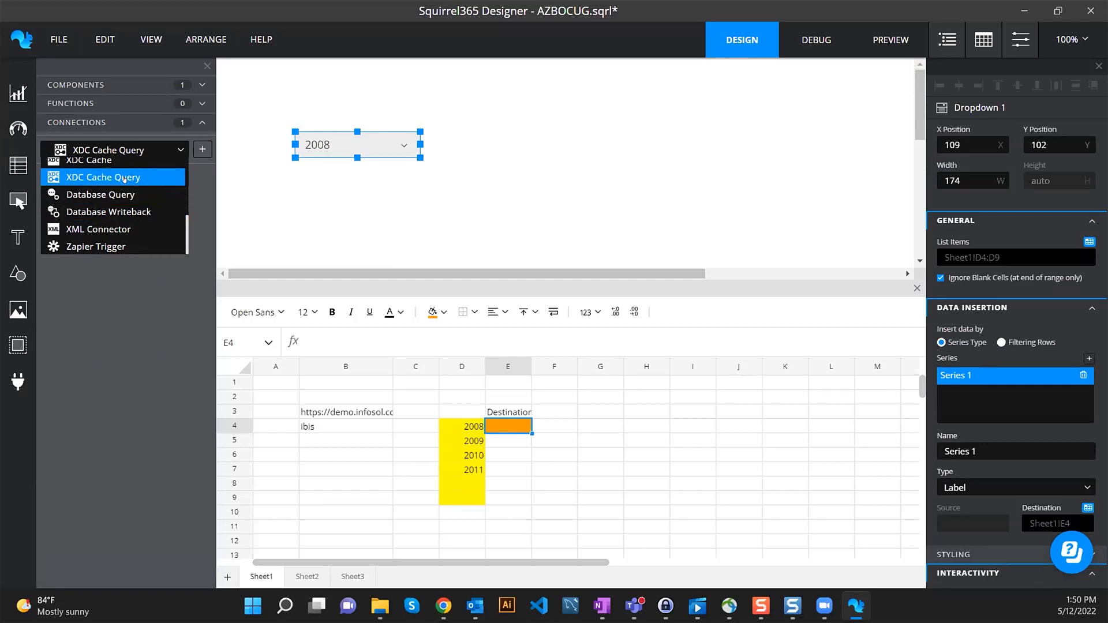
pyautogui.click(124, 179)
pyautogui.click(202, 149)
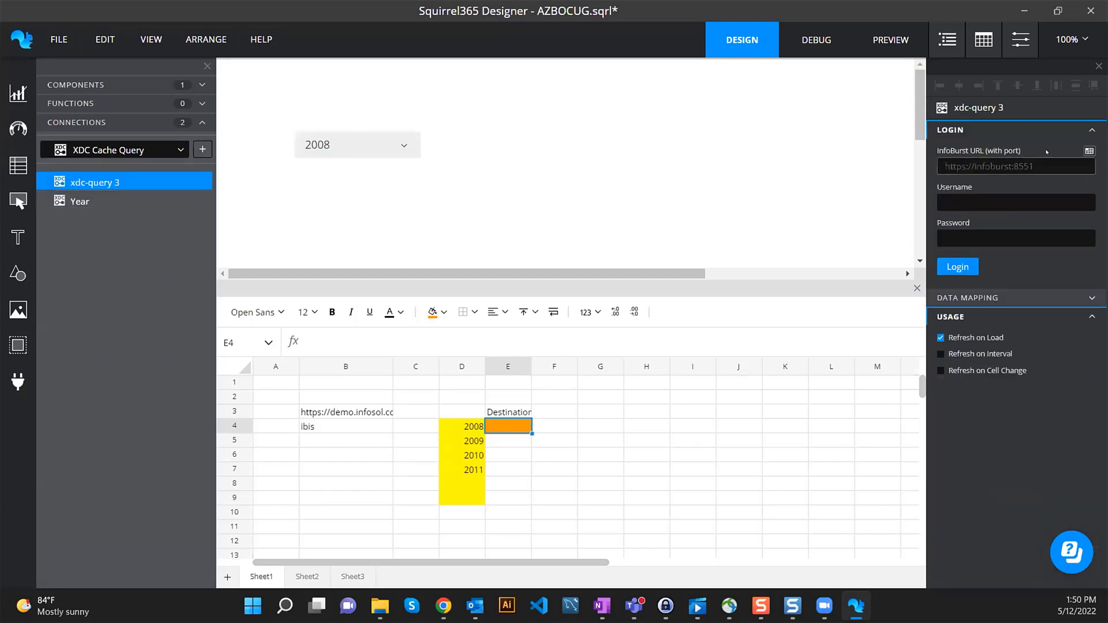
# - Bind the URL to Sheet1!B3 and Username to Sheet1!B4, enter the account password, and log in
pyautogui.click(1089, 151)
pyautogui.click(346, 209)
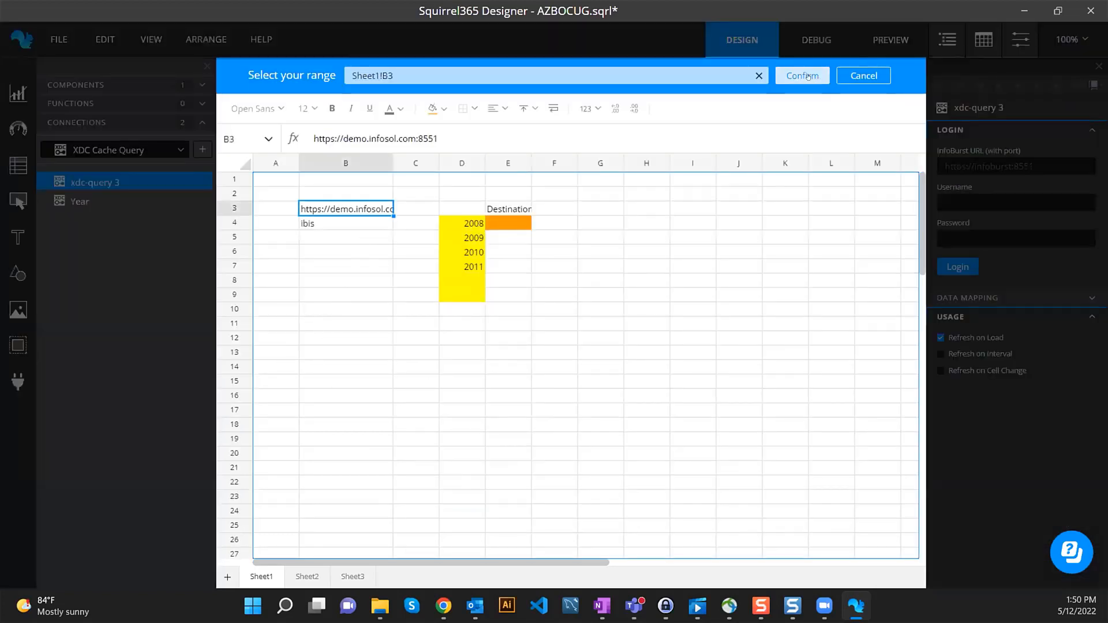
pyautogui.click(802, 75)
pyautogui.click(1088, 187)
pyautogui.click(347, 222)
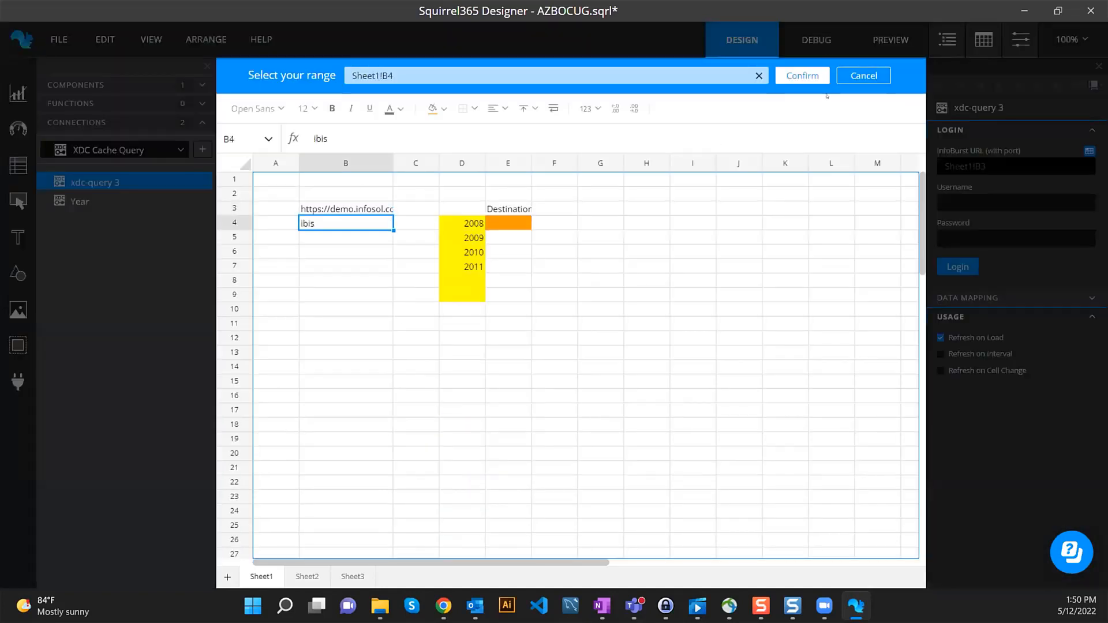
pyautogui.click(802, 76)
pyautogui.click(981, 237)
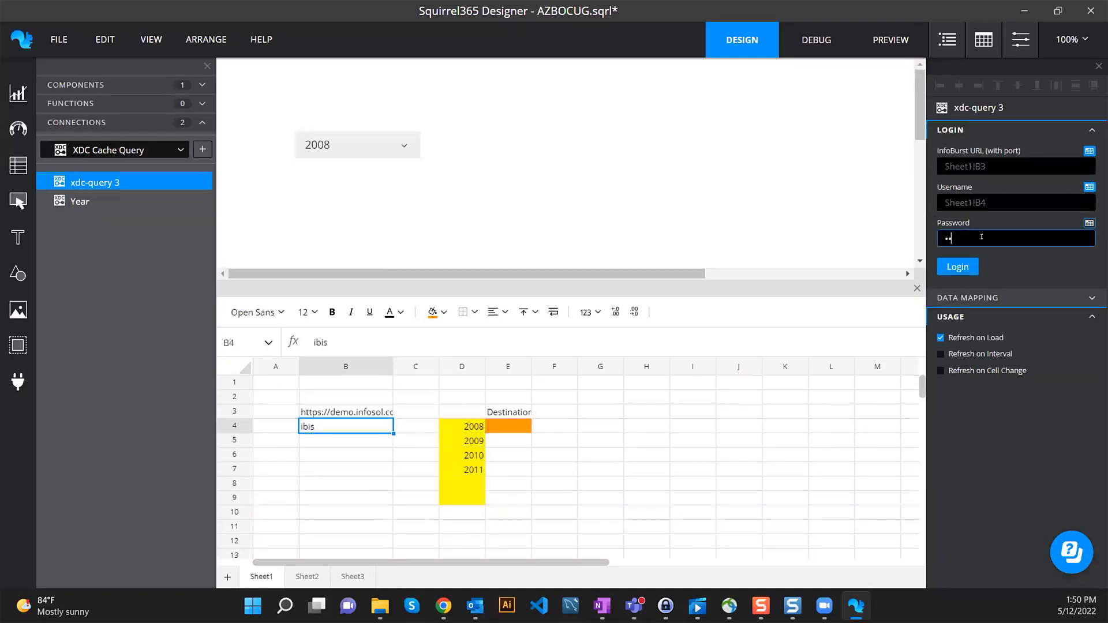
pyautogui.click(964, 267)
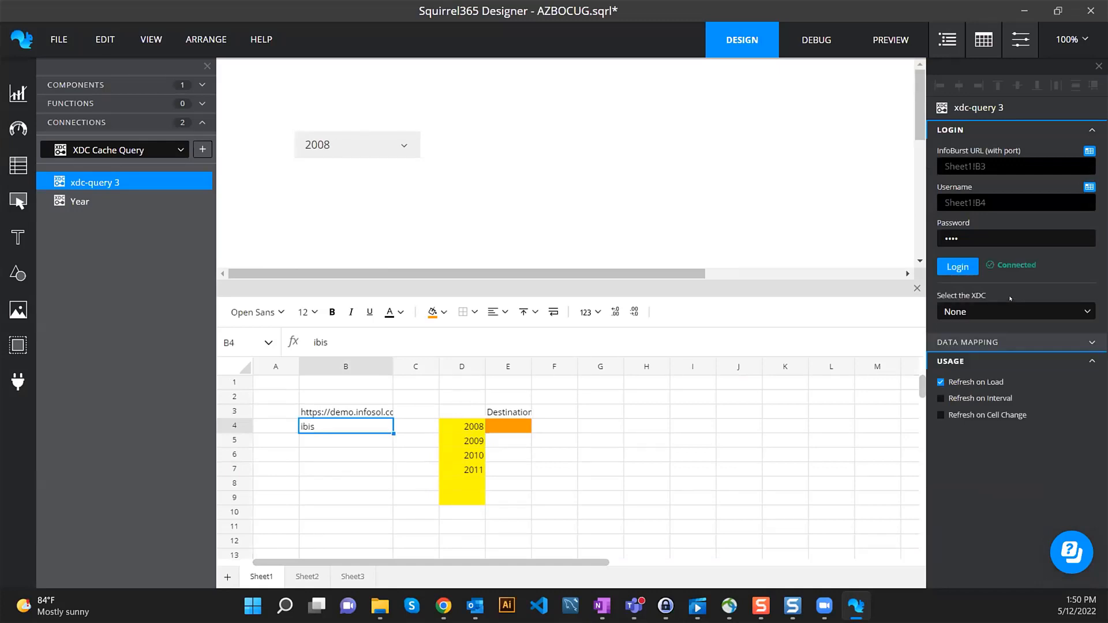
# - Choose the SquirrelCourse XDC and include the Quarters cached query
pyautogui.click(1010, 312)
pyautogui.scroll(-20, 1011, 346)
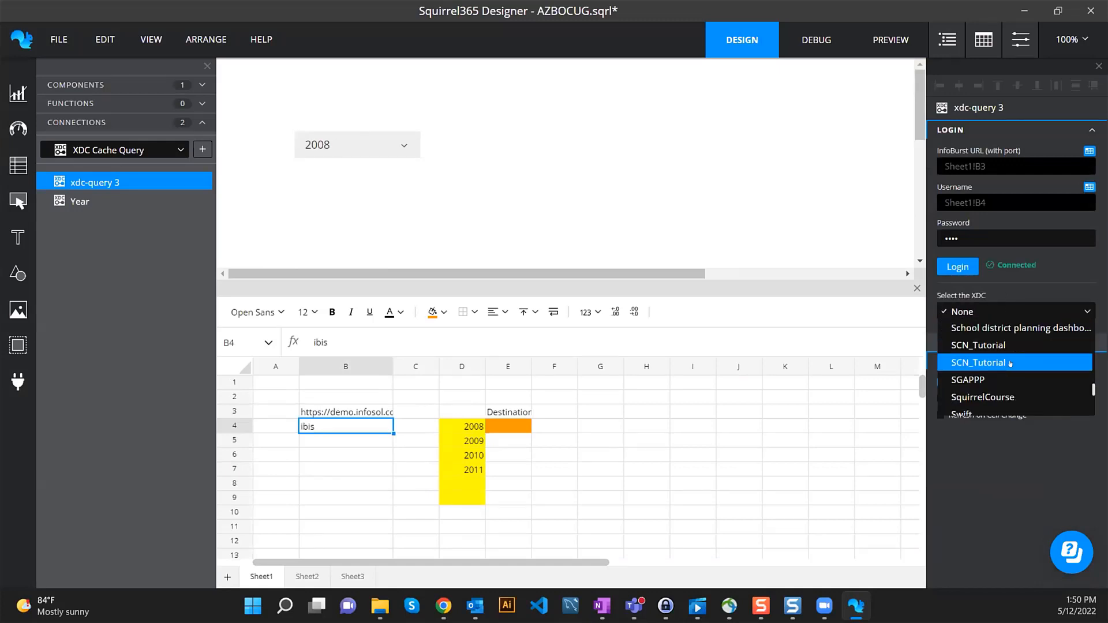
pyautogui.scroll(3, 1009, 362)
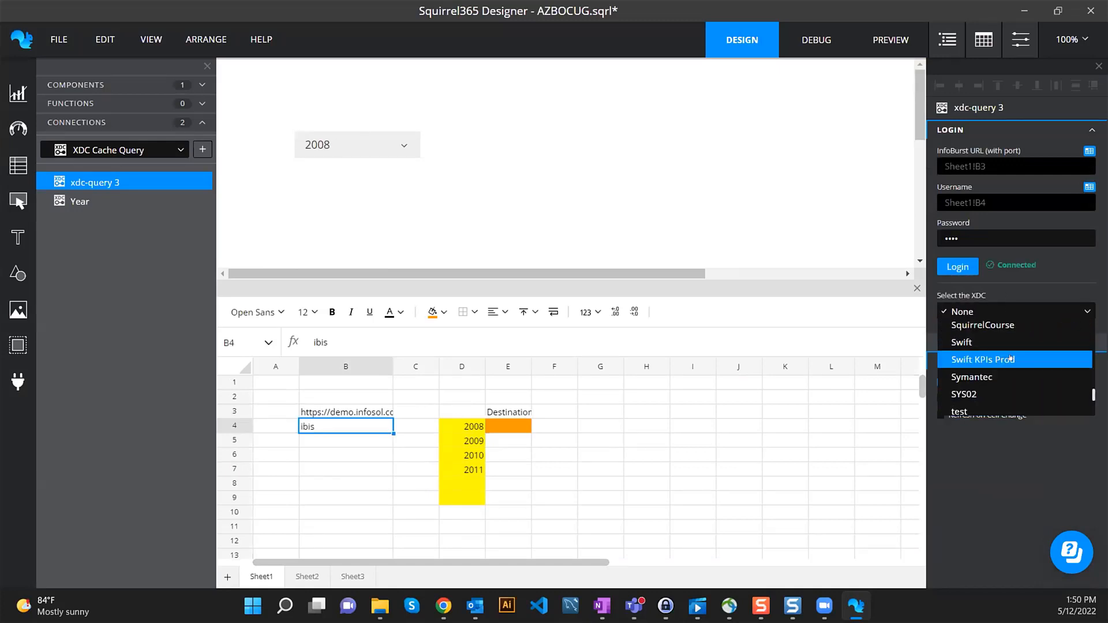
pyautogui.click(1002, 326)
pyautogui.click(1003, 382)
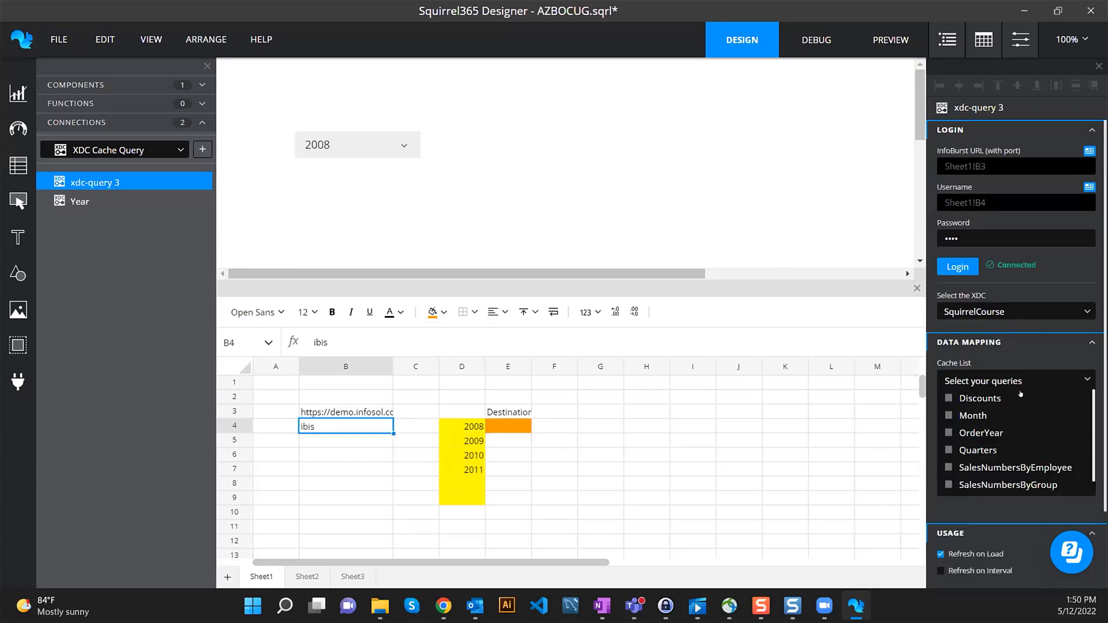
pyautogui.click(978, 450)
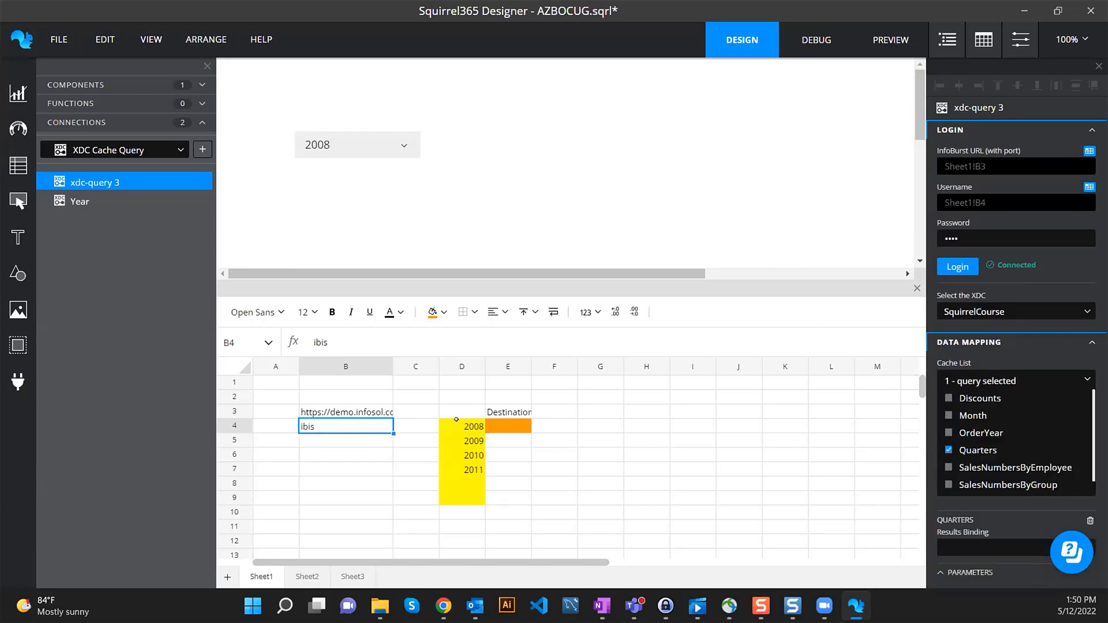
# - Try adding the OrderYear and Month queries, then remove them to keep only Quarters
pyautogui.click(1084, 376)
pyautogui.scroll(-1, 1085, 364)
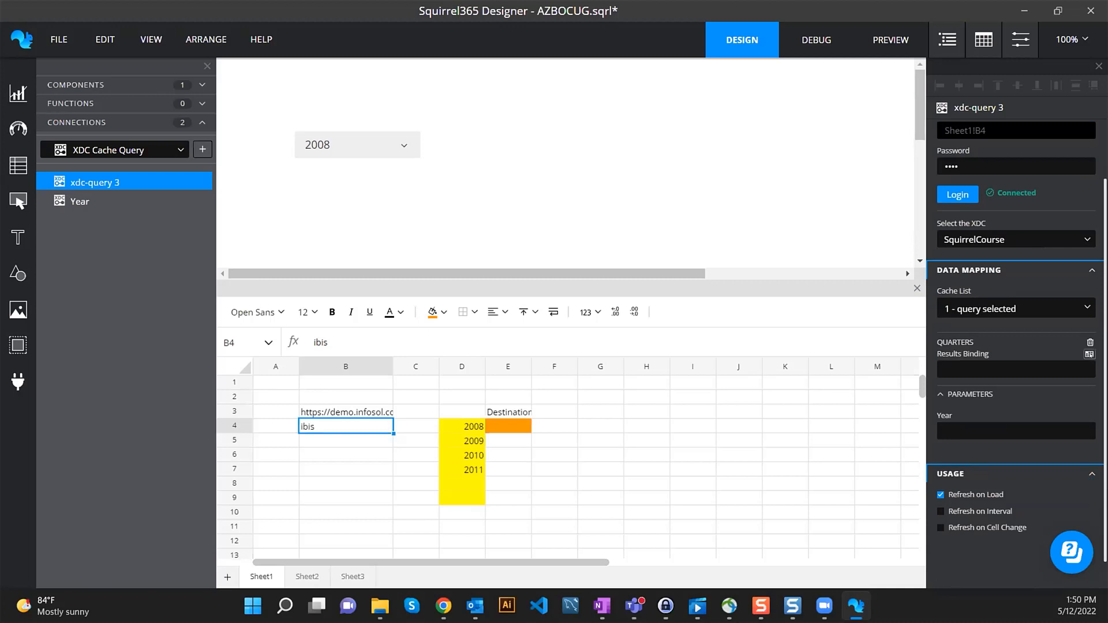
pyautogui.click(1009, 309)
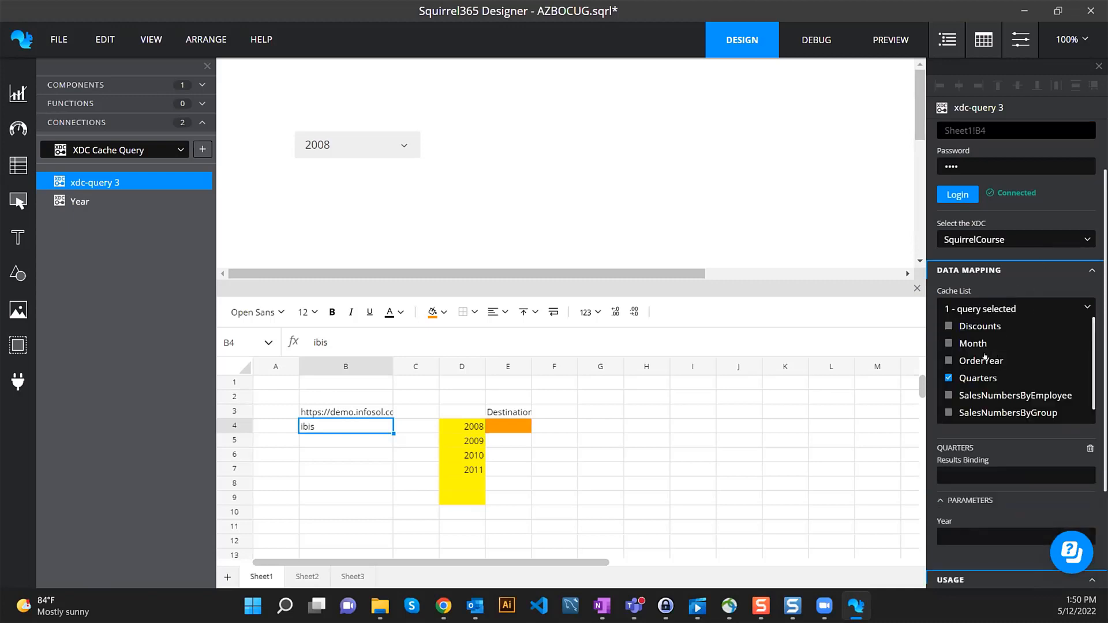
pyautogui.click(983, 360)
pyautogui.click(968, 344)
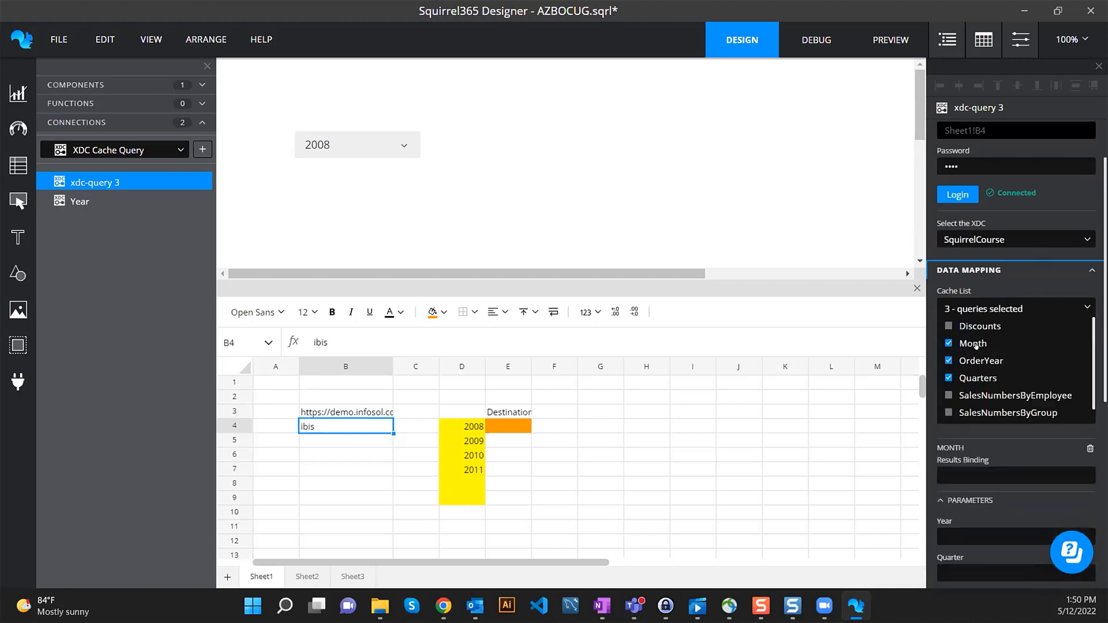
pyautogui.click(973, 344)
pyautogui.click(975, 360)
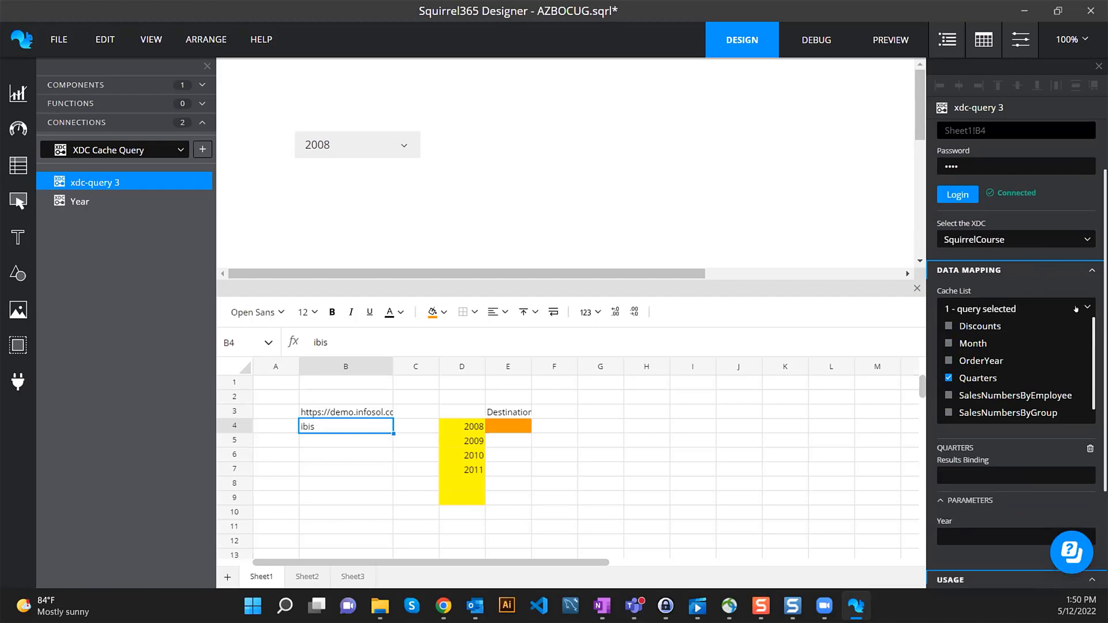
pyautogui.click(1085, 309)
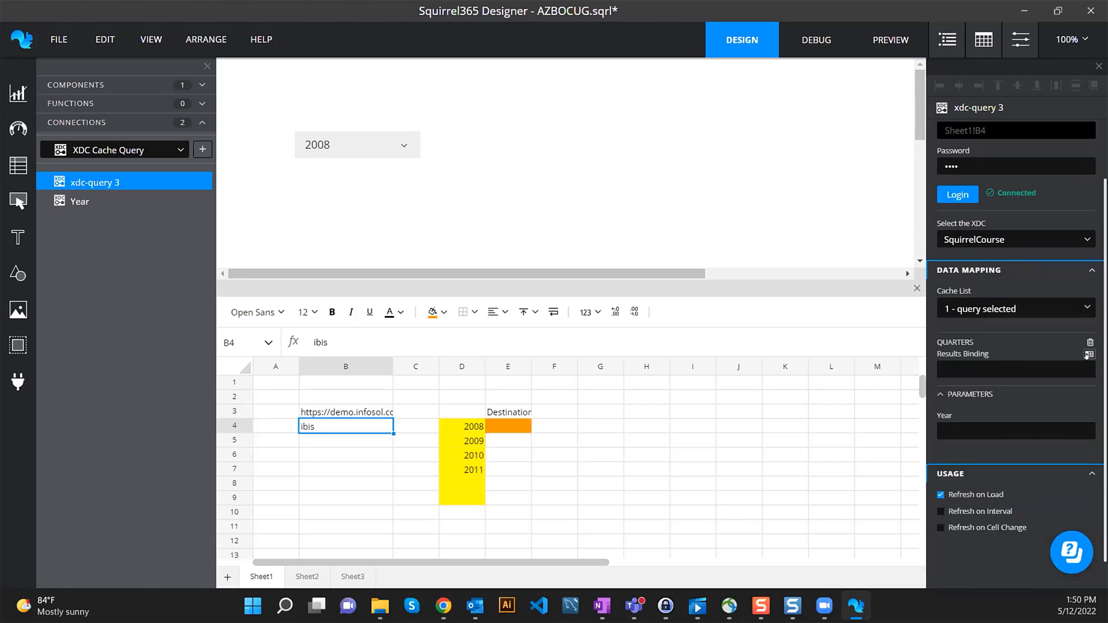
# - Bind the Quarters results to Sheet1!G4:G9 and fill G4:G9 yellow
pyautogui.click(1089, 355)
pyautogui.moveTo(595, 224); pyautogui.dragTo(594, 293)
pyautogui.click(802, 76)
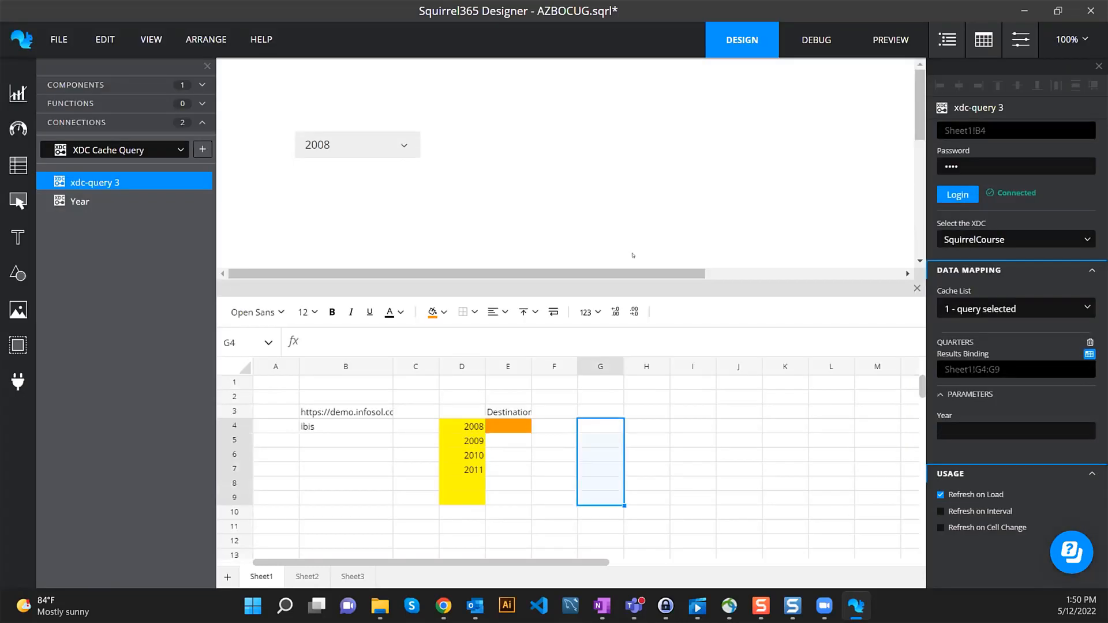
pyautogui.click(602, 407)
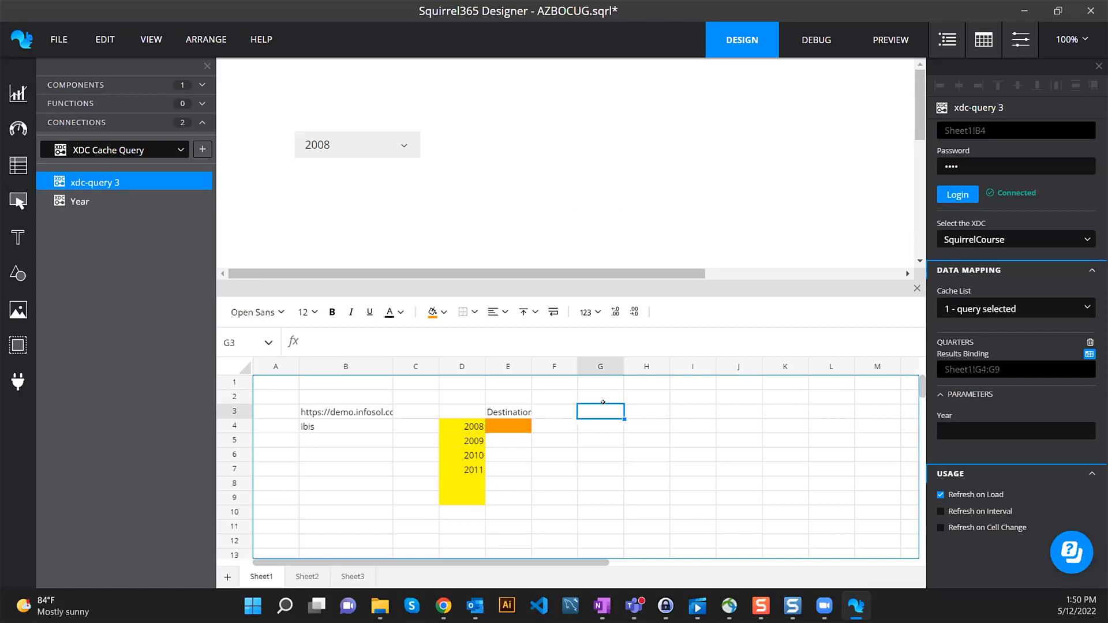
pyautogui.moveTo(622, 431); pyautogui.dragTo(580, 491)
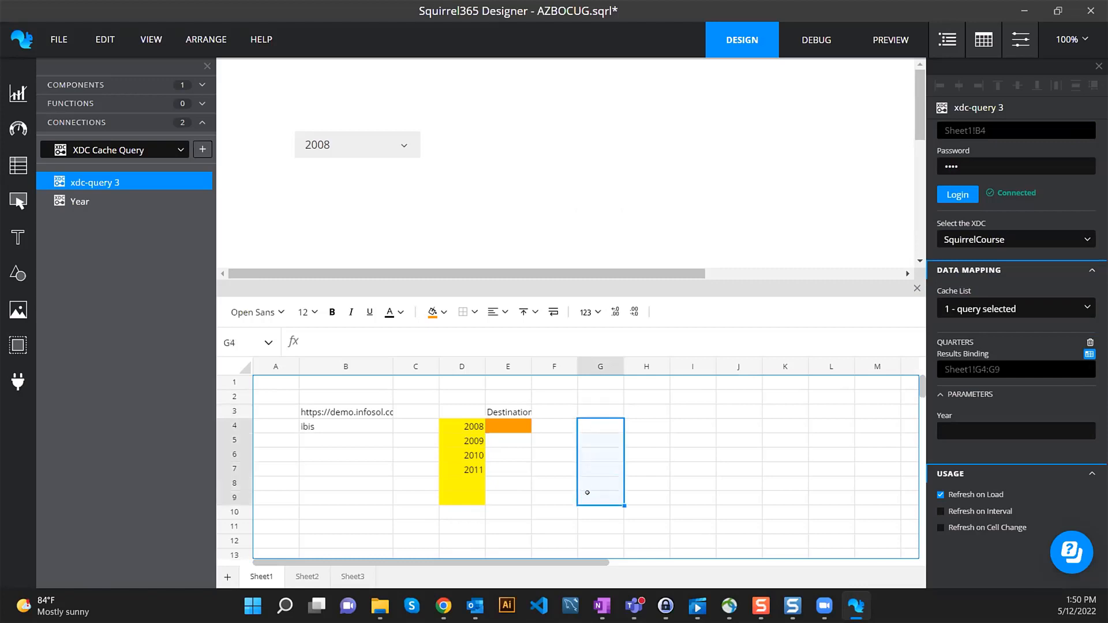
pyautogui.click(443, 312)
pyautogui.click(464, 340)
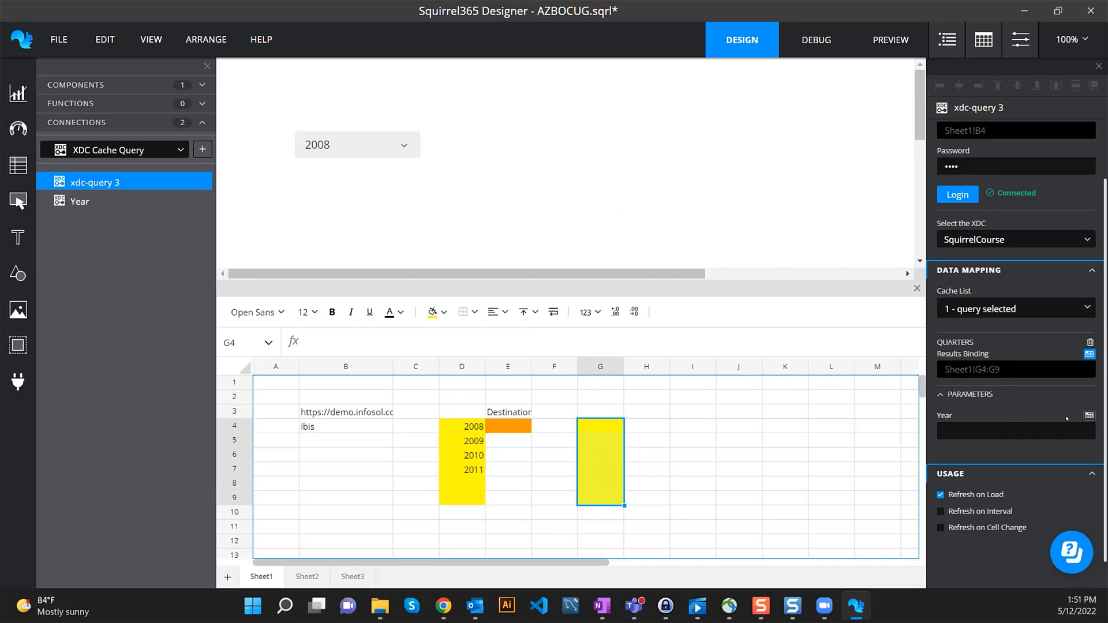
# - Bind the query's Year parameter to Sheet1!E4
pyautogui.click(1088, 415)
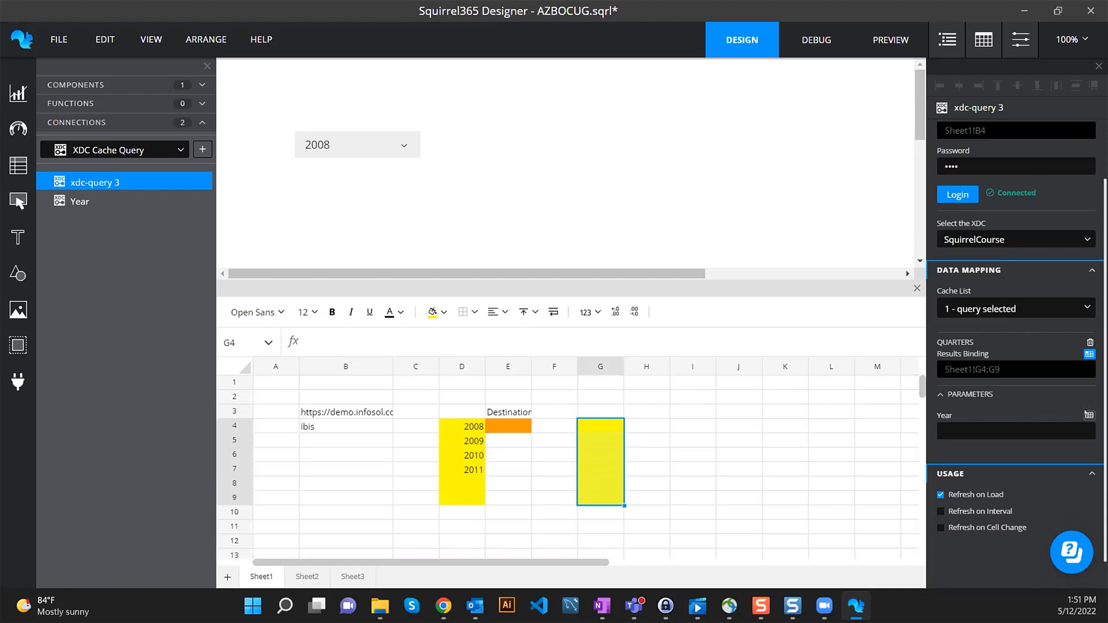
pyautogui.click(514, 226)
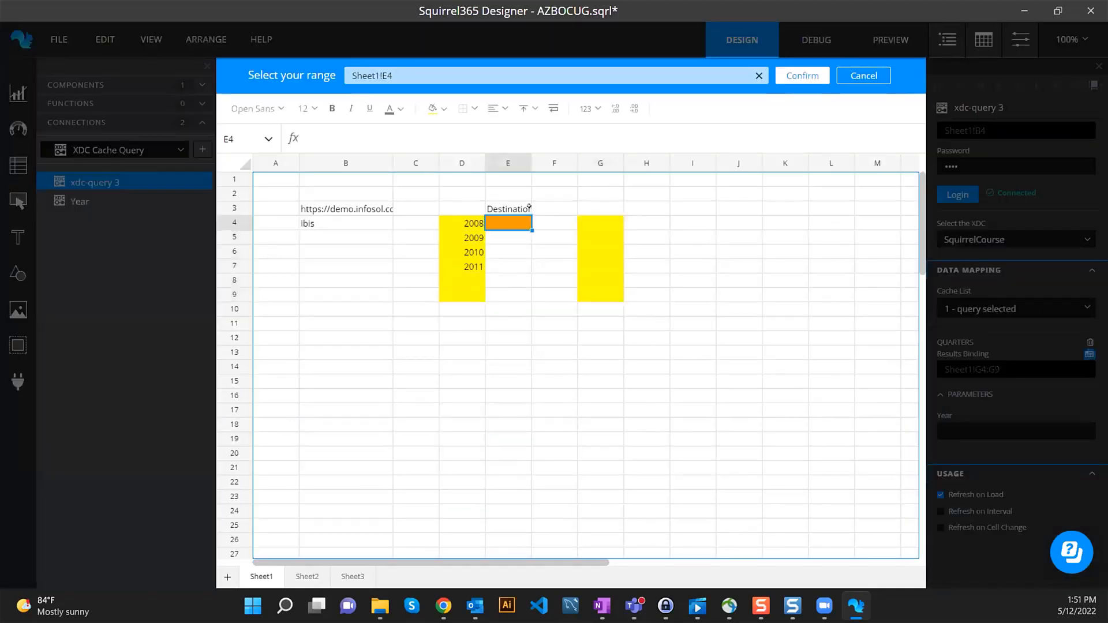
pyautogui.click(802, 76)
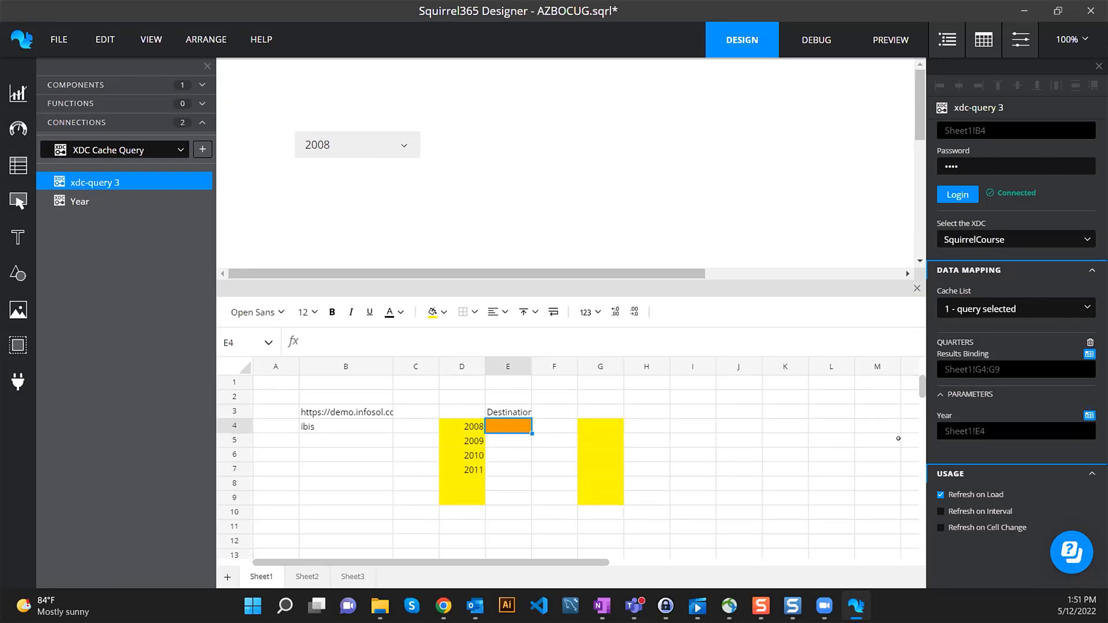
# - Turn off Refresh on Load and make the query refresh when Sheet1!E4 changes
pyautogui.click(975, 495)
pyautogui.click(991, 529)
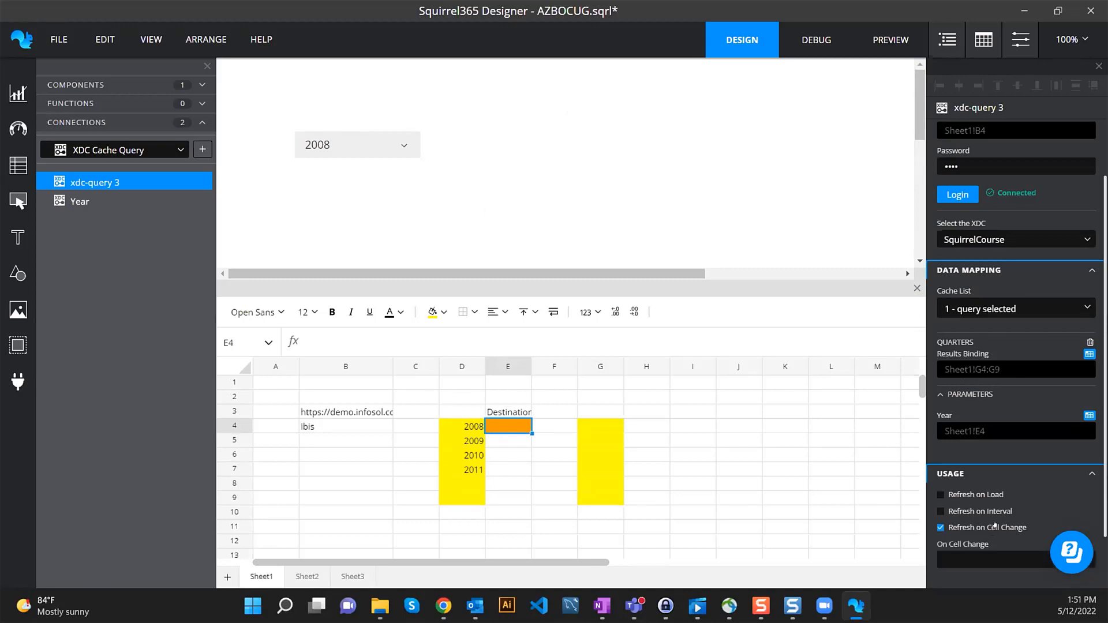
pyautogui.scroll(-2, 1015, 462)
pyautogui.click(1088, 485)
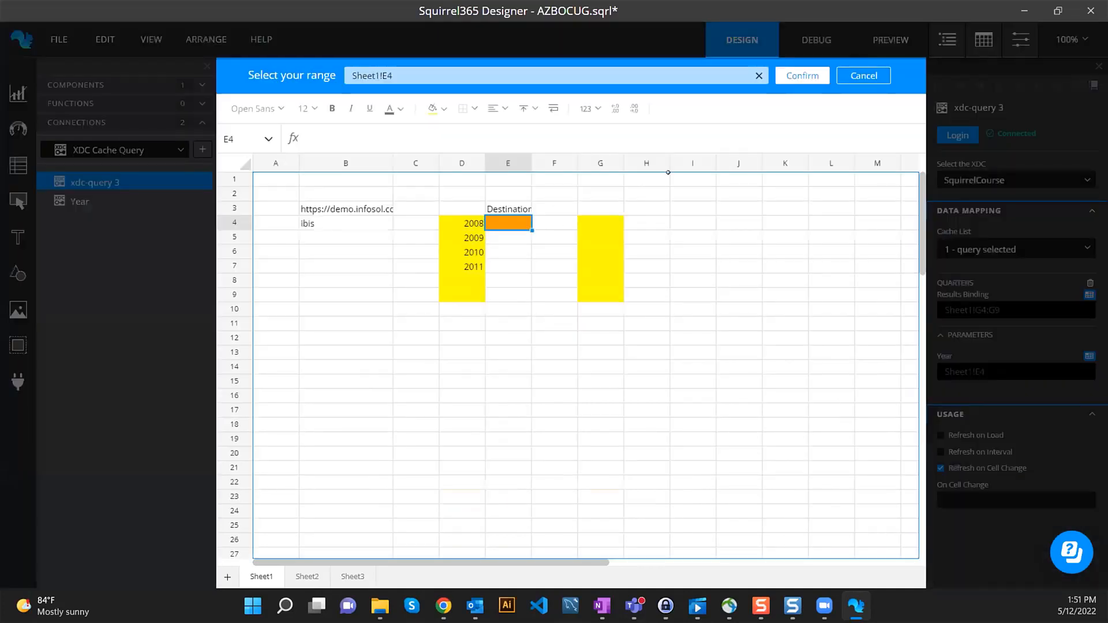
pyautogui.click(797, 77)
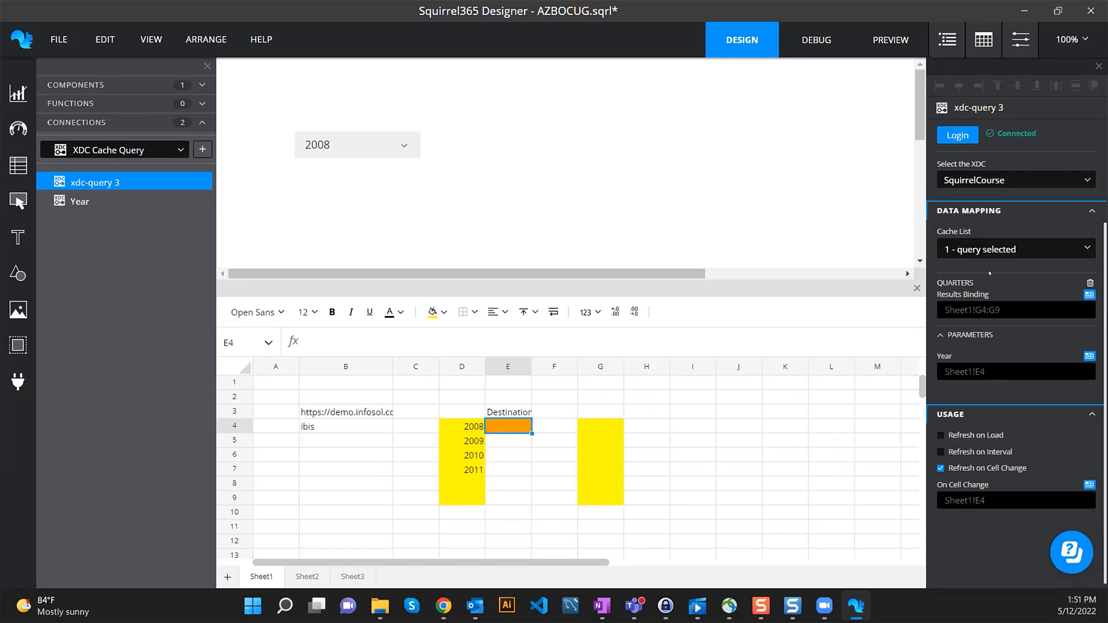
# - Rename the xdc-query 3 connection to Quarter
pyautogui.doubleClick(97, 183)
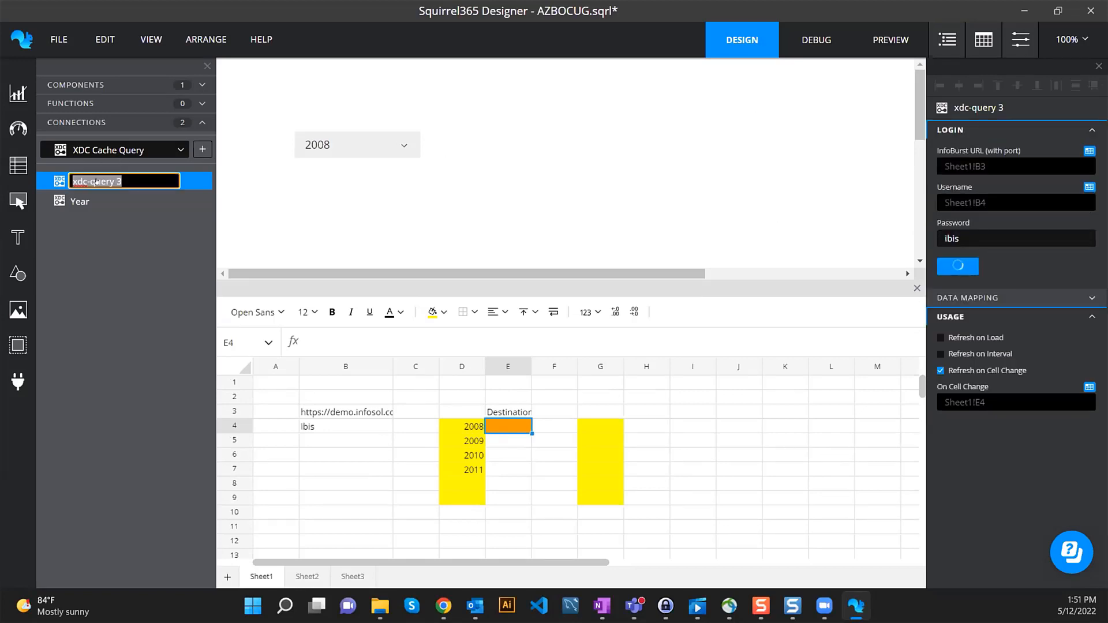
pyautogui.write('Quarter')
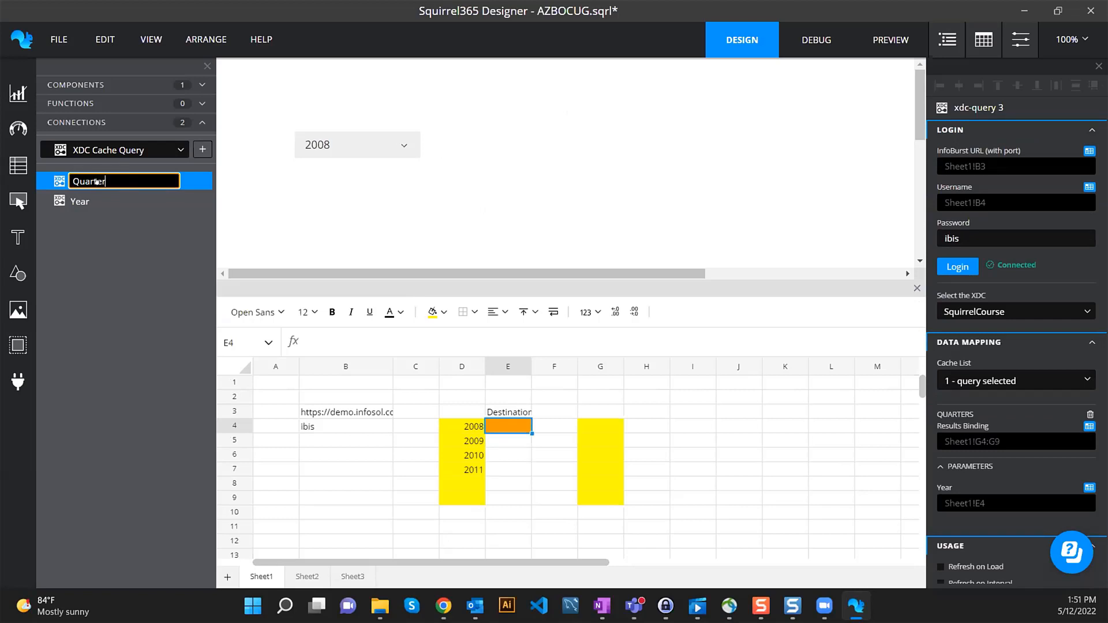
pyautogui.press('Return')
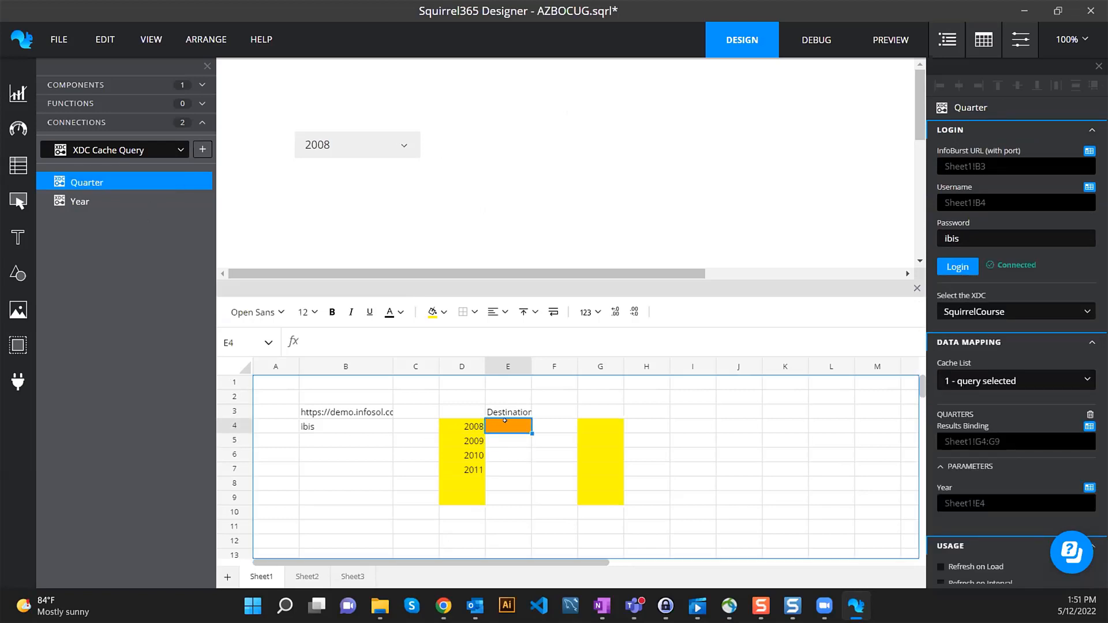
pyautogui.click(813, 45)
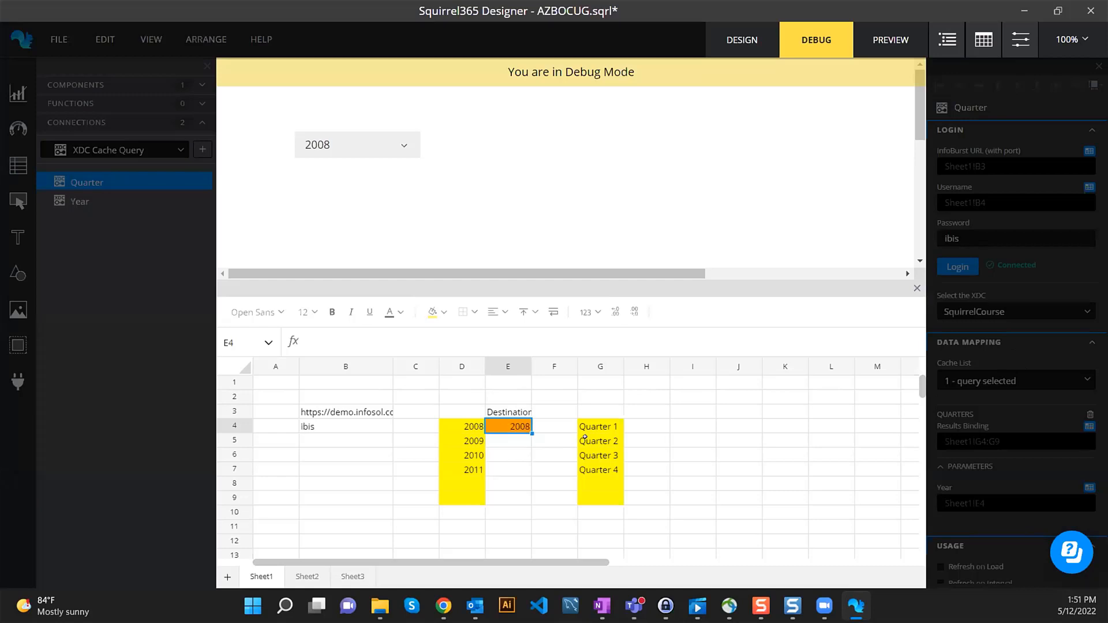
pyautogui.moveTo(586, 427); pyautogui.dragTo(594, 464)
pyautogui.click(375, 146)
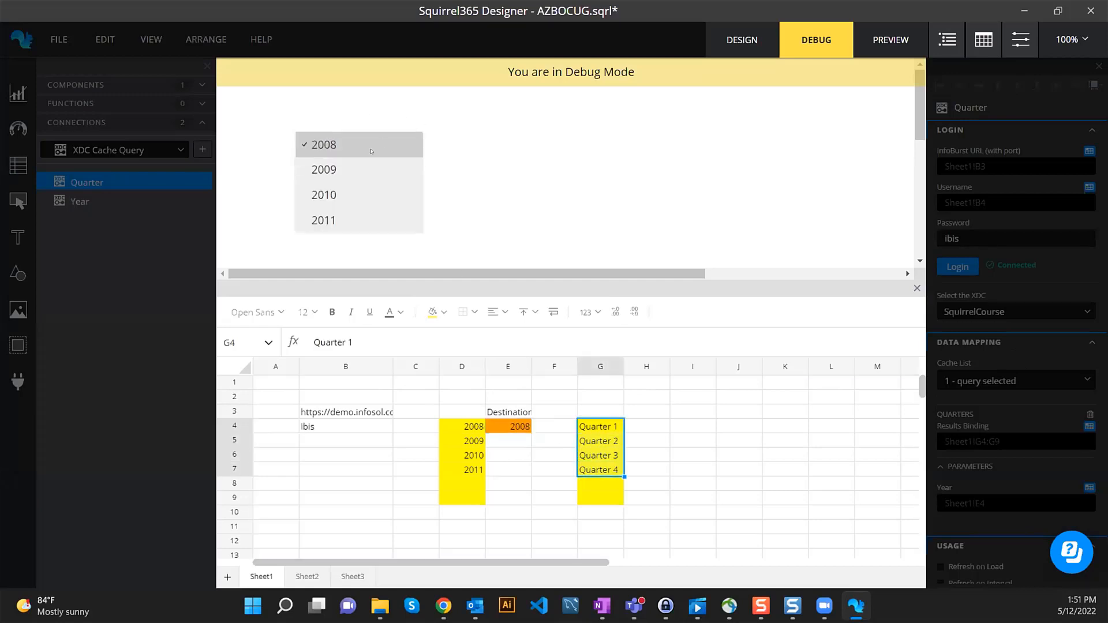
pyautogui.click(346, 169)
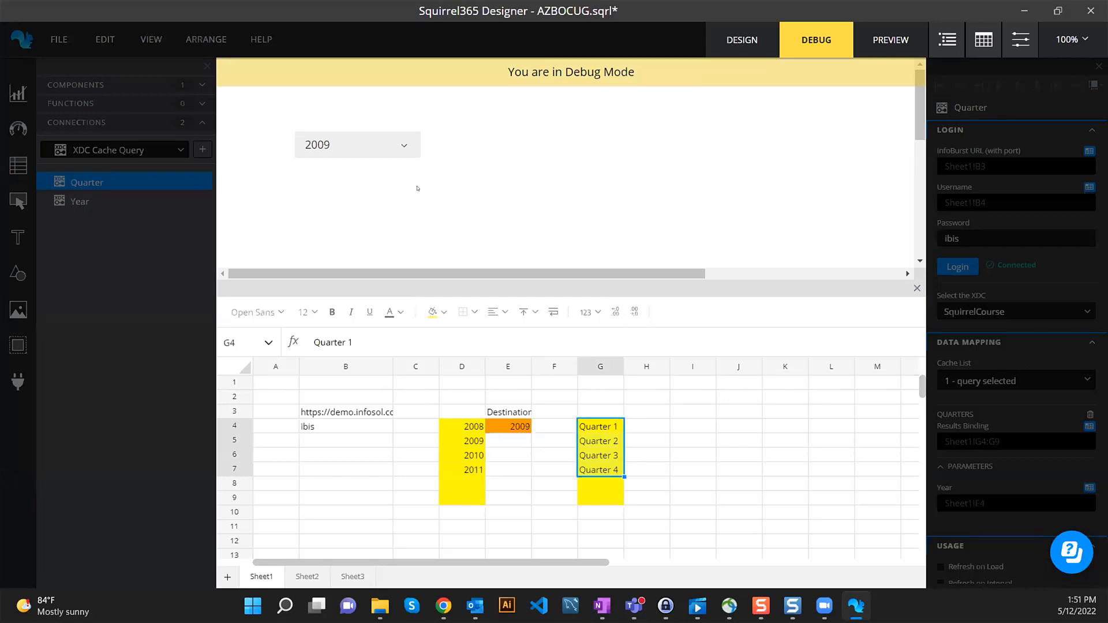
pyautogui.click(403, 145)
pyautogui.click(404, 195)
pyautogui.click(372, 151)
pyautogui.click(345, 219)
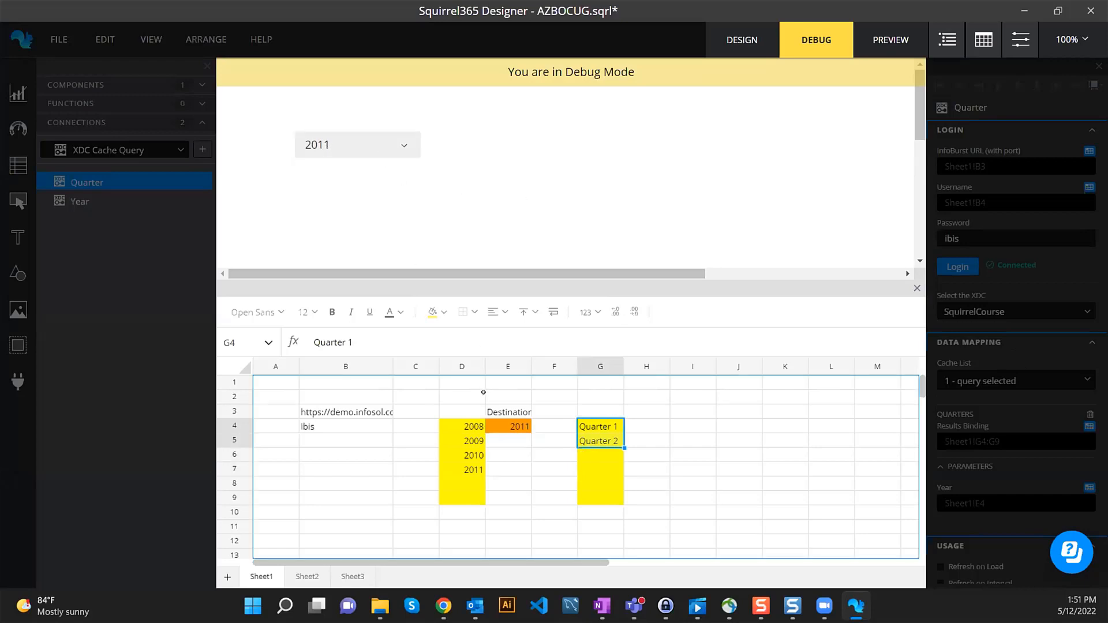
pyautogui.click(352, 145)
pyautogui.click(335, 194)
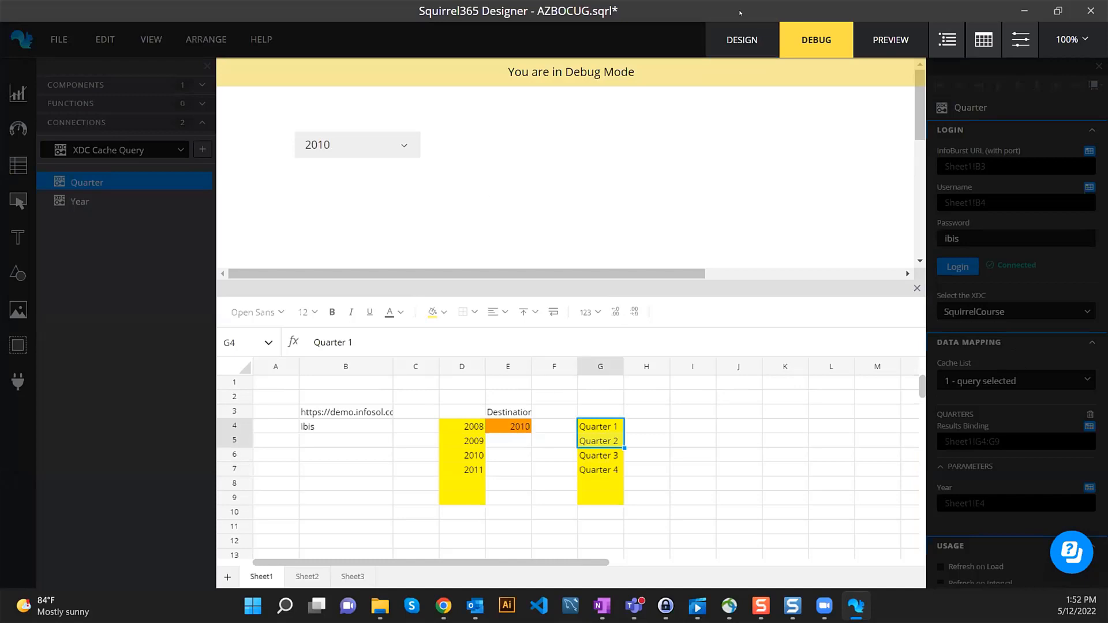
pyautogui.click(734, 33)
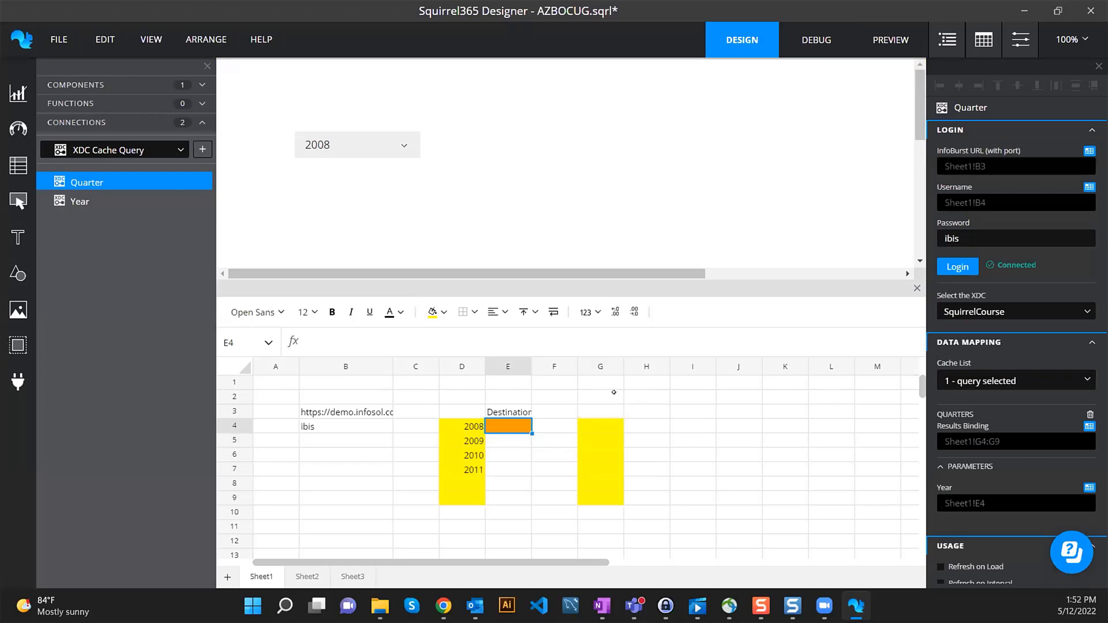
# - Paste a copy of the year dropdown beside it and set its List Items to Sheet1!G4:G9
pyautogui.click(401, 144)
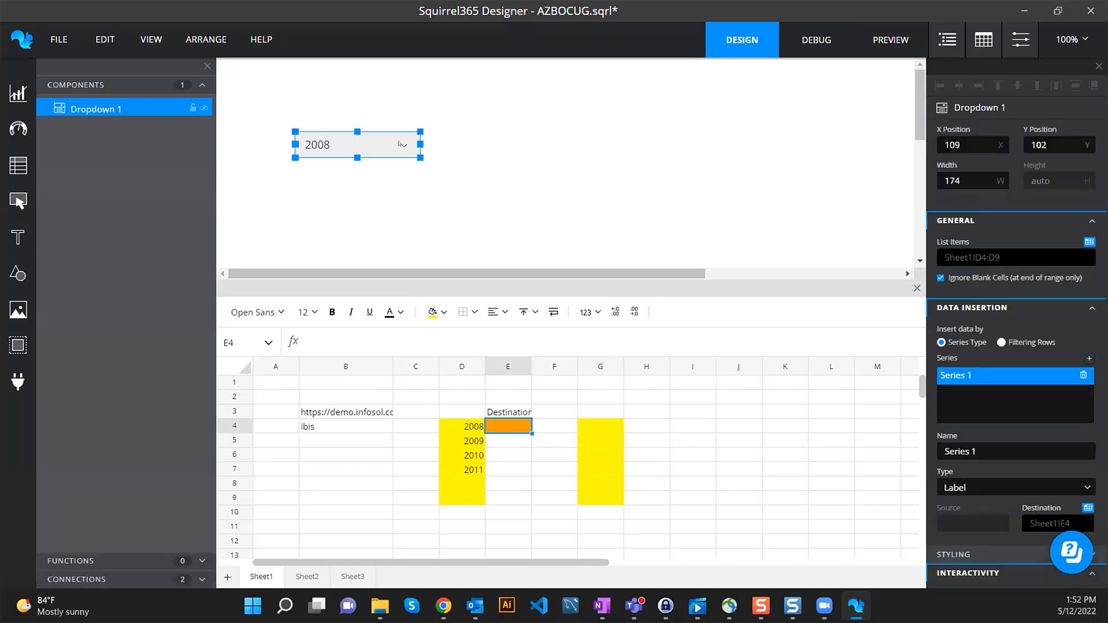
pyautogui.hotkey('ctrl', 'v')
pyautogui.moveTo(400, 144); pyautogui.dragTo(544, 143)
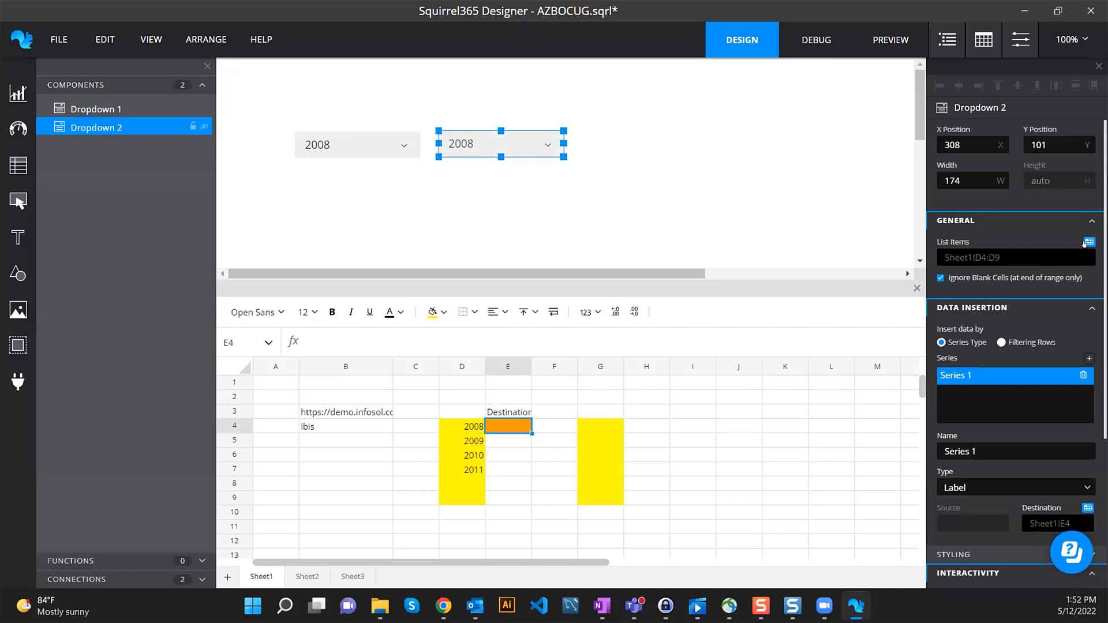
pyautogui.click(1084, 242)
pyautogui.moveTo(600, 222); pyautogui.dragTo(600, 293)
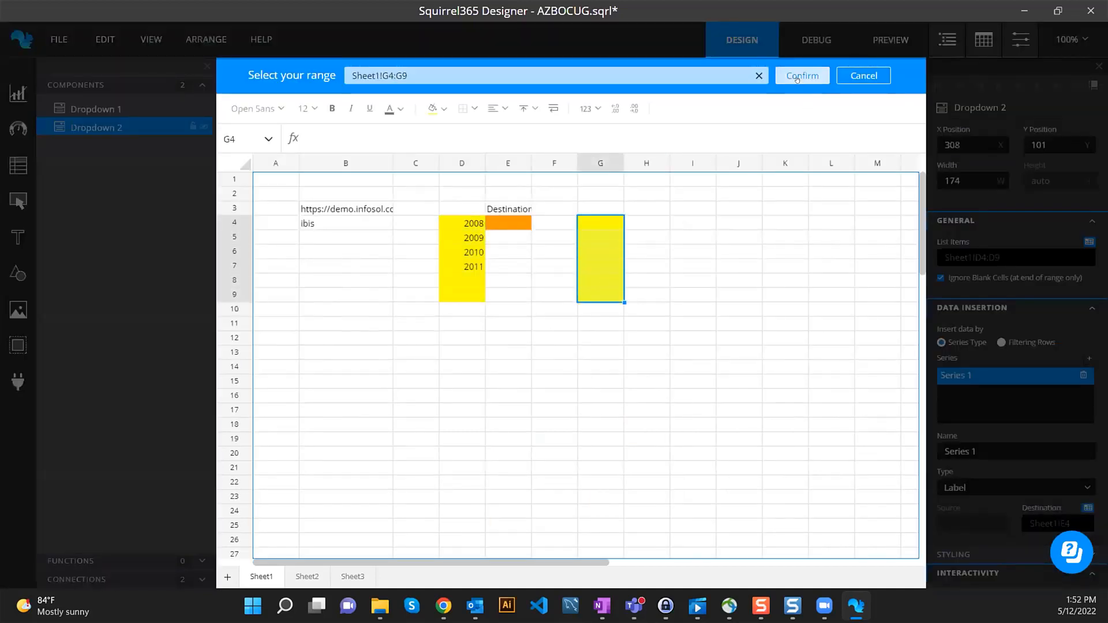
pyautogui.click(797, 77)
# - Fill cell H4 orange, briefly test in debug mode, and reselect Dropdown 2
pyautogui.click(646, 426)
pyautogui.click(441, 314)
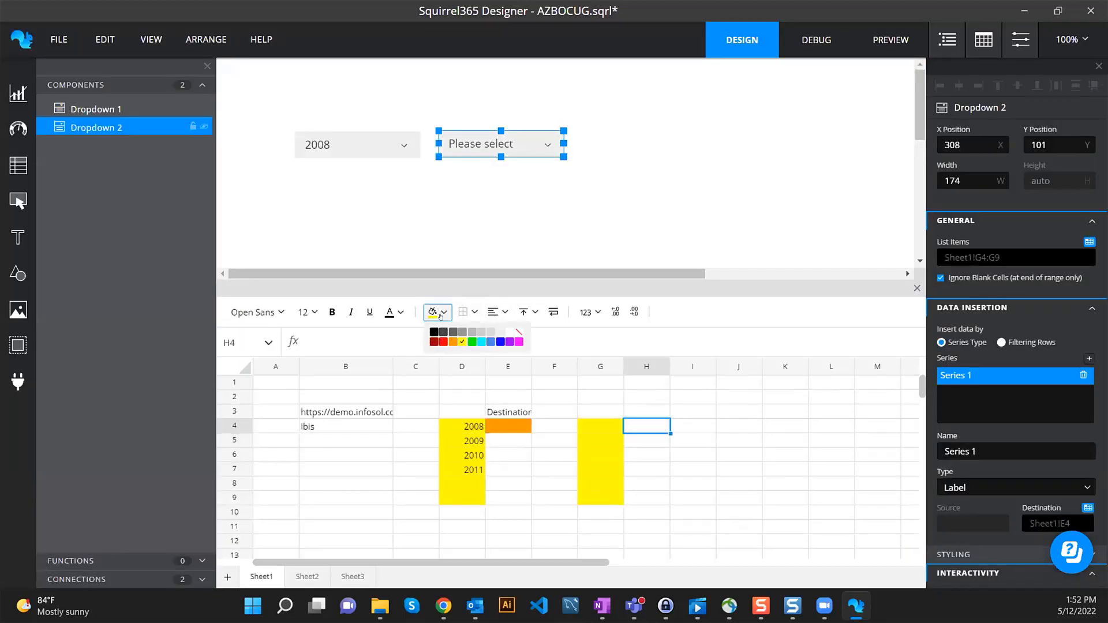
pyautogui.click(452, 342)
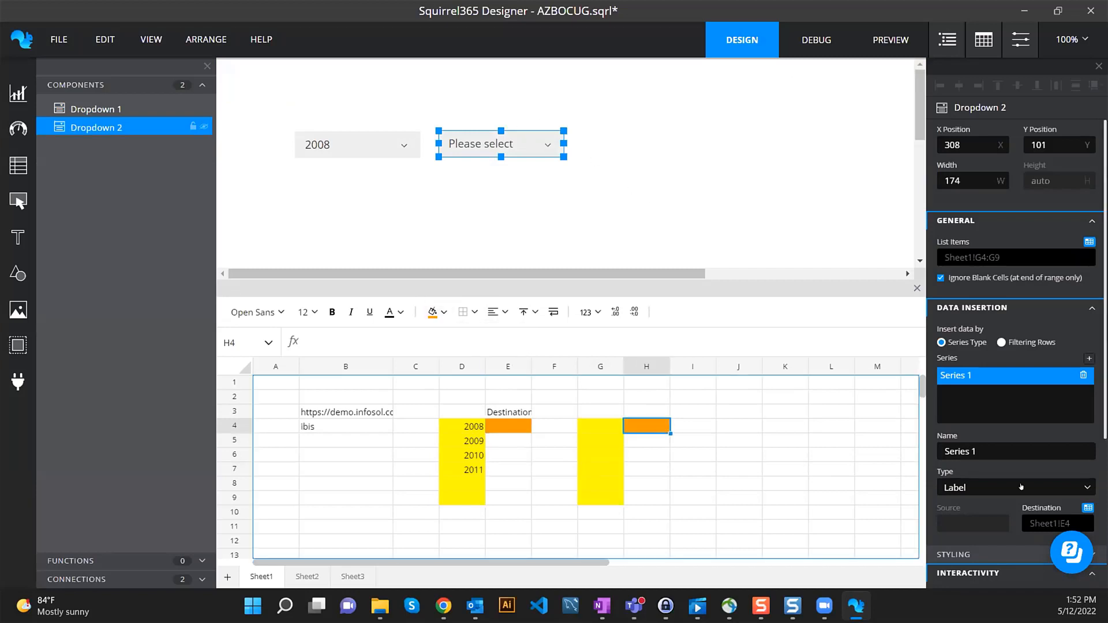
pyautogui.click(813, 47)
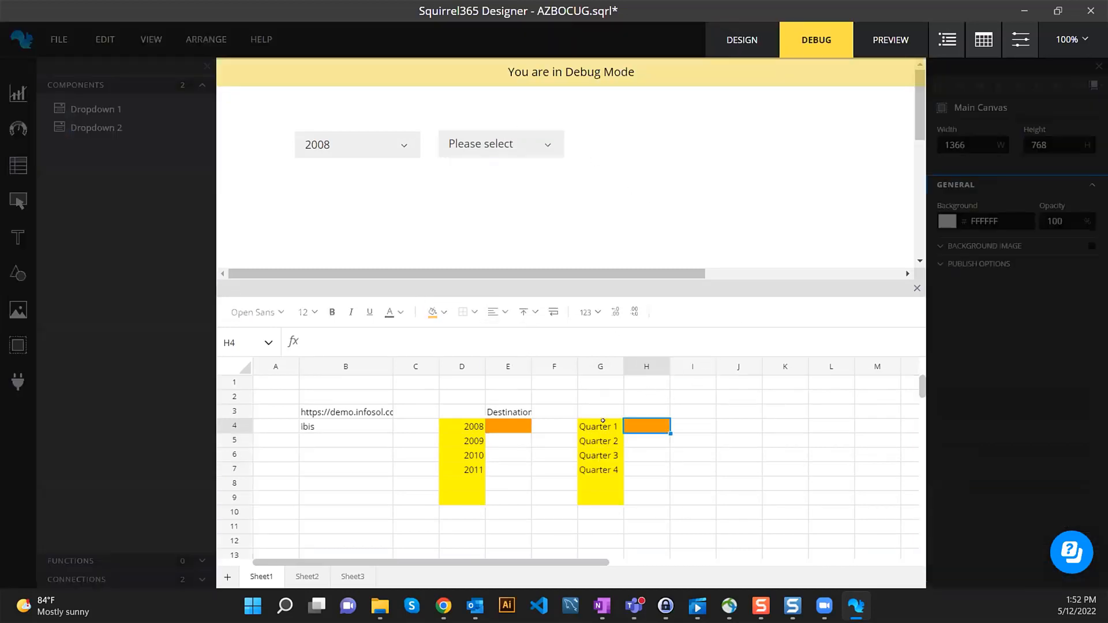
pyautogui.moveTo(597, 427); pyautogui.dragTo(594, 465)
pyautogui.click(742, 40)
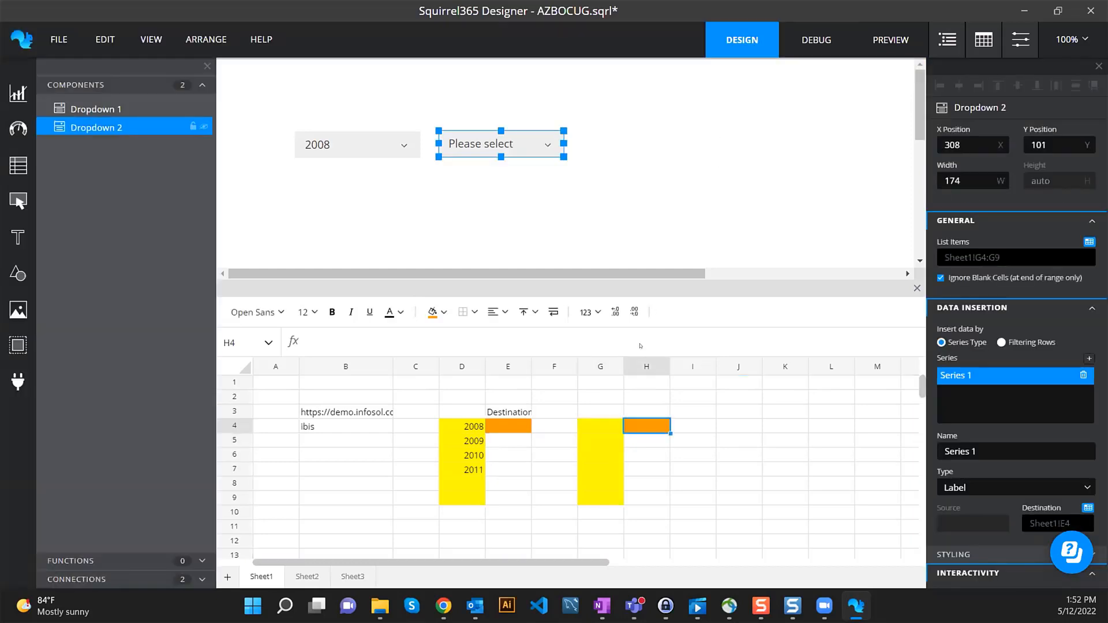
pyautogui.moveTo(597, 427); pyautogui.dragTo(595, 493)
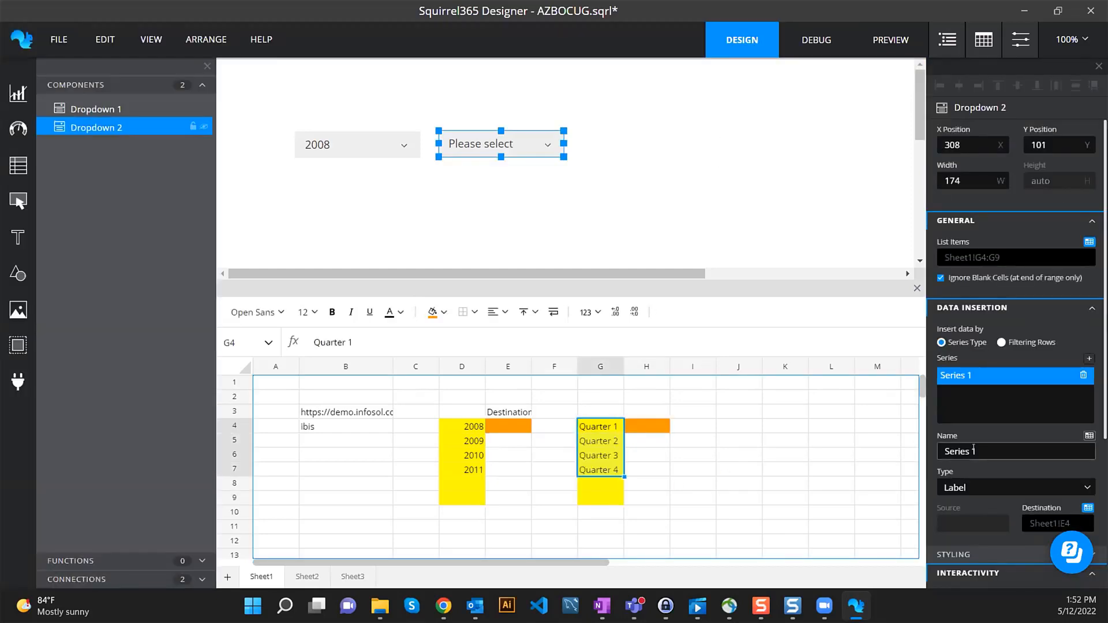
pyautogui.click(592, 189)
pyautogui.click(553, 151)
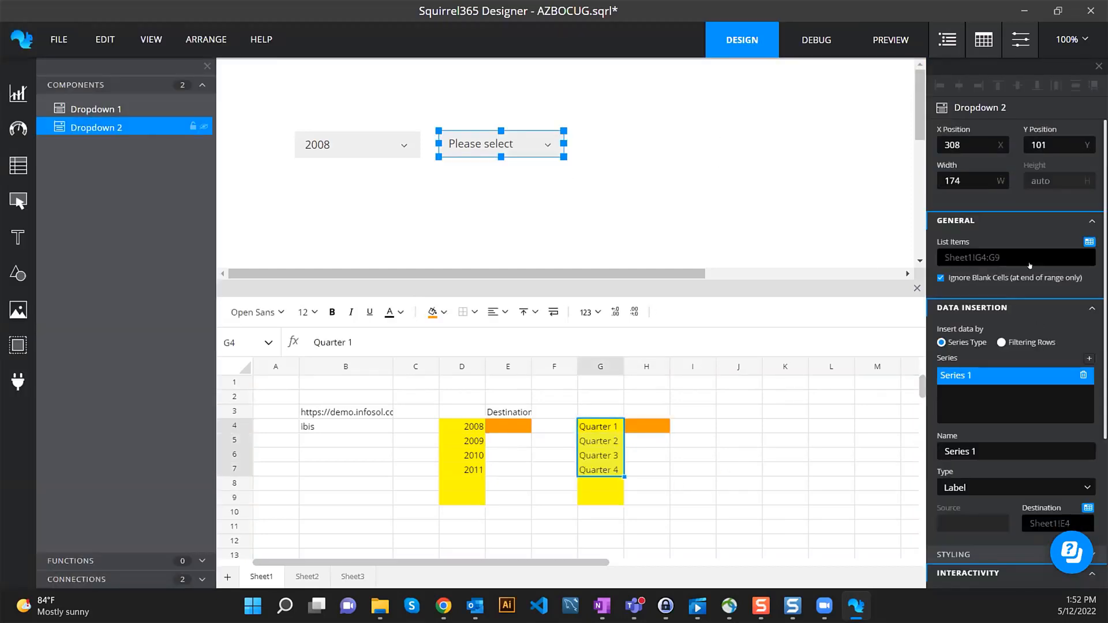
# - Set Dropdown 2's Destination to Sheet1!H4 and Selected Item to Sheet1!G4 for Quarter 1
pyautogui.scroll(-2, 1015, 404)
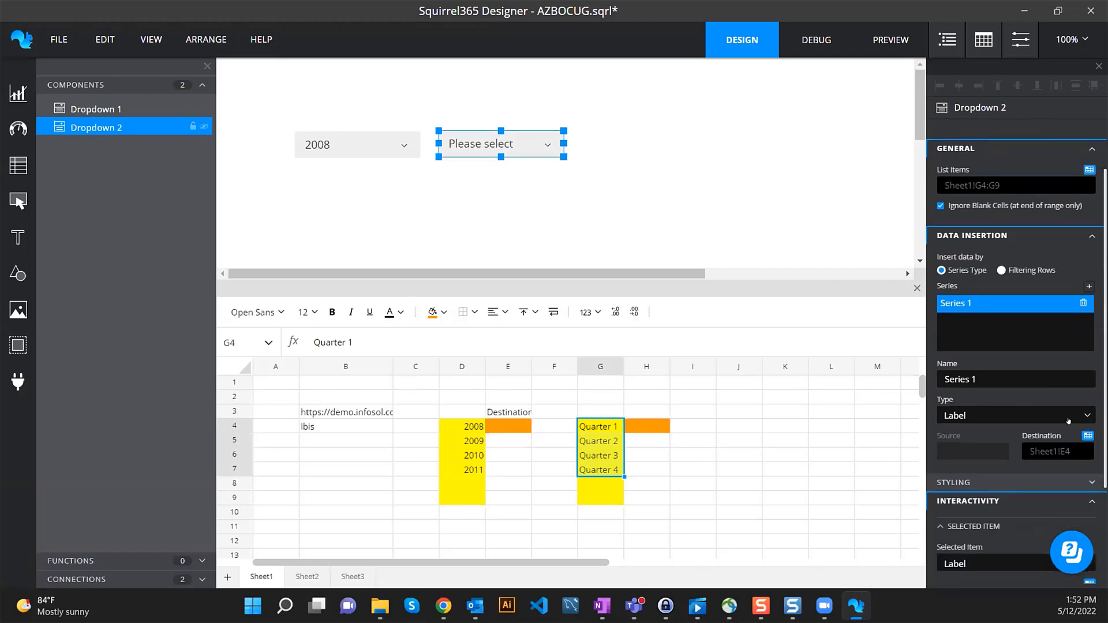
pyautogui.click(1087, 436)
pyautogui.click(633, 217)
pyautogui.click(802, 76)
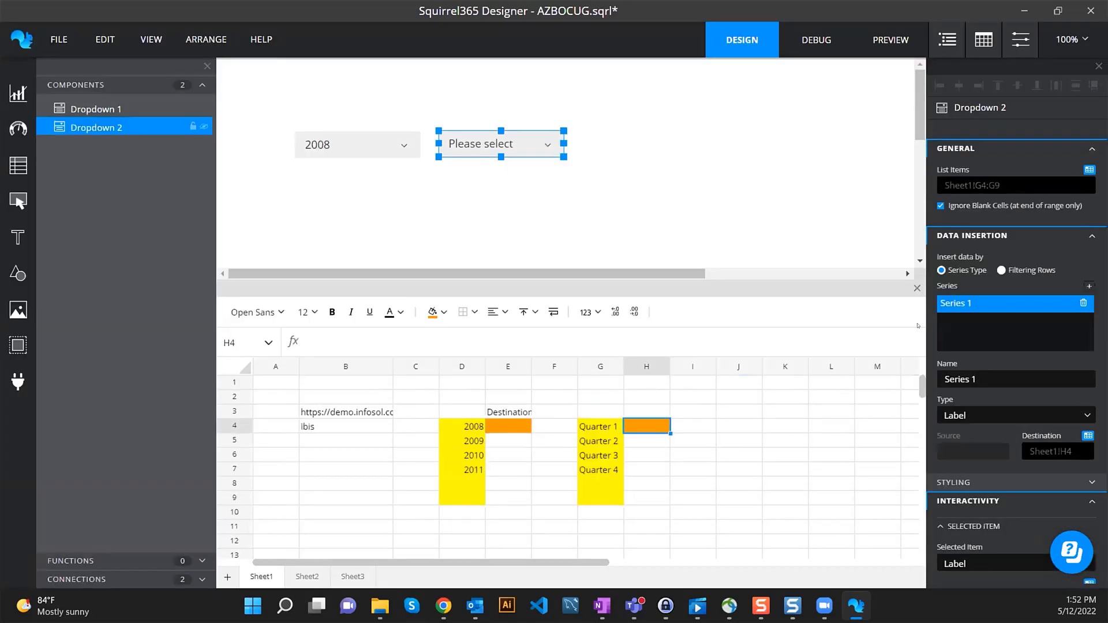
pyautogui.scroll(-4, 972, 420)
pyautogui.click(1089, 445)
pyautogui.click(596, 219)
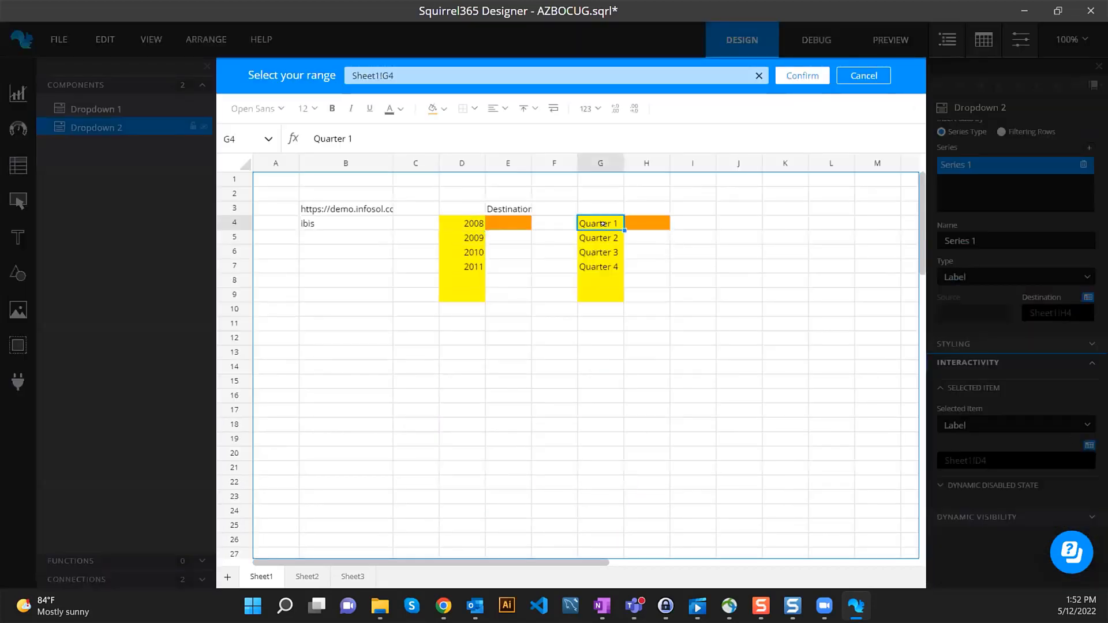
pyautogui.click(802, 75)
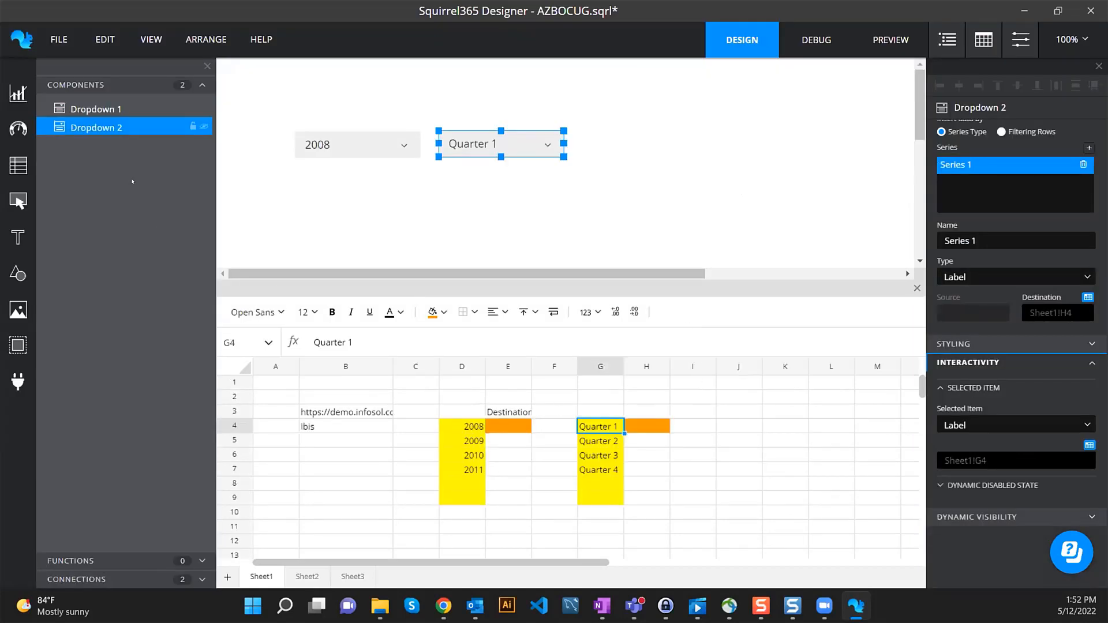
pyautogui.click(105, 579)
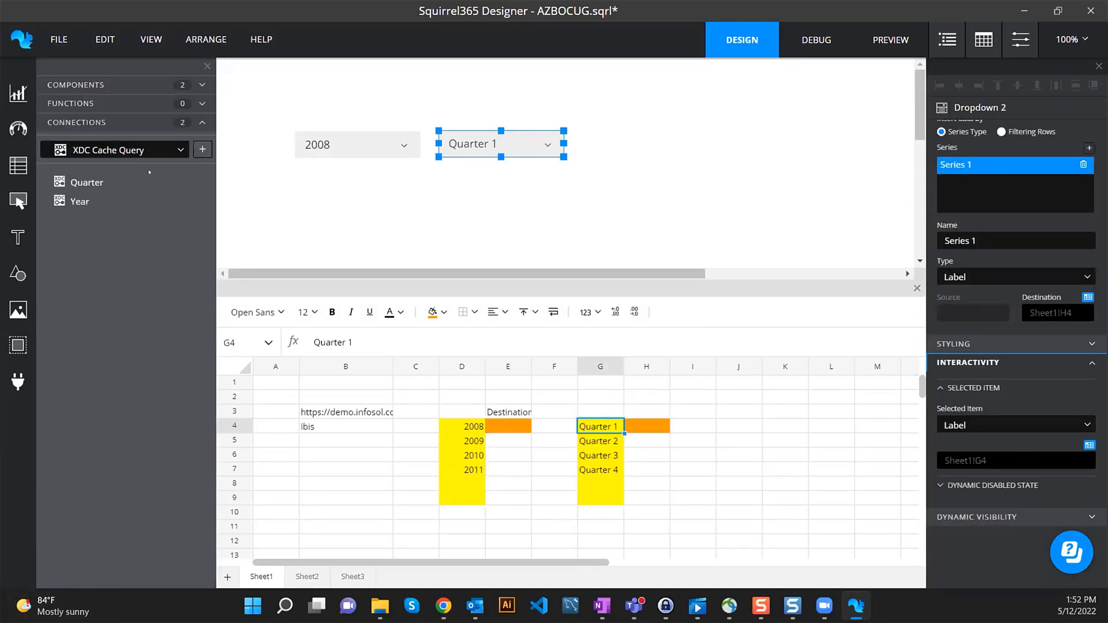
# - Add another XDC Cache Query connection with URL from B3, username from B4, account password, and log in
pyautogui.click(203, 150)
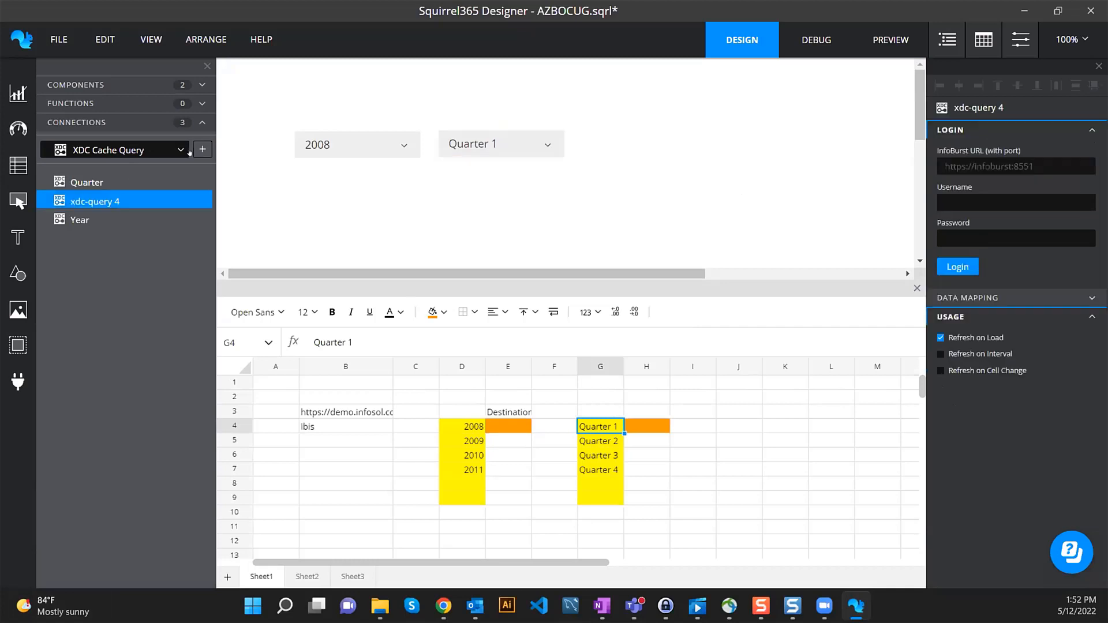
pyautogui.click(1090, 151)
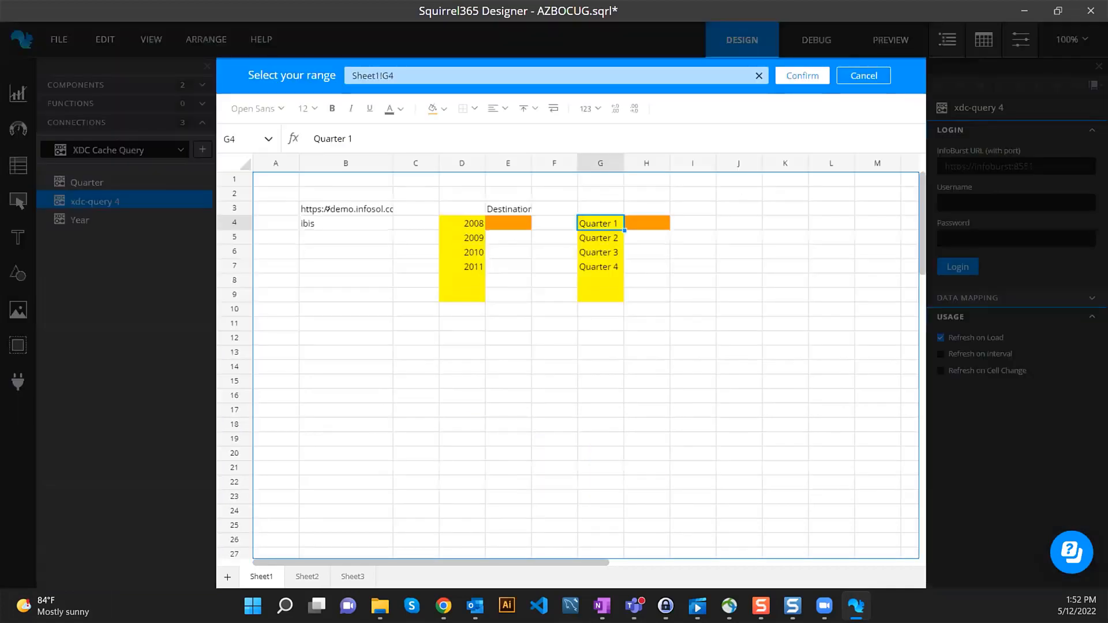
pyautogui.click(345, 411)
pyautogui.click(802, 75)
pyautogui.click(1088, 187)
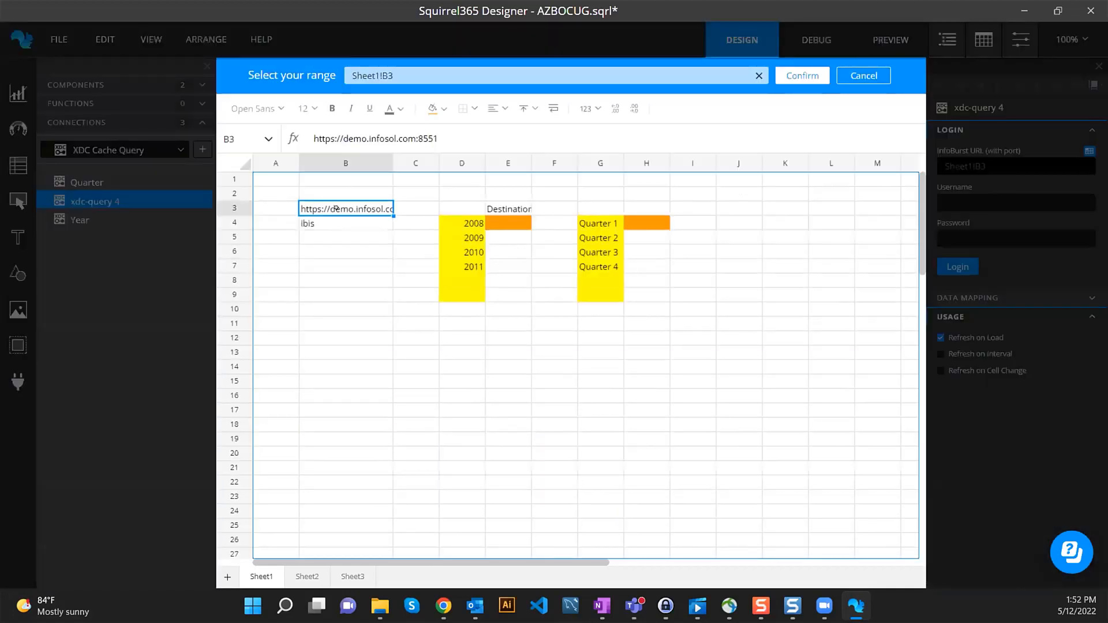
pyautogui.click(346, 425)
pyautogui.click(800, 75)
pyautogui.click(974, 233)
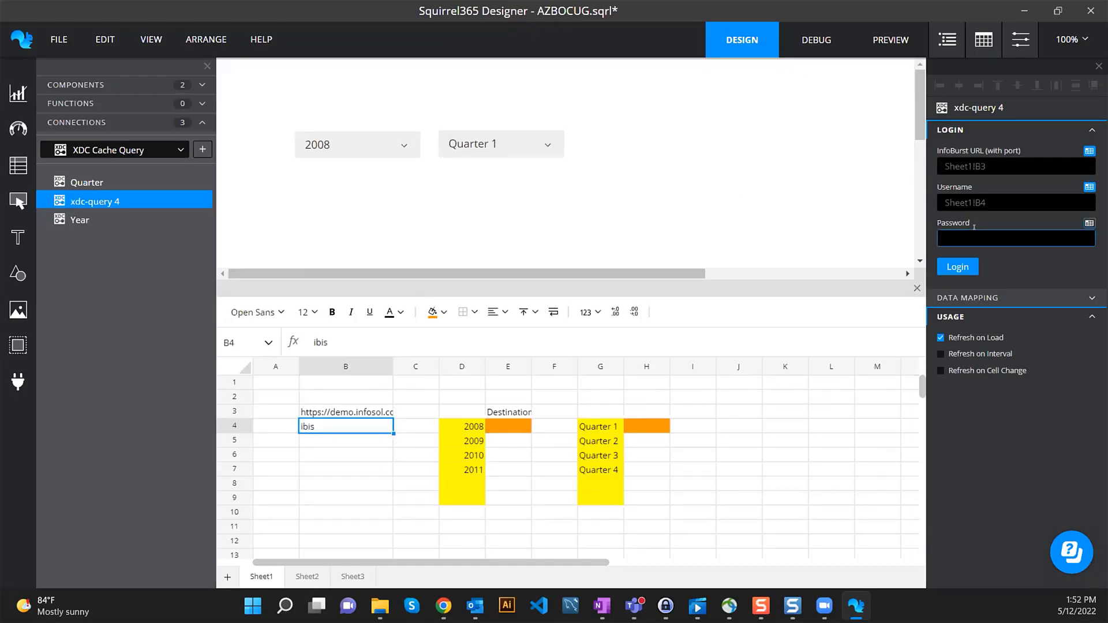
pyautogui.write('••••')
pyautogui.click(957, 267)
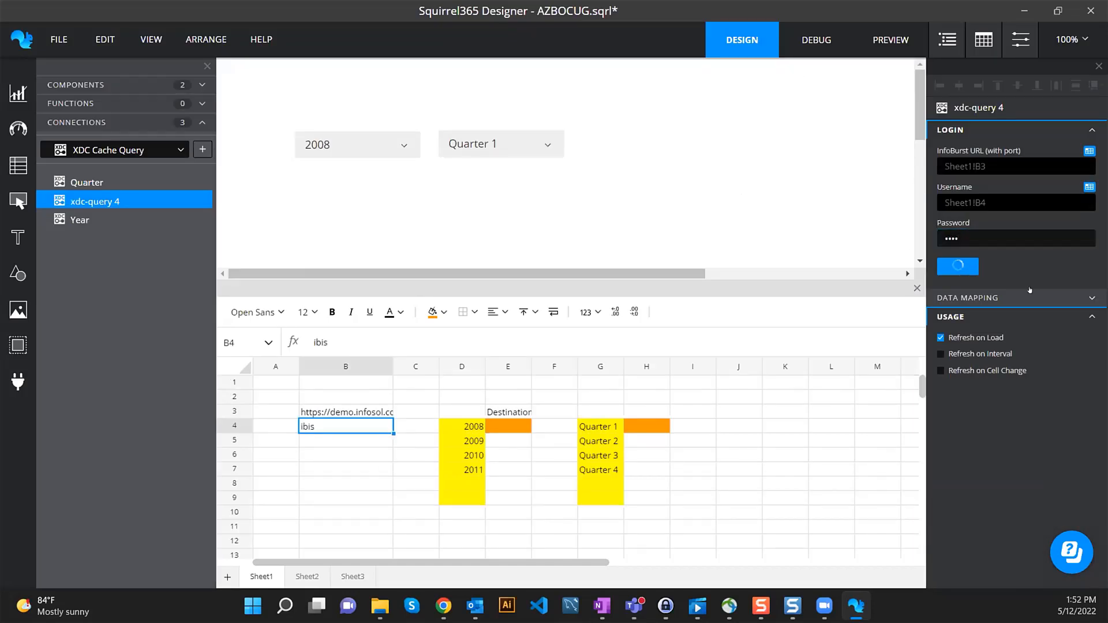
# - Choose the SquirrelCourse XDC, include the Month query, and open the Results Binding range picker
pyautogui.click(999, 311)
pyautogui.scroll(-10, 983, 385)
pyautogui.scroll(-3, 984, 385)
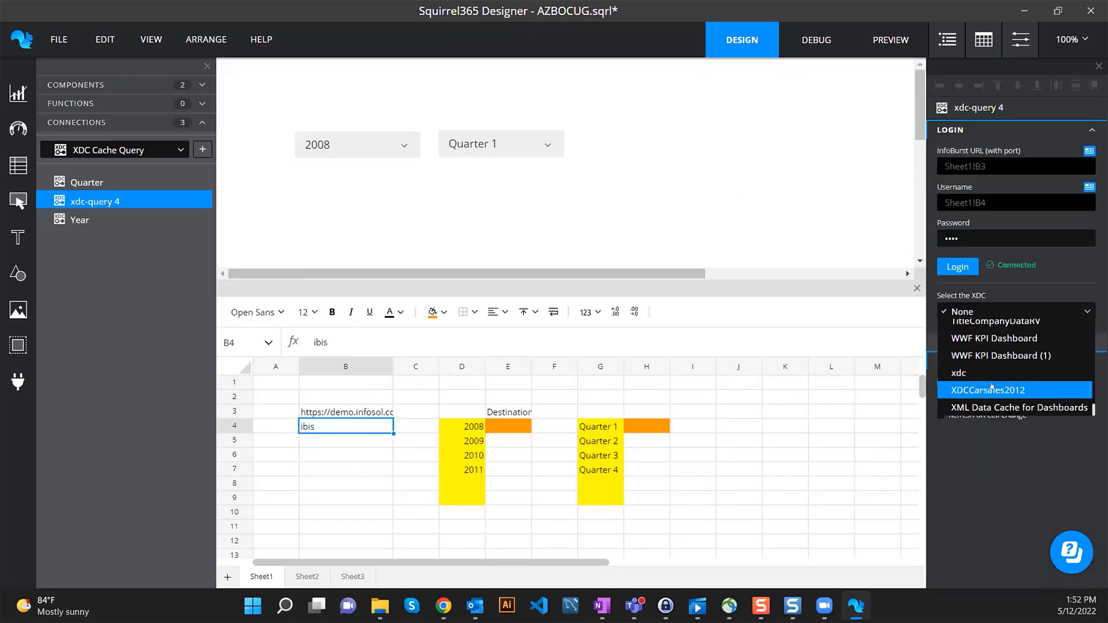
pyautogui.scroll(5, 984, 375)
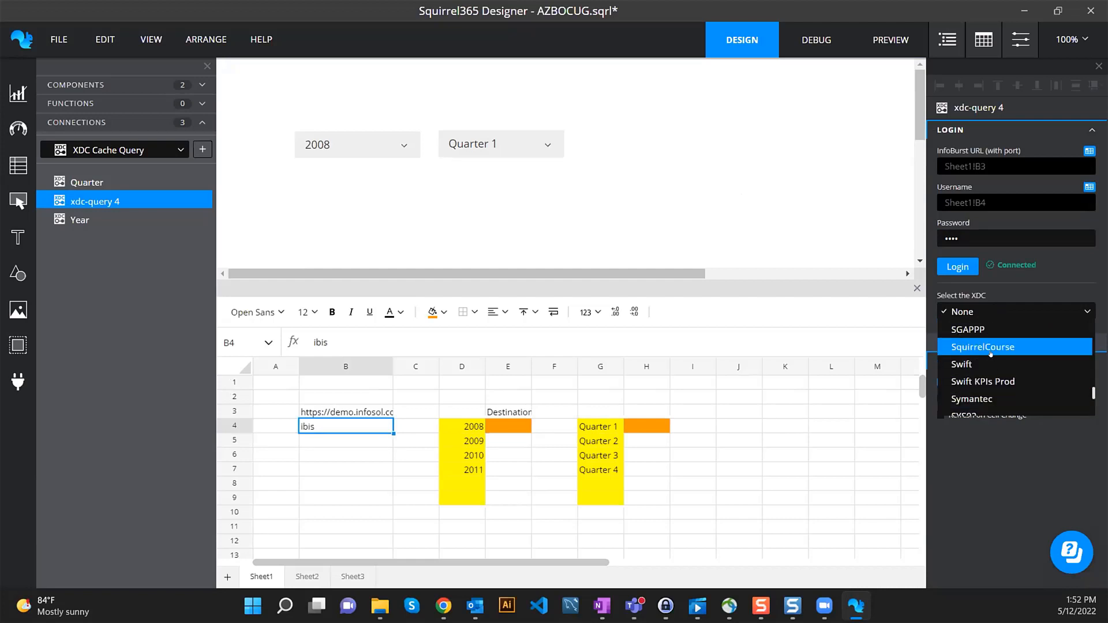
pyautogui.click(987, 347)
pyautogui.click(993, 381)
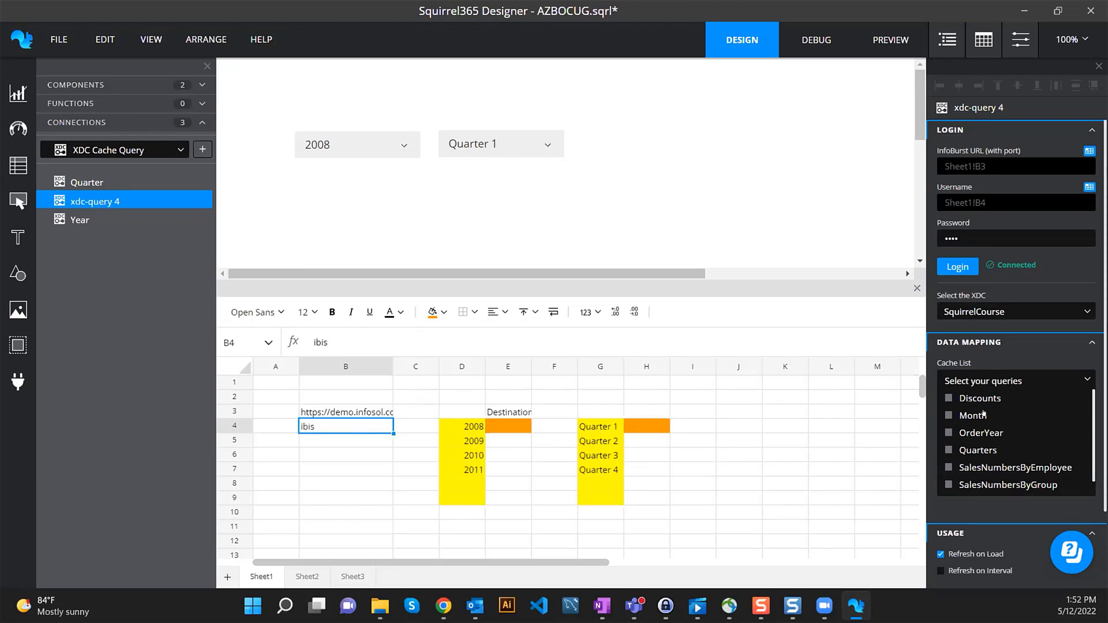
pyautogui.click(1030, 416)
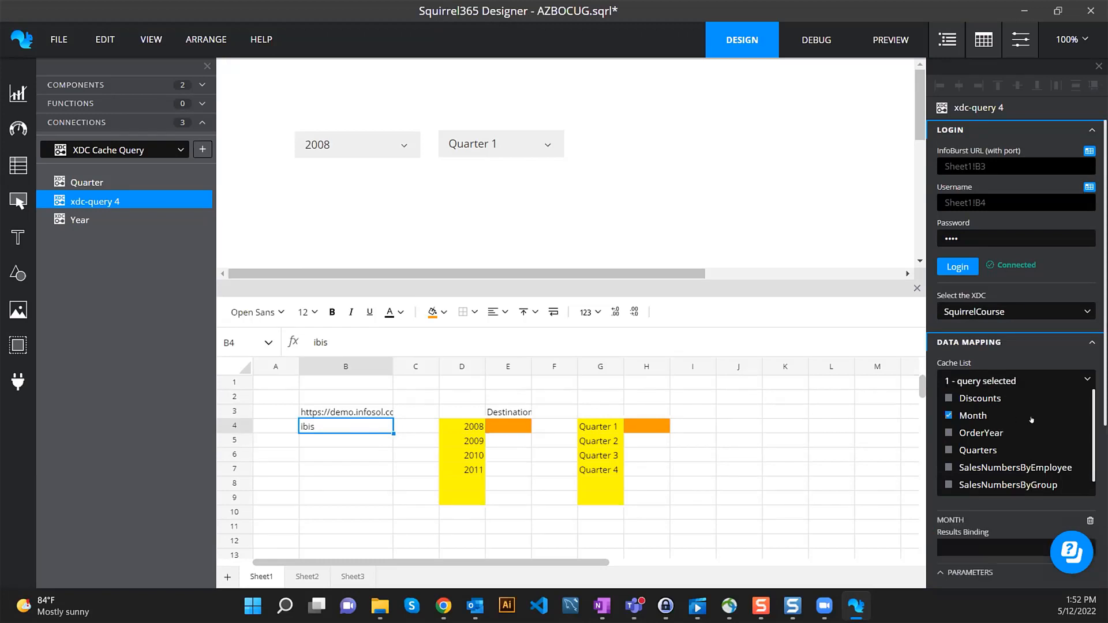
pyautogui.click(1084, 377)
pyautogui.scroll(-1, 1076, 366)
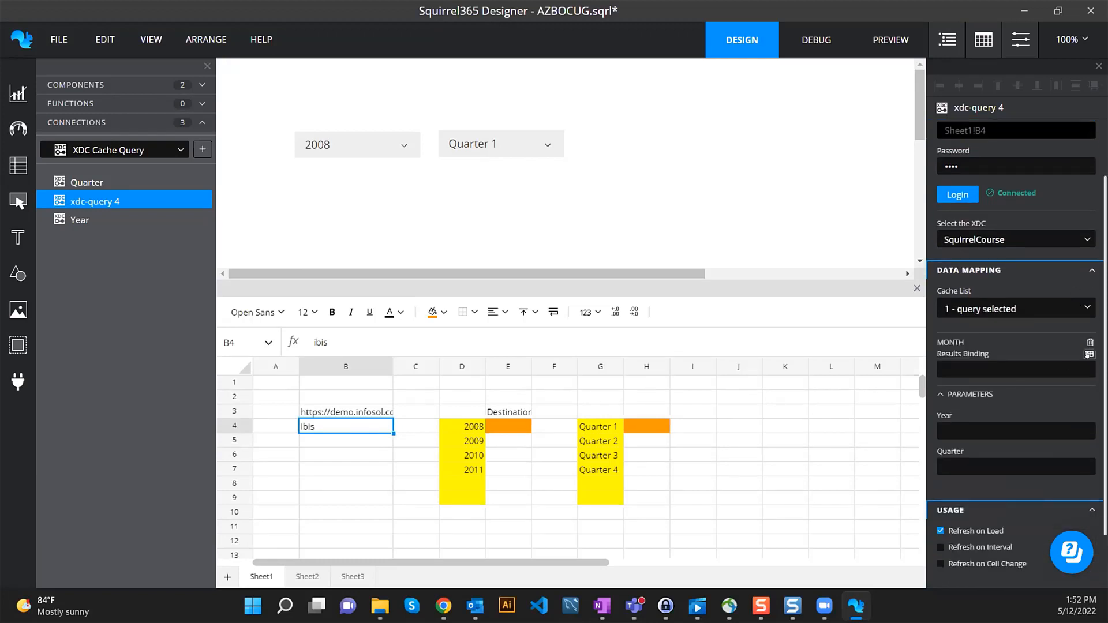
pyautogui.click(1088, 354)
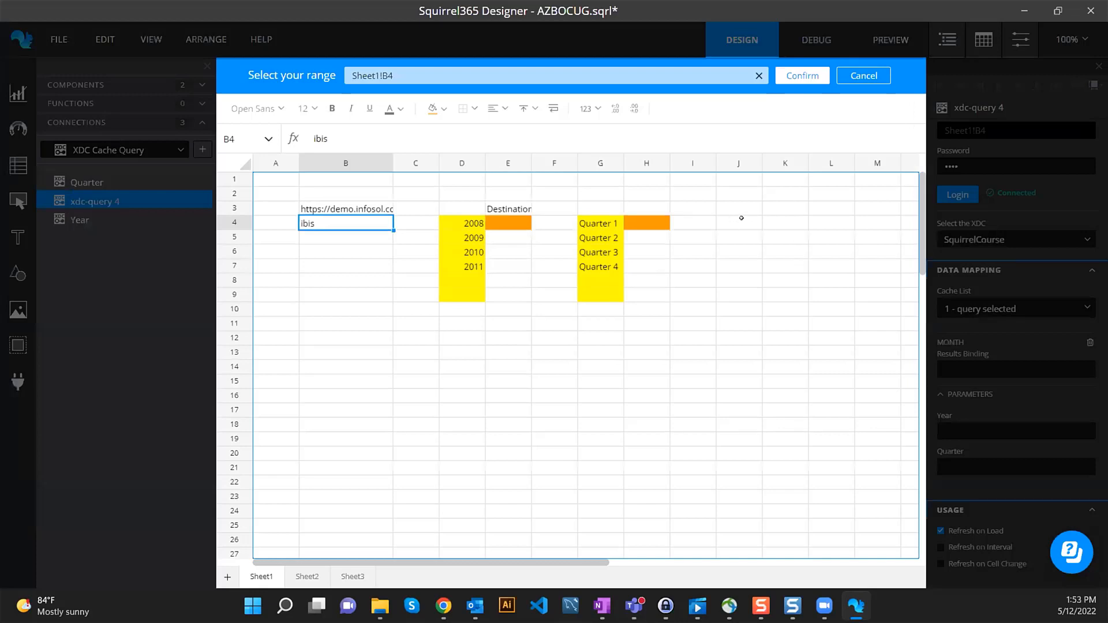
# - Bind the Month results to J4:J22 and fill that range yellow
pyautogui.moveTo(741, 218); pyautogui.dragTo(724, 484)
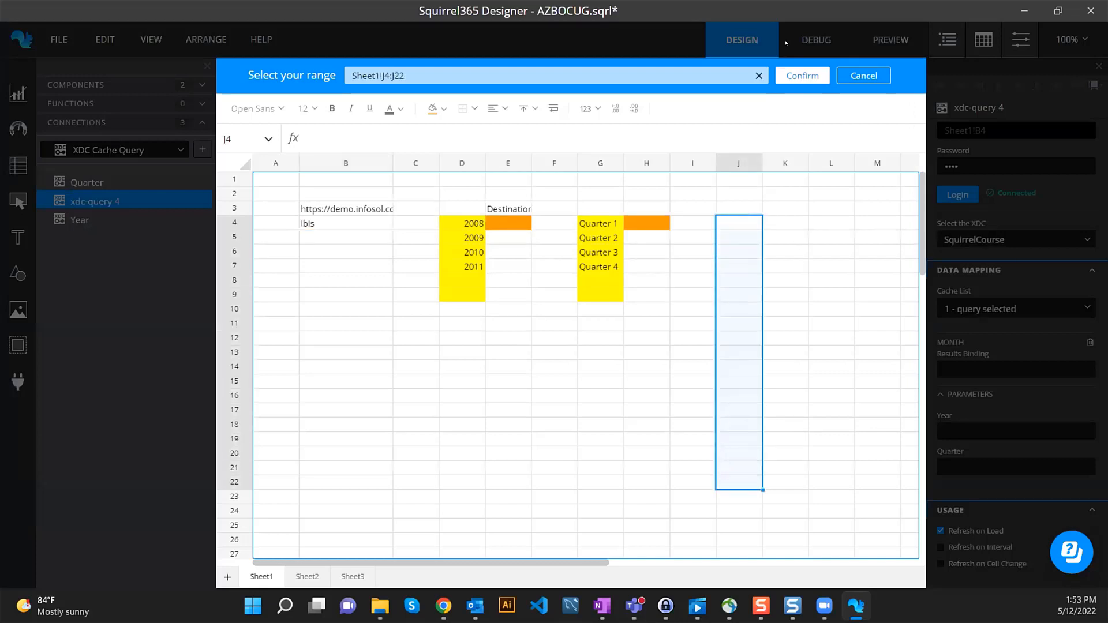
pyautogui.click(802, 76)
pyautogui.click(444, 312)
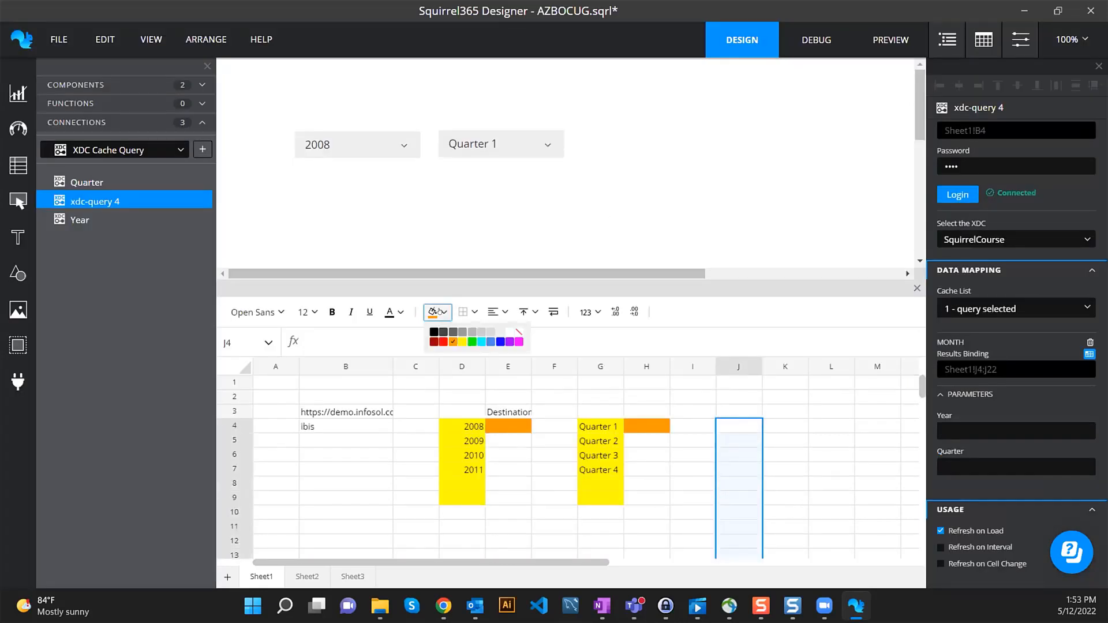
pyautogui.click(461, 345)
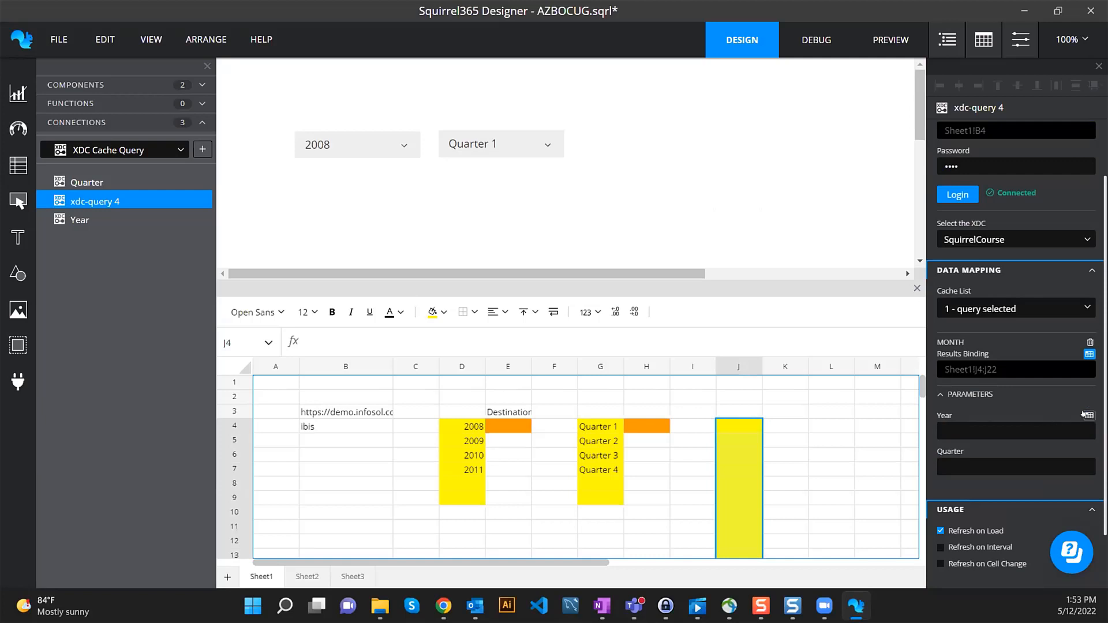
# - Bind the Year parameter to Sheet1!E4 and the Quarter parameter to Sheet1!H4
pyautogui.click(1085, 415)
pyautogui.click(512, 223)
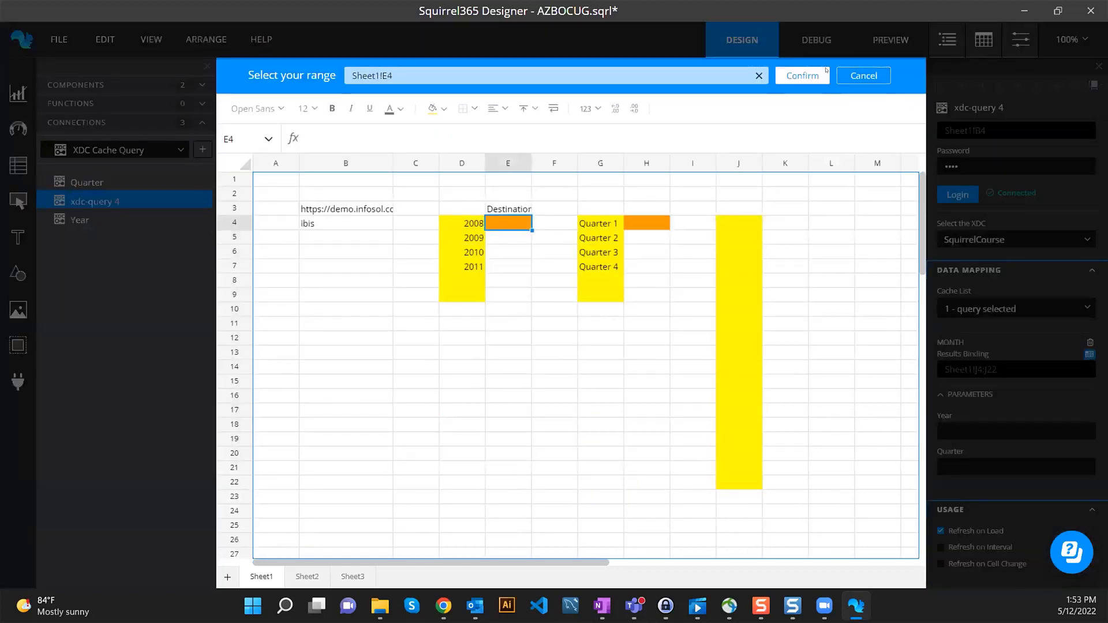
pyautogui.click(802, 76)
pyautogui.click(1088, 451)
pyautogui.click(647, 222)
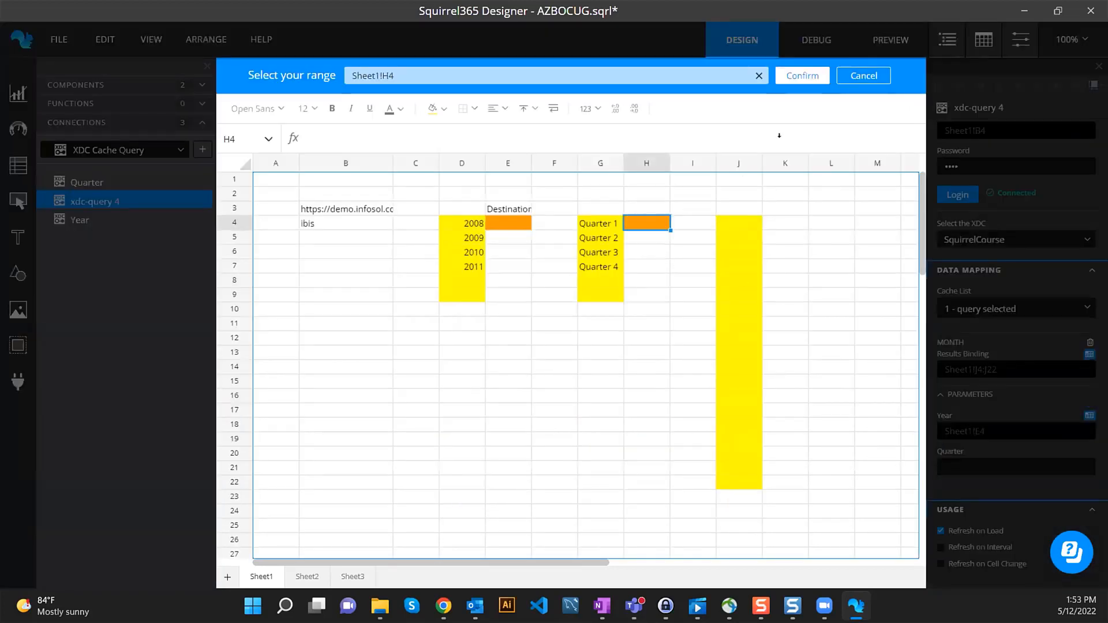
pyautogui.click(802, 75)
# - Turn off Refresh on Load and enable Refresh on Cell Change
pyautogui.scroll(-1, 989, 440)
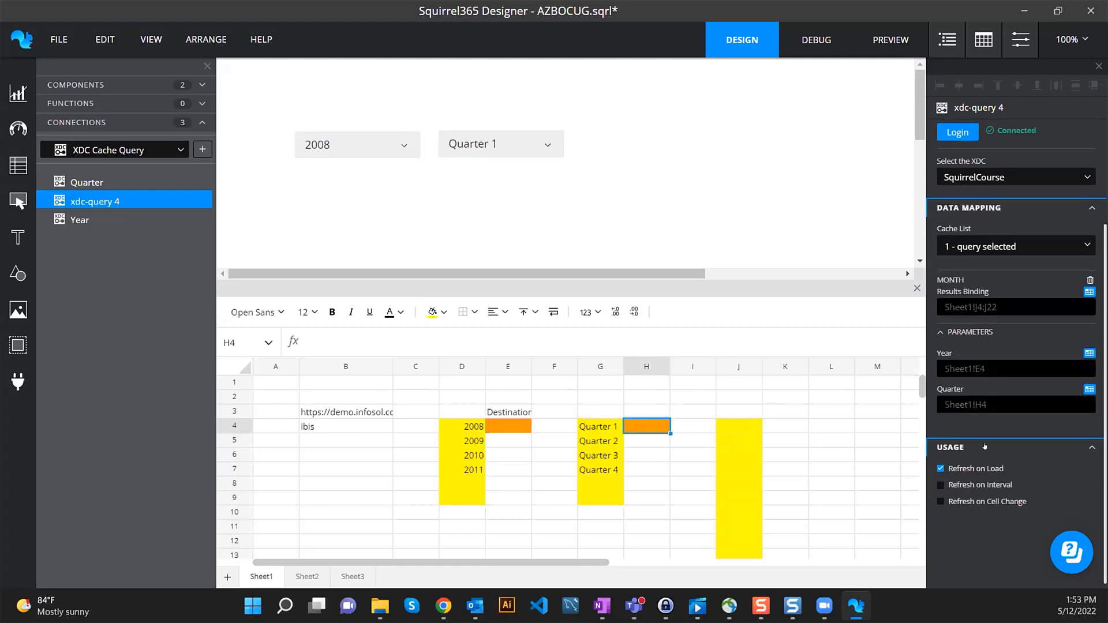
pyautogui.click(990, 468)
pyautogui.click(1010, 508)
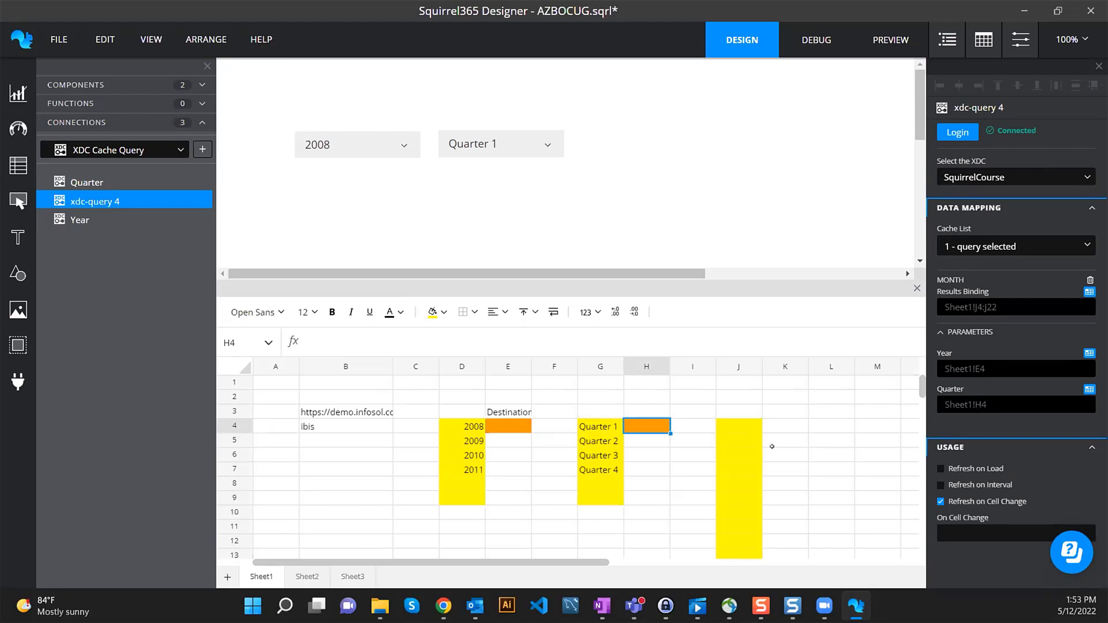
# - Fill cell K4 orange, then select K5 for colouring
pyautogui.click(770, 420)
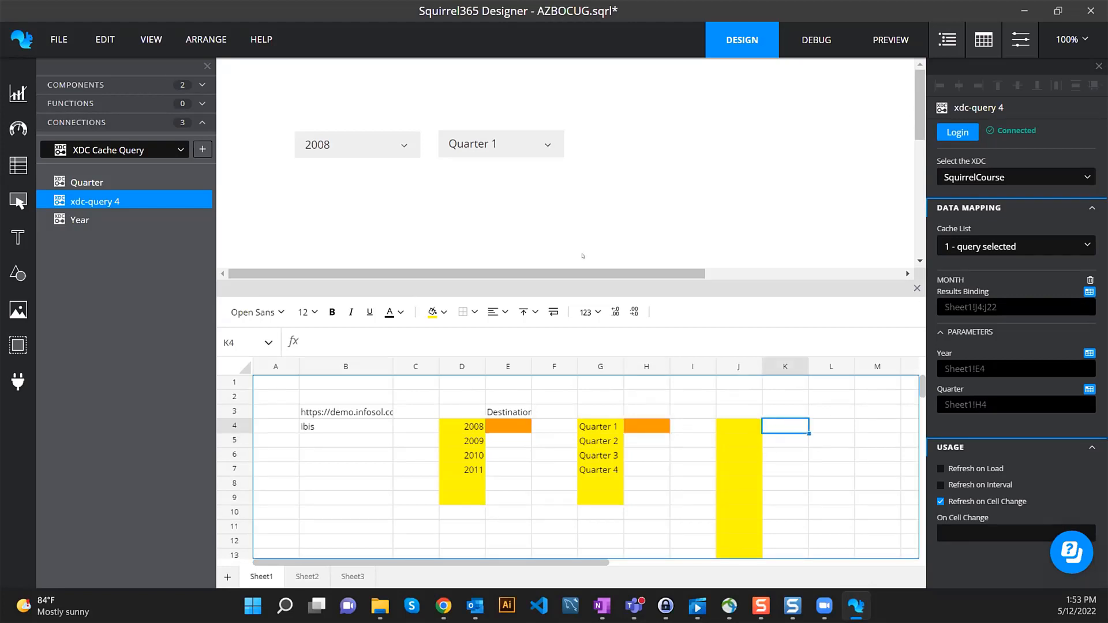
pyautogui.click(445, 312)
pyautogui.click(458, 345)
pyautogui.click(787, 440)
pyautogui.click(444, 311)
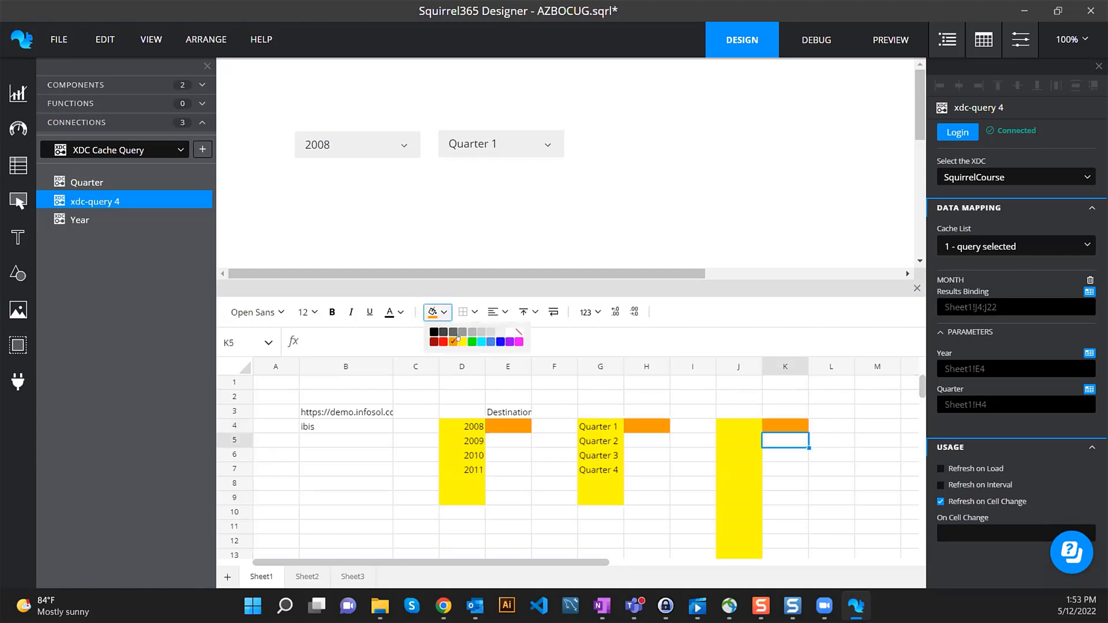
# - Fill K5 cyan and enter the formula =E4&H4 in it
pyautogui.click(481, 342)
pyautogui.click(797, 480)
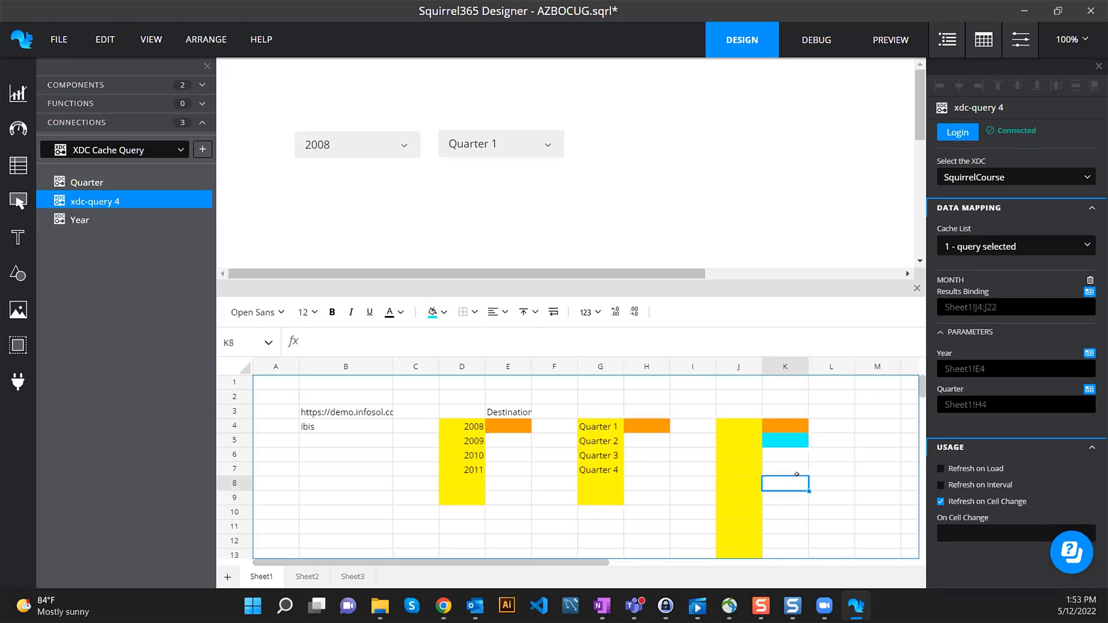
pyautogui.click(788, 440)
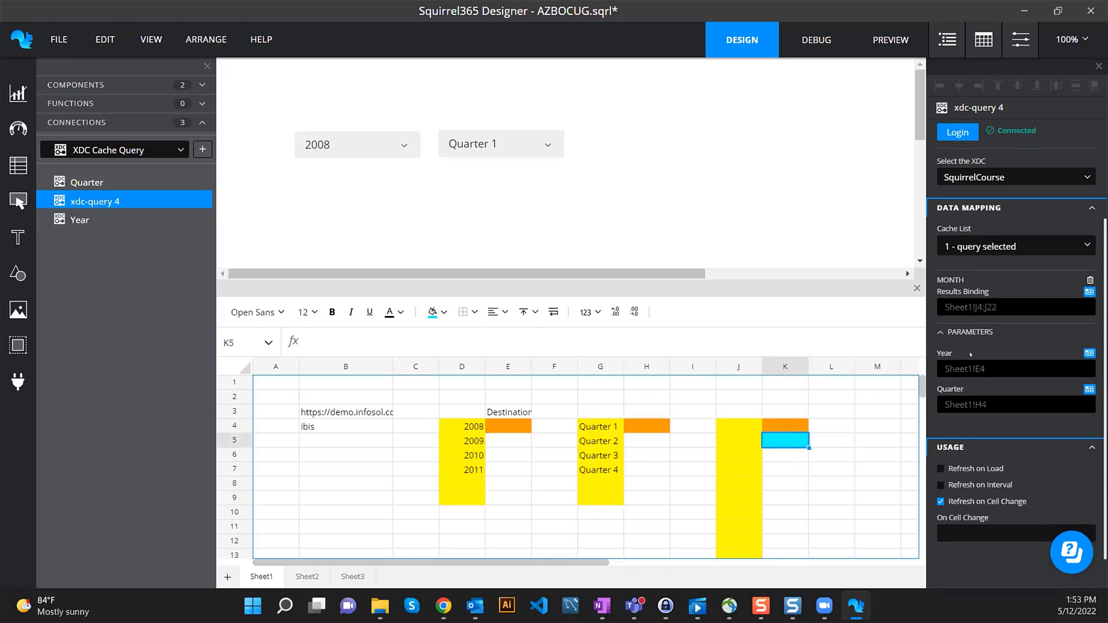
pyautogui.write('=')
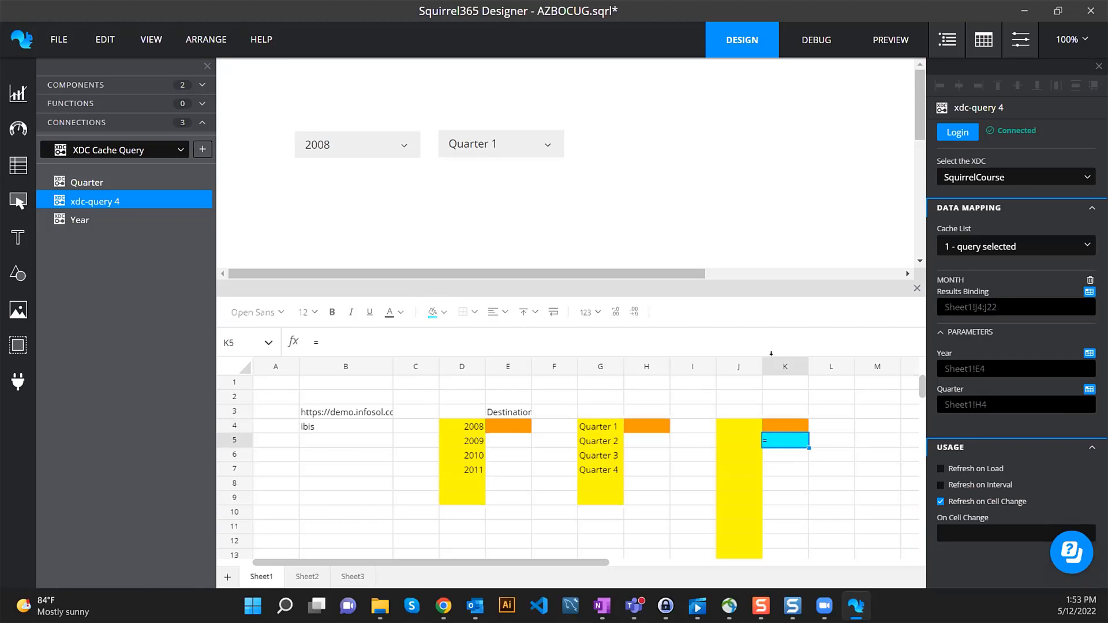
pyautogui.click(510, 426)
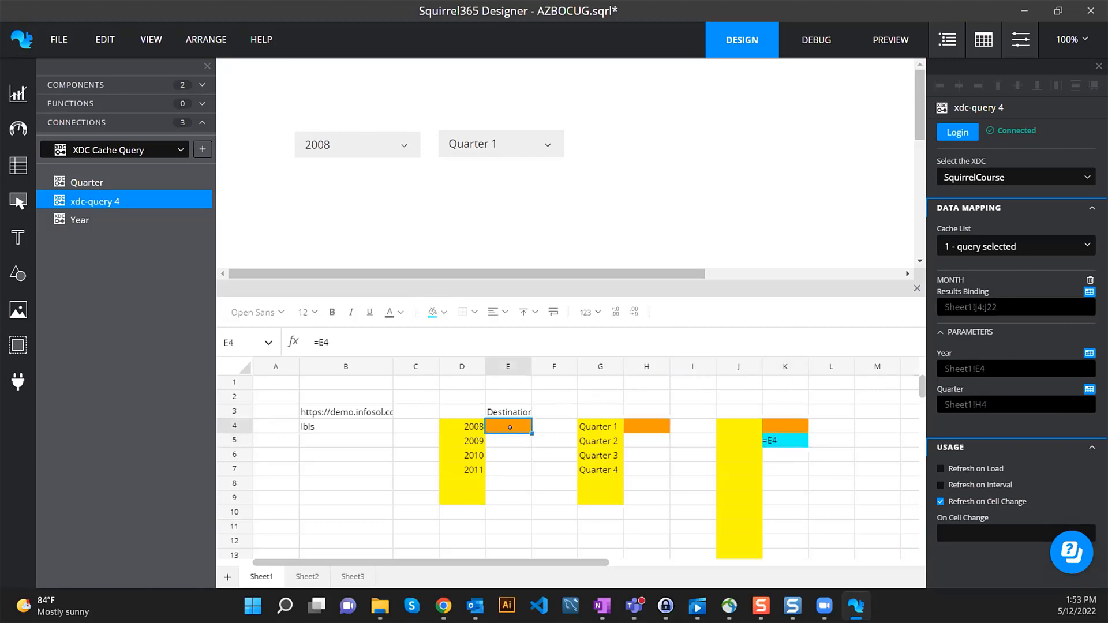
pyautogui.write('&')
pyautogui.click(632, 422)
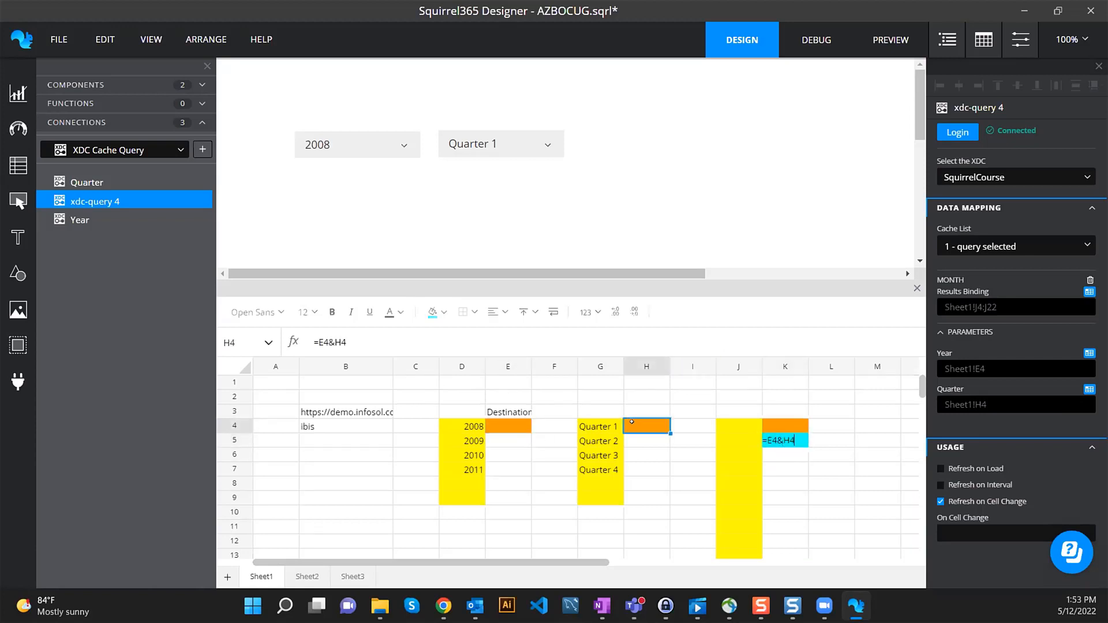
pyautogui.press('Return')
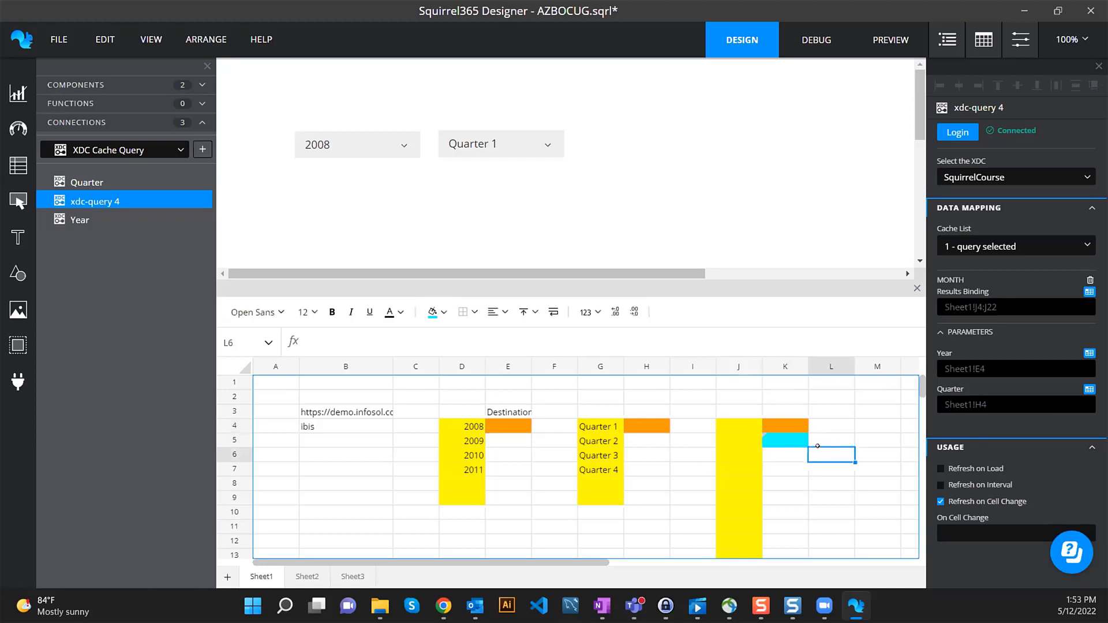
# - Set Sheet1!K5 as xdc-query 4's On Cell Change refresh trigger
pyautogui.click(780, 439)
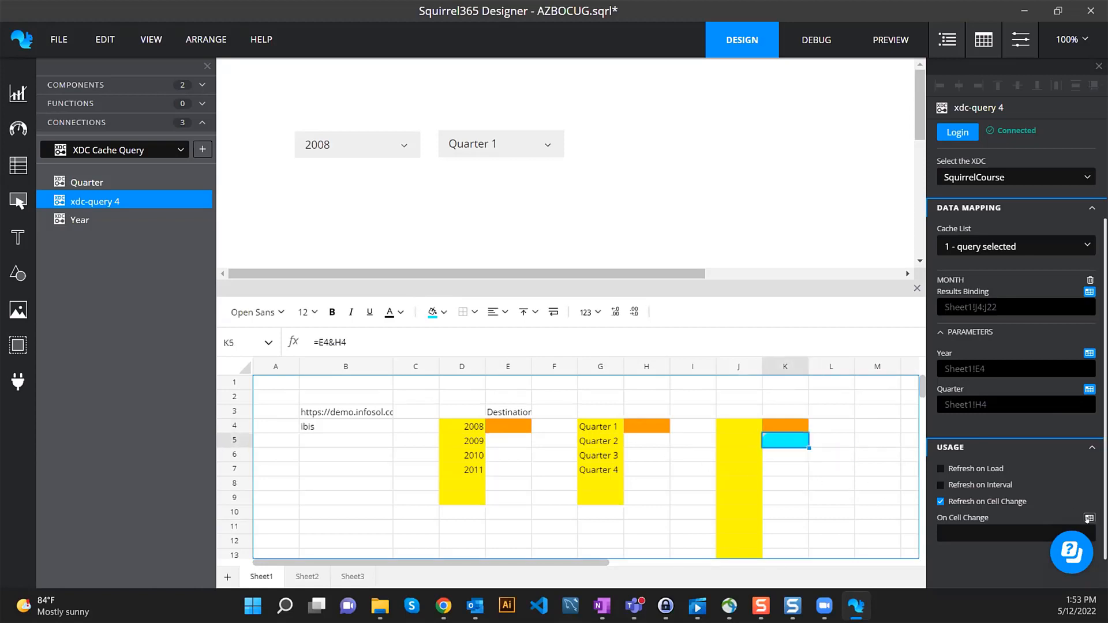
pyautogui.click(1089, 518)
pyautogui.click(802, 76)
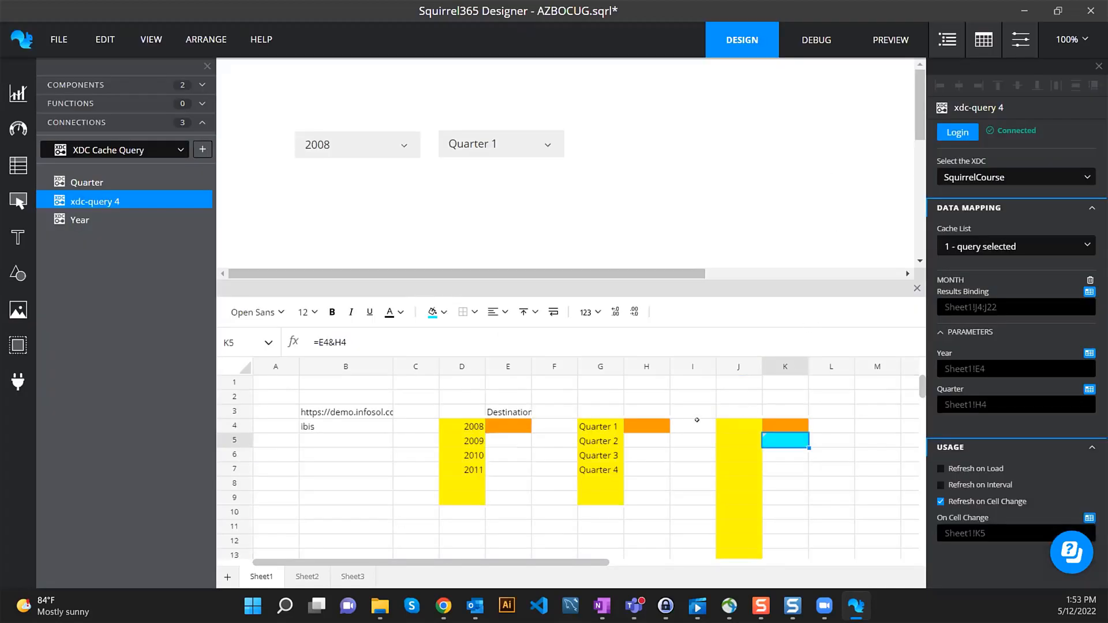
# - In debug mode, widen column K and cycle Quarter 2, 3 and 4 to check column J's months
pyautogui.click(797, 41)
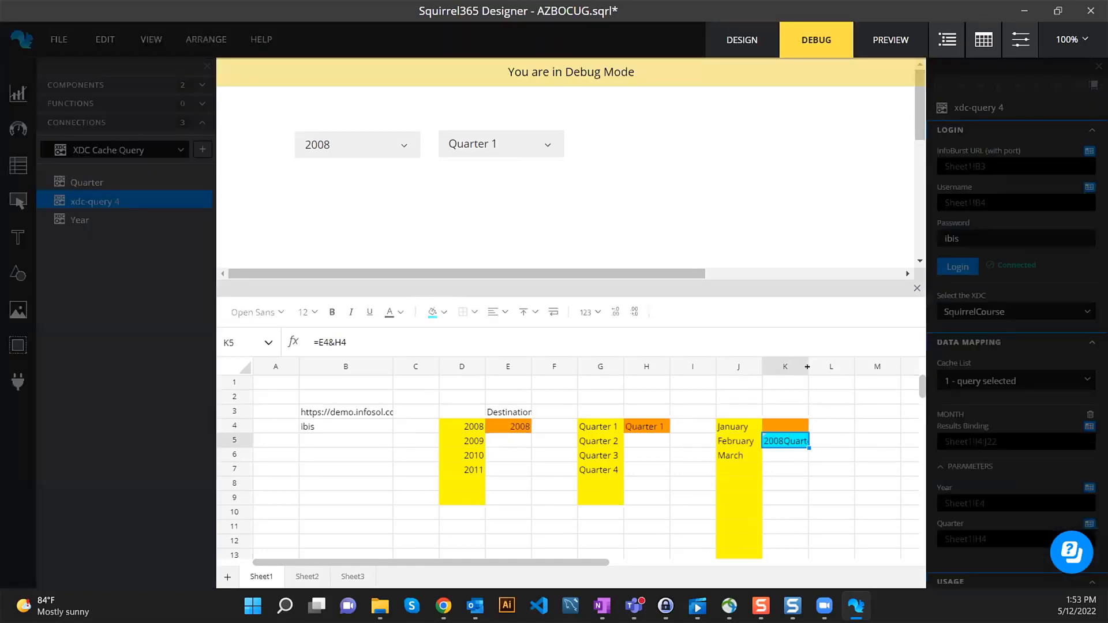
pyautogui.moveTo(807, 366); pyautogui.dragTo(883, 365)
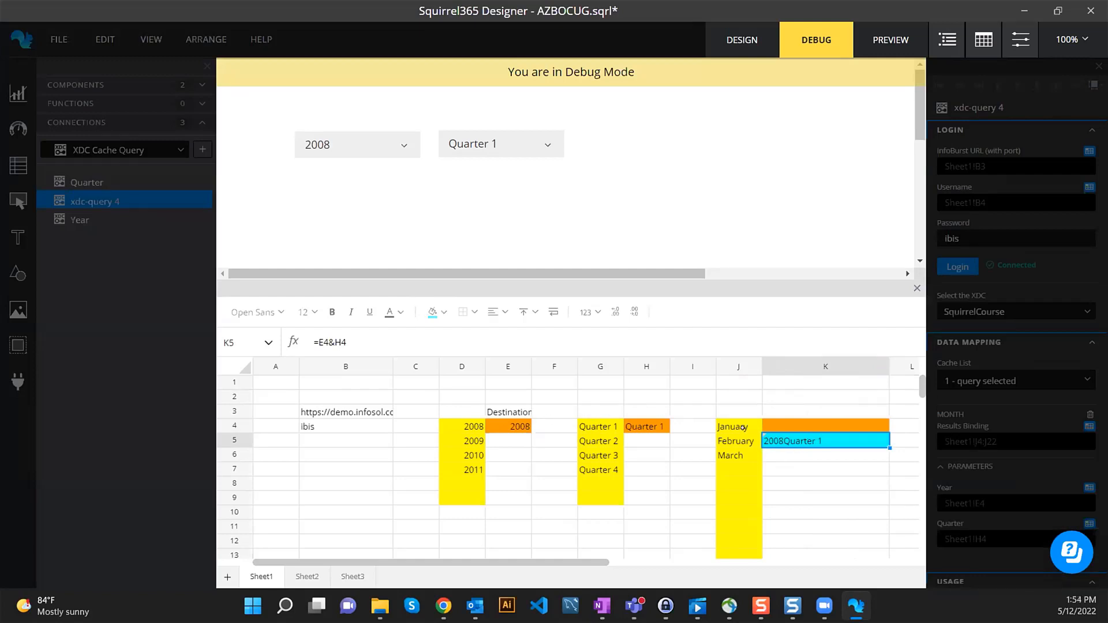
pyautogui.moveTo(743, 428); pyautogui.dragTo(732, 457)
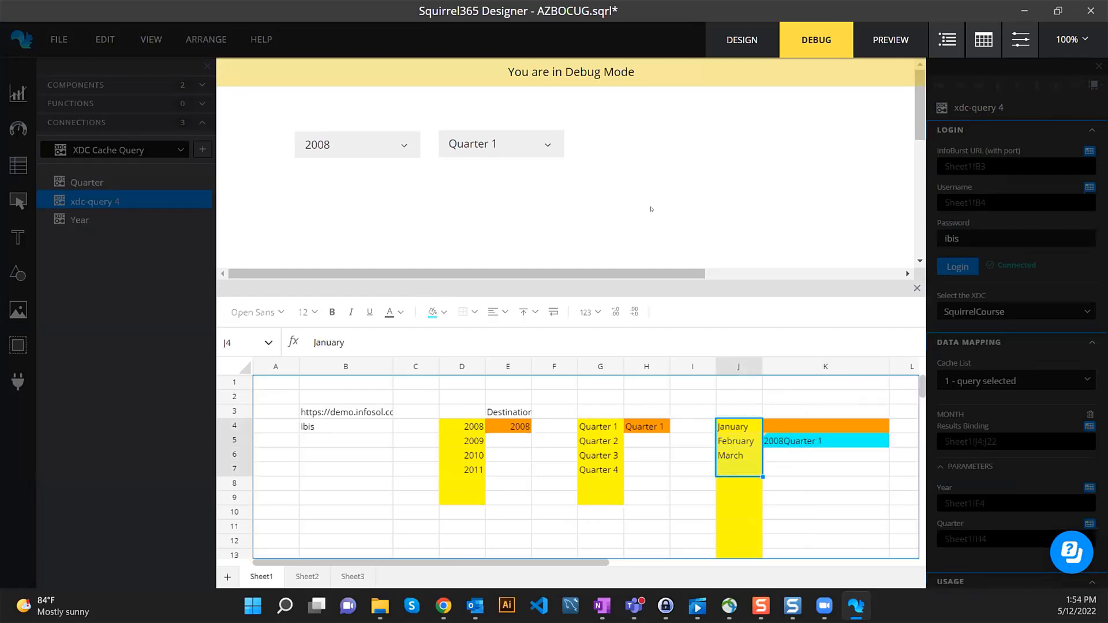
pyautogui.click(495, 144)
pyautogui.click(493, 169)
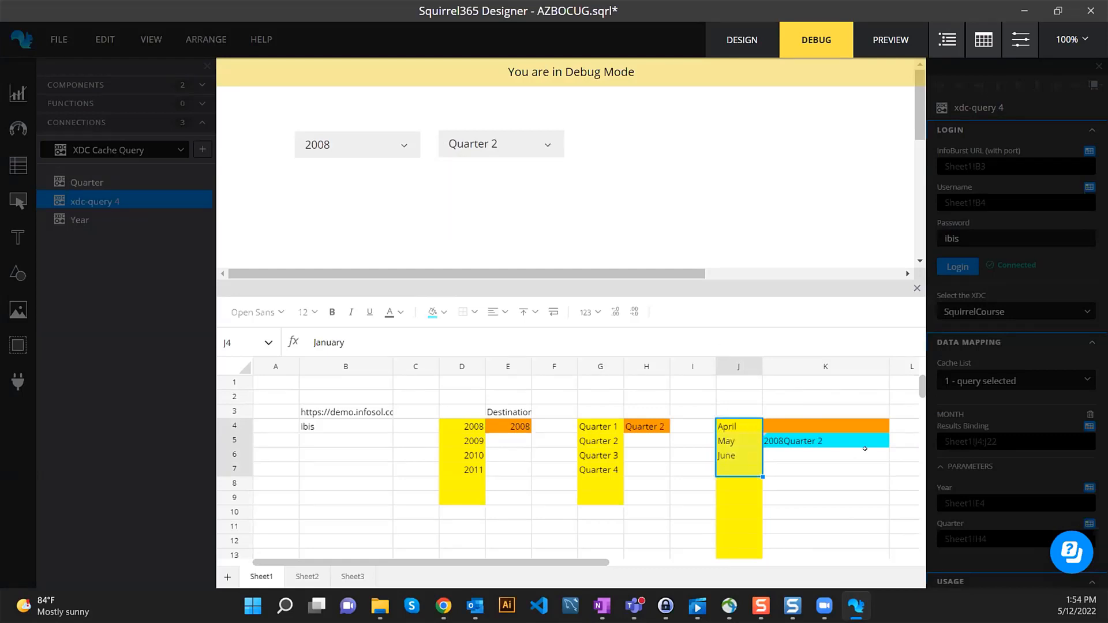
pyautogui.click(519, 144)
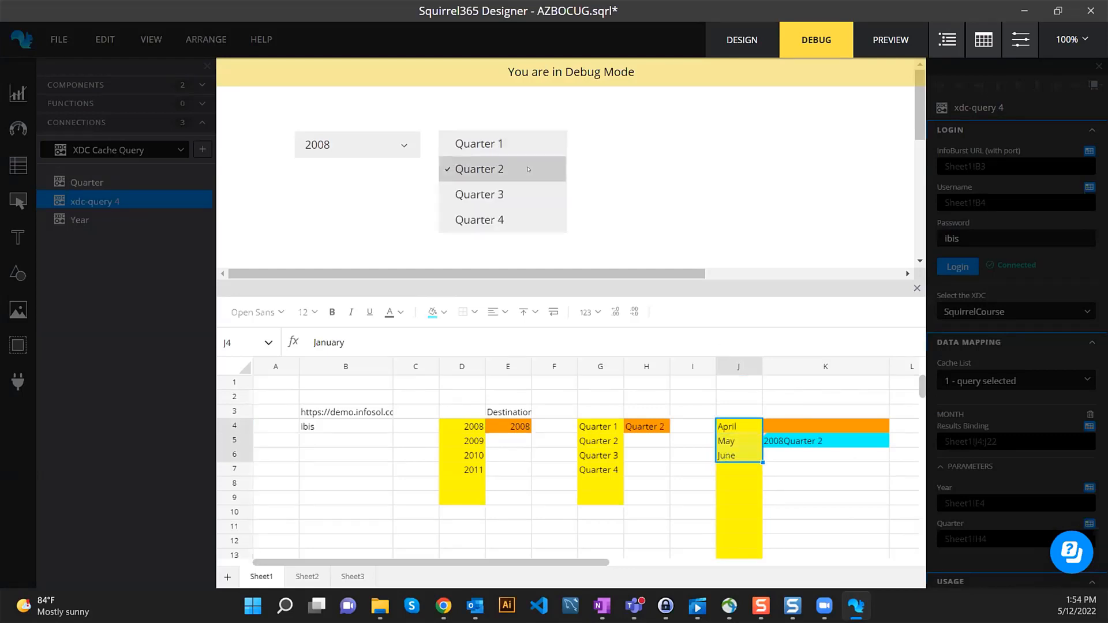
pyautogui.click(508, 194)
pyautogui.click(536, 144)
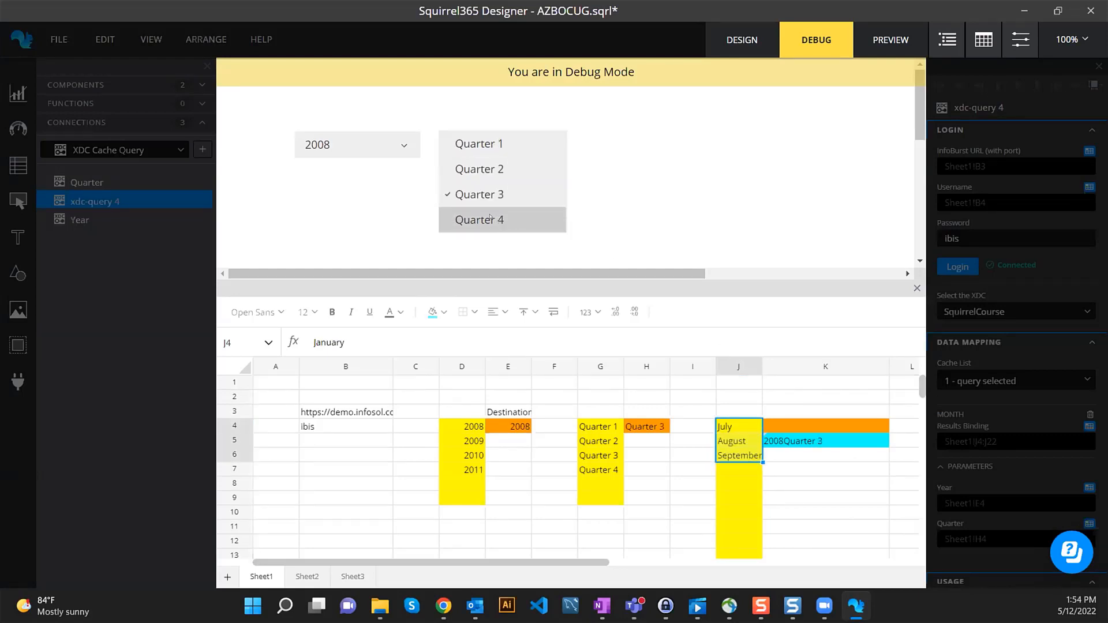
pyautogui.click(520, 219)
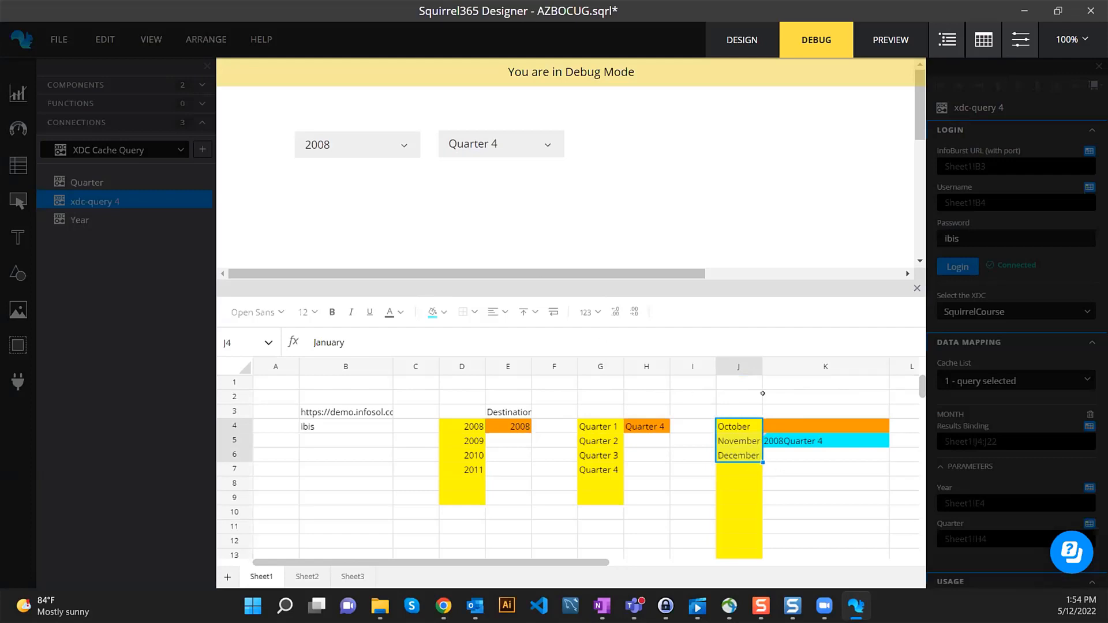
pyautogui.click(499, 144)
# - Choose year 2009 with Quarter 1, confirming January–March appear in J4:J6
pyautogui.click(376, 147)
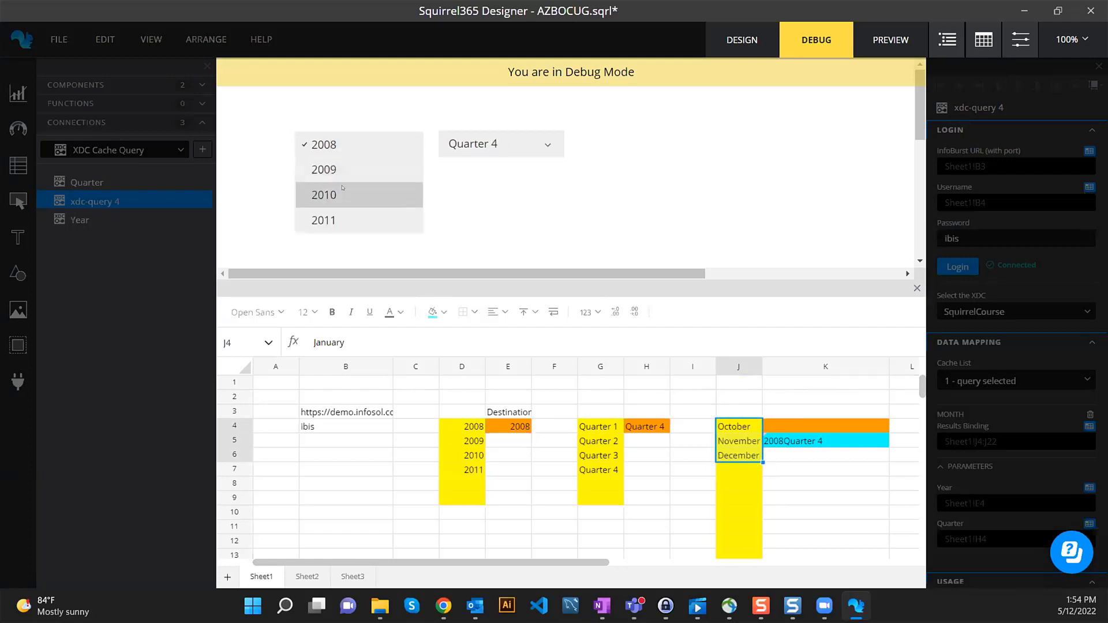
pyautogui.click(344, 171)
pyautogui.click(493, 146)
pyautogui.click(492, 147)
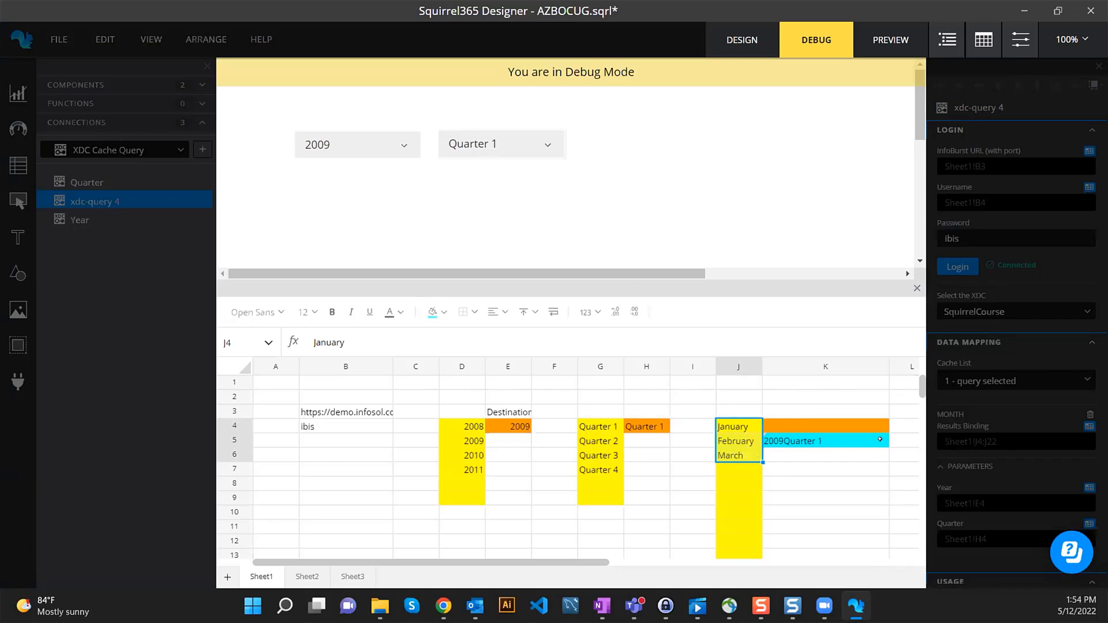
pyautogui.moveTo(466, 428); pyautogui.dragTo(646, 484)
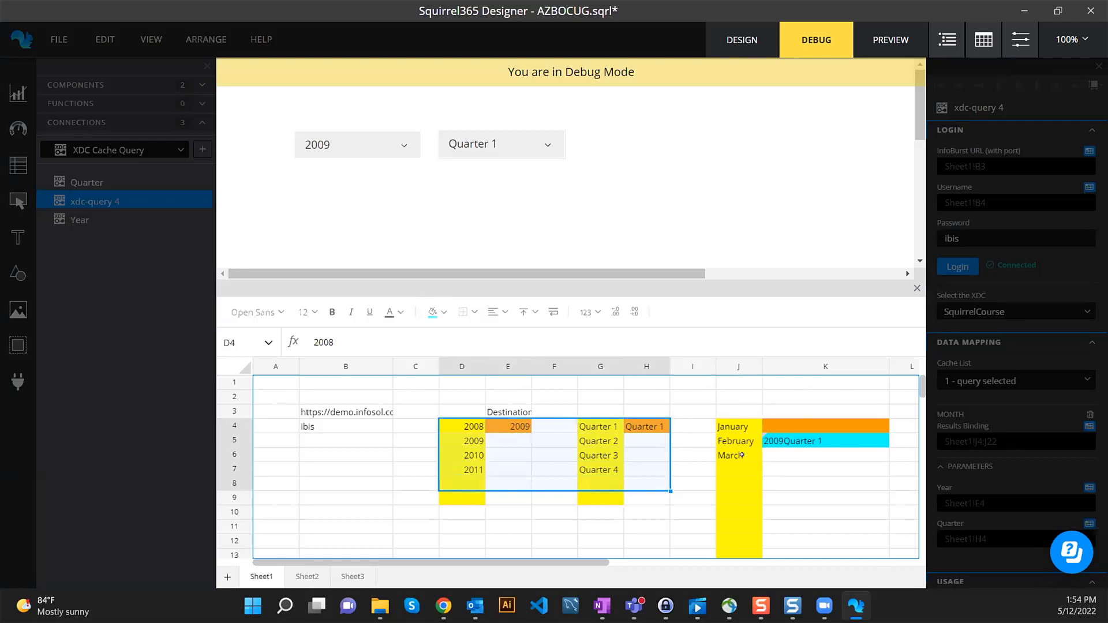
# - Back in design mode, rename the xdc-query 4 connection to Month and review its Usage settings
pyautogui.click(733, 36)
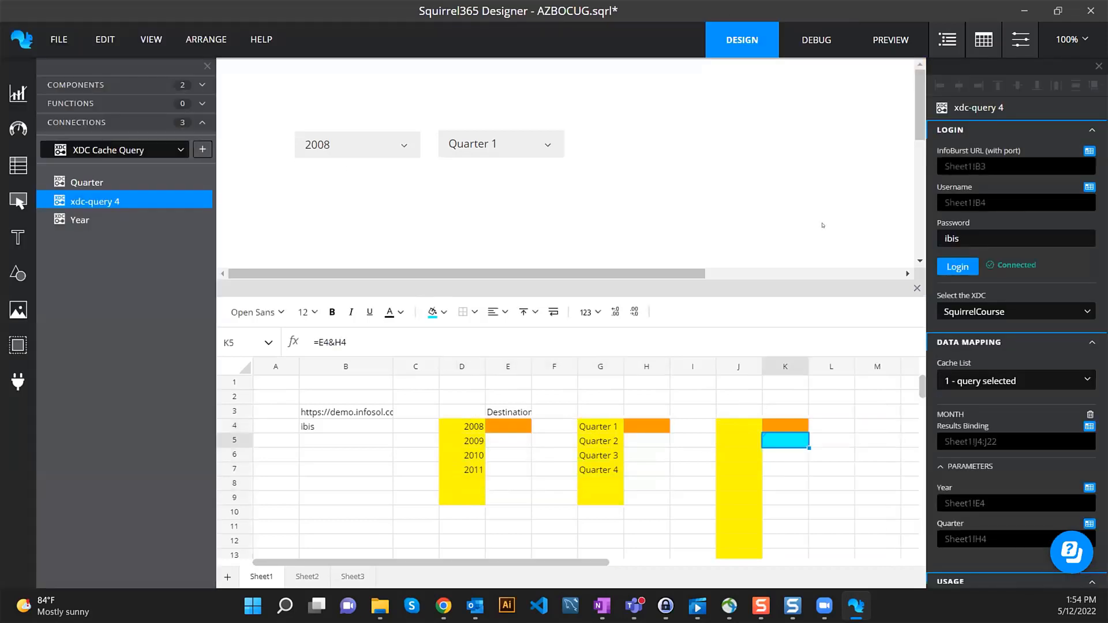
pyautogui.scroll(-3, 985, 466)
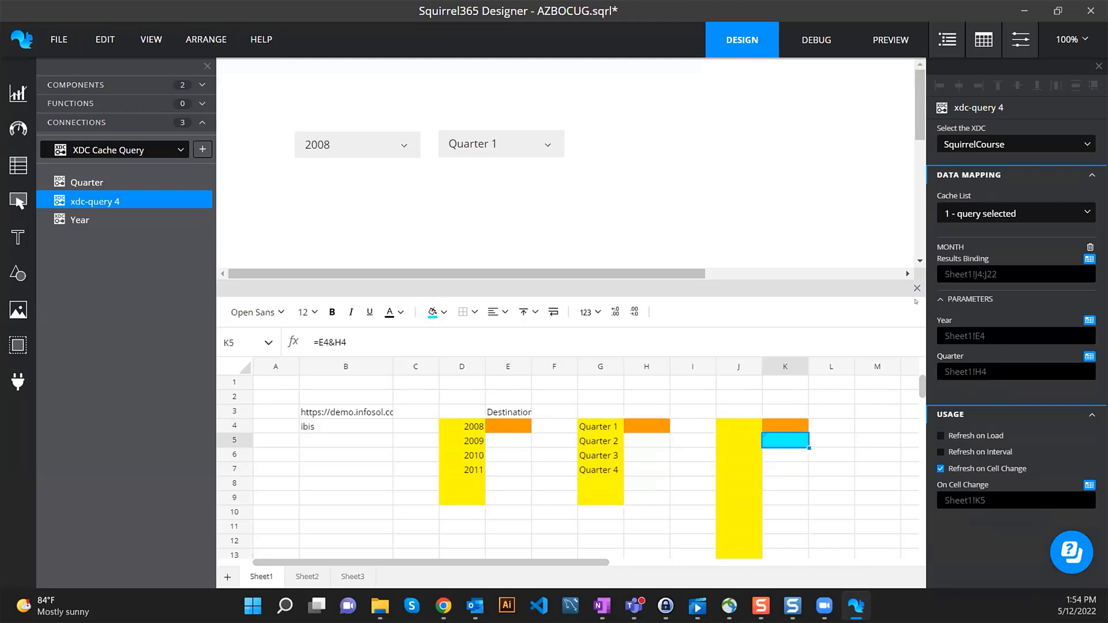
pyautogui.doubleClick(88, 200)
pyautogui.write('Month')
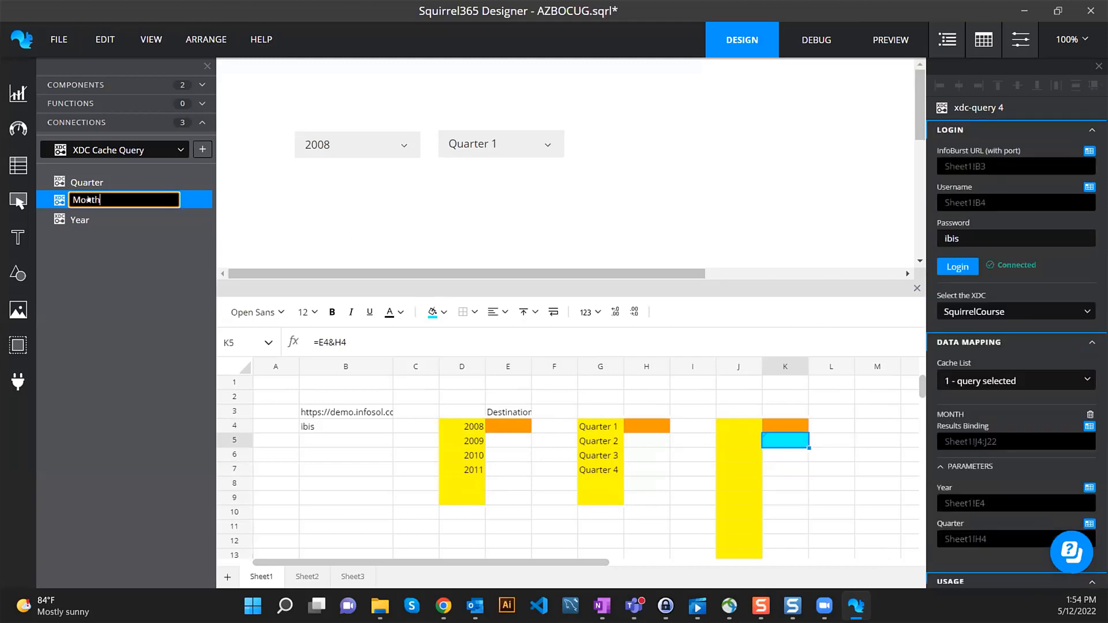
pyautogui.press('Return')
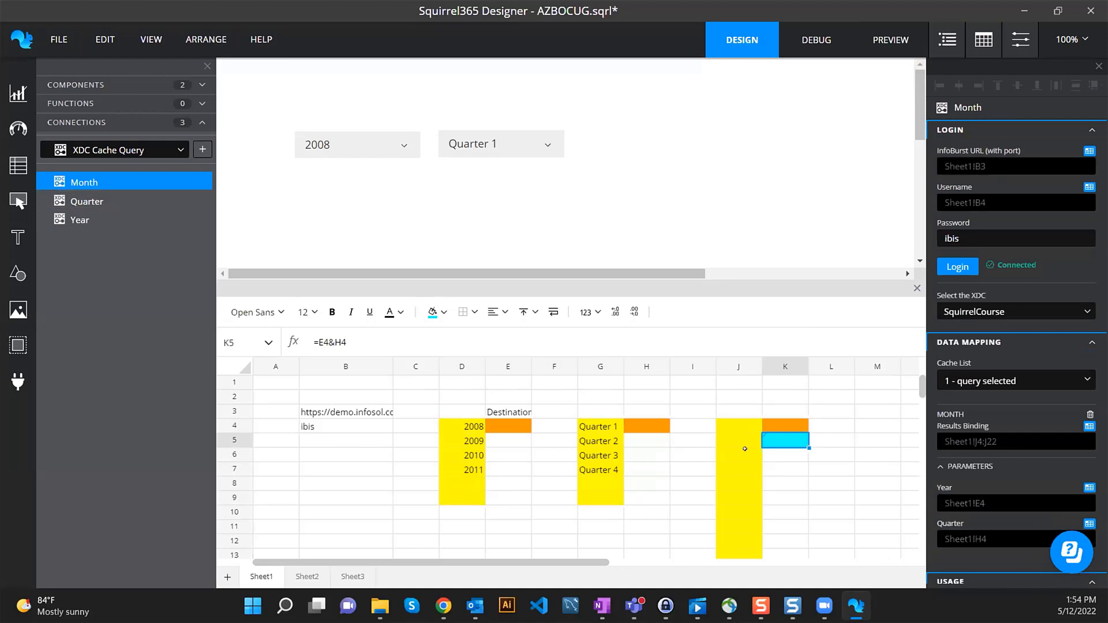
pyautogui.click(779, 437)
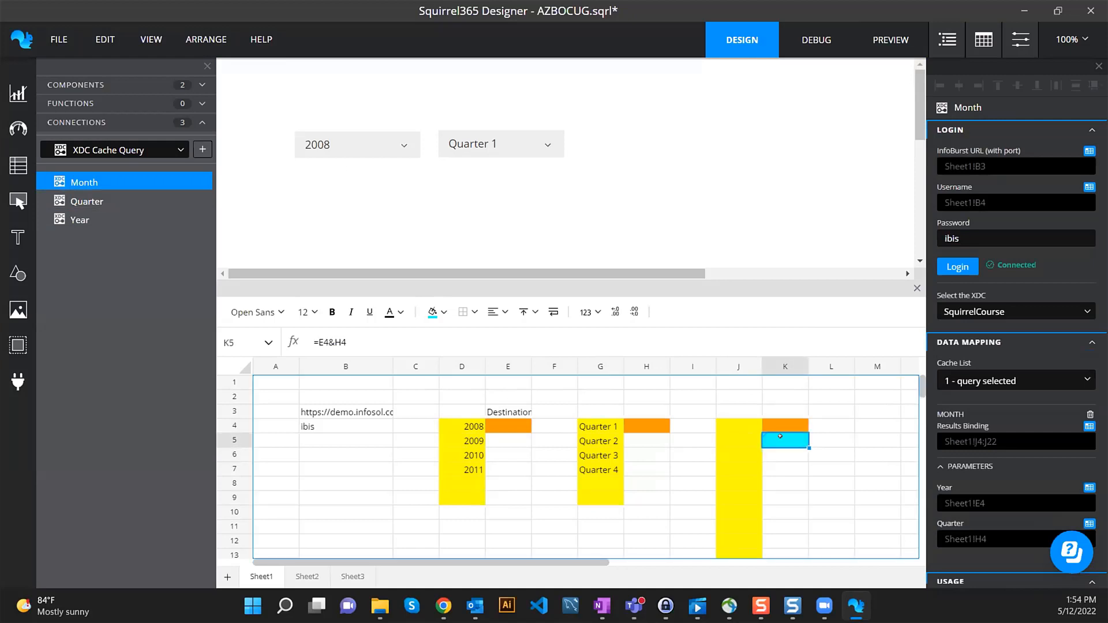
pyautogui.scroll(-3, 984, 237)
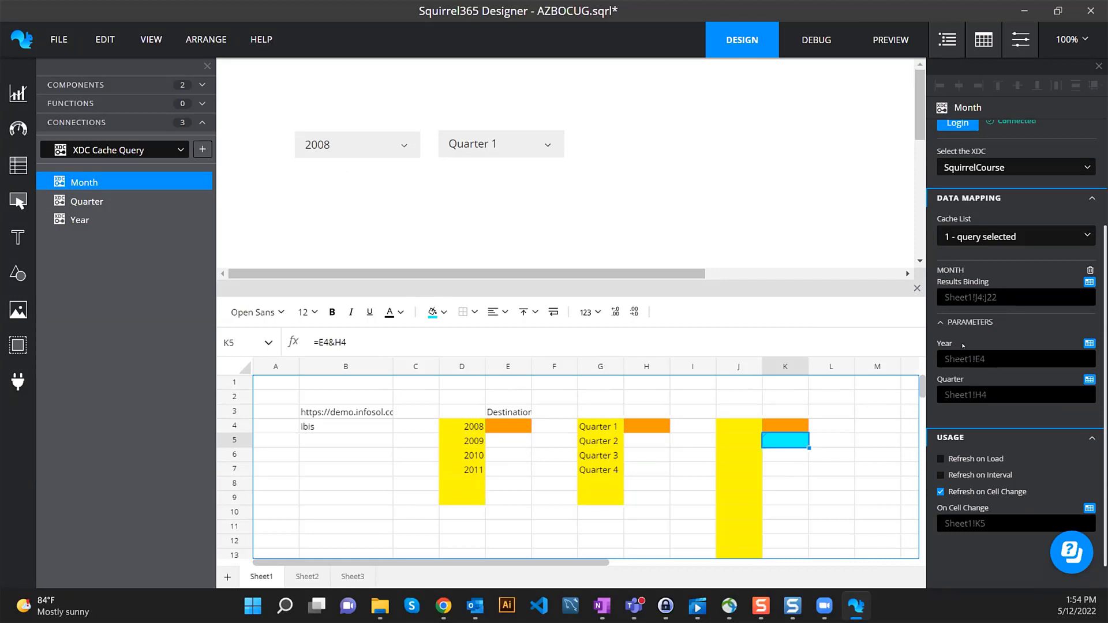
pyautogui.scroll(-1, 962, 345)
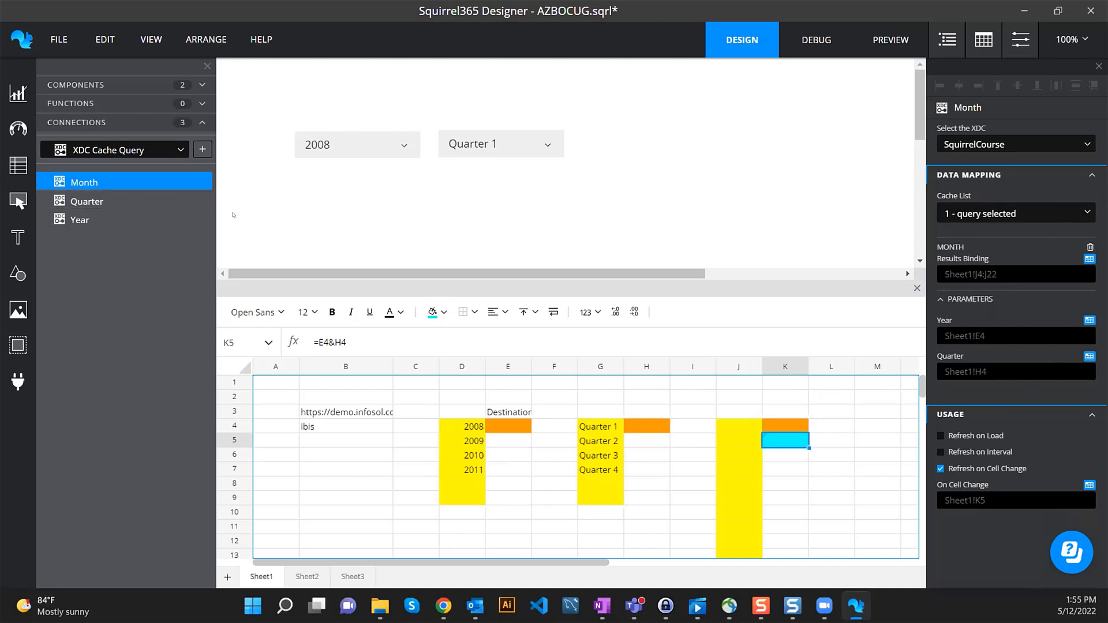
pyautogui.click(86, 201)
pyautogui.click(84, 182)
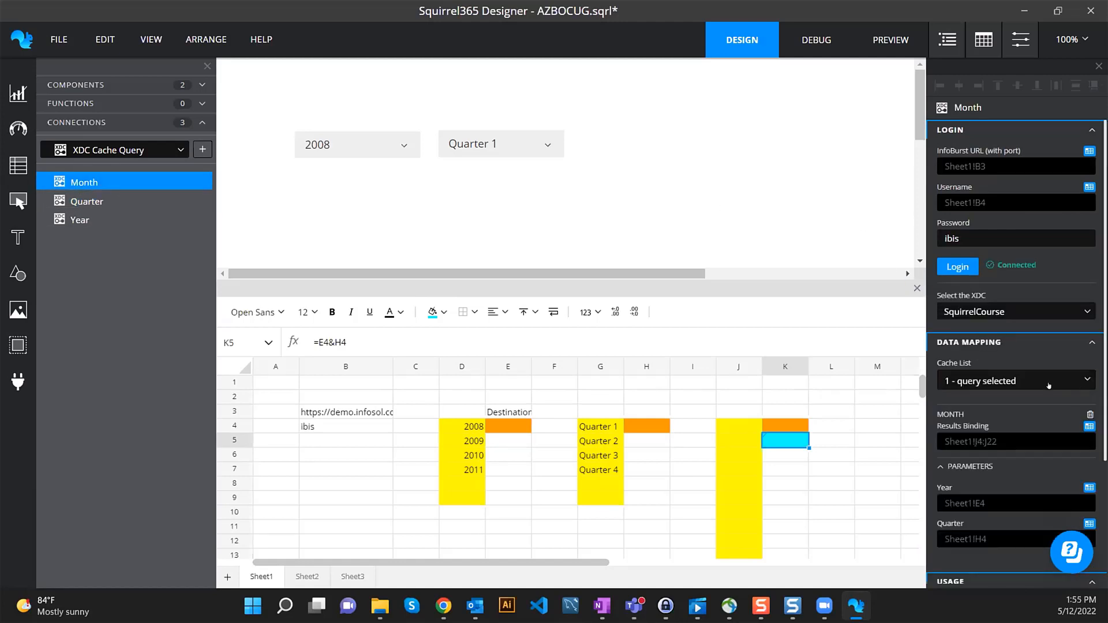
pyautogui.click(1048, 383)
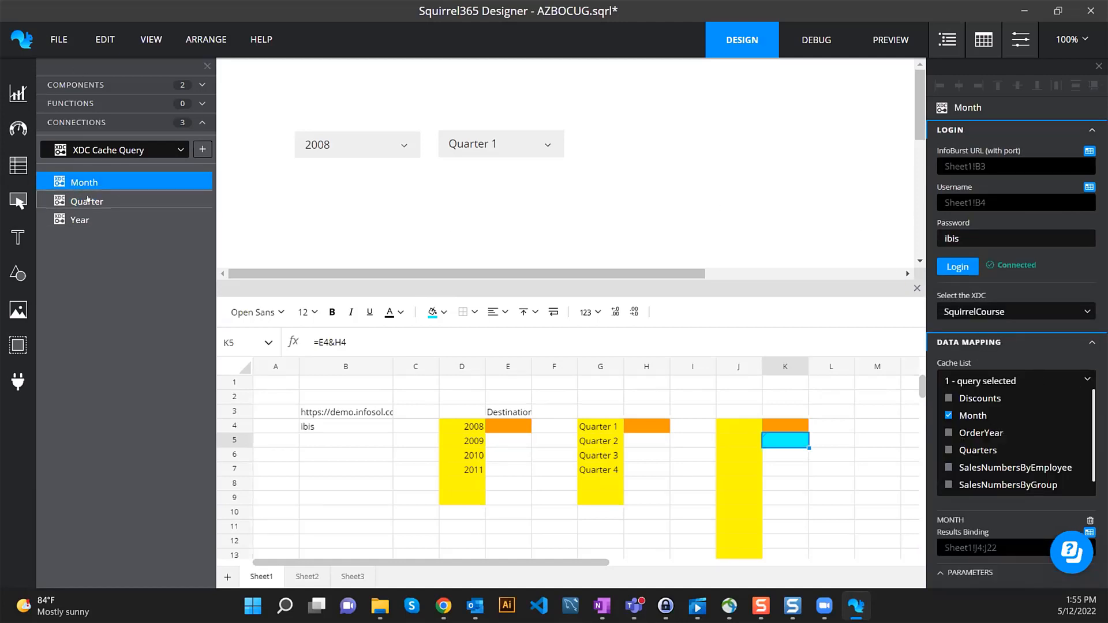
pyautogui.click(1085, 381)
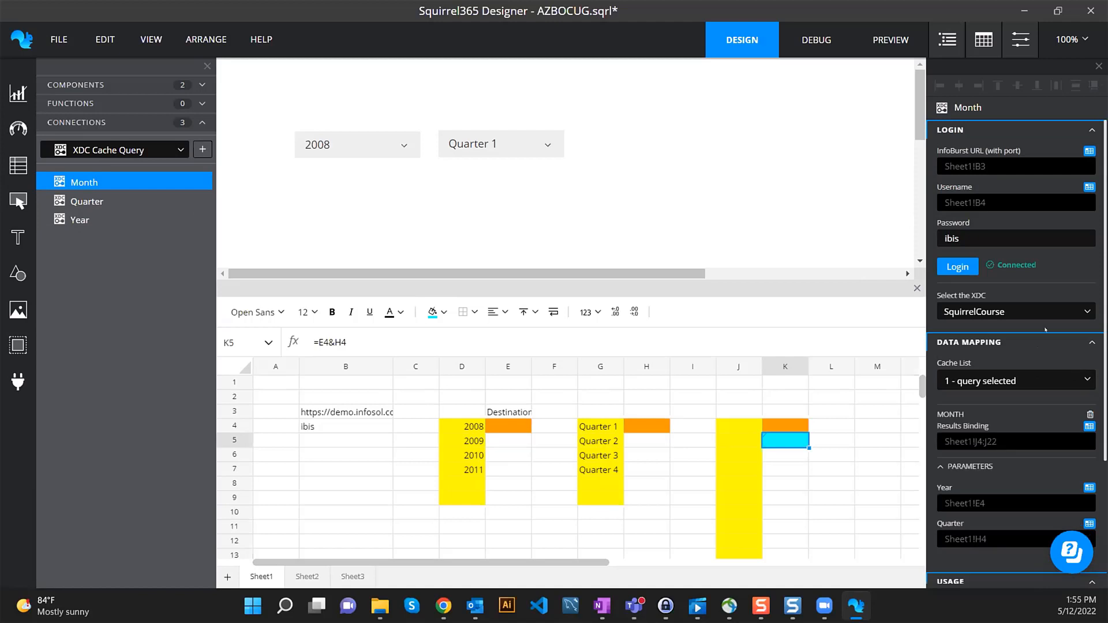
pyautogui.click(87, 206)
pyautogui.click(87, 220)
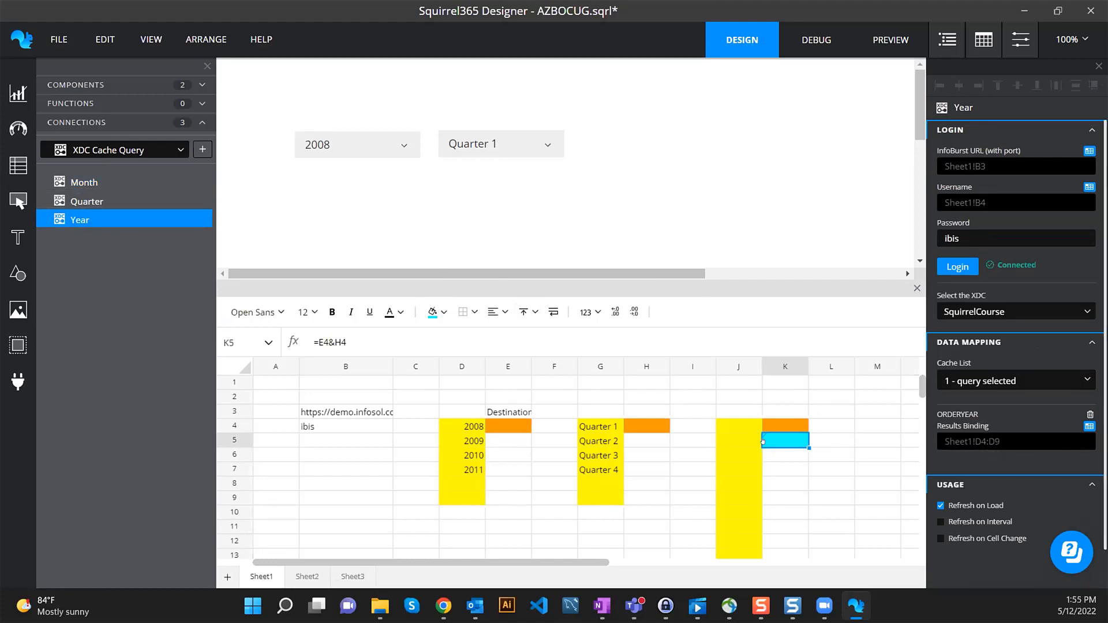
pyautogui.scroll(-1, 994, 504)
pyautogui.scroll(-1, 994, 505)
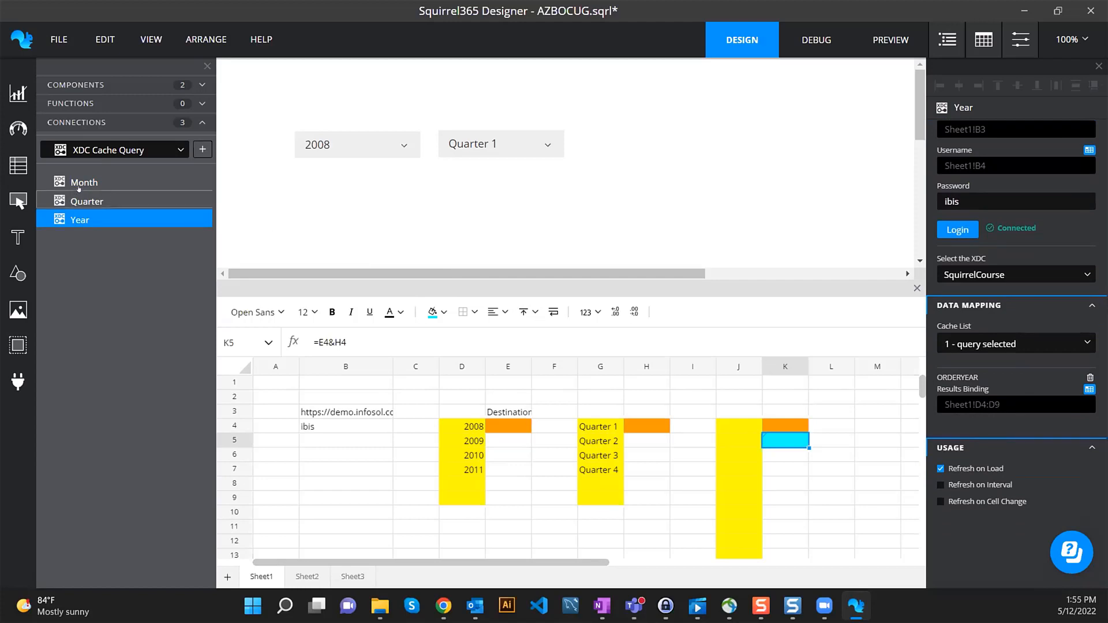
pyautogui.click(86, 200)
pyautogui.scroll(-2, 936, 448)
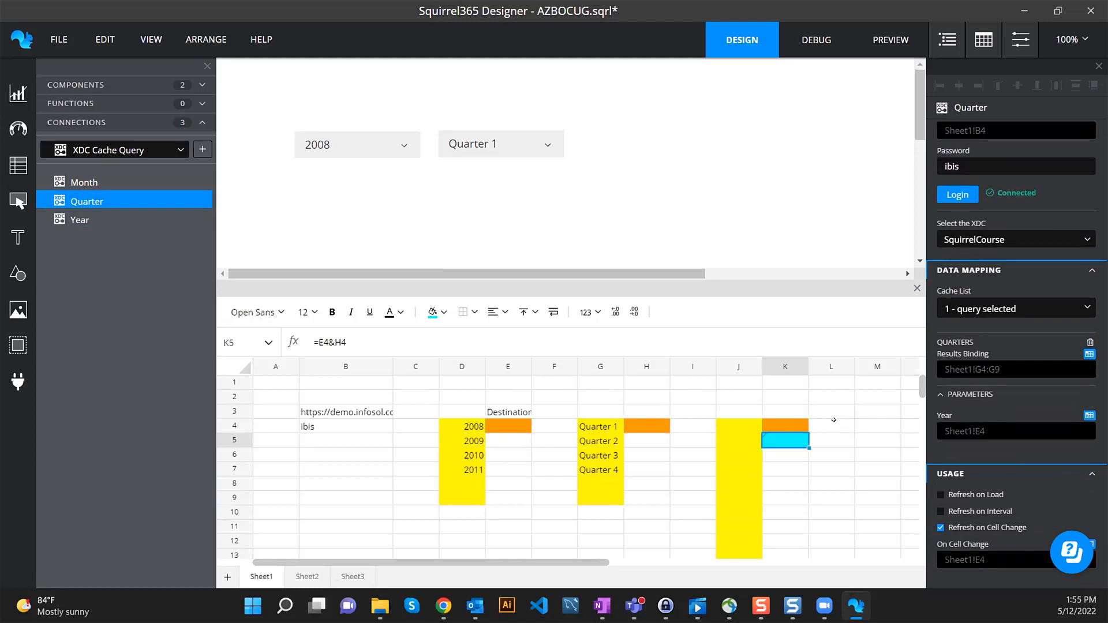
pyautogui.scroll(-2, 1039, 477)
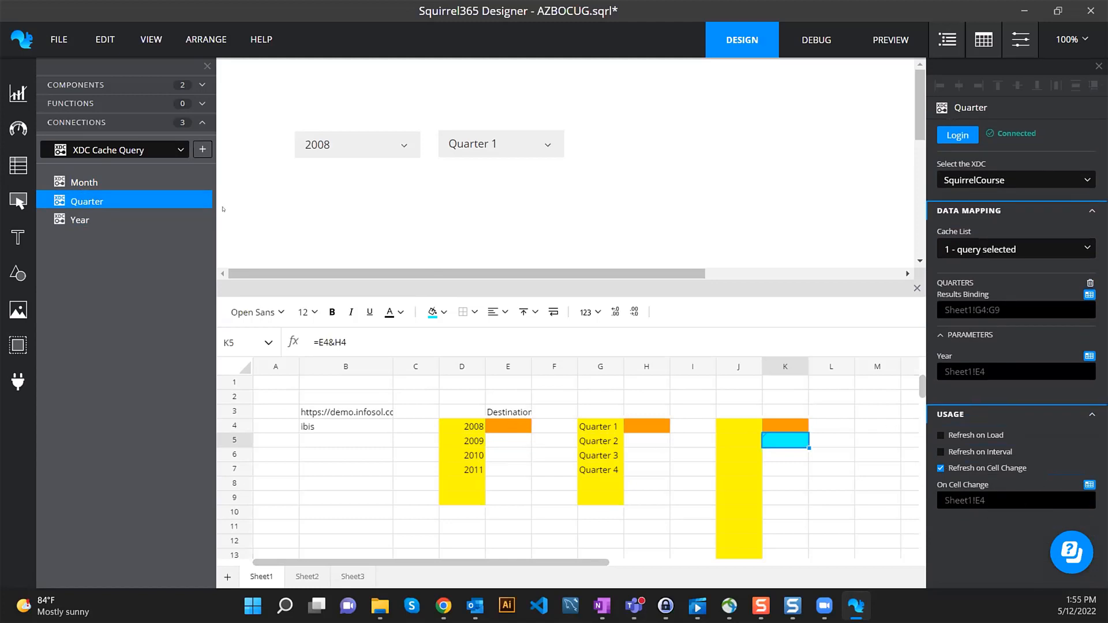
pyautogui.click(91, 183)
pyautogui.scroll(-5, 947, 465)
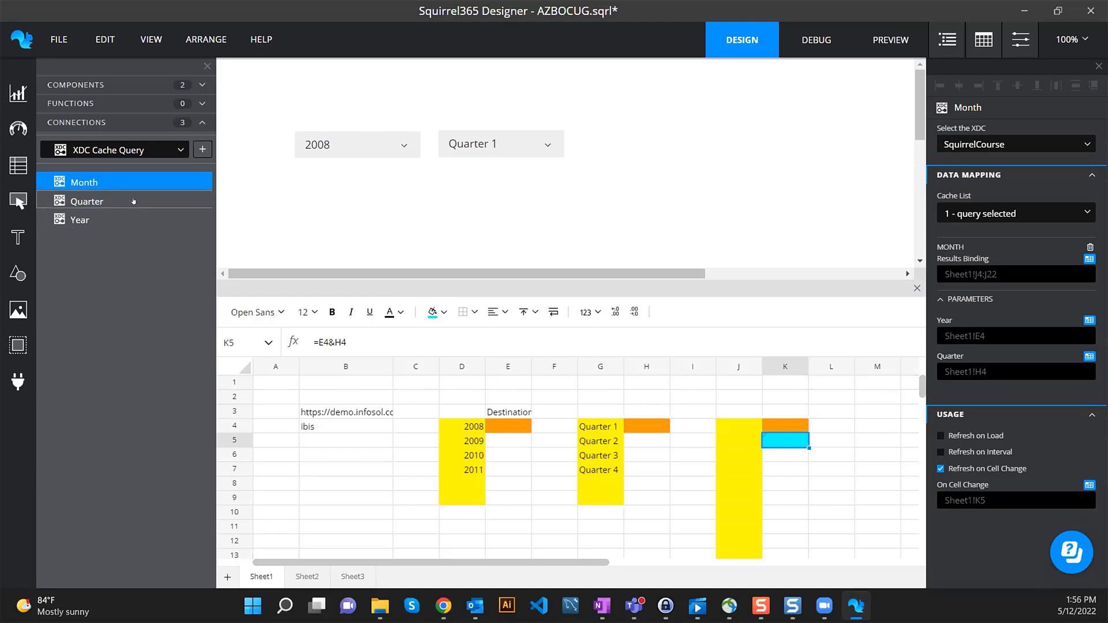
pyautogui.click(132, 220)
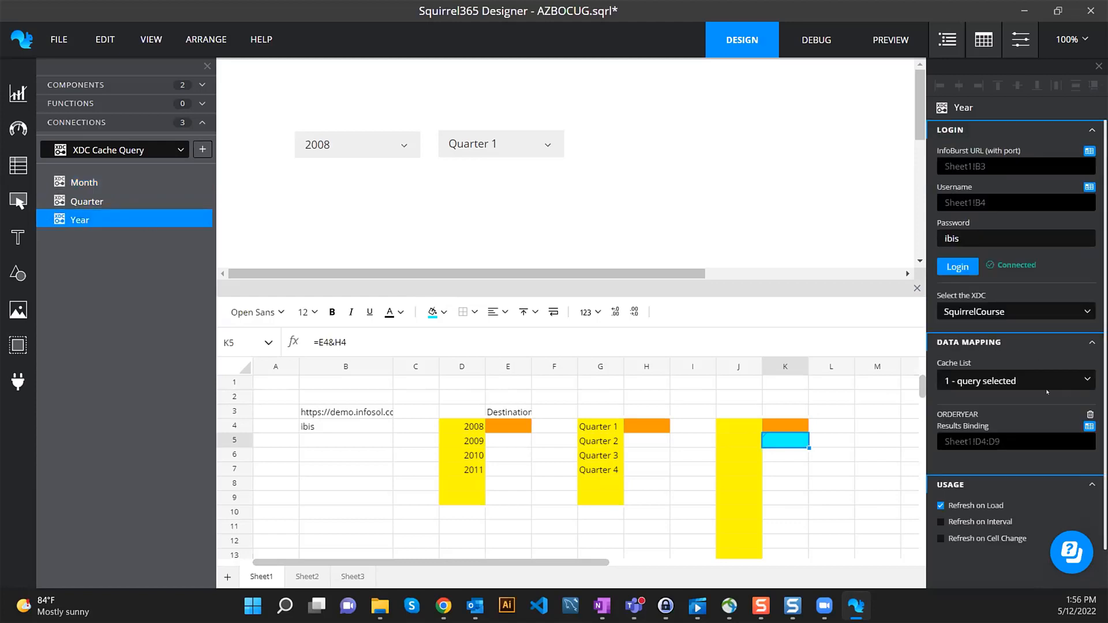
pyautogui.scroll(-1, 1015, 409)
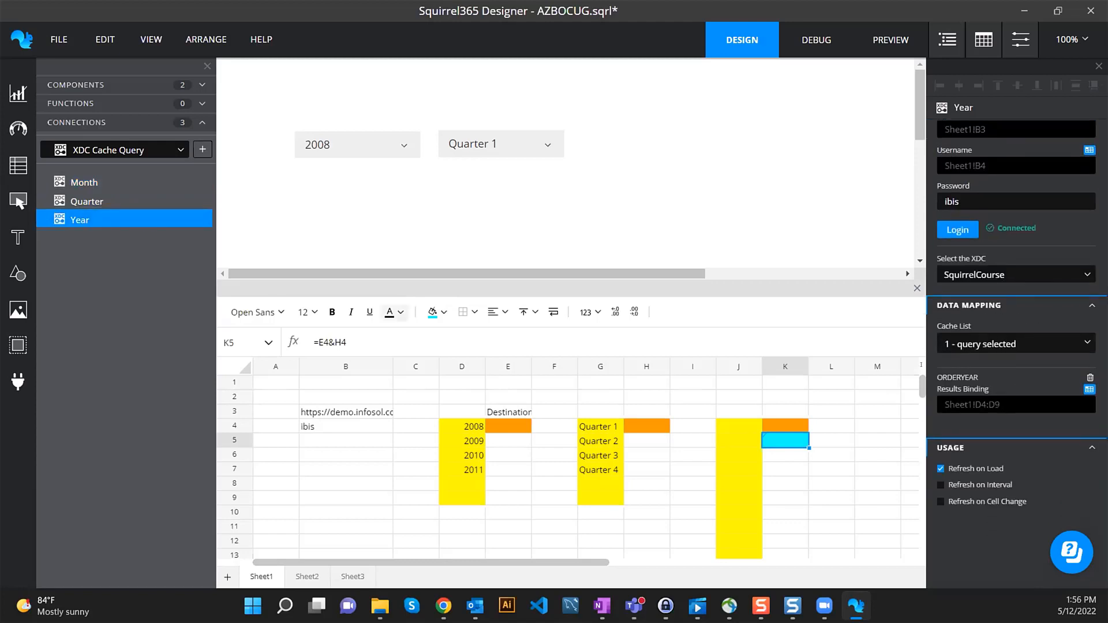
pyautogui.click(133, 201)
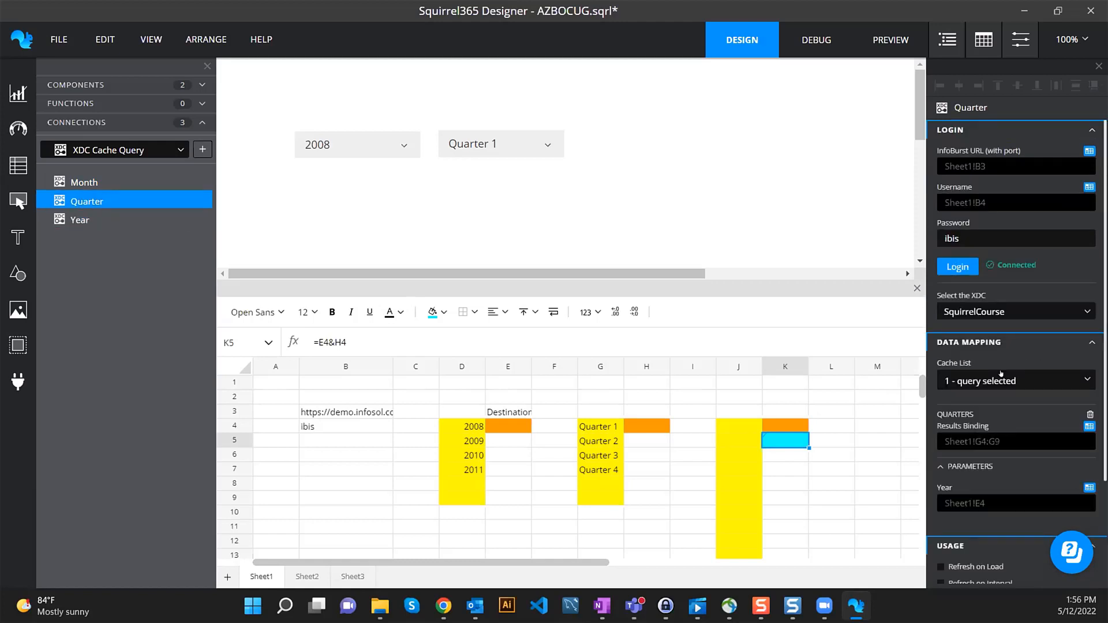
pyautogui.scroll(-4, 1007, 404)
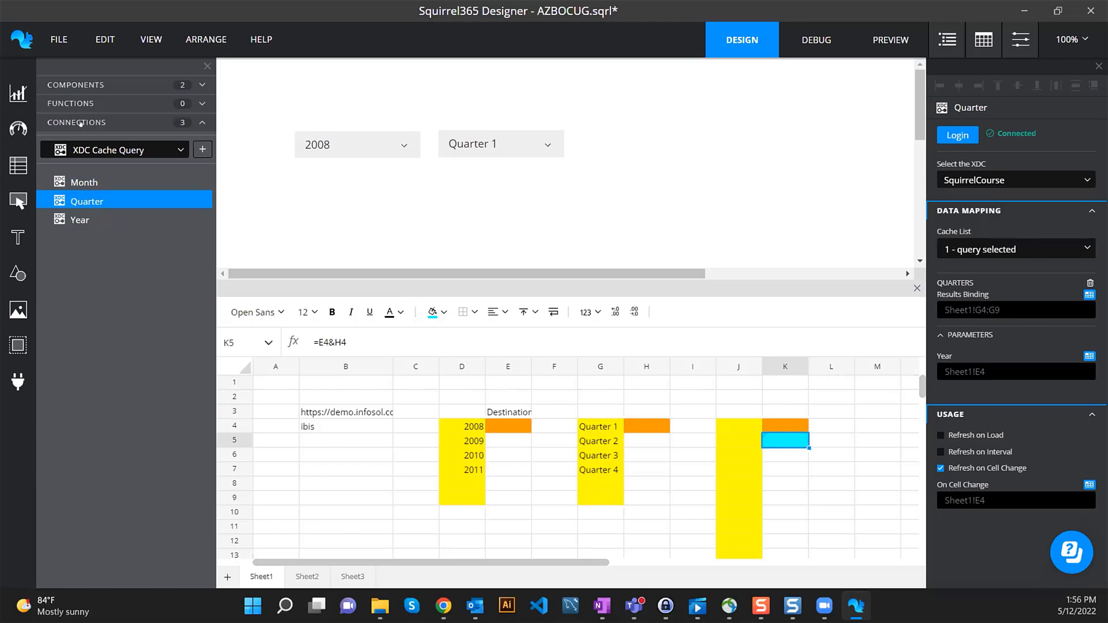
# - Duplicate the Quarter 1 dropdown and place the copy to its right
pyautogui.click(548, 145)
pyautogui.hotkey('ctrl', 'd')
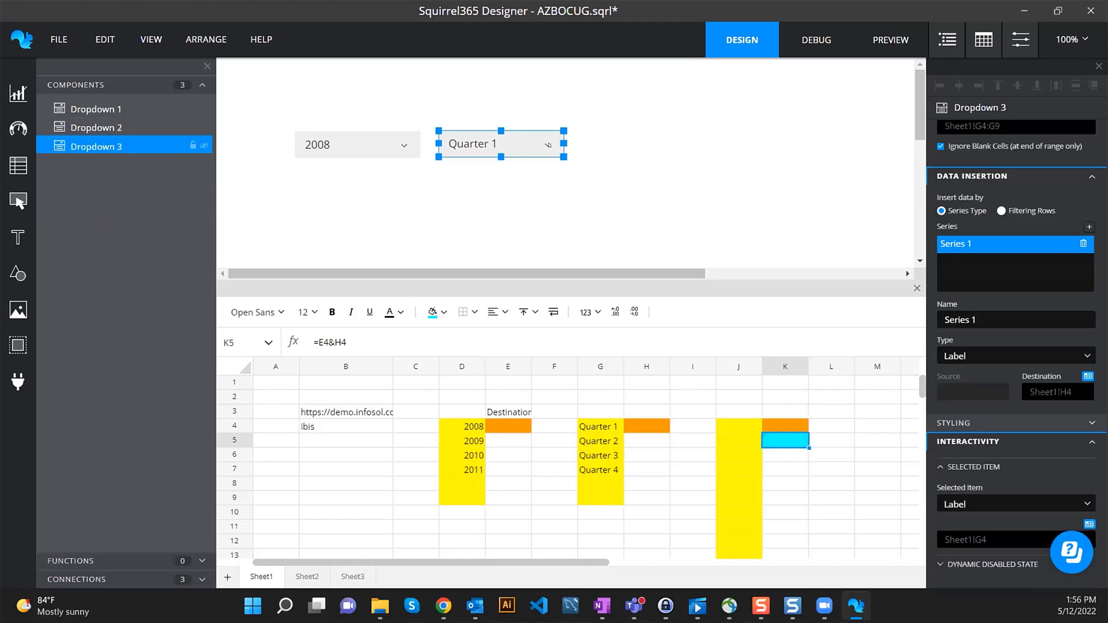
pyautogui.moveTo(548, 145); pyautogui.dragTo(677, 145)
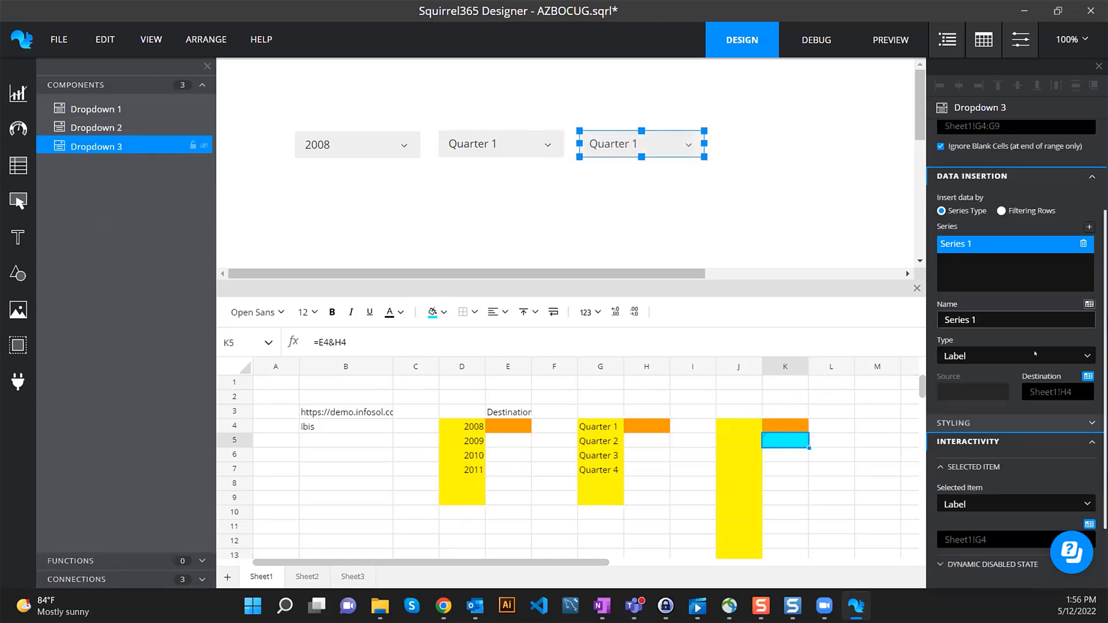
pyautogui.scroll(2, 1037, 289)
# - Set the new dropdown's List Items to Sheet1!J4:J22 and Destination to Sheet1!K4
pyautogui.click(1074, 252)
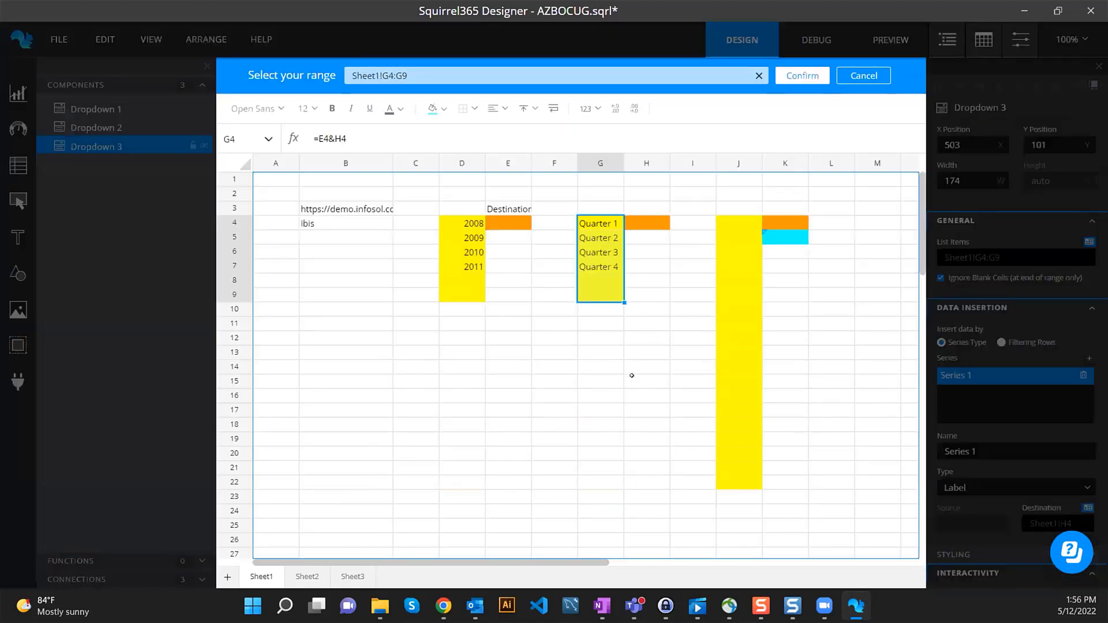
pyautogui.moveTo(732, 224); pyautogui.dragTo(738, 483)
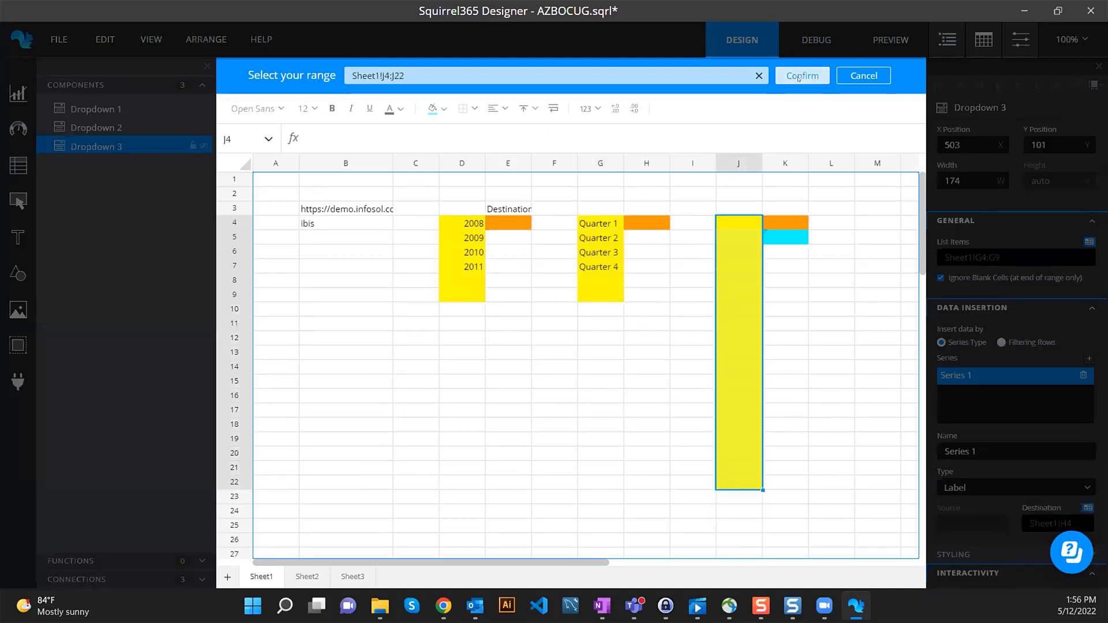
pyautogui.click(801, 76)
pyautogui.scroll(-2, 1037, 381)
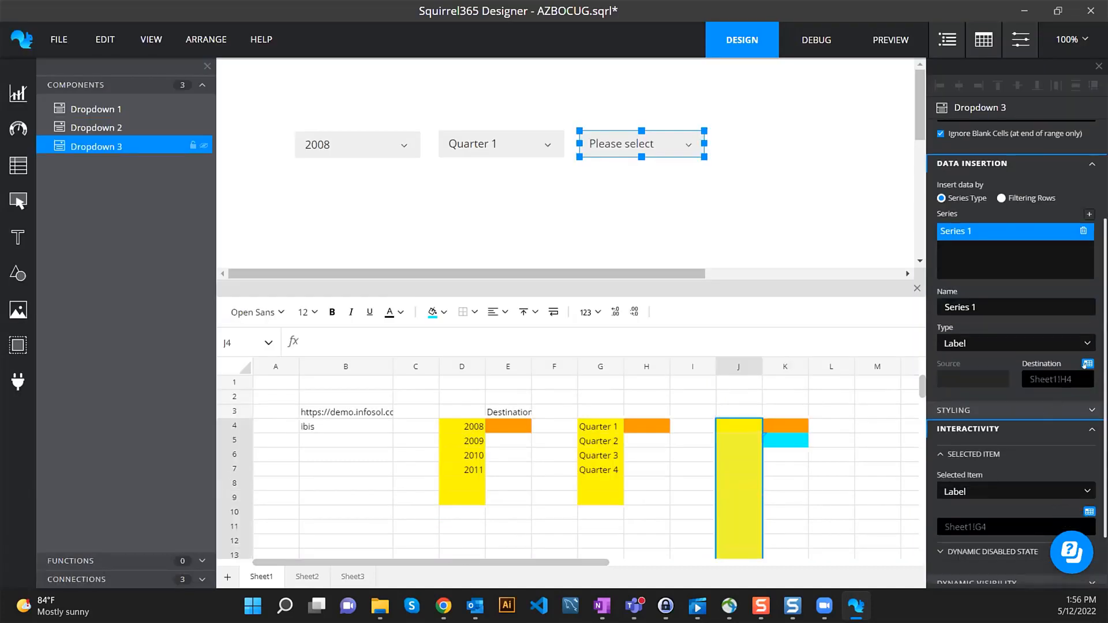
pyautogui.click(1087, 364)
pyautogui.click(786, 221)
pyautogui.click(802, 75)
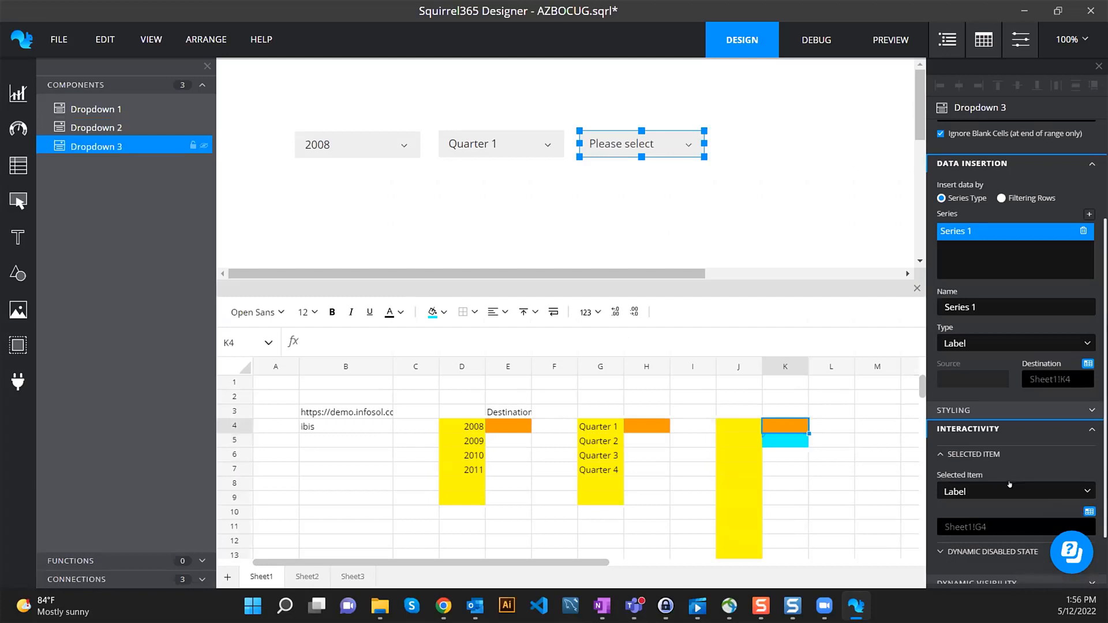
pyautogui.scroll(-1, 1018, 485)
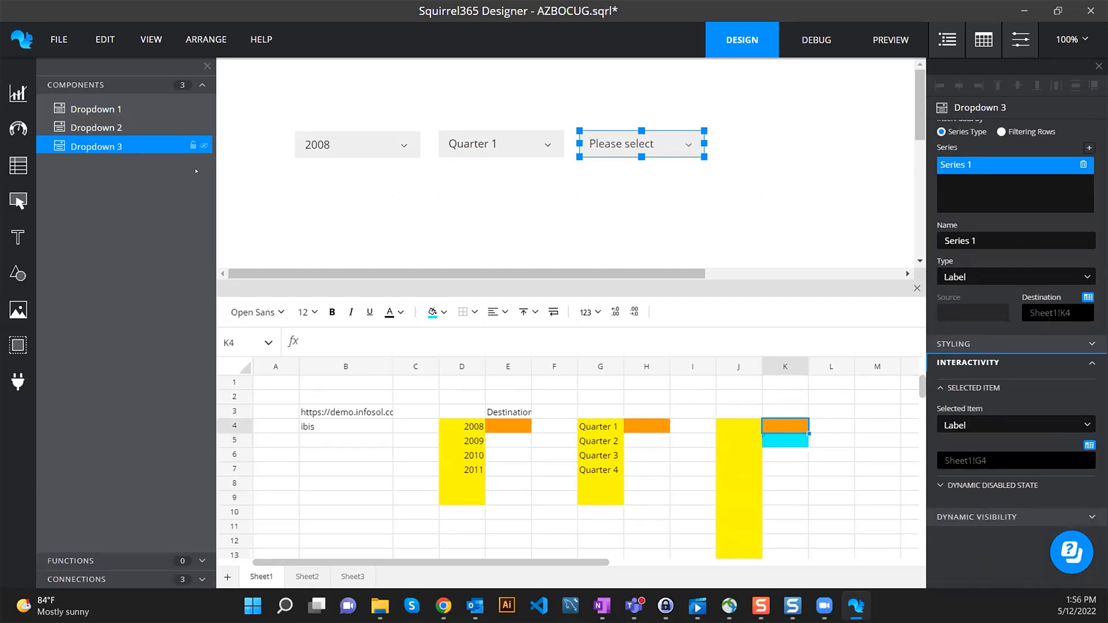
# - Test the month values in debug, then set the month dropdown's Selected Item to Sheet1!J4
pyautogui.click(815, 39)
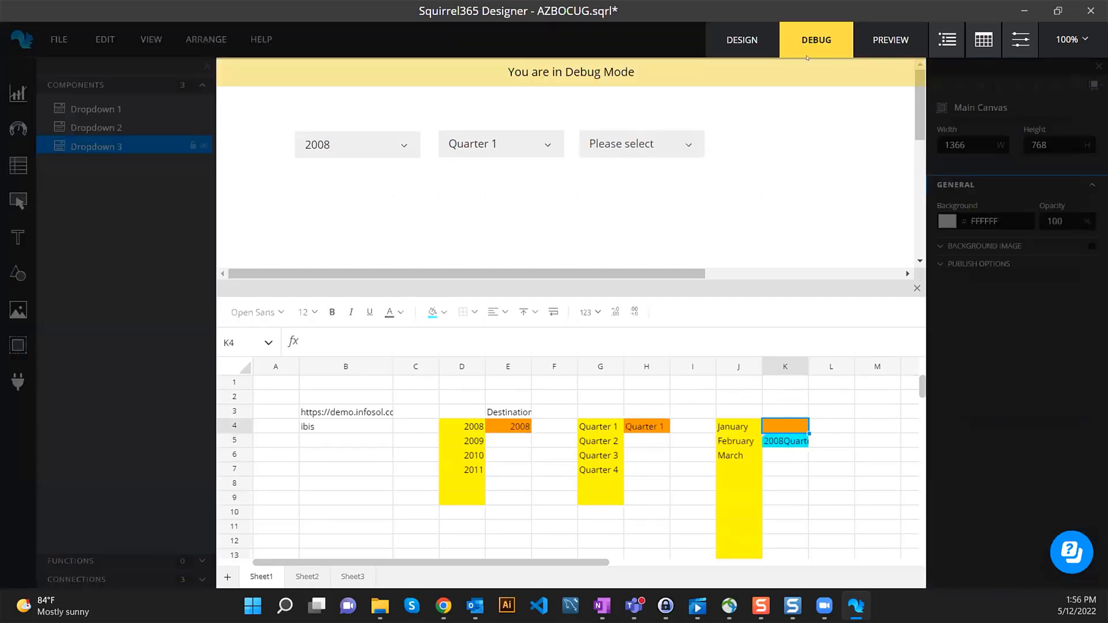
pyautogui.click(738, 425)
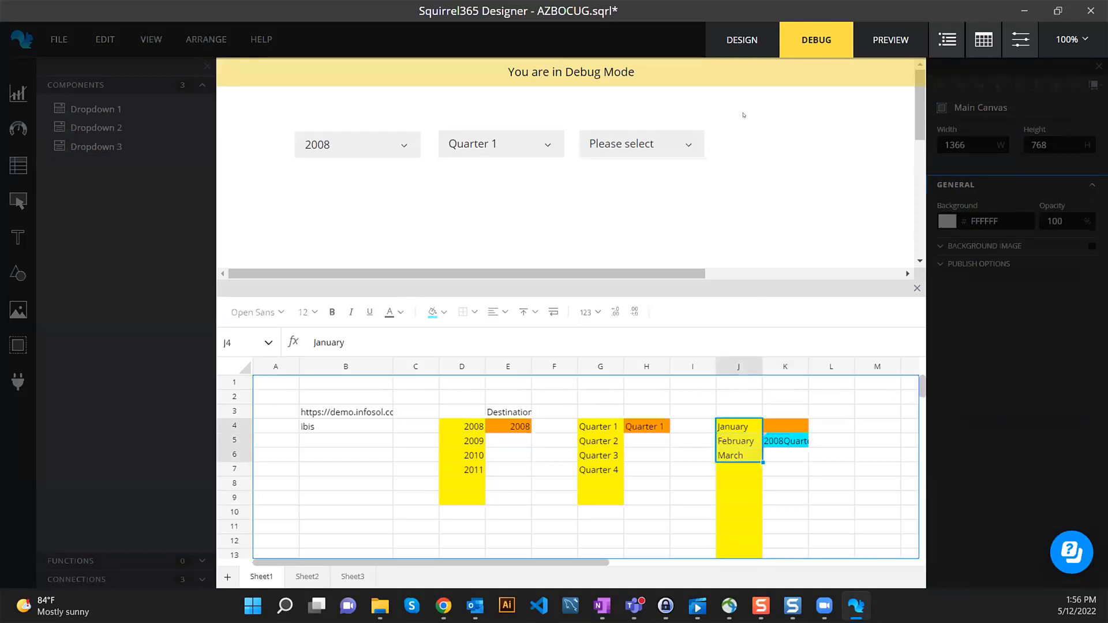
pyautogui.click(741, 39)
pyautogui.click(733, 419)
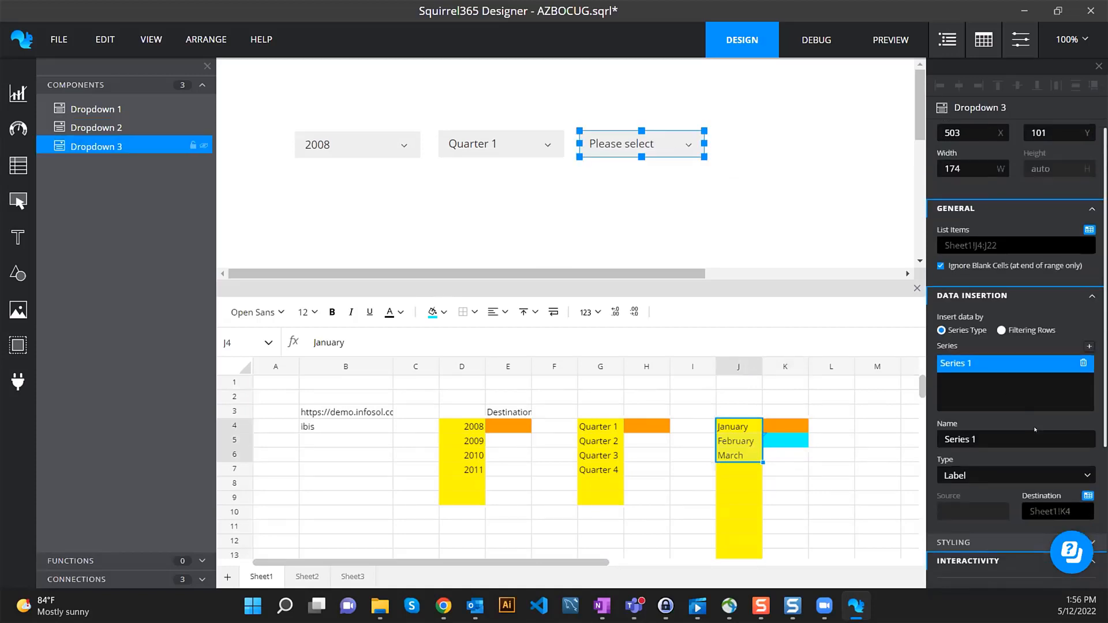
pyautogui.scroll(-3, 989, 459)
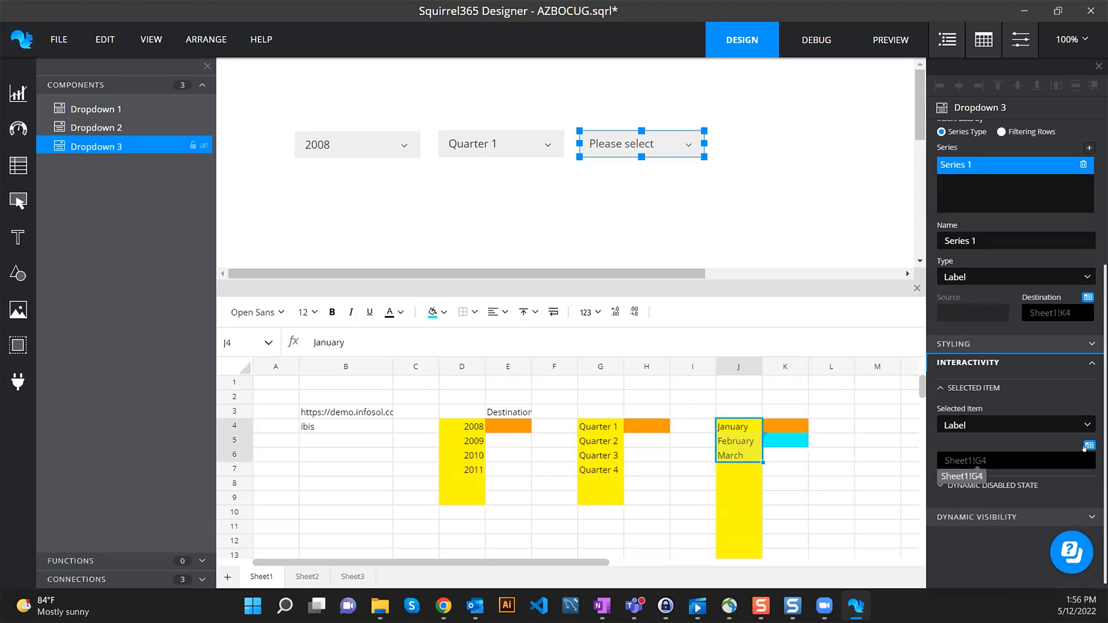
pyautogui.click(1089, 445)
pyautogui.click(737, 223)
pyautogui.click(803, 80)
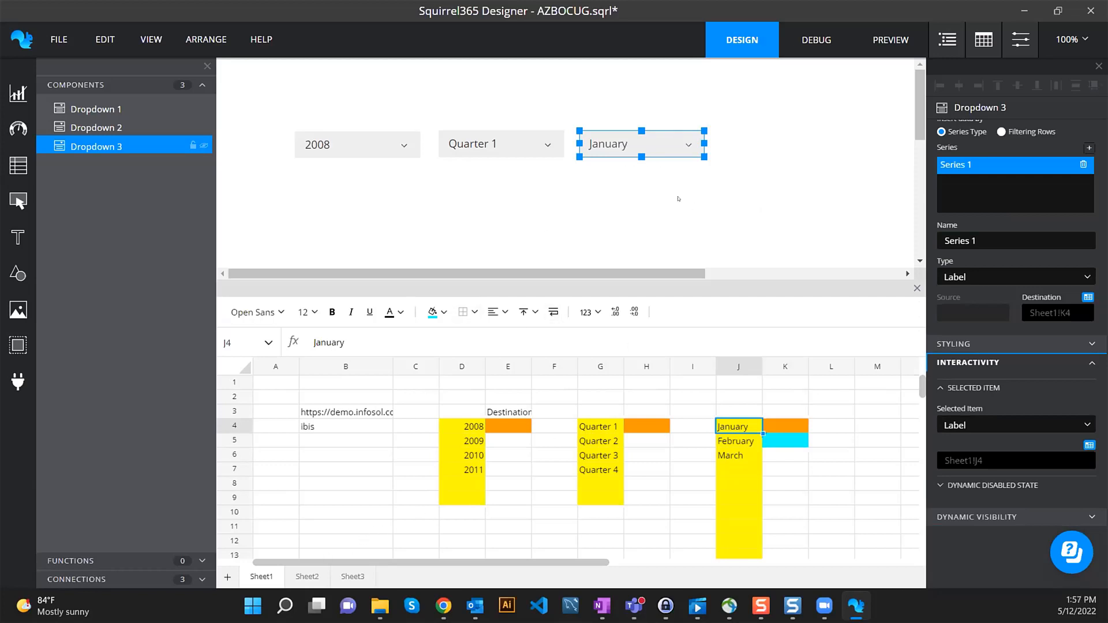
# - Move the 2008, Quarter 1 and January dropdowns up and to the left
pyautogui.moveTo(381, 152); pyautogui.dragTo(345, 130)
pyautogui.moveTo(465, 147); pyautogui.dragTo(422, 123)
pyautogui.moveTo(631, 137); pyautogui.dragTo(581, 116)
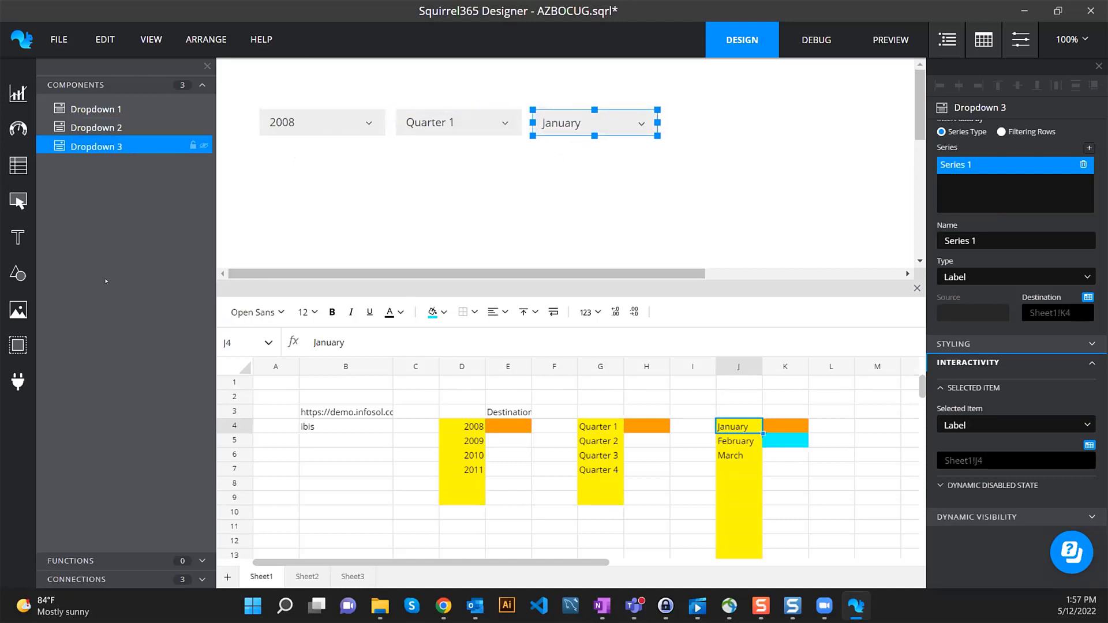
# - Add a new XDC cache query connection and compare the SalesNumbersByGroup and SalesNumbersByEmployee queries in InfoBurst
pyautogui.click(106, 577)
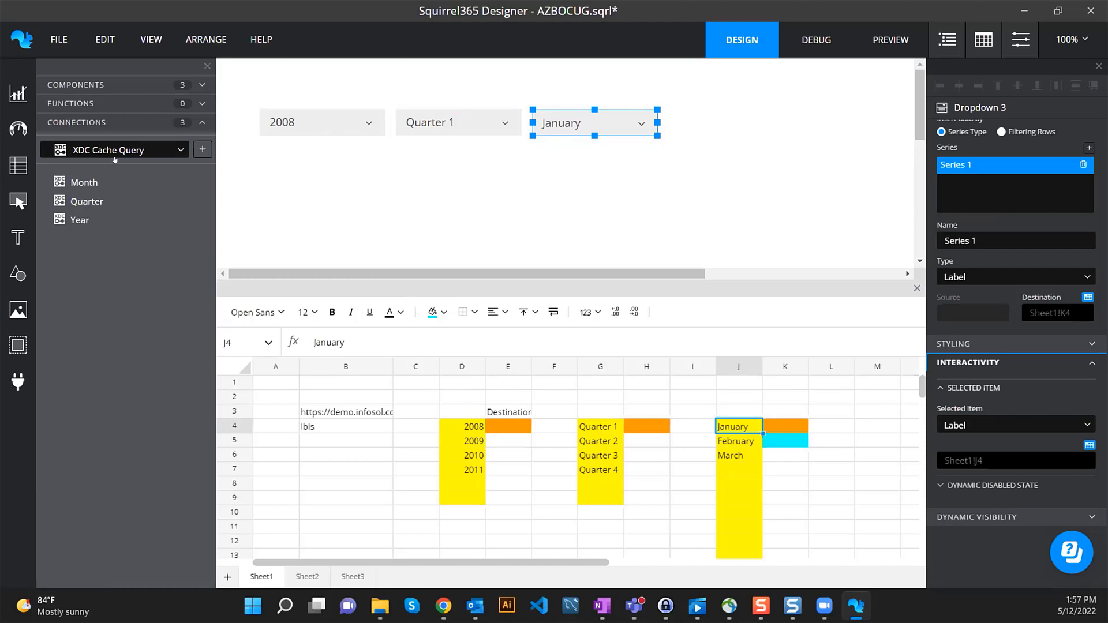
pyautogui.click(201, 149)
pyautogui.moveTo(443, 605)
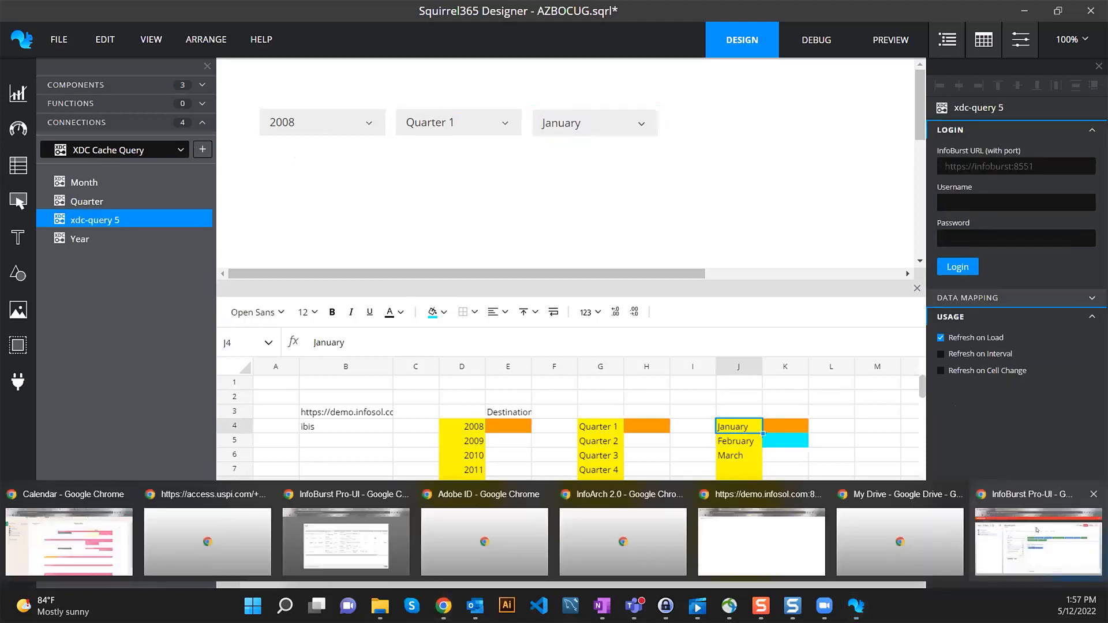
pyautogui.click(358, 531)
pyautogui.click(352, 376)
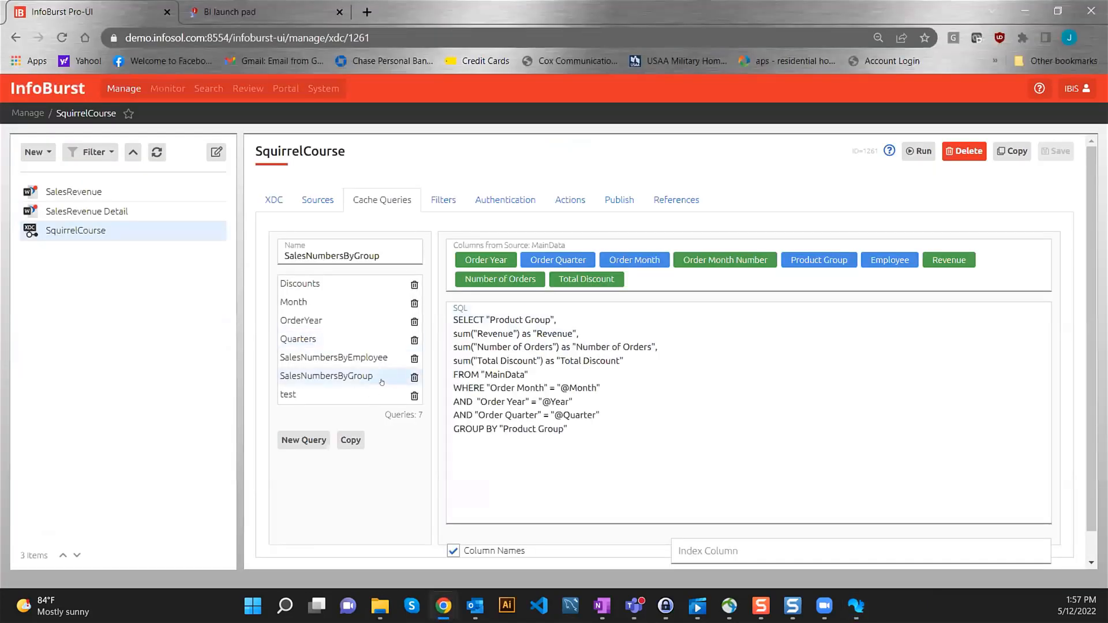
pyautogui.click(362, 361)
pyautogui.click(355, 374)
pyautogui.click(353, 364)
pyautogui.click(353, 374)
# - Rename the xdc-query 5 connection to Data
pyautogui.click(856, 605)
pyautogui.doubleClick(95, 218)
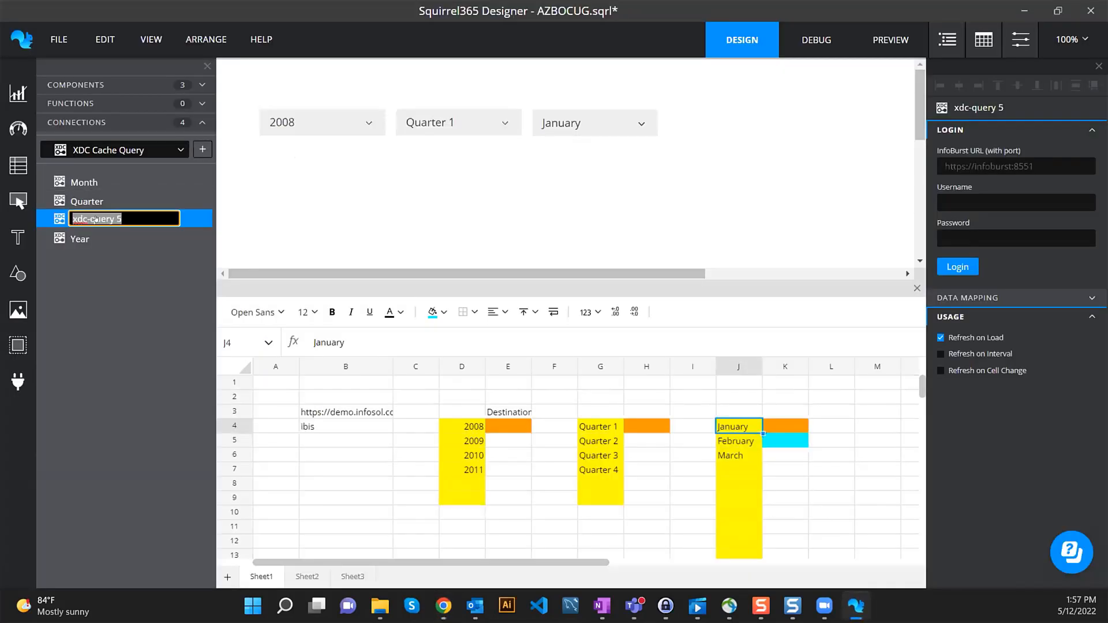
pyautogui.write('Data')
pyautogui.press('Return')
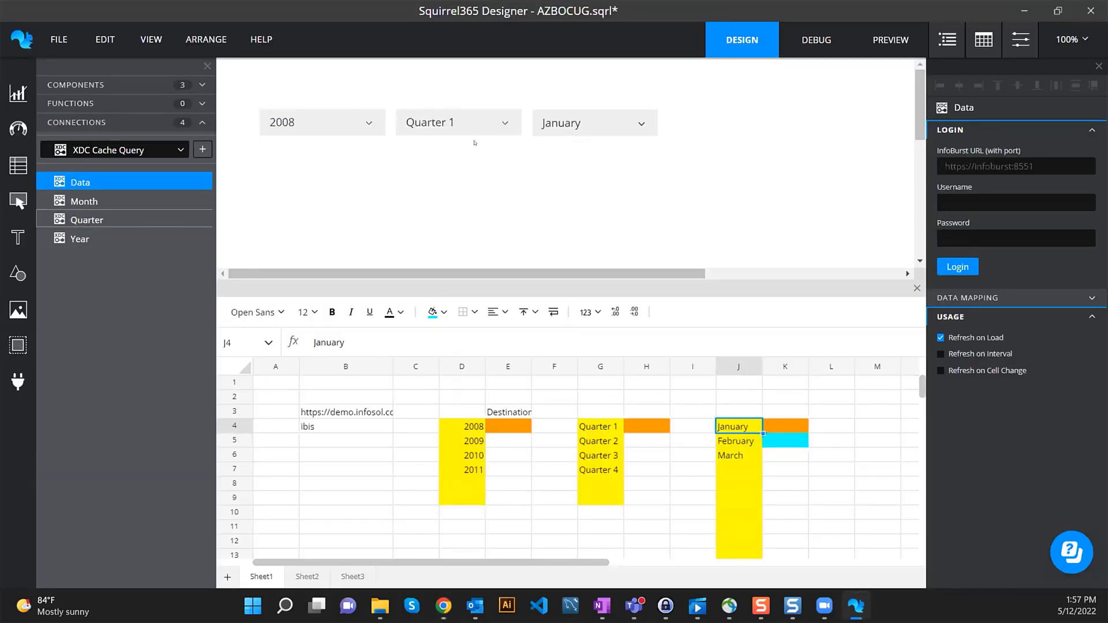
# - Bind the InfoBurst URL to Sheet1!B3 and log in with the username and password
pyautogui.click(1089, 152)
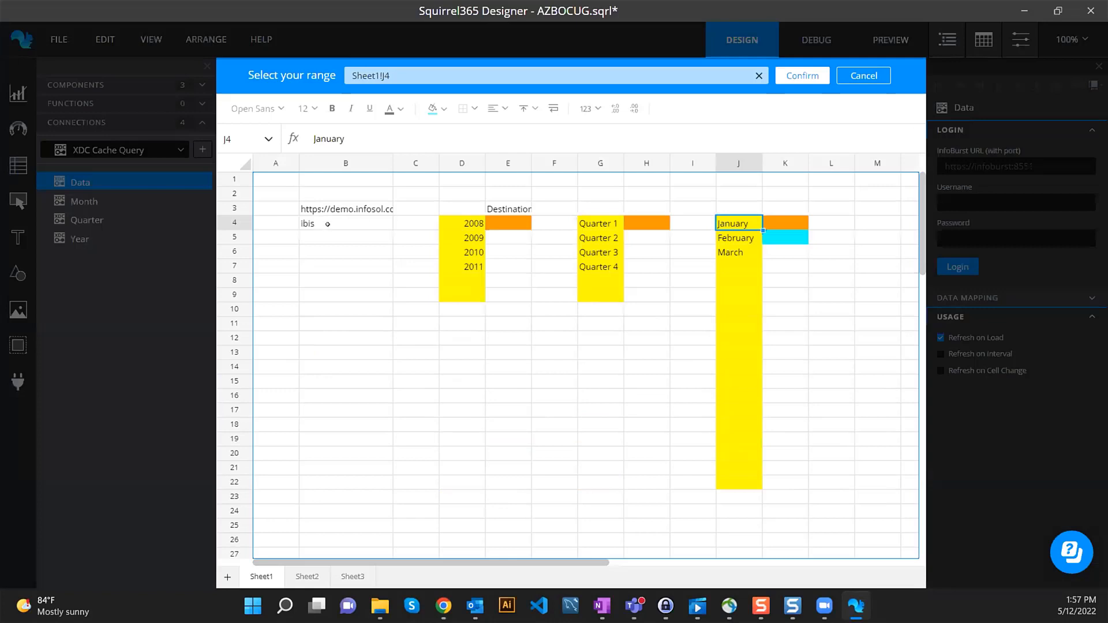
pyautogui.click(346, 209)
pyautogui.click(802, 76)
pyautogui.click(973, 202)
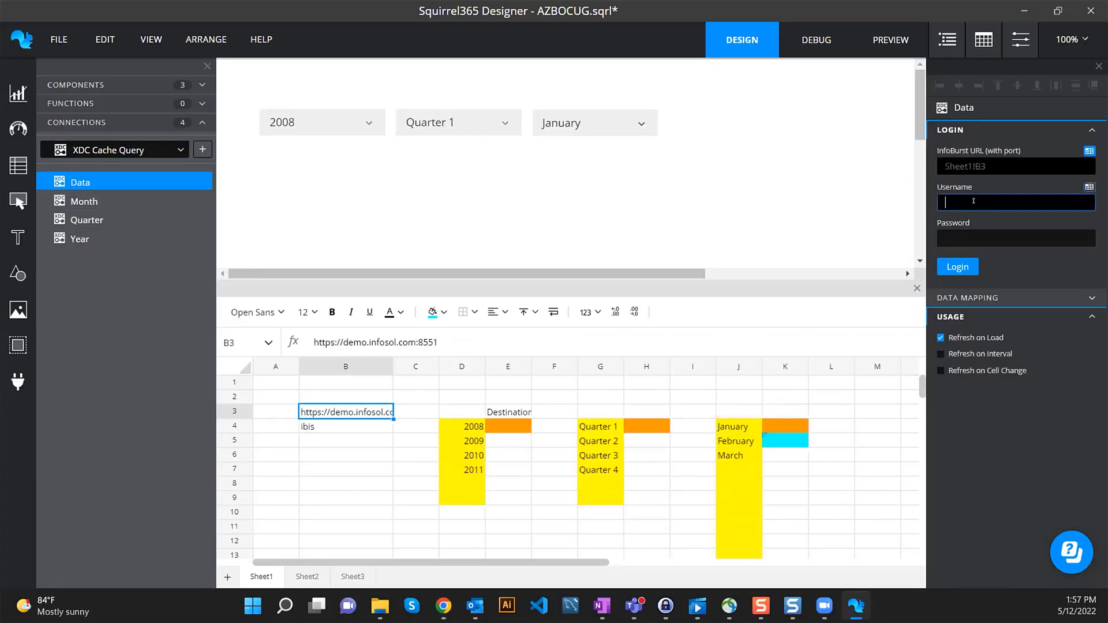
pyautogui.press('Tab')
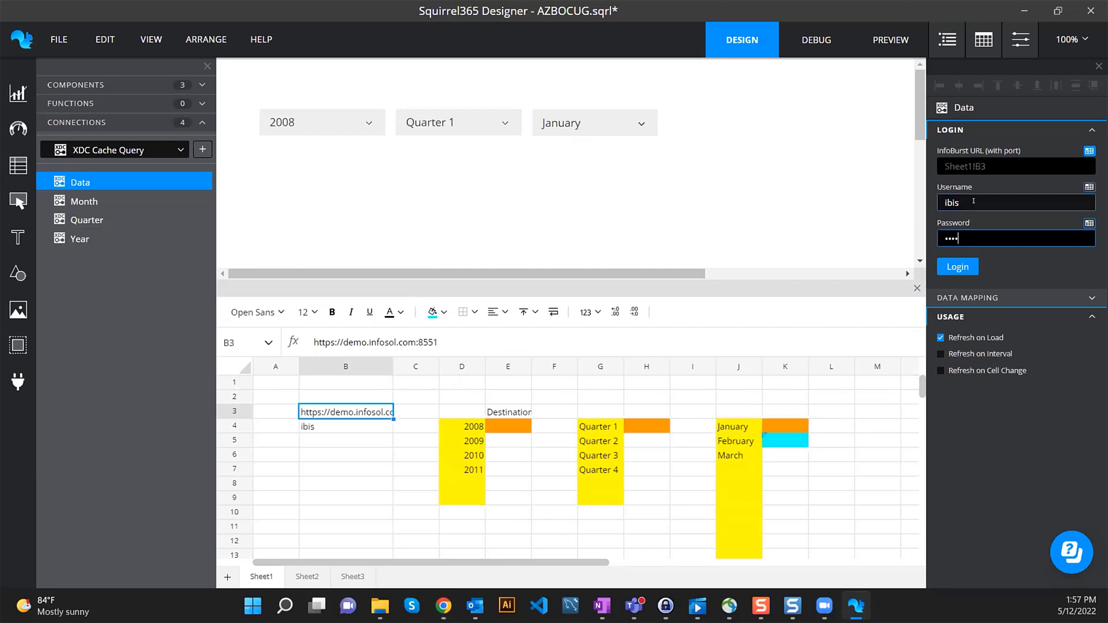
pyautogui.click(957, 267)
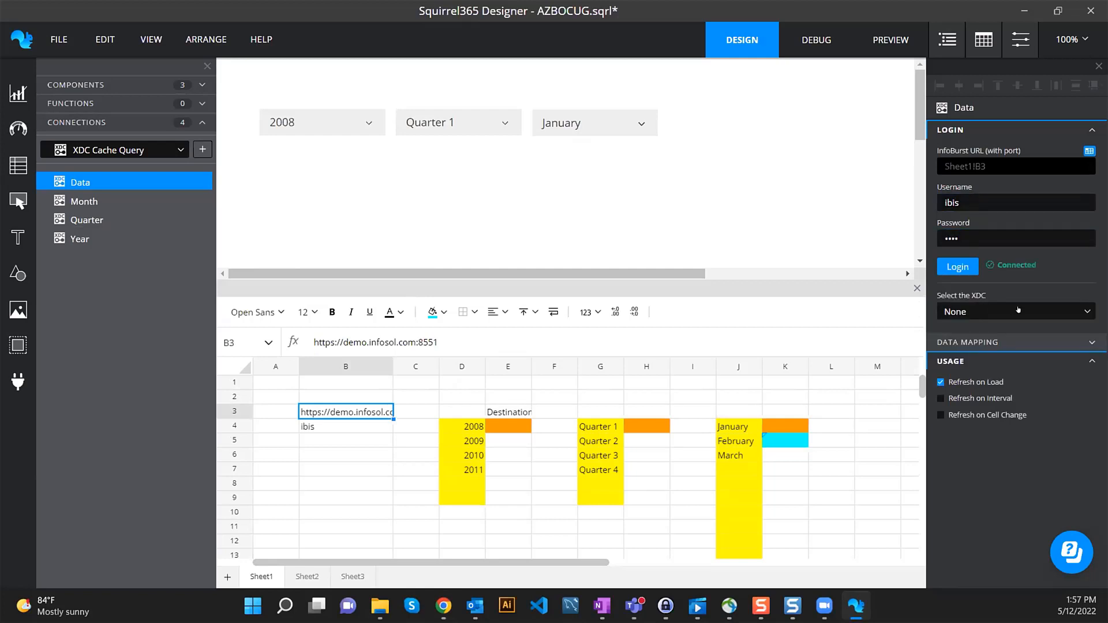
# - Select SquirrelCourse as the XDC
pyautogui.click(998, 312)
pyautogui.scroll(-10, 999, 354)
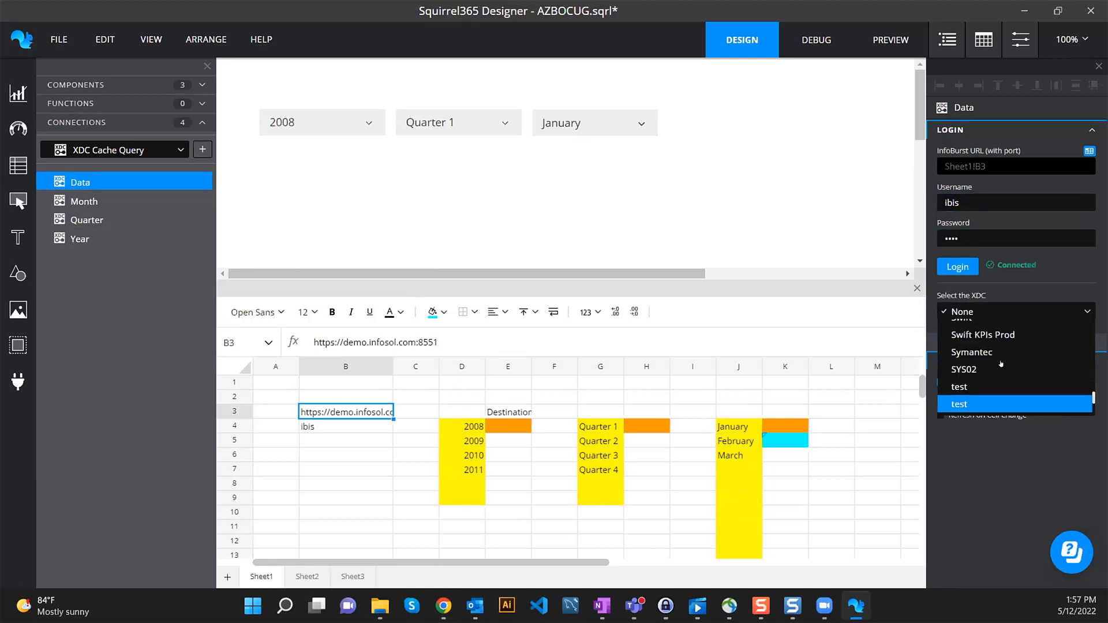
pyautogui.scroll(2, 1001, 362)
pyautogui.click(1012, 394)
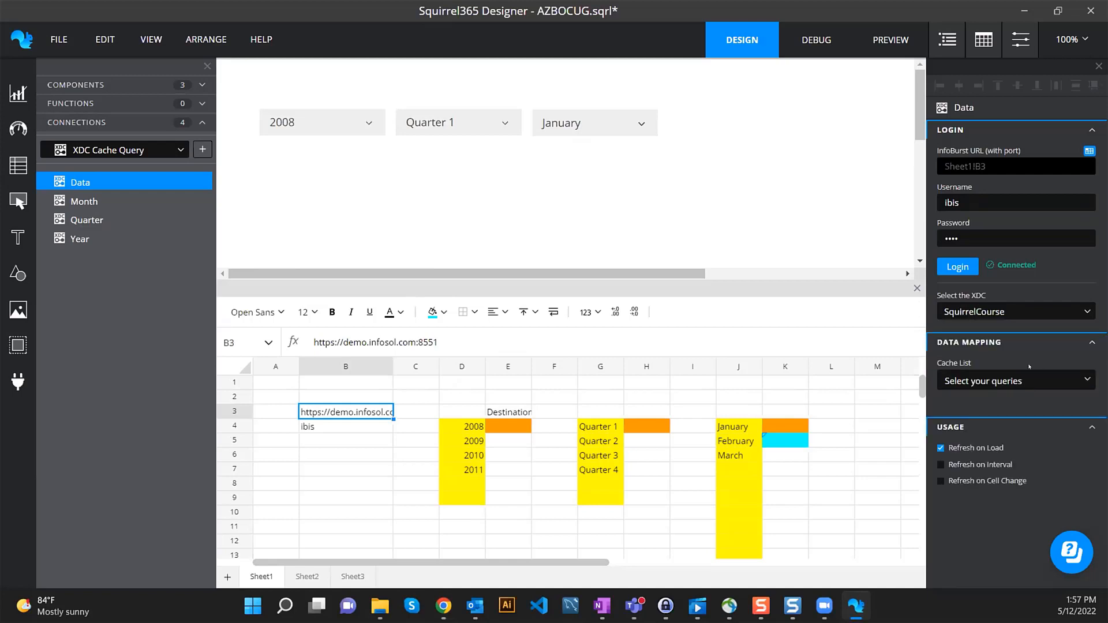
# - Tick SalesNumbersByGroup and SalesNumbersByEmployee in the Cache List and review their Month, Year, Quarter parameters
pyautogui.click(1022, 381)
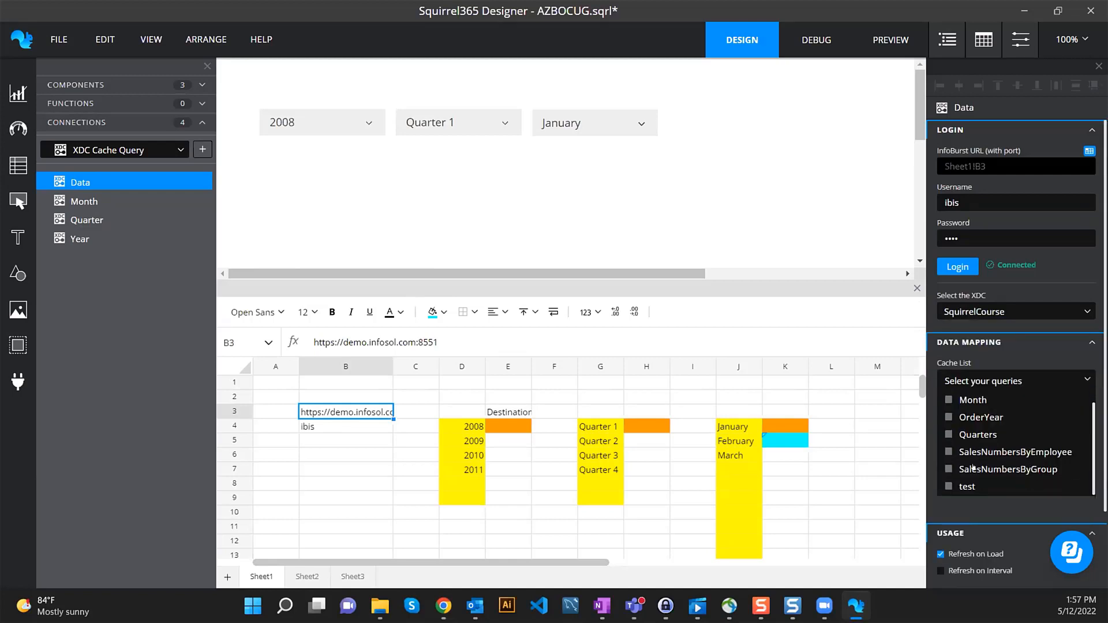
pyautogui.click(981, 468)
pyautogui.click(1004, 452)
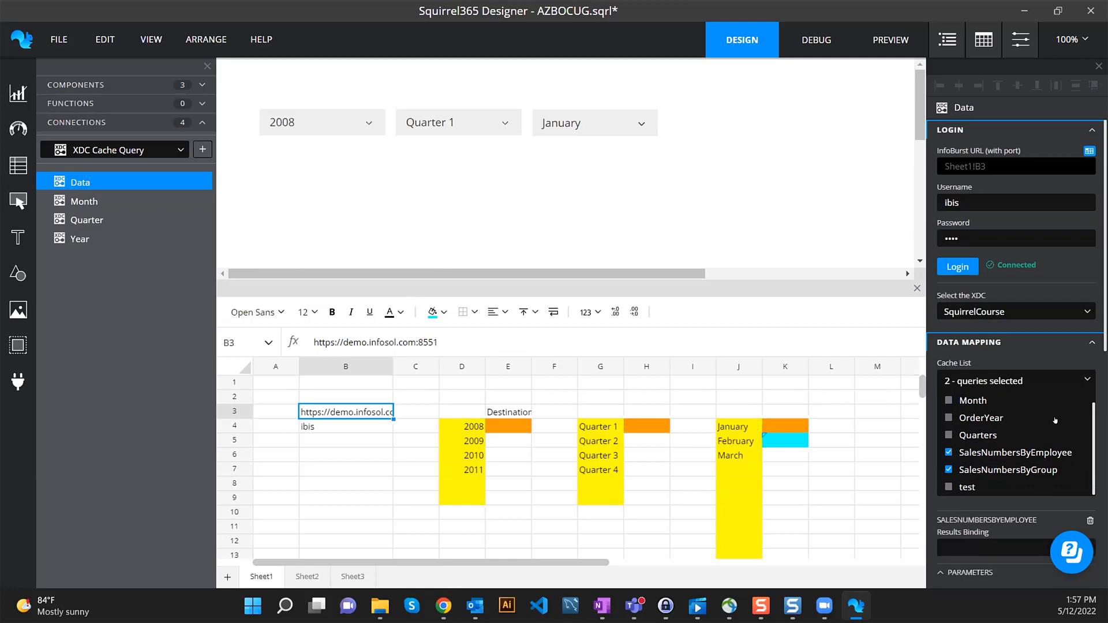
pyautogui.click(1091, 381)
pyautogui.scroll(-7, 1008, 297)
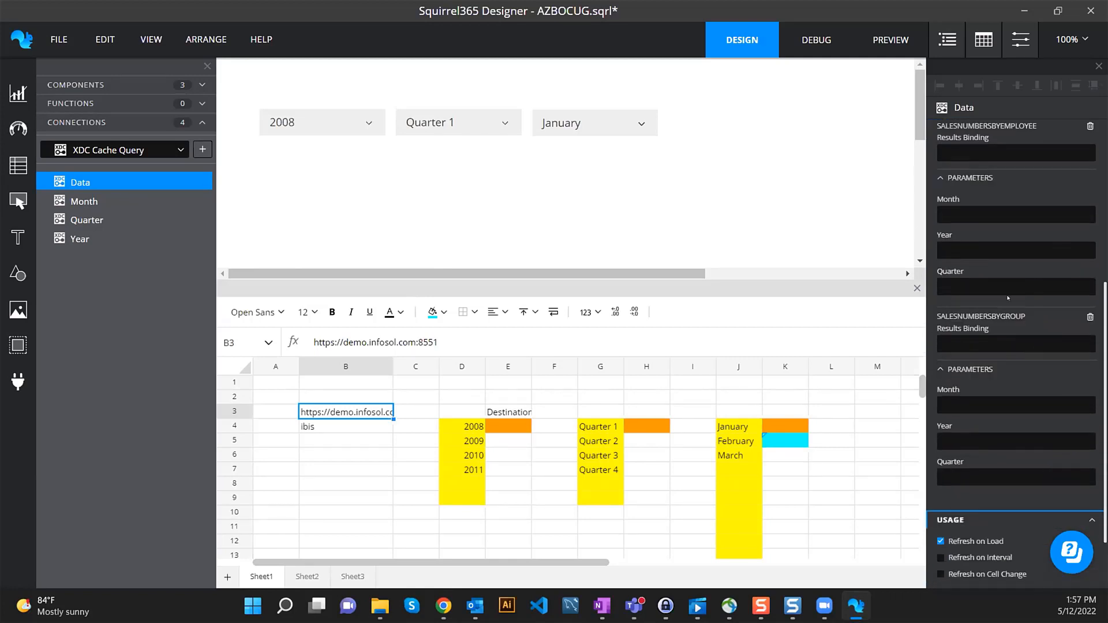
pyautogui.scroll(3, 1007, 297)
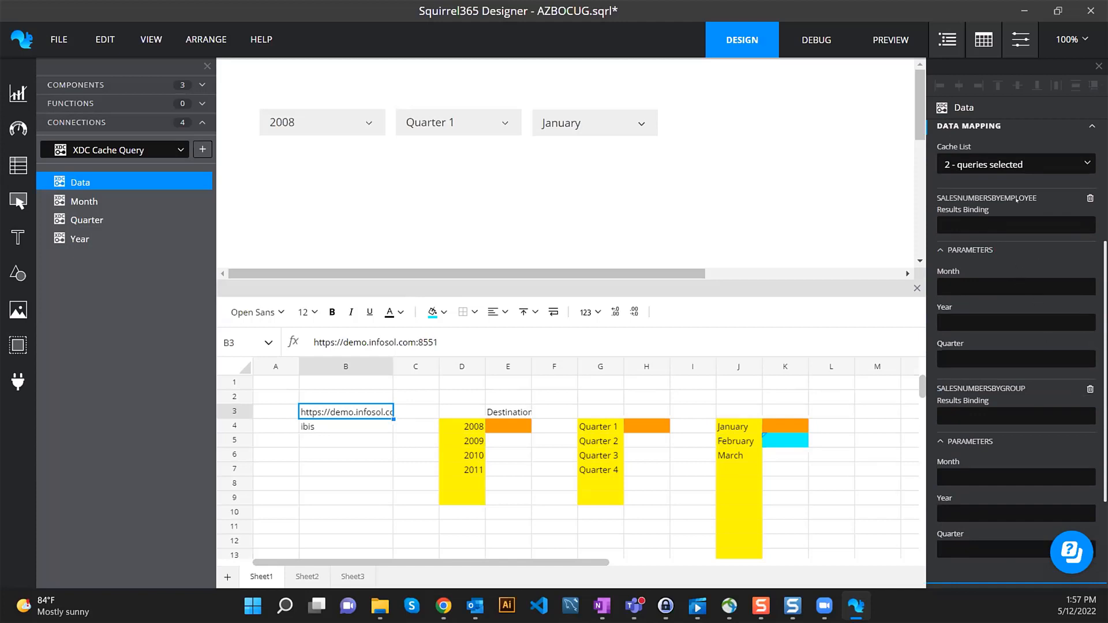
pyautogui.moveTo(1065, 209)
pyautogui.scroll(-2, 997, 352)
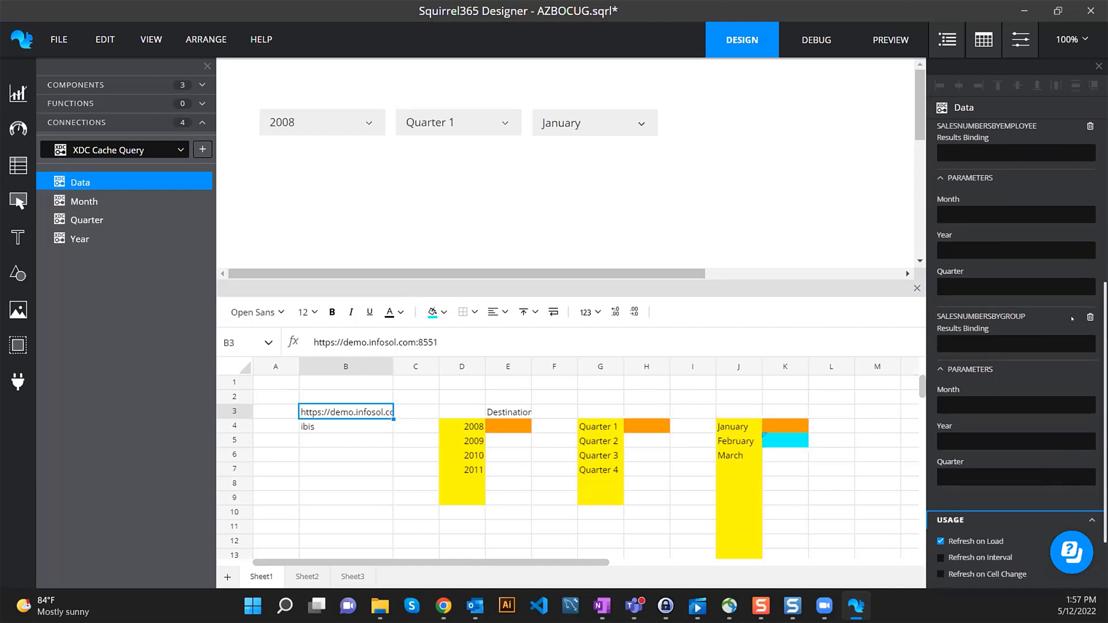
pyautogui.scroll(-2, 1073, 320)
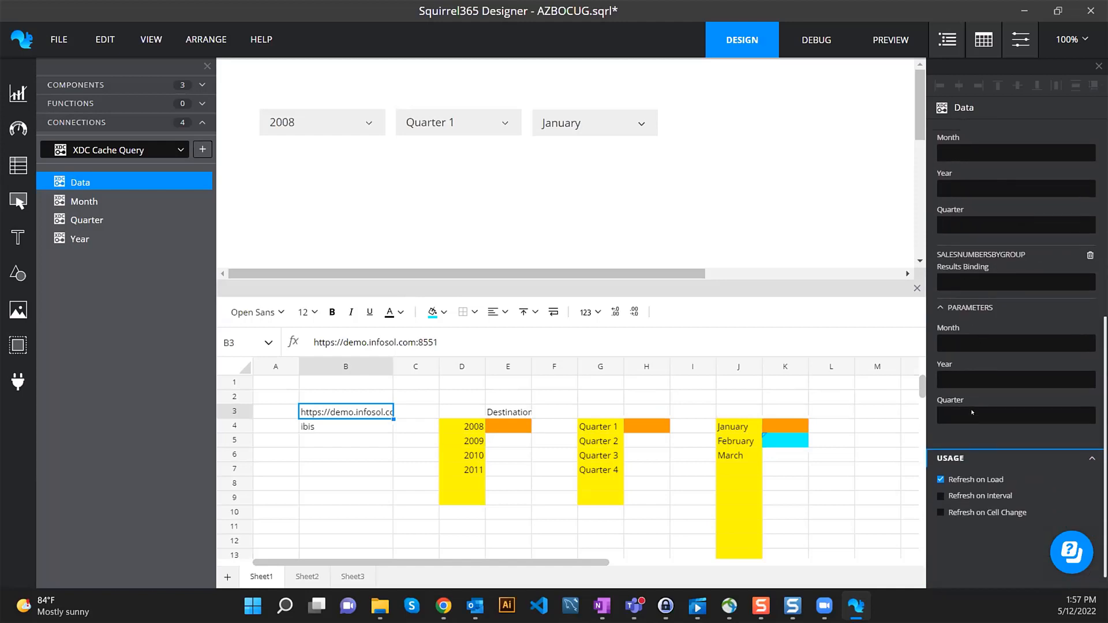
pyautogui.scroll(4, 972, 412)
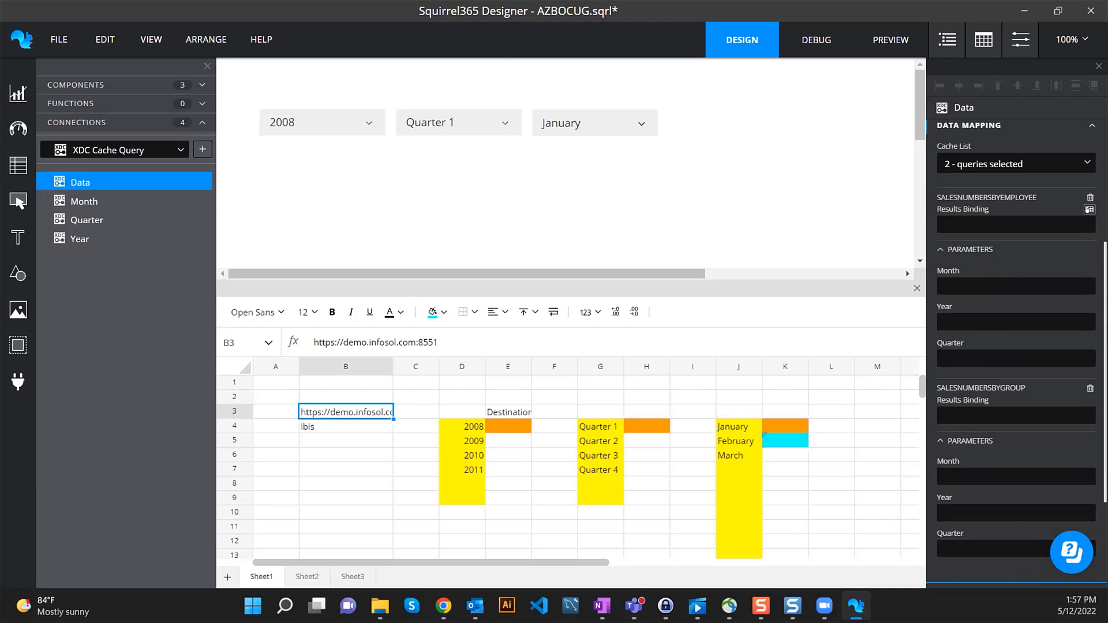
# - Open the empty Sheet2 from the results-binding picker, cancel, and check the InfoBurst query page
pyautogui.click(1088, 209)
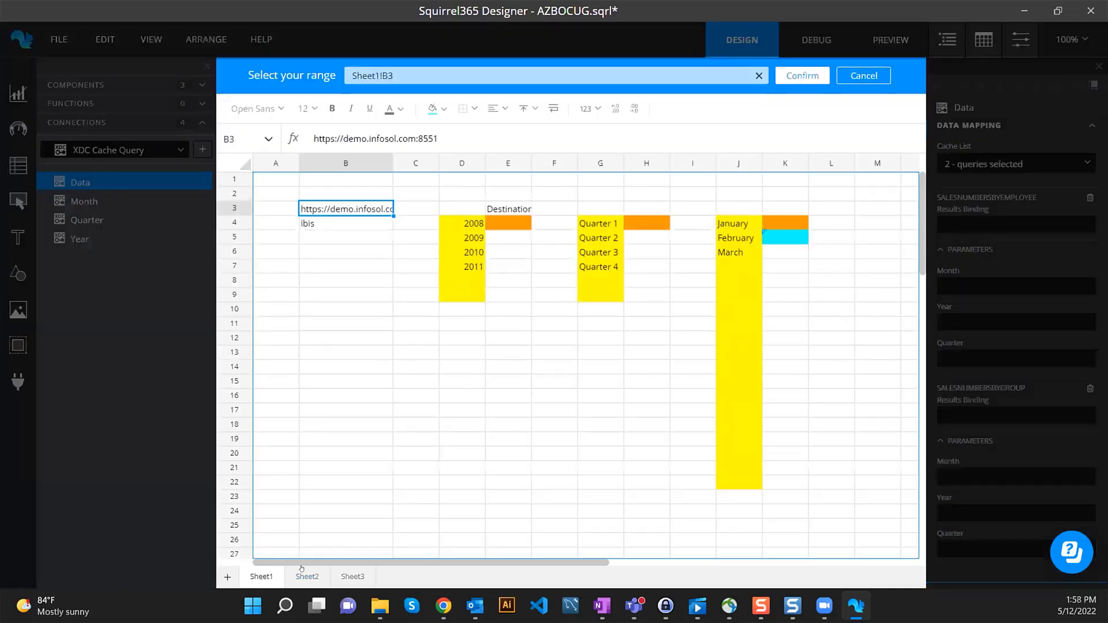
pyautogui.click(307, 576)
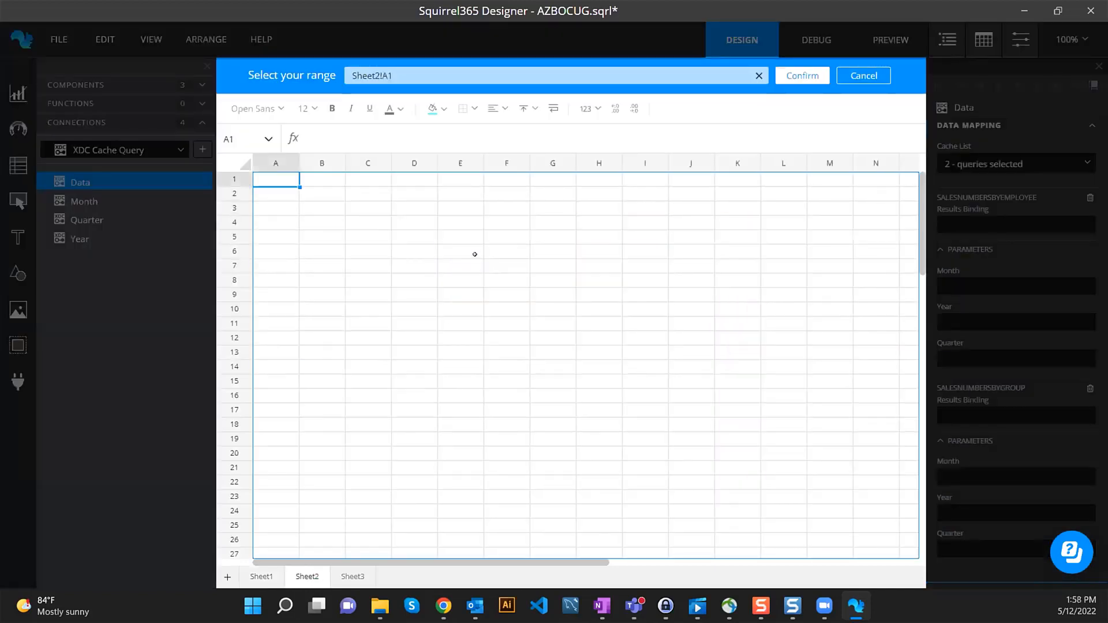
pyautogui.click(859, 76)
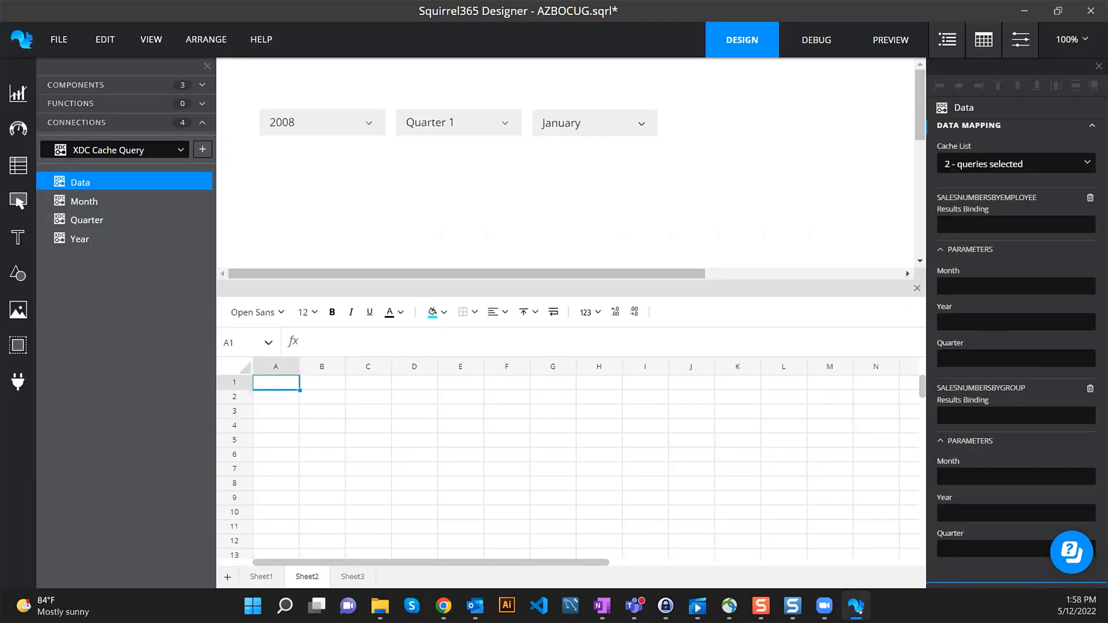
pyautogui.moveTo(443, 606)
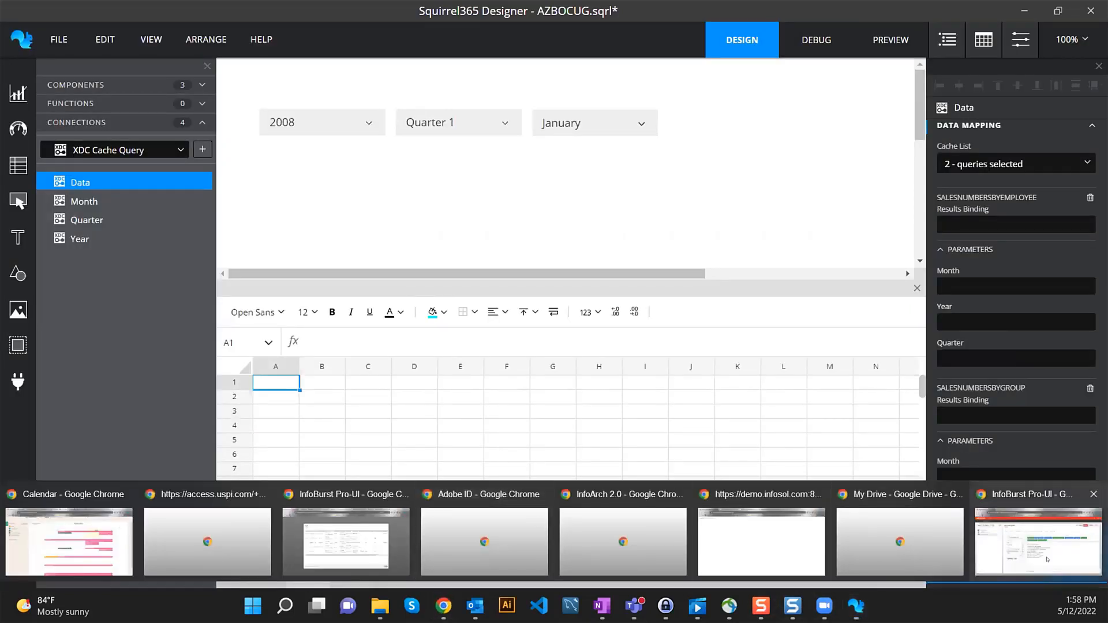
pyautogui.click(1047, 558)
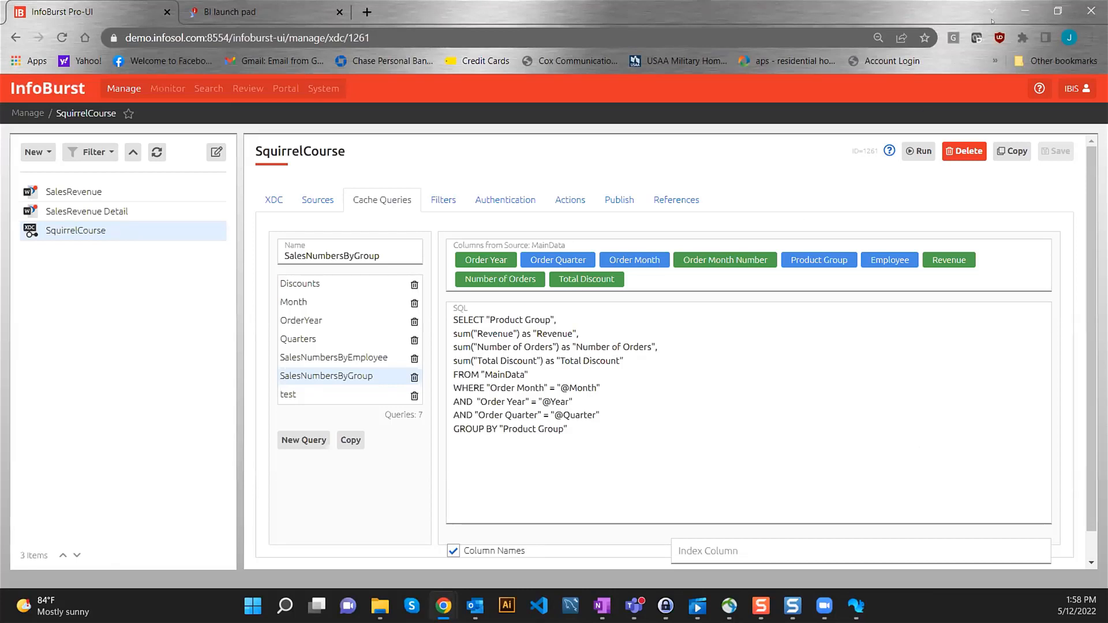
pyautogui.click(855, 606)
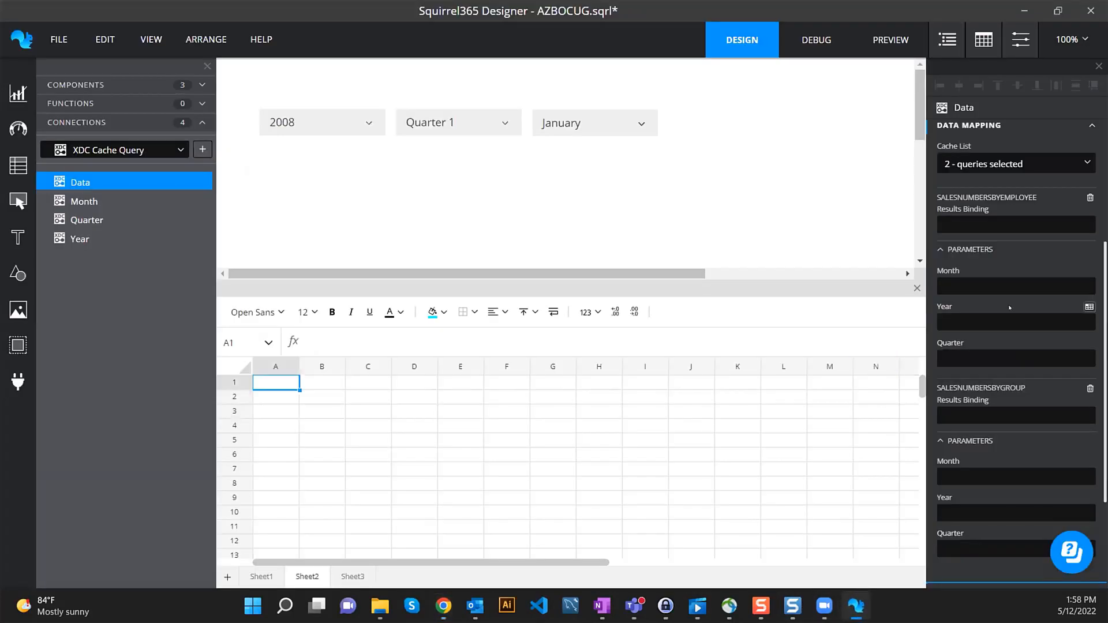
# - Bind the SalesNumbersByEmployee results to the range Sheet2!B2:E32
pyautogui.click(1088, 209)
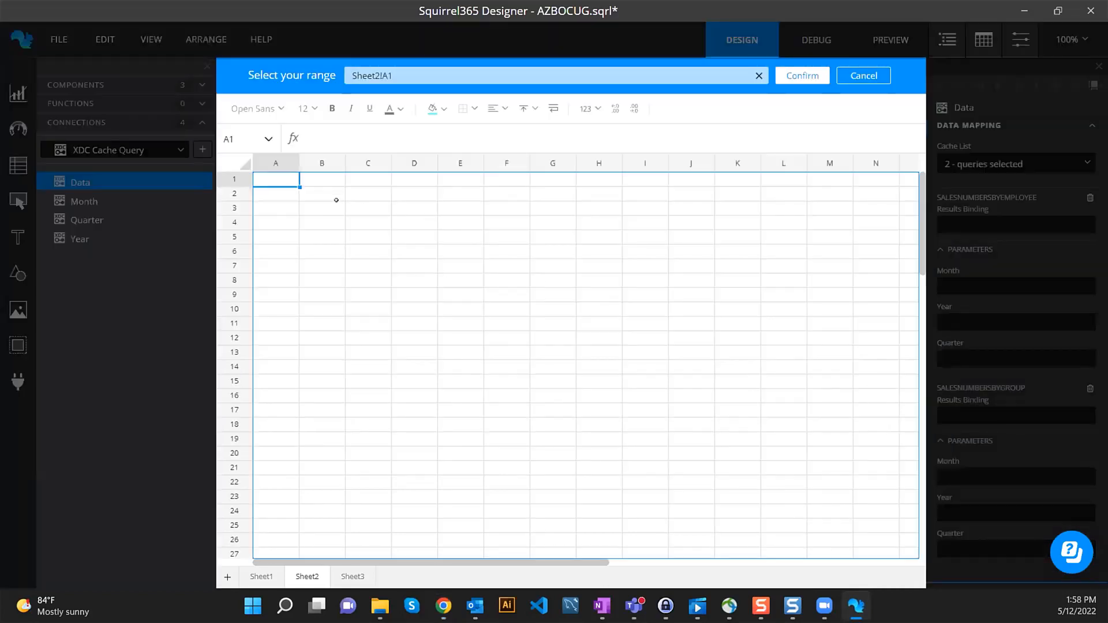
pyautogui.moveTo(324, 191); pyautogui.dragTo(447, 194)
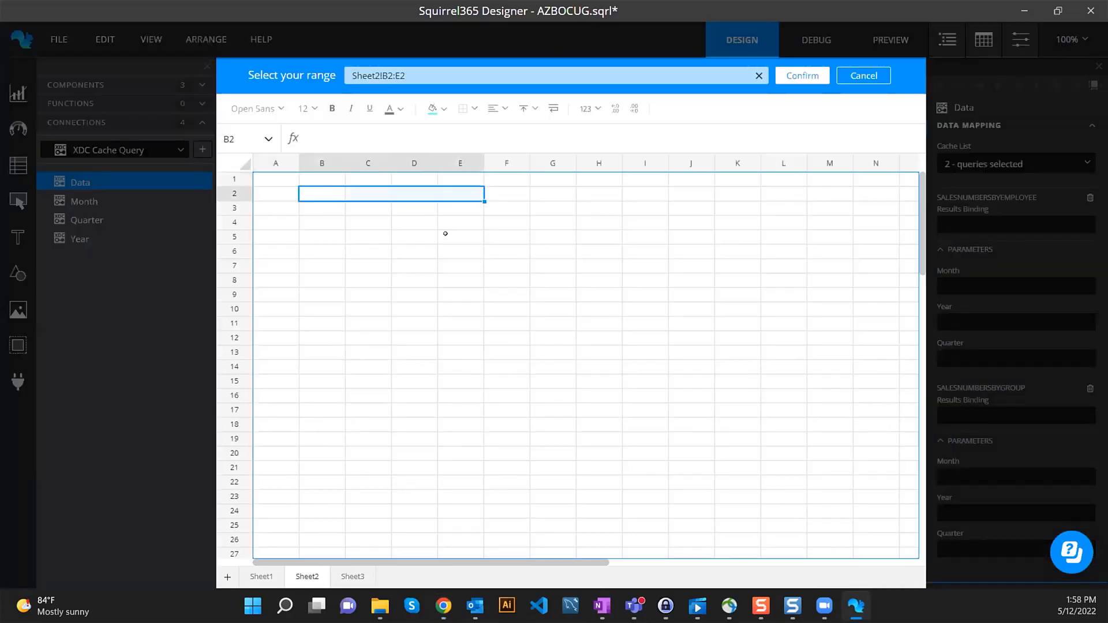
pyautogui.moveTo(446, 233); pyautogui.dragTo(474, 540)
pyautogui.click(799, 78)
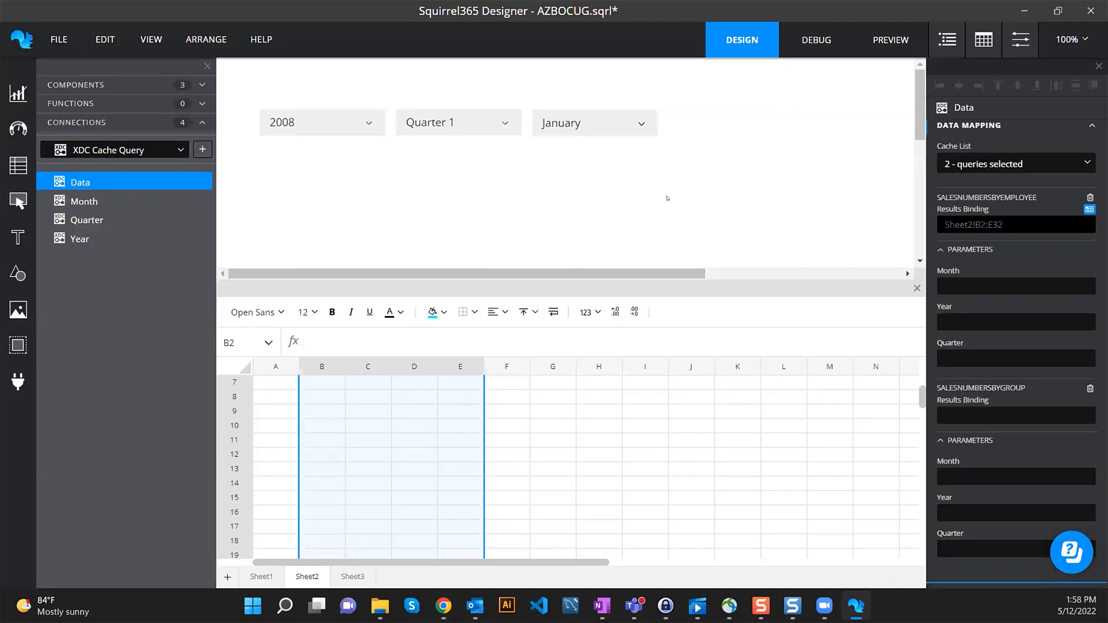
# - Fill the result block yellow and select its top row B2:E2
pyautogui.click(439, 312)
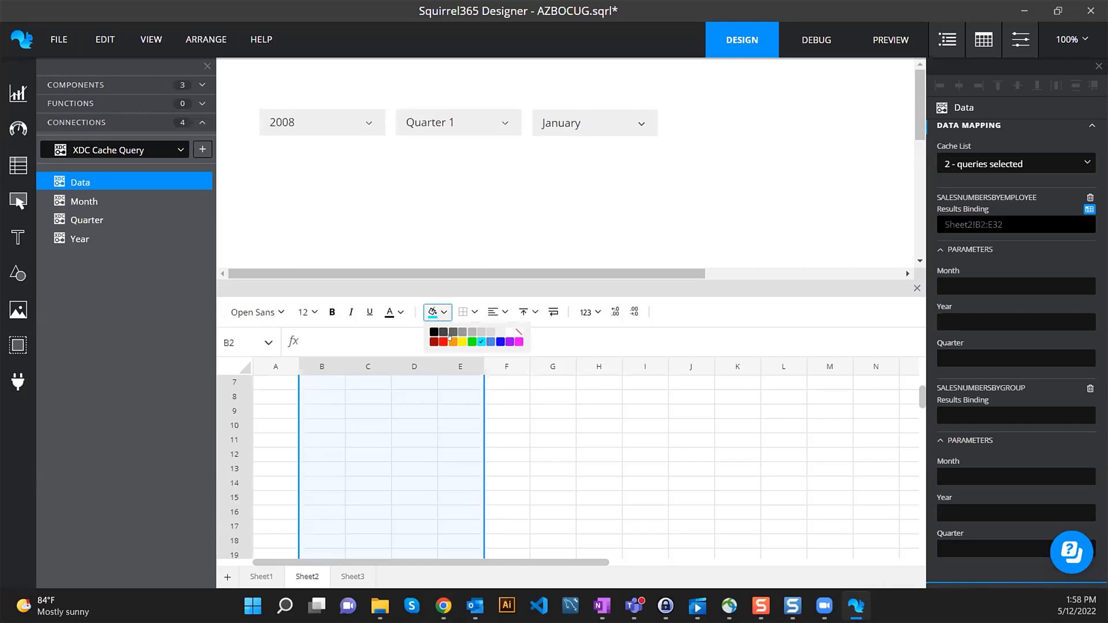
pyautogui.click(454, 341)
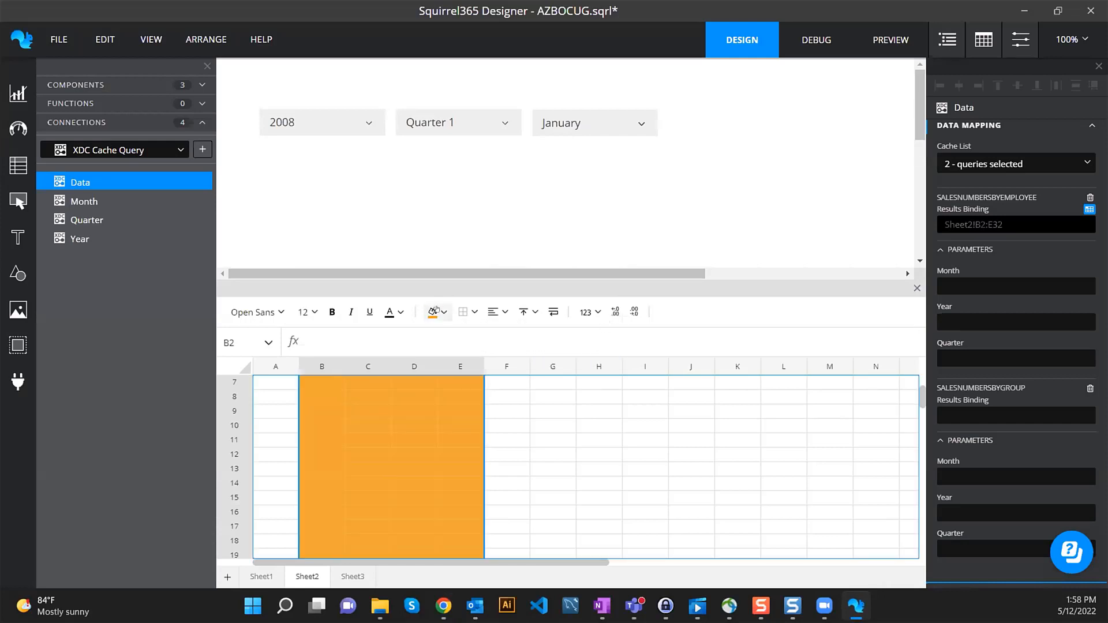
pyautogui.click(462, 341)
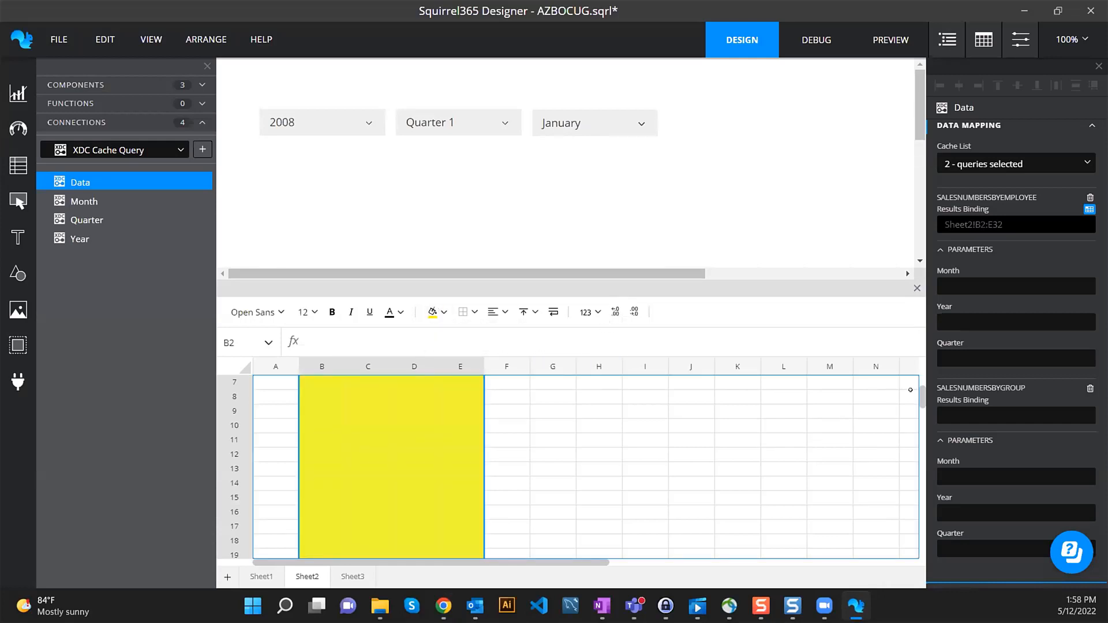
pyautogui.moveTo(919, 394); pyautogui.dragTo(918, 375)
pyautogui.moveTo(357, 392); pyautogui.dragTo(465, 392)
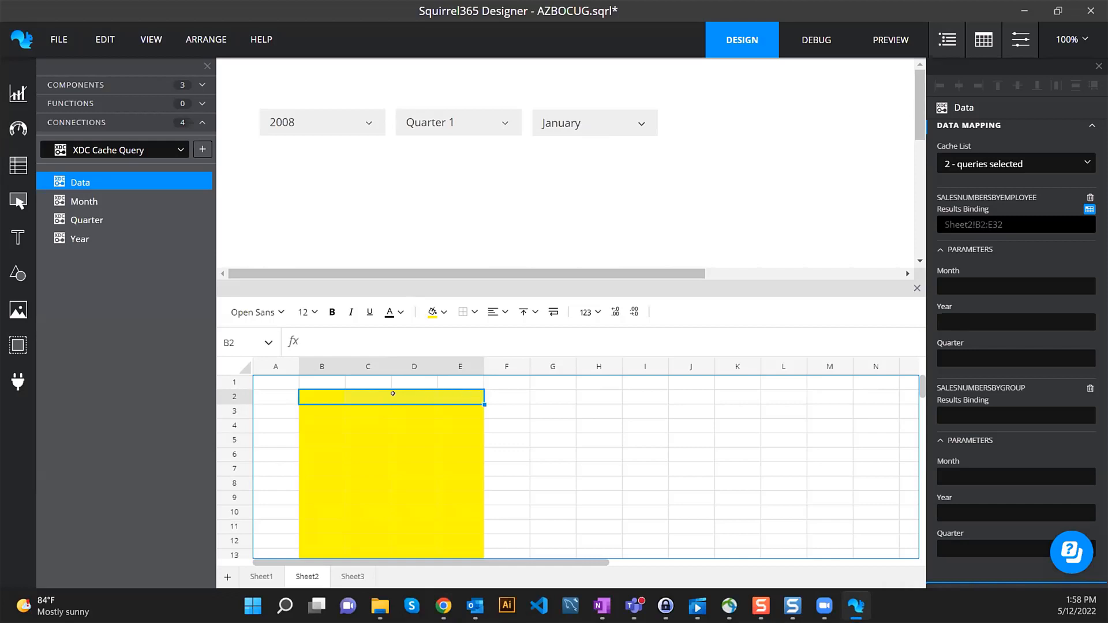
# - Highlight the employee results block on Sheet2, marking B2:E8
pyautogui.moveTo(319, 397); pyautogui.dragTo(414, 397)
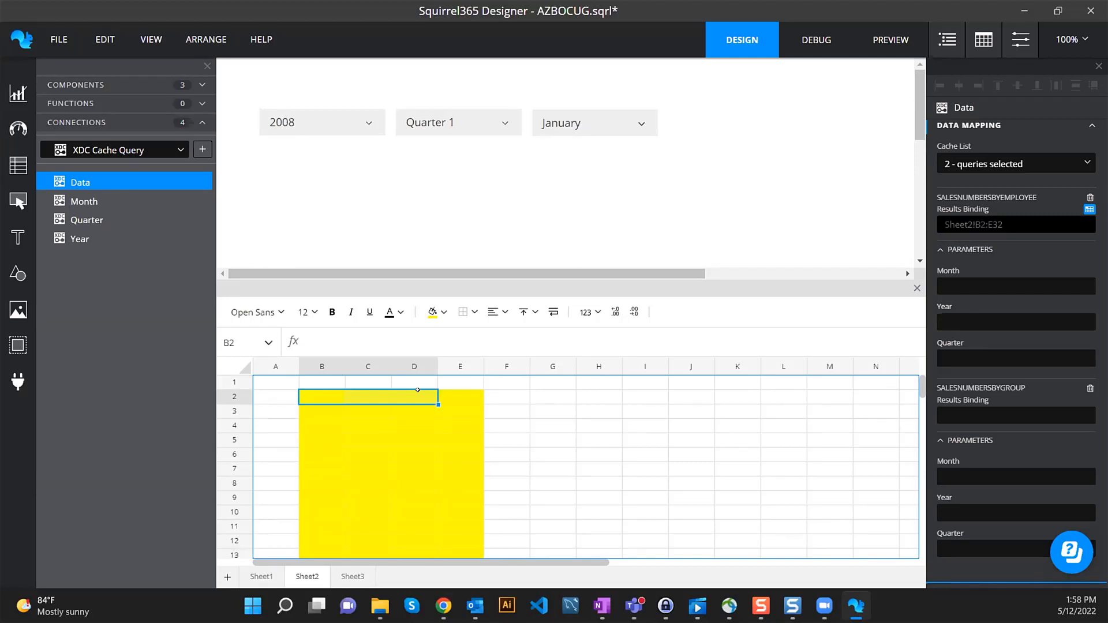
pyautogui.moveTo(321, 395); pyautogui.dragTo(413, 394)
pyautogui.moveTo(326, 393); pyautogui.dragTo(321, 440)
pyautogui.moveTo(363, 399); pyautogui.dragTo(364, 427)
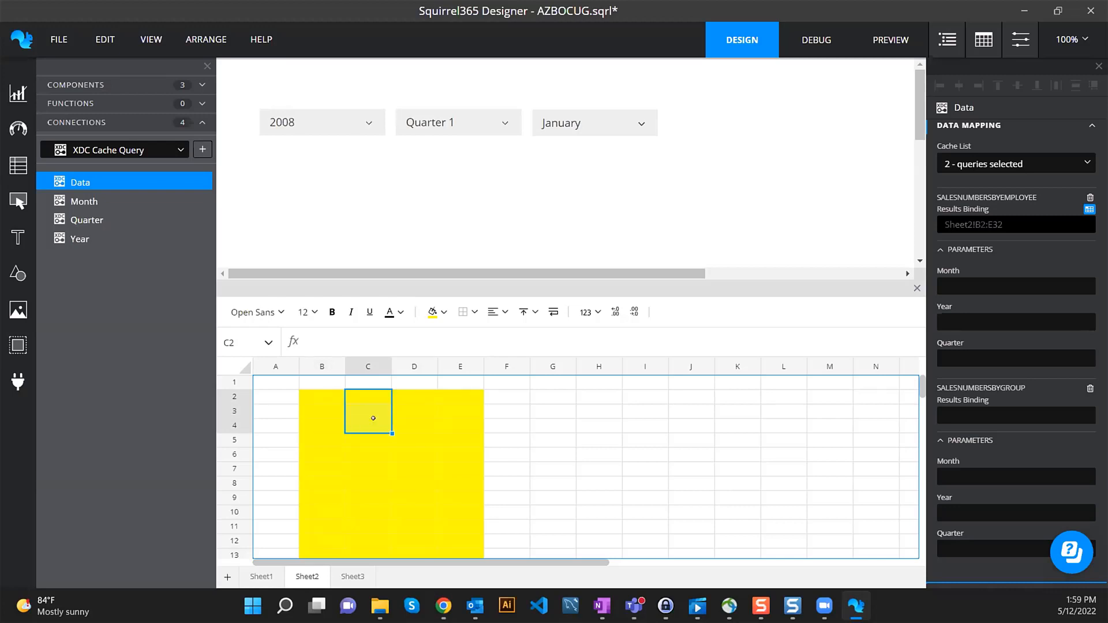
pyautogui.moveTo(320, 409); pyautogui.dragTo(483, 530)
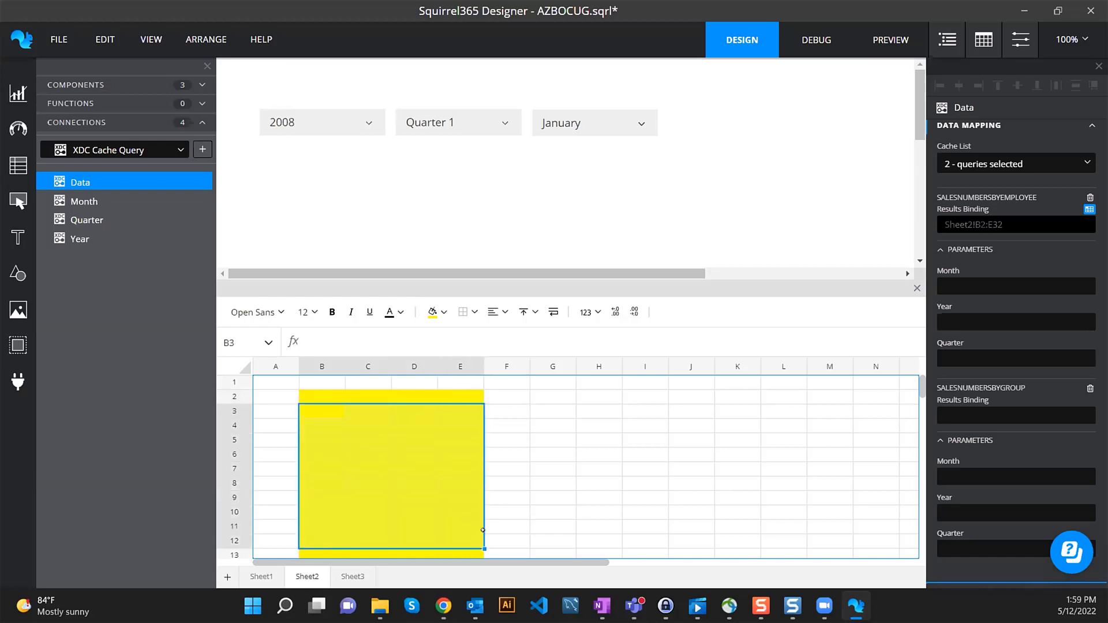
pyautogui.moveTo(321, 396); pyautogui.dragTo(468, 477)
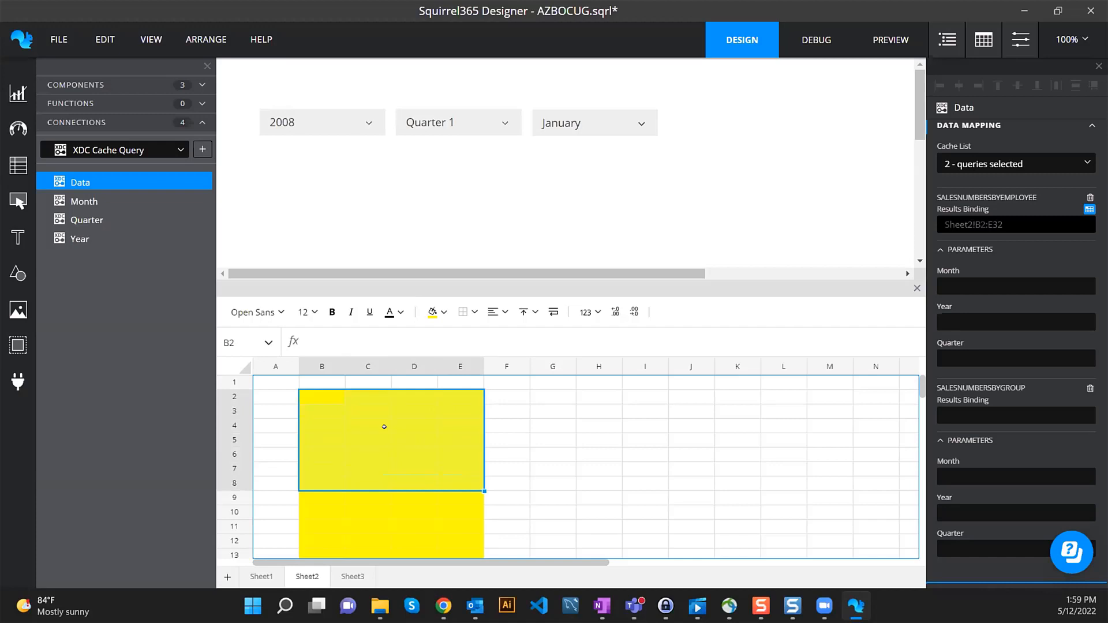
# - Bind the employee query's Month, Year and Quarter to Sheet1 cells E4, H4 and K4
pyautogui.moveTo(1057, 280)
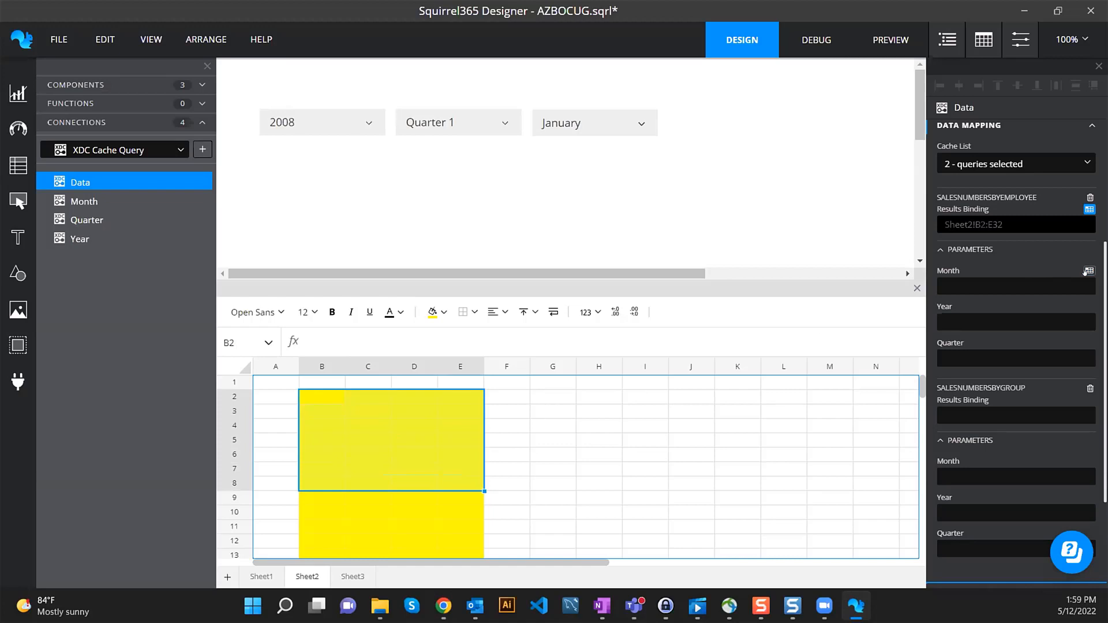
pyautogui.click(1088, 270)
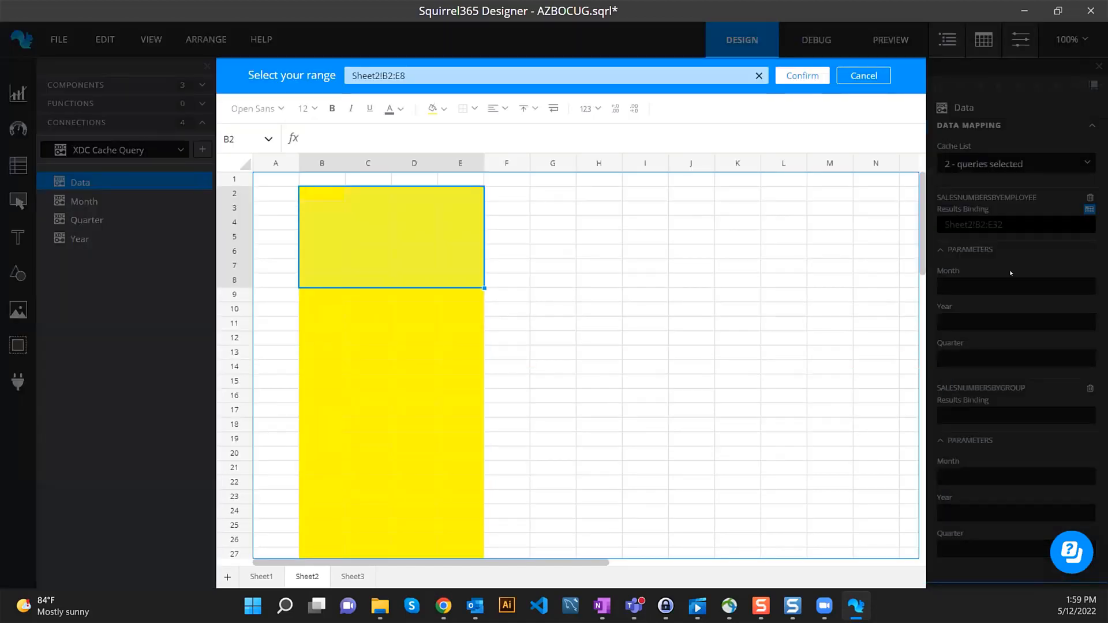
pyautogui.click(261, 576)
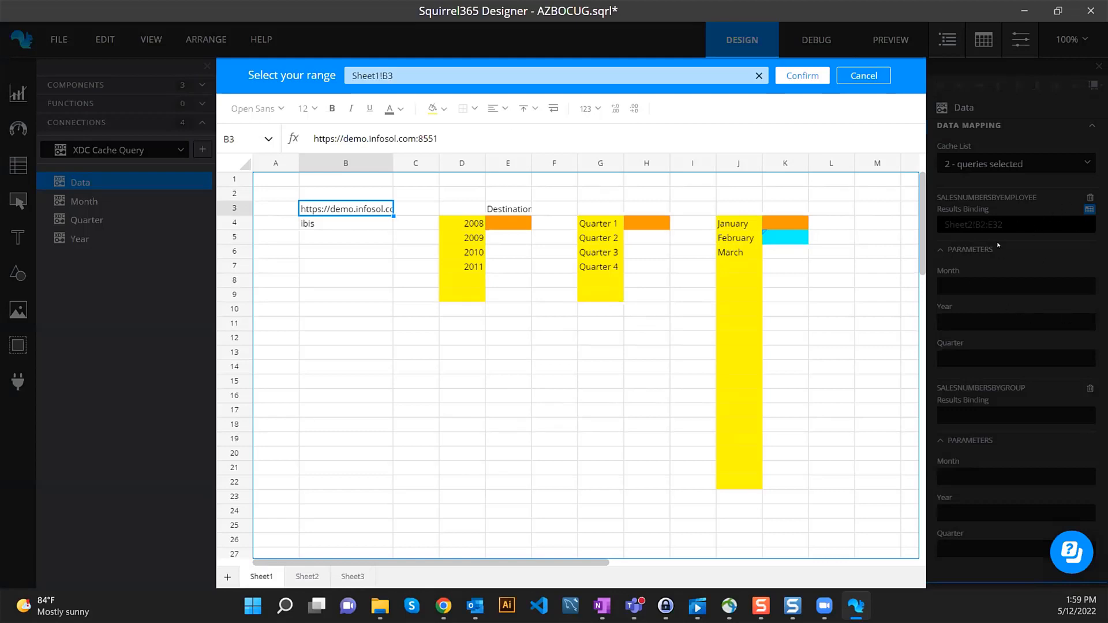
pyautogui.click(503, 222)
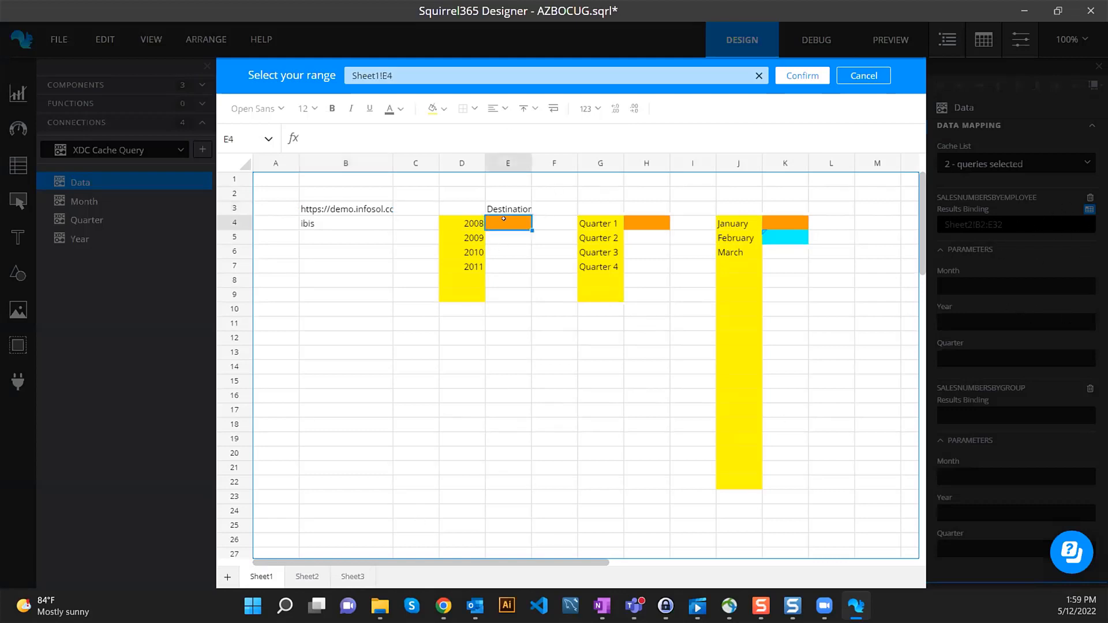
pyautogui.click(806, 77)
pyautogui.click(1089, 306)
pyautogui.click(641, 222)
pyautogui.click(802, 75)
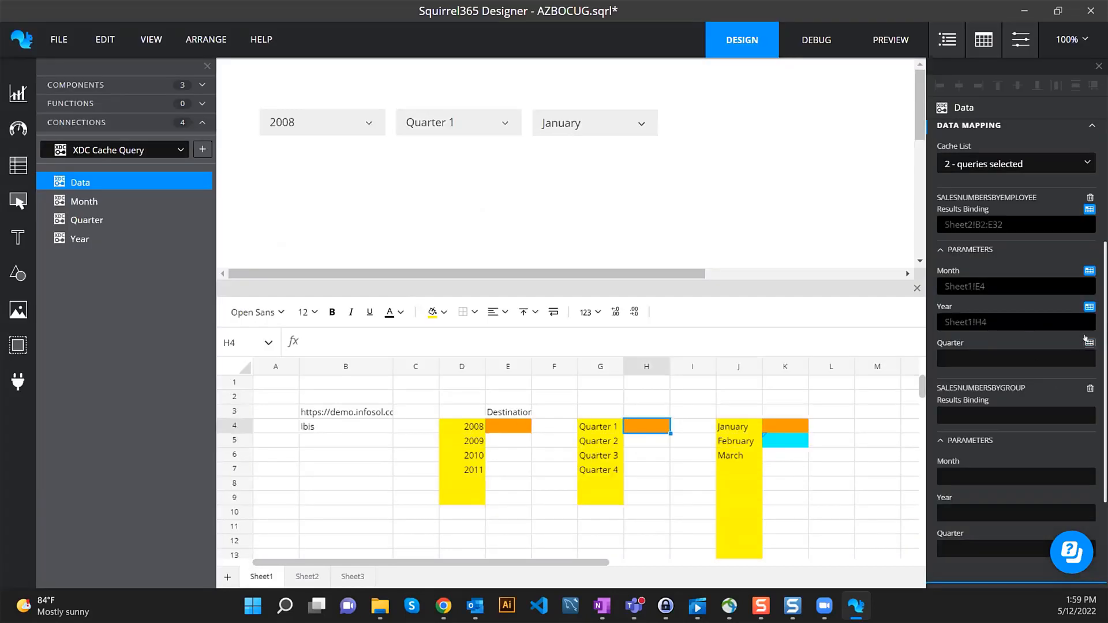
pyautogui.click(1089, 343)
pyautogui.click(779, 223)
pyautogui.click(802, 76)
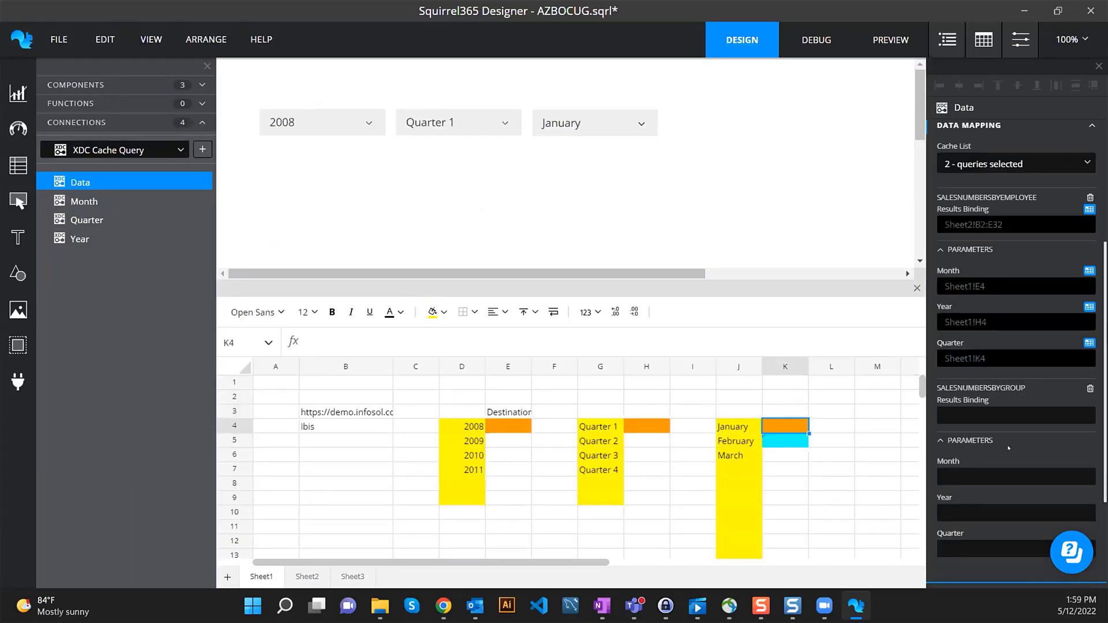
# - Bind the group query's results to Sheet2!G2:J32 and fill that range yellow
pyautogui.scroll(-1, 1004, 443)
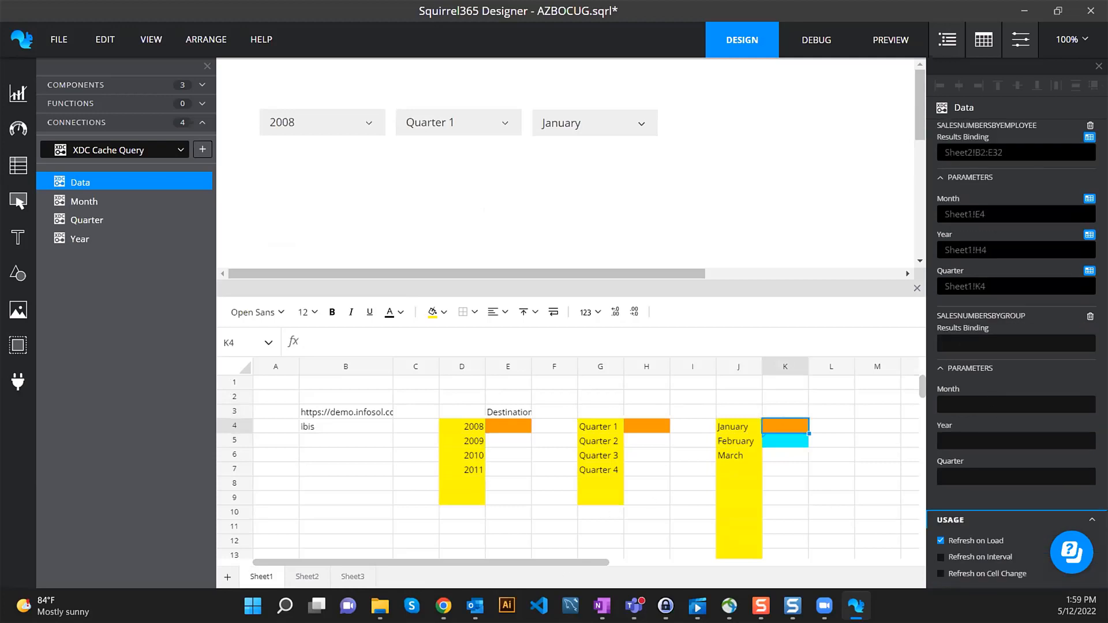
pyautogui.click(1089, 328)
pyautogui.click(307, 577)
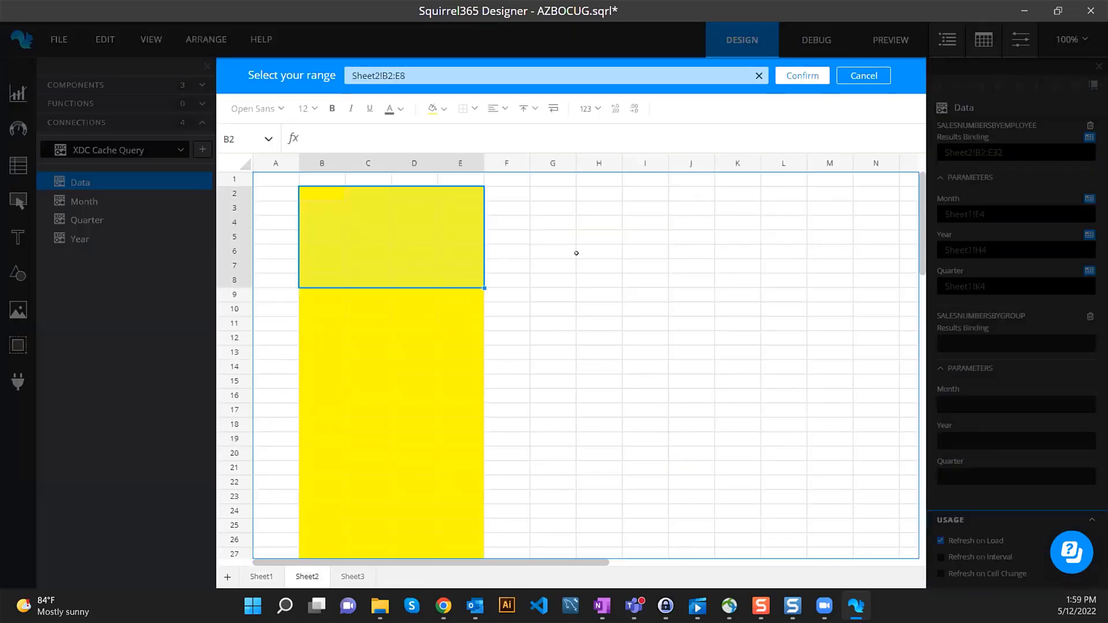
pyautogui.moveTo(565, 196); pyautogui.dragTo(680, 199)
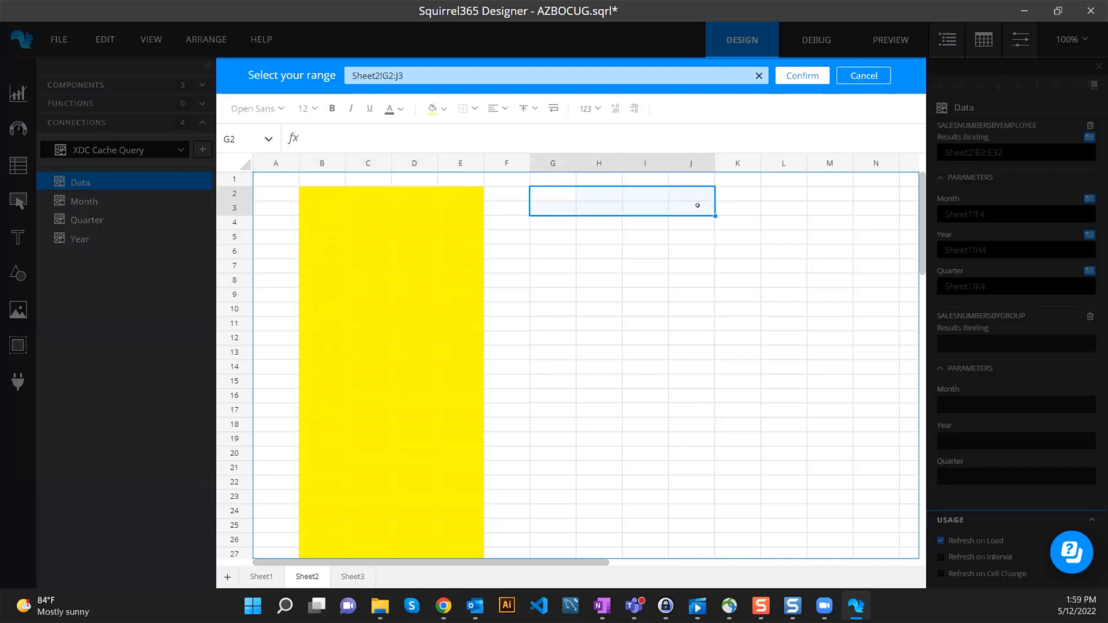
pyautogui.moveTo(698, 206); pyautogui.dragTo(680, 485)
pyautogui.click(802, 76)
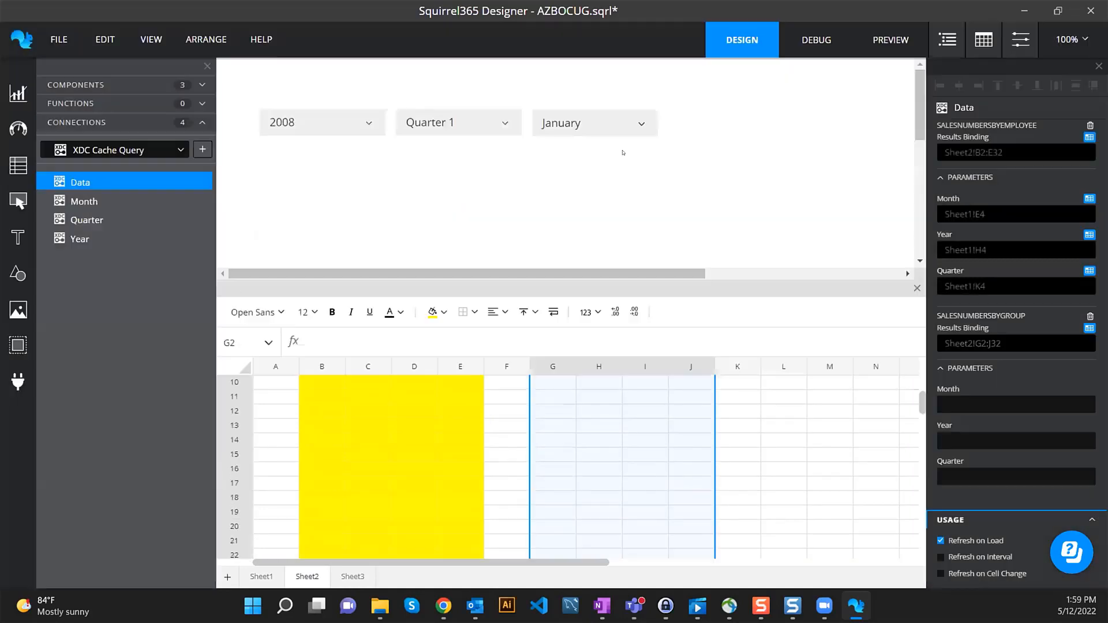
pyautogui.click(432, 312)
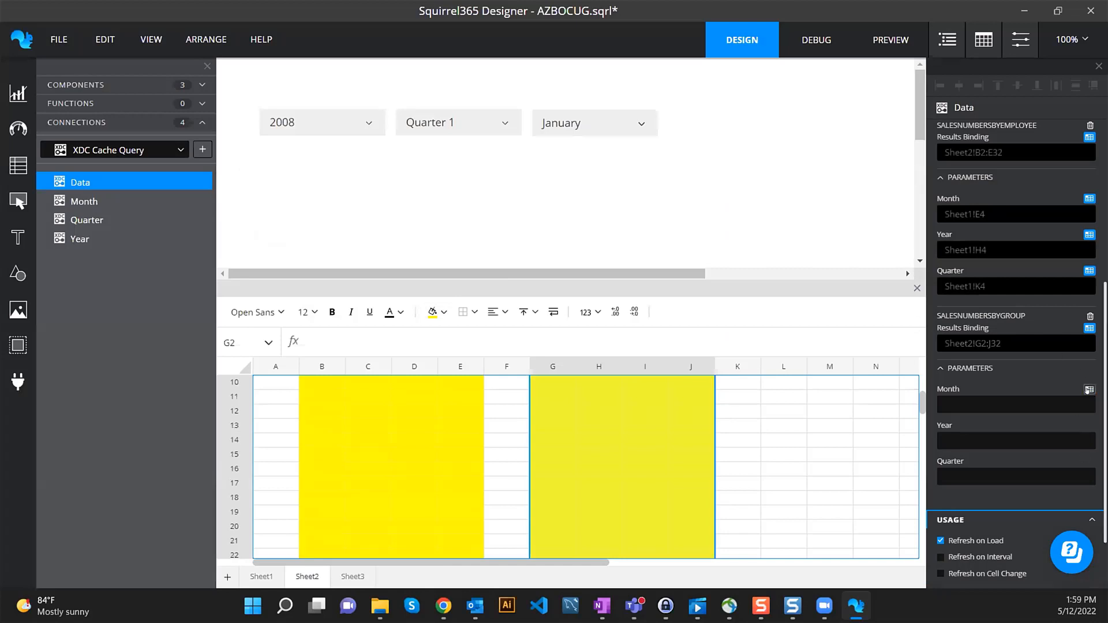
# - Bind the group query's Month, Year and Quarter to Sheet1 cells E4, H4 and K4
pyautogui.click(1089, 389)
pyautogui.click(279, 572)
pyautogui.click(529, 219)
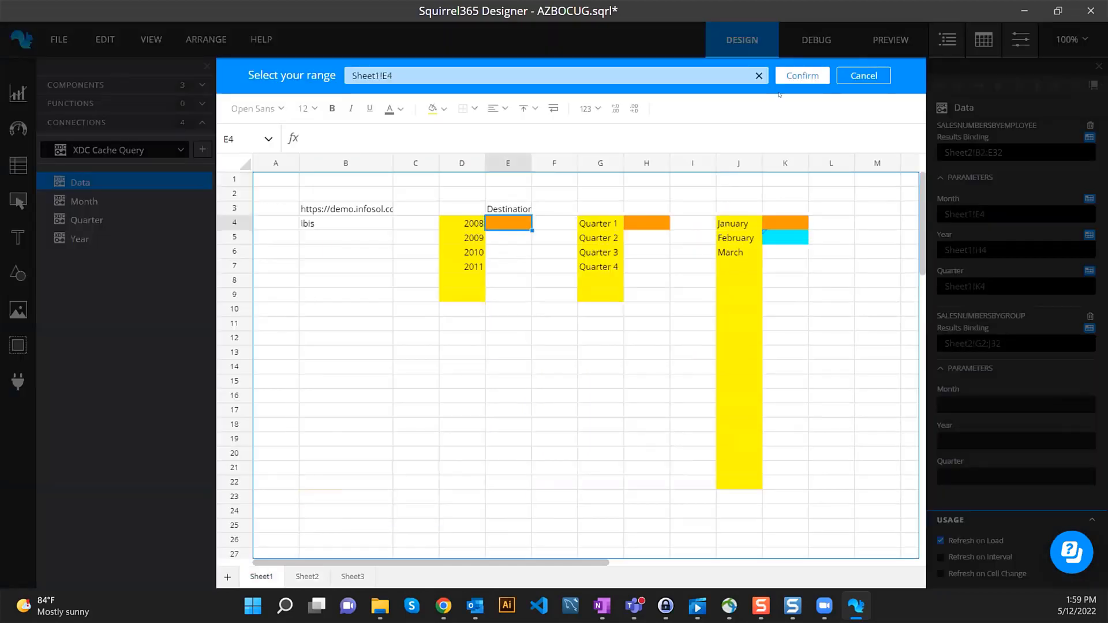
pyautogui.click(801, 75)
pyautogui.click(1088, 425)
pyautogui.click(642, 223)
pyautogui.click(802, 76)
pyautogui.click(1089, 462)
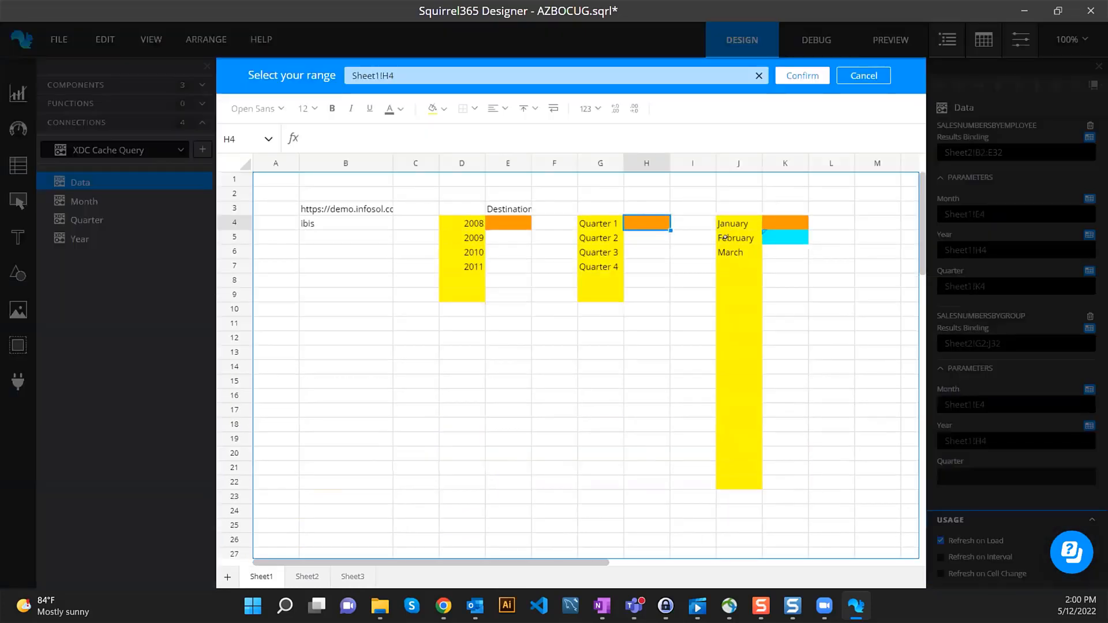
pyautogui.click(773, 223)
pyautogui.click(802, 76)
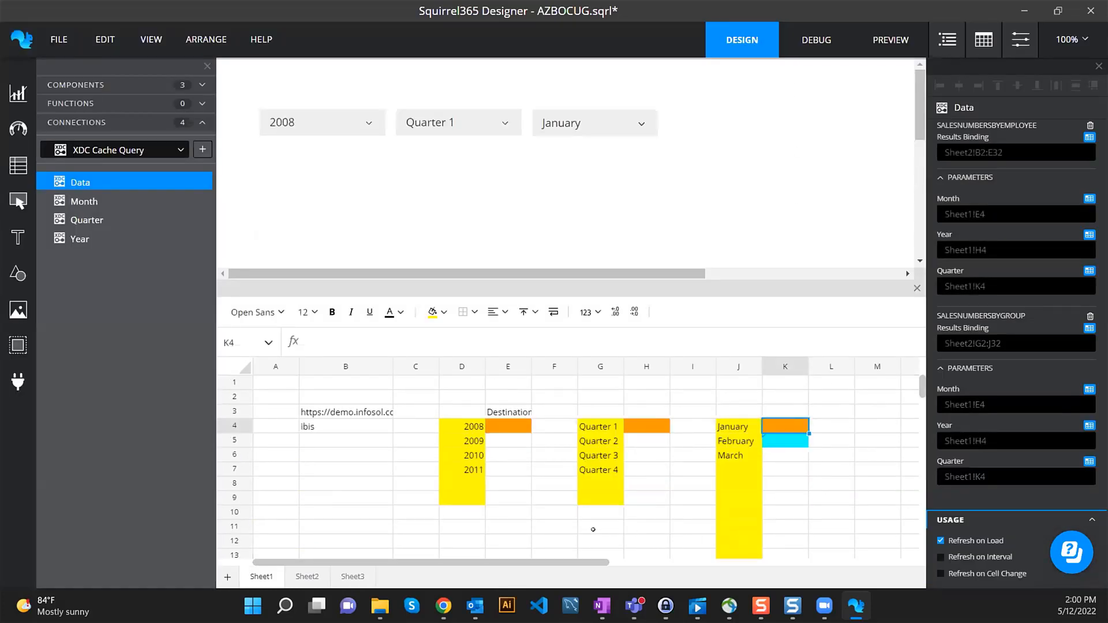
# - Check the =E4&H4 formula in Sheet1!K5, then review the result blocks on Sheet2
pyautogui.moveTo(583, 560); pyautogui.dragTo(633, 559)
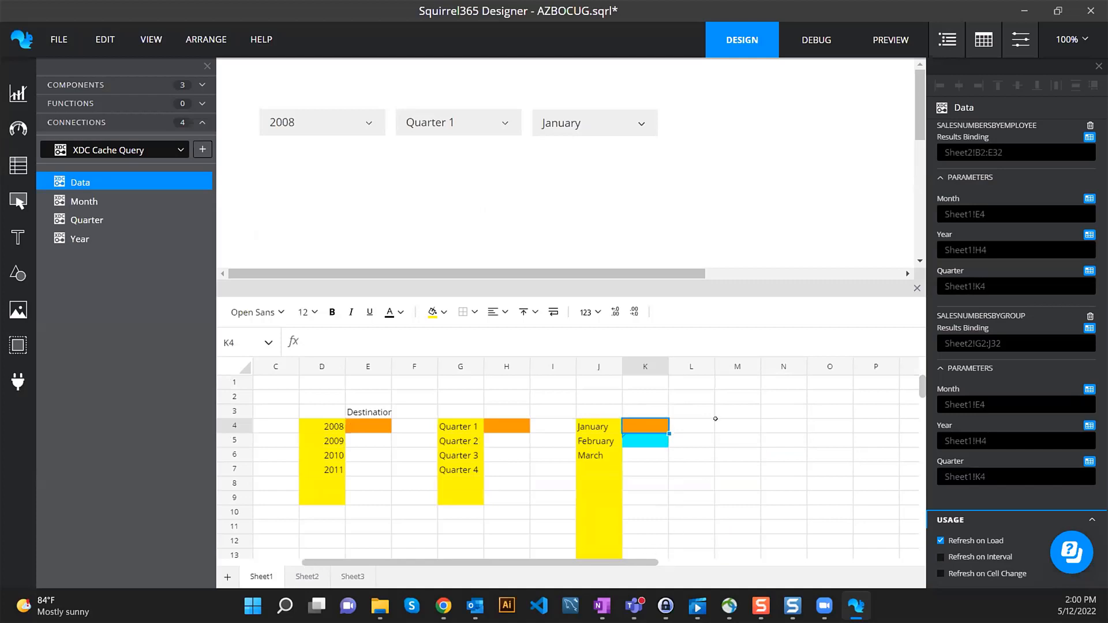
pyautogui.click(649, 446)
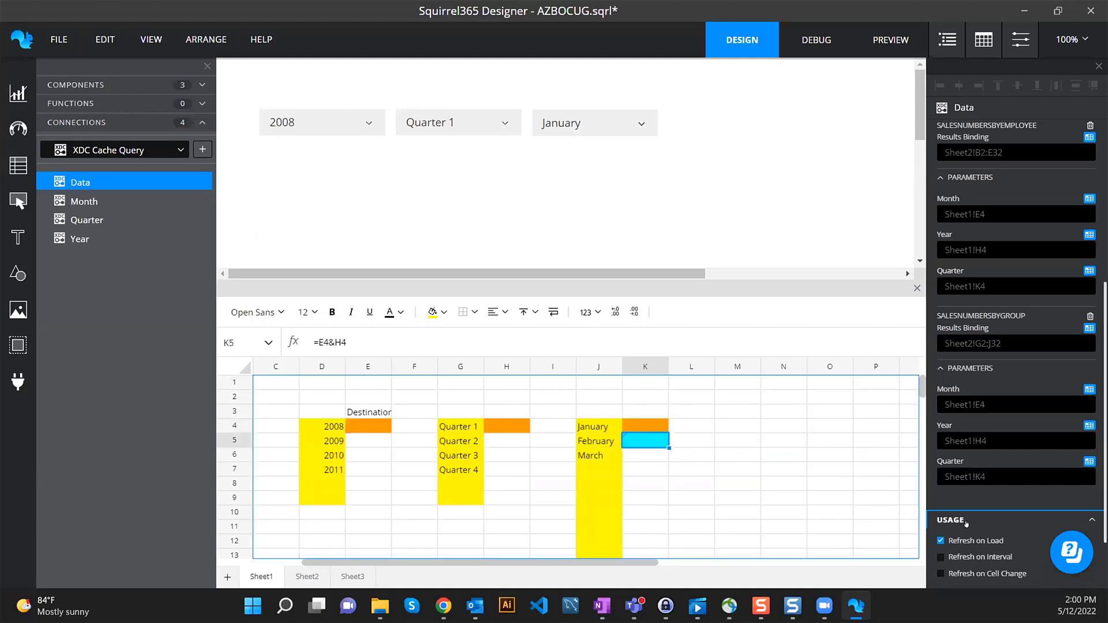
pyautogui.scroll(-1, 964, 523)
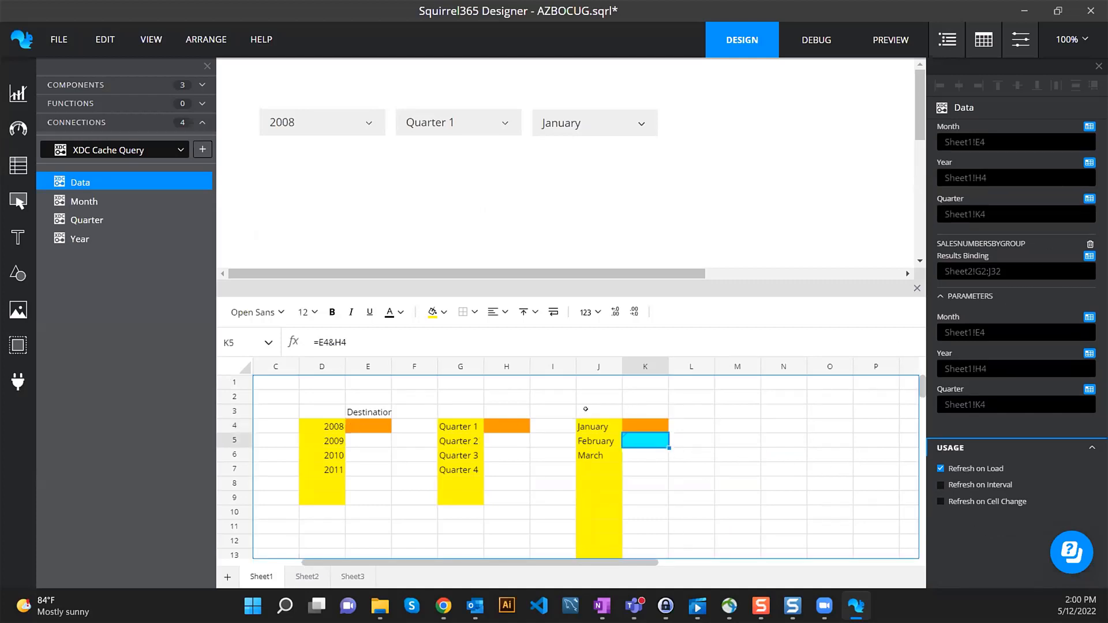
pyautogui.click(645, 426)
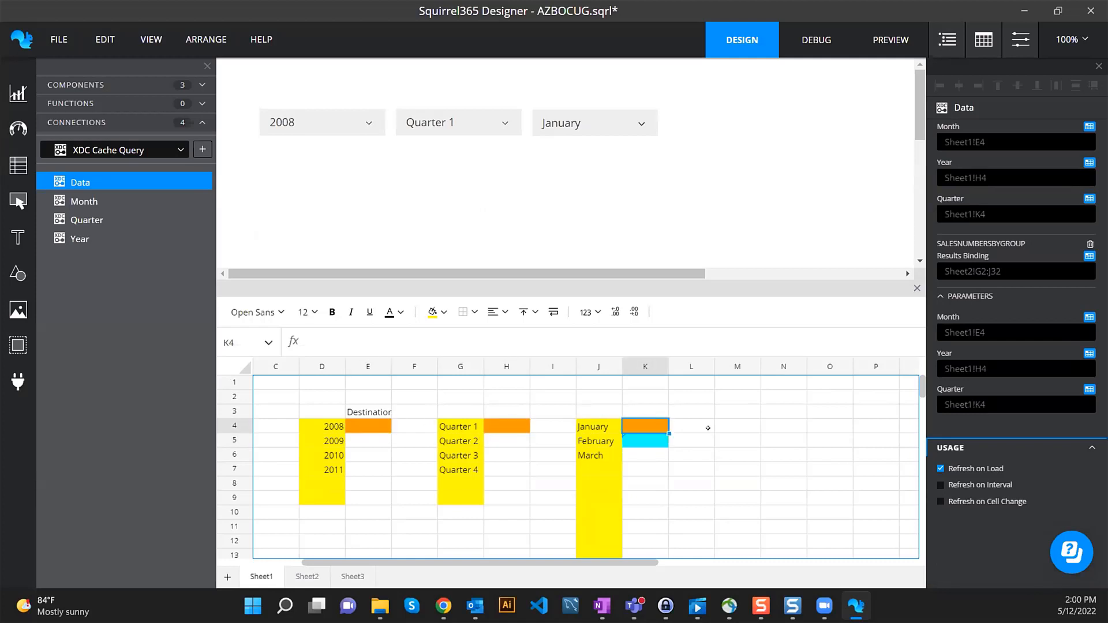
pyautogui.click(307, 576)
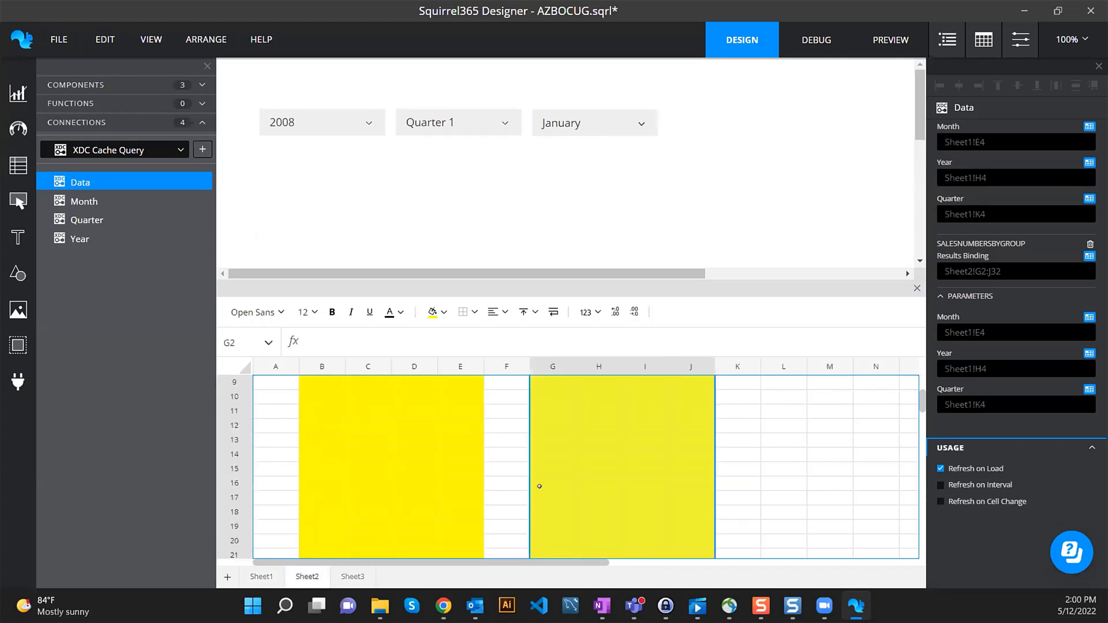
pyautogui.scroll(3, 919, 402)
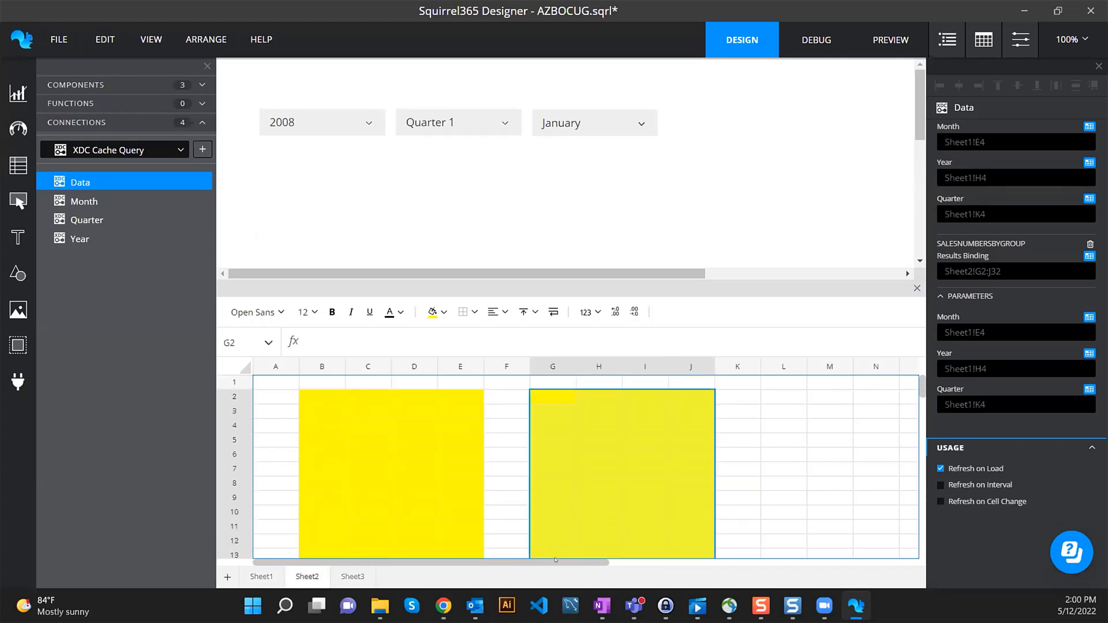
# - Enter a formula in Sheet2!A2 concatenating Sheet1 cells E4, H4 and K4
pyautogui.click(280, 393)
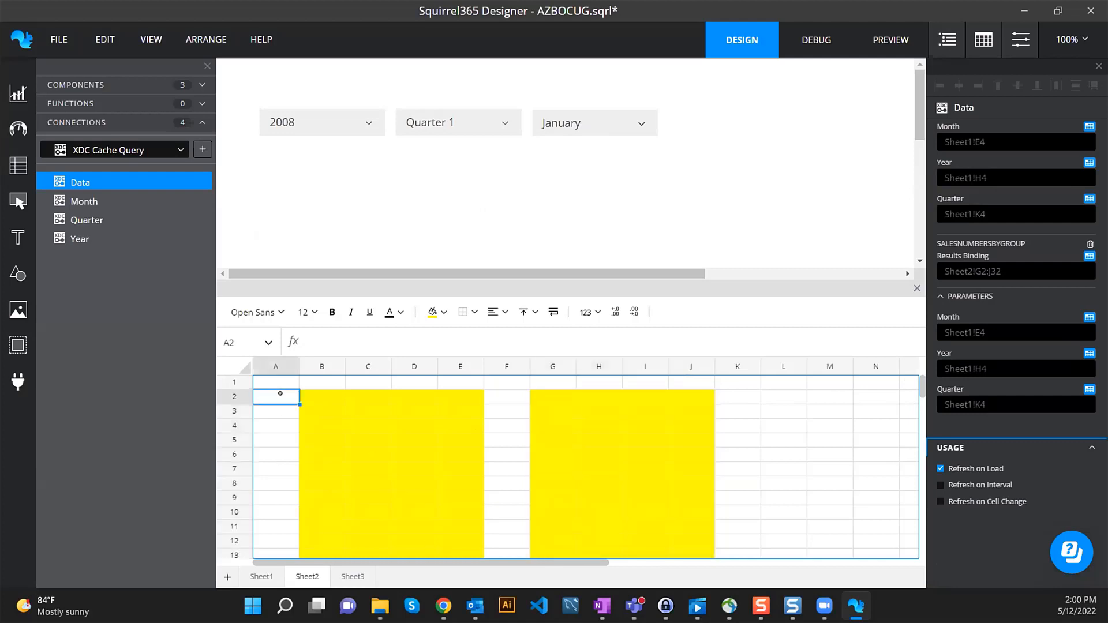
pyautogui.click(257, 577)
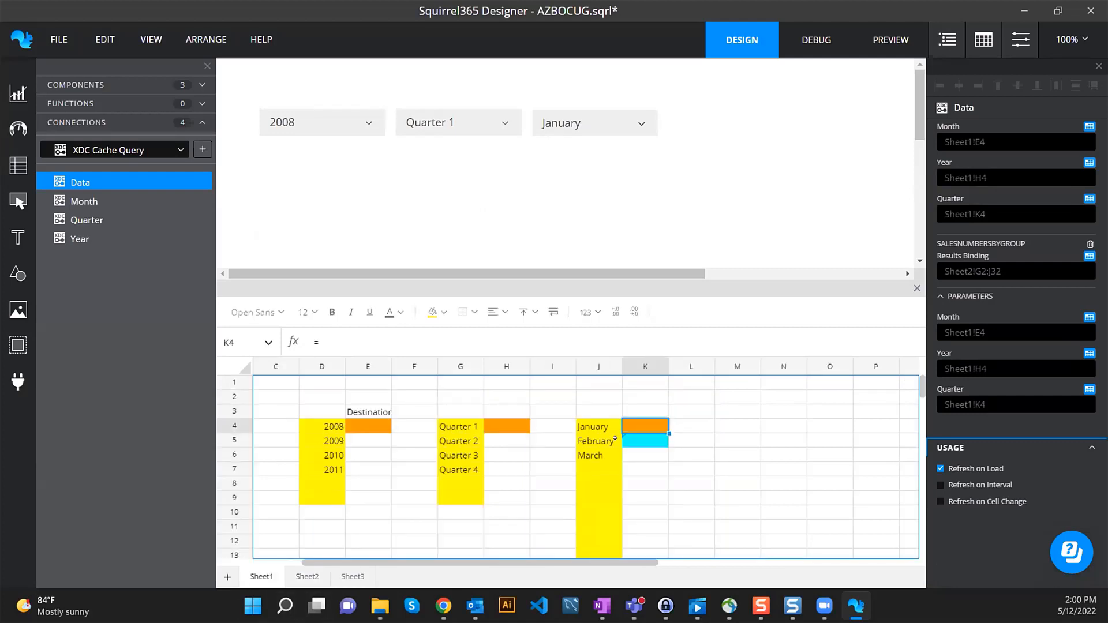
pyautogui.write('=')
pyautogui.click(381, 420)
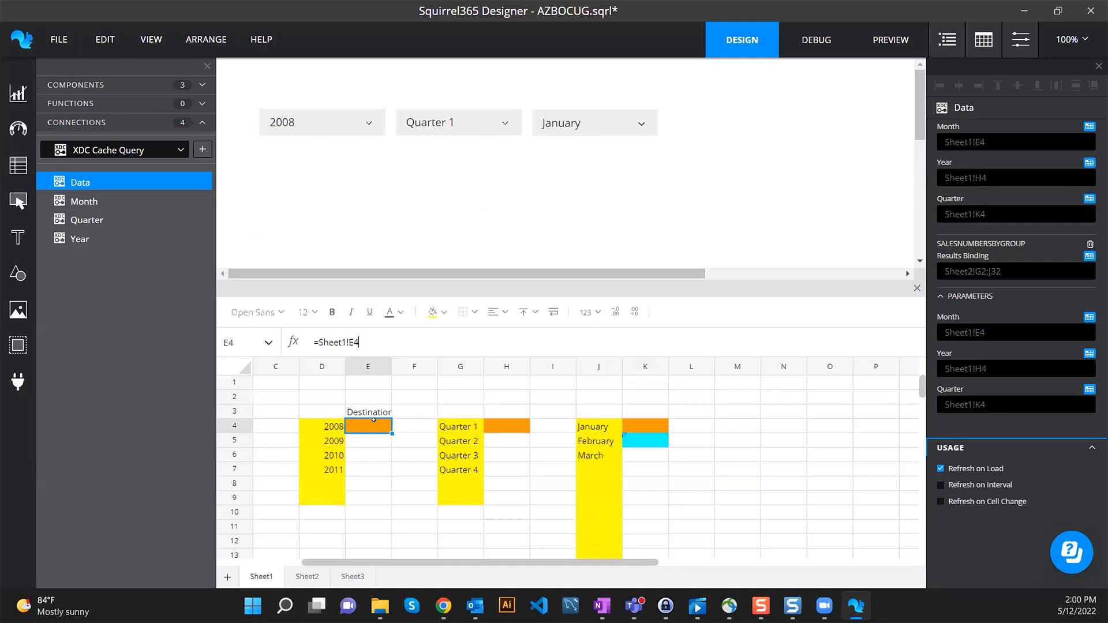
pyautogui.write('&')
pyautogui.click(503, 427)
pyautogui.write('&')
pyautogui.click(667, 422)
pyautogui.write('&')
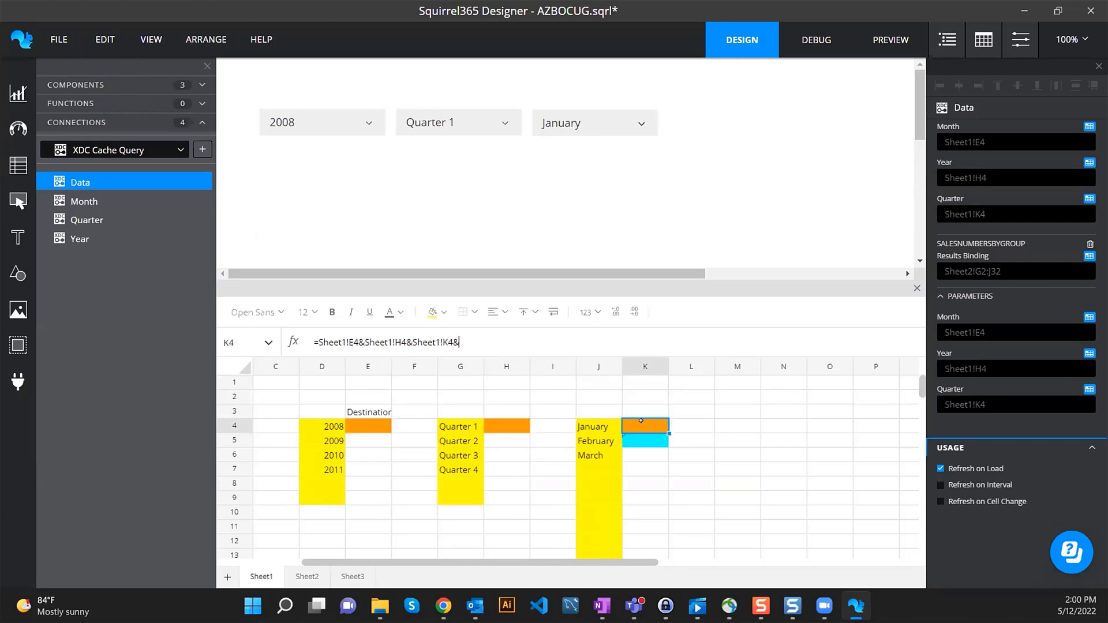
pyautogui.press('BackSpace')
pyautogui.press('Return')
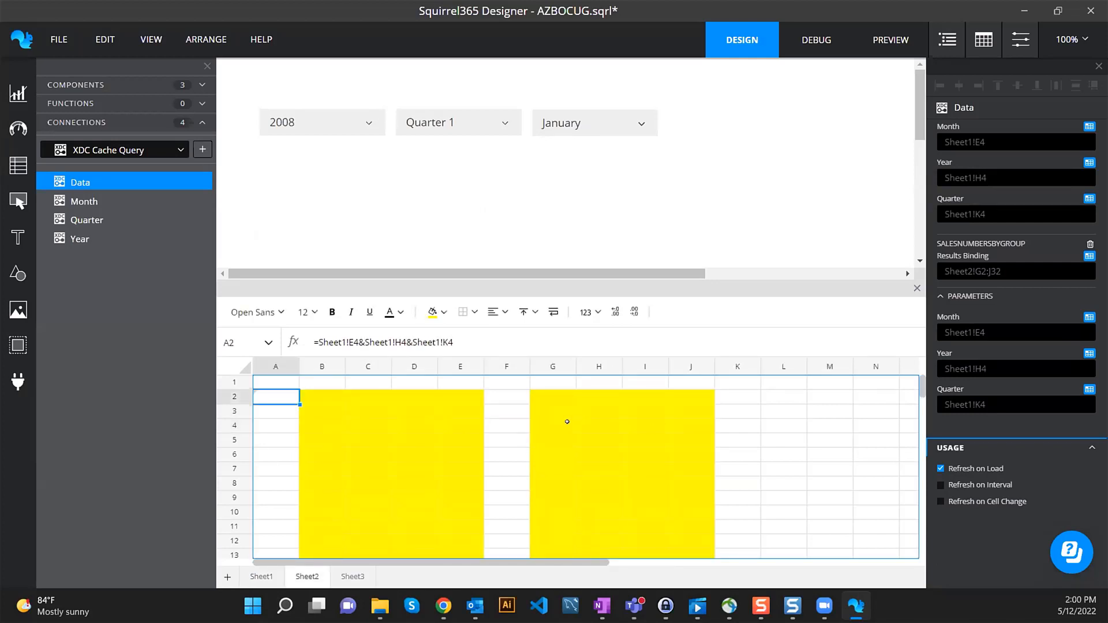
# - Fill A2 cyan, refresh the connection on Sheet2!A2 changes instead of on load, then enter debug mode
pyautogui.click(443, 312)
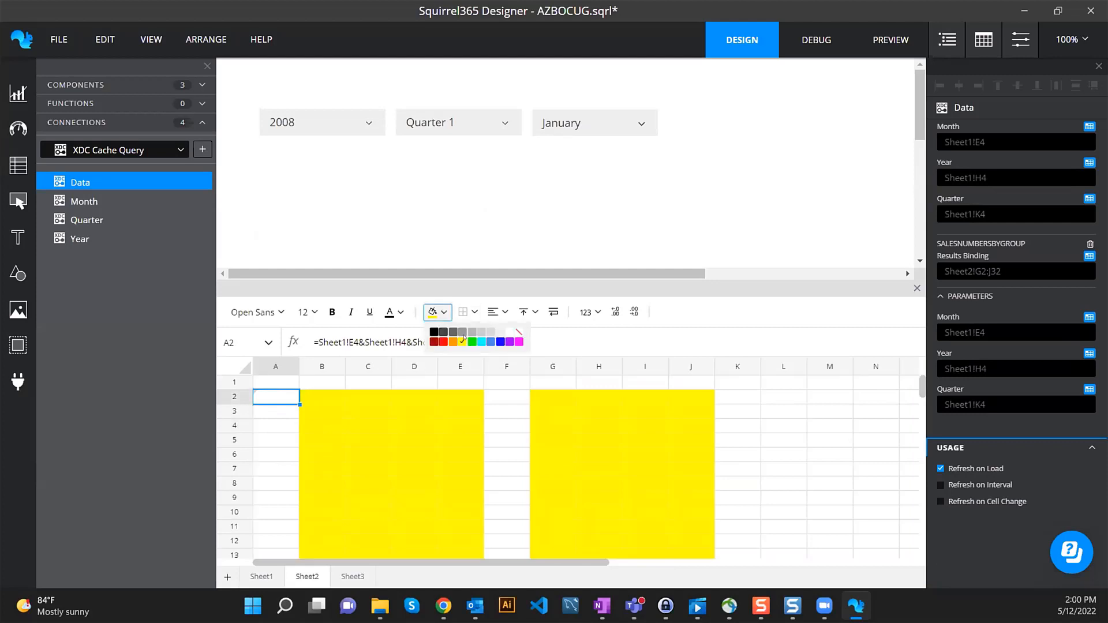
pyautogui.click(481, 342)
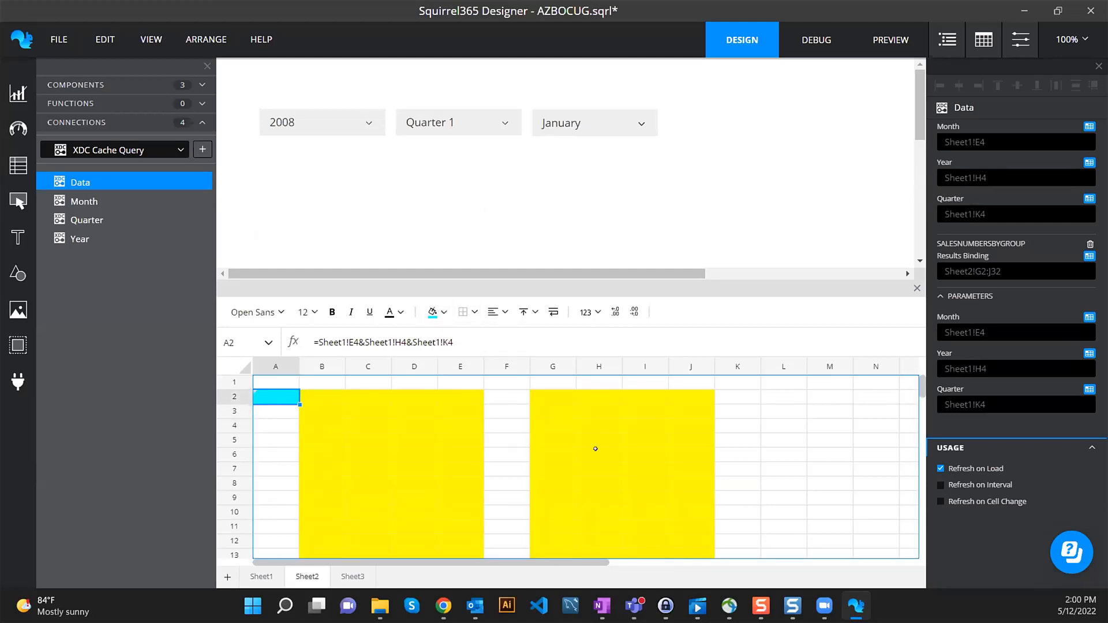
pyautogui.click(983, 469)
pyautogui.click(1028, 502)
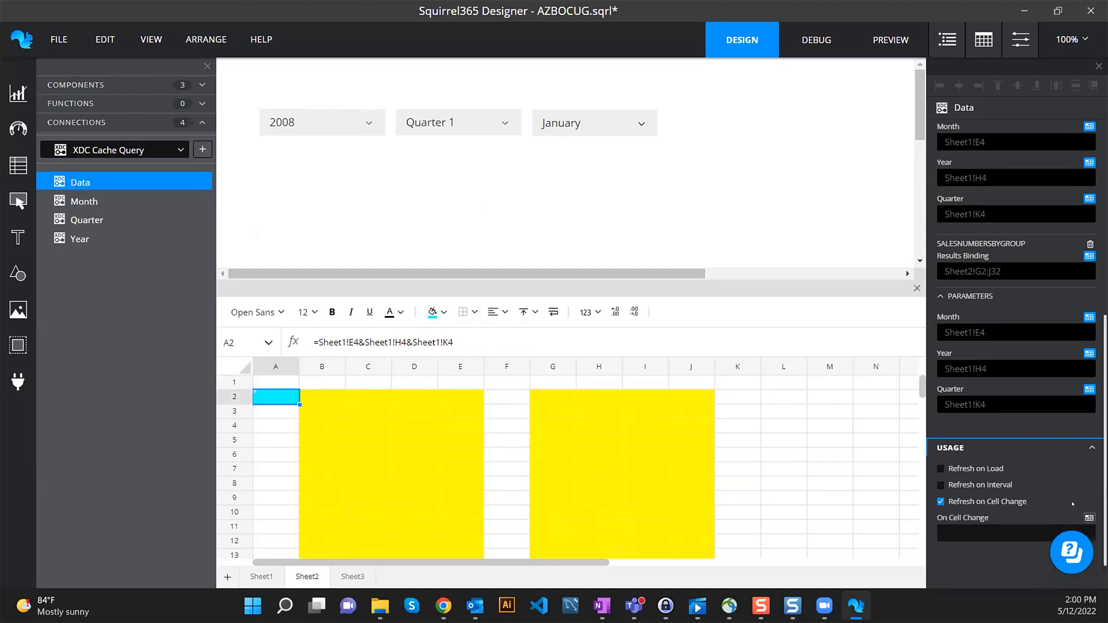
pyautogui.click(1088, 517)
pyautogui.click(807, 79)
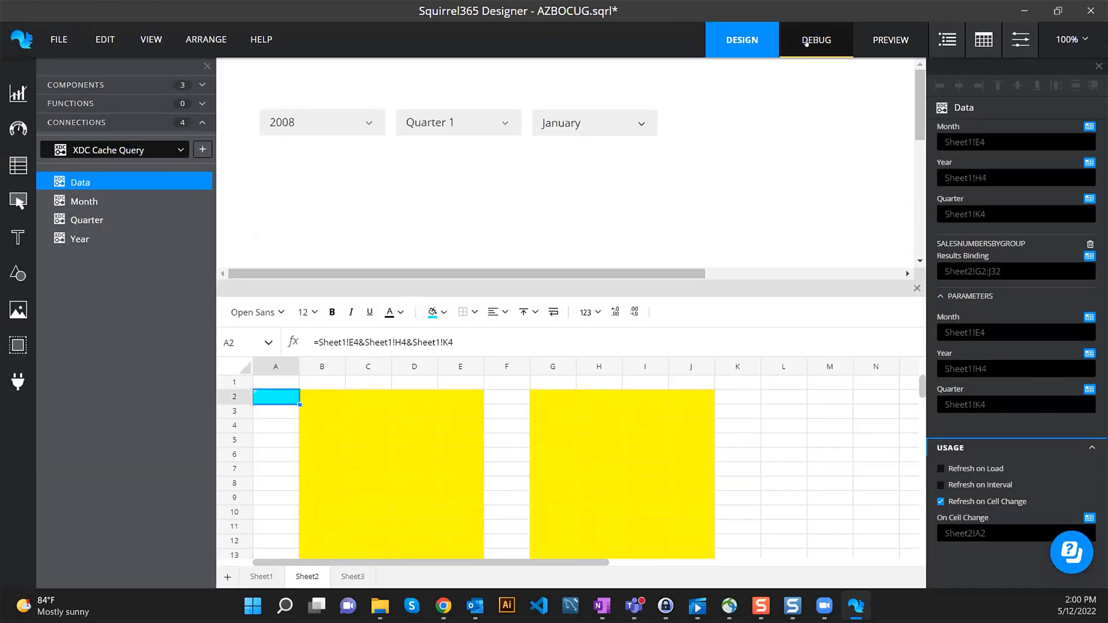
pyautogui.click(807, 41)
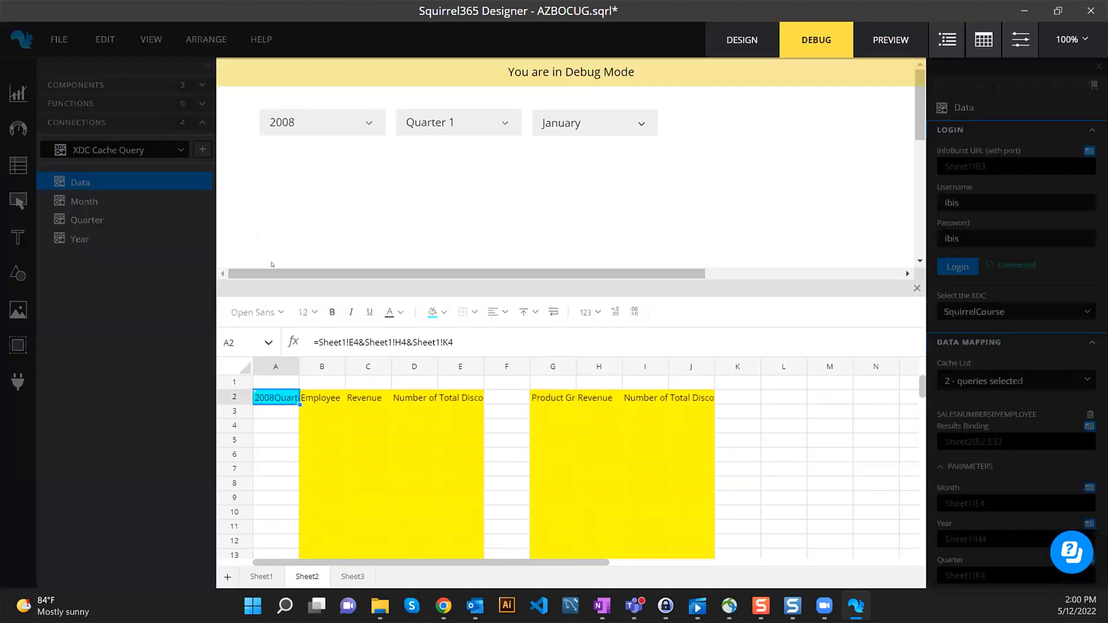
pyautogui.click(595, 125)
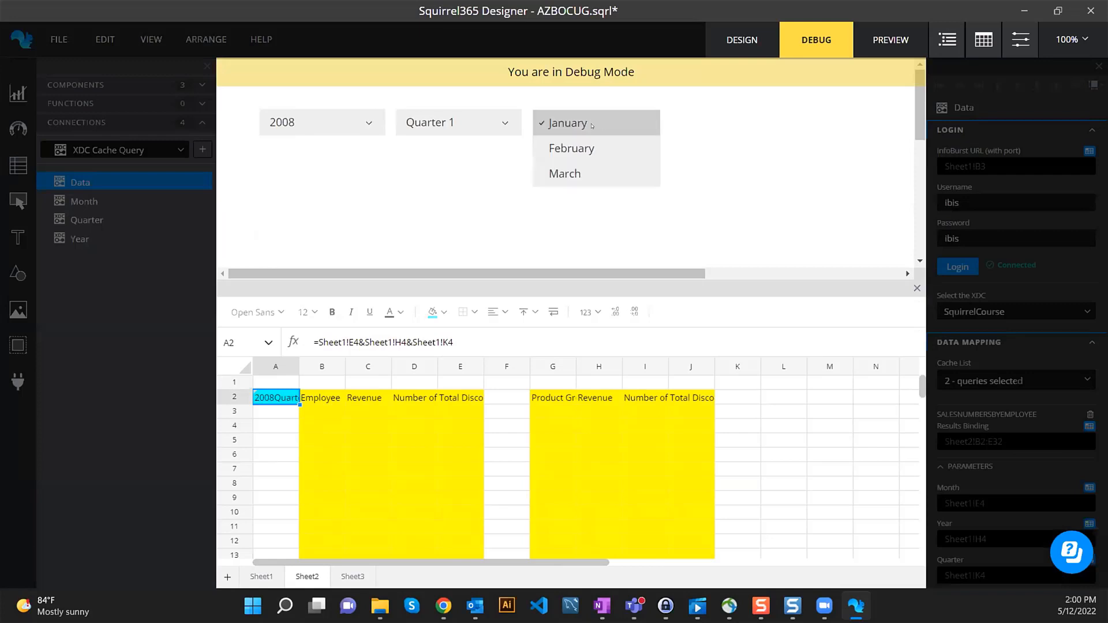
pyautogui.click(583, 147)
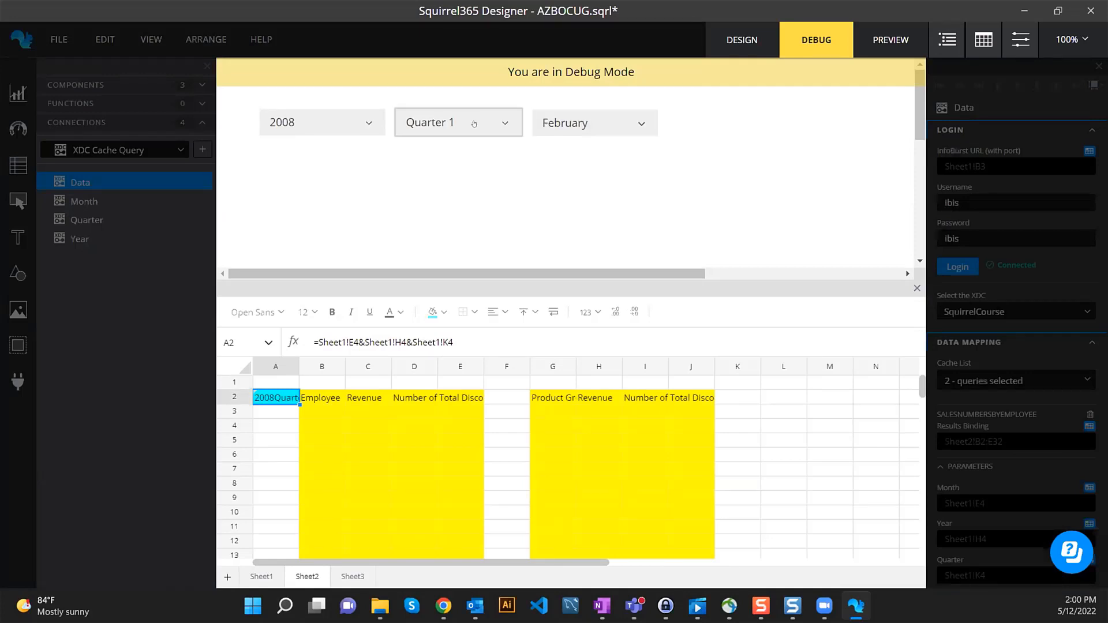
pyautogui.click(741, 40)
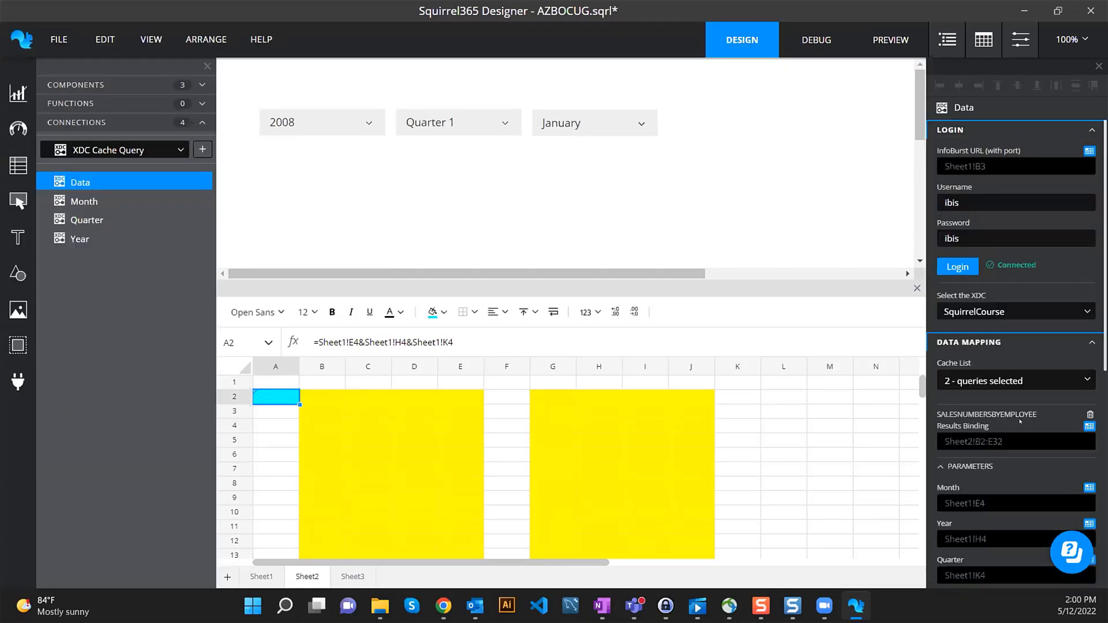
pyautogui.scroll(-3, 1017, 402)
pyautogui.click(815, 39)
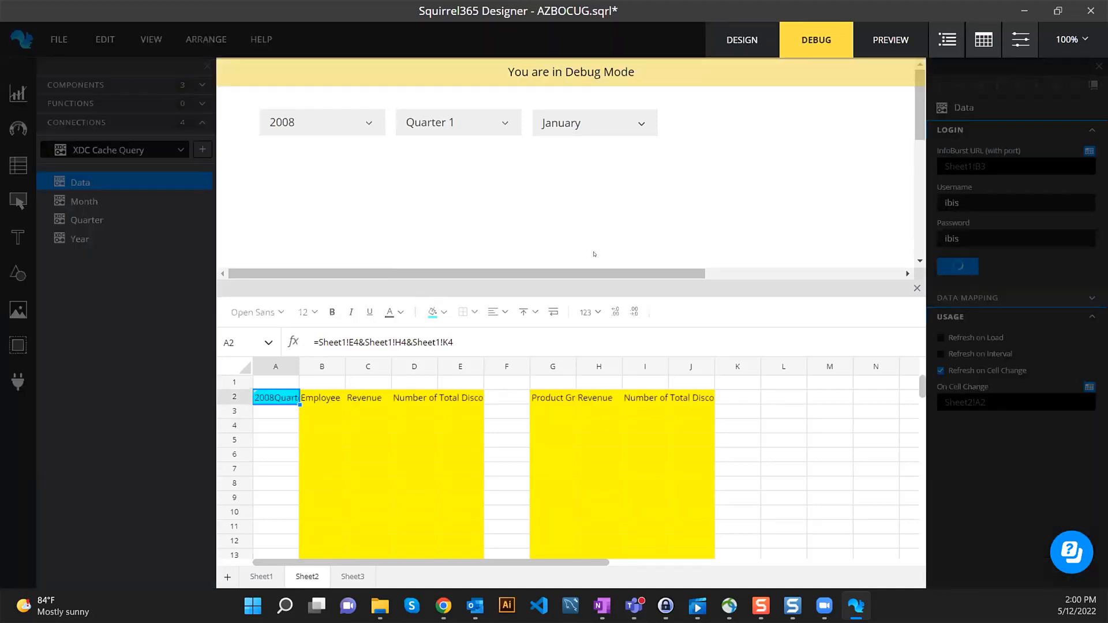
pyautogui.click(353, 126)
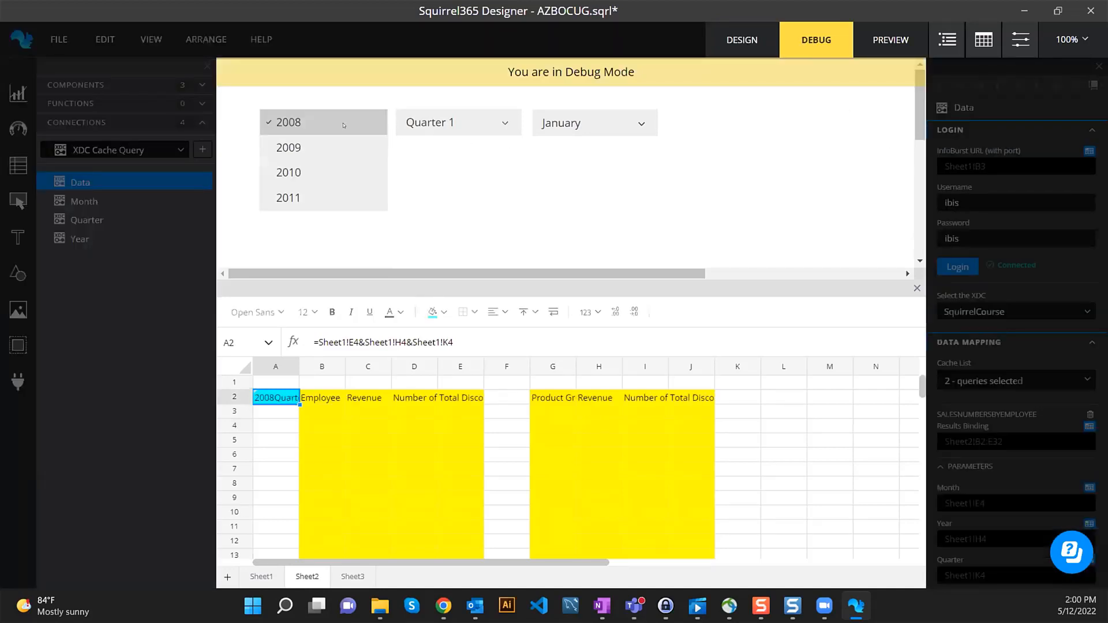
pyautogui.click(326, 143)
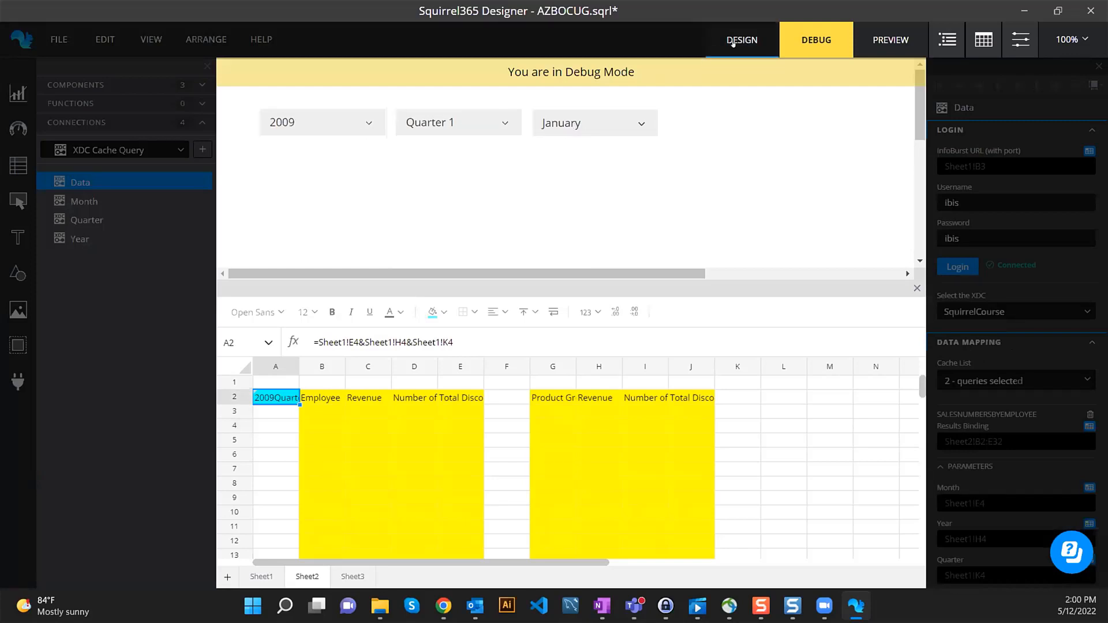
pyautogui.click(736, 41)
pyautogui.scroll(-2, 1010, 428)
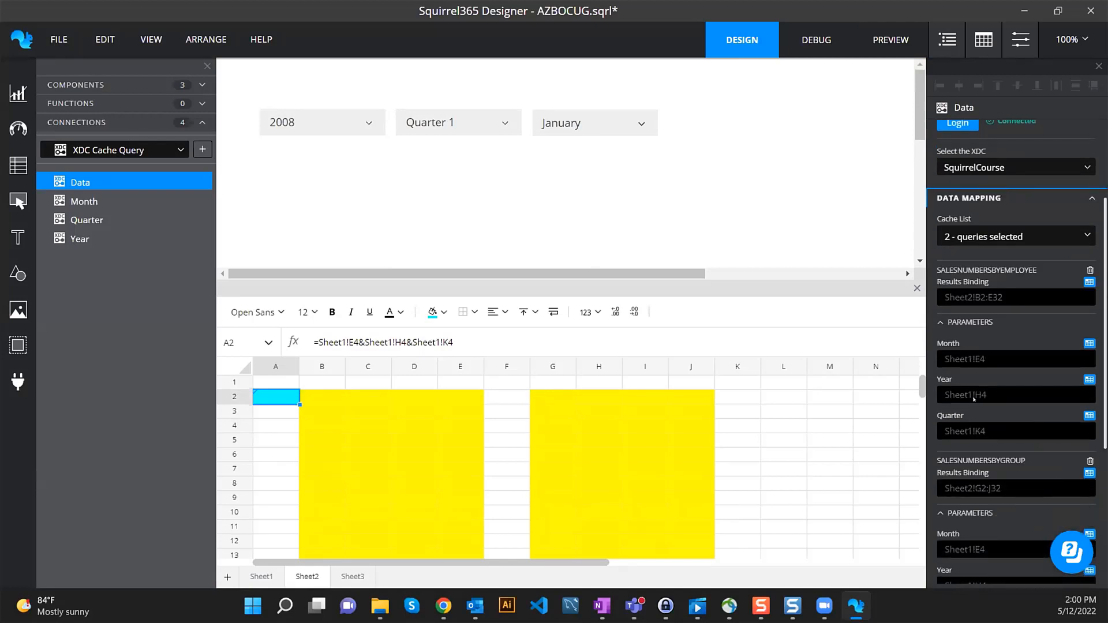
# - Rebind the employee query's Year to Sheet1!E4 and Month to H4, keeping Quarter on K4
pyautogui.click(1089, 379)
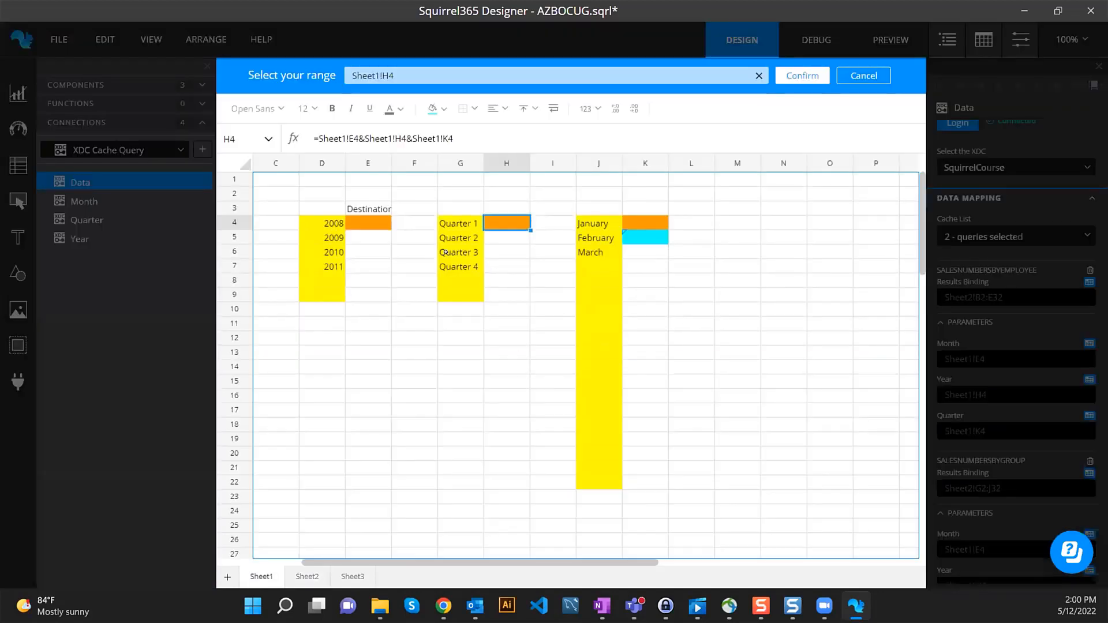
pyautogui.click(368, 222)
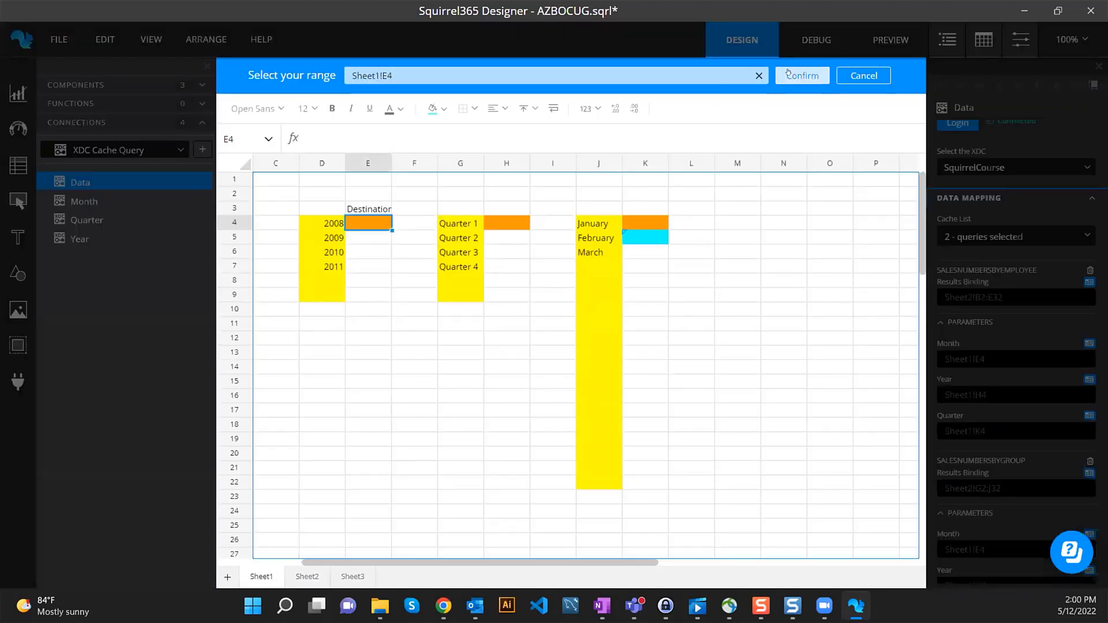
pyautogui.click(802, 76)
pyautogui.click(1088, 343)
pyautogui.click(506, 222)
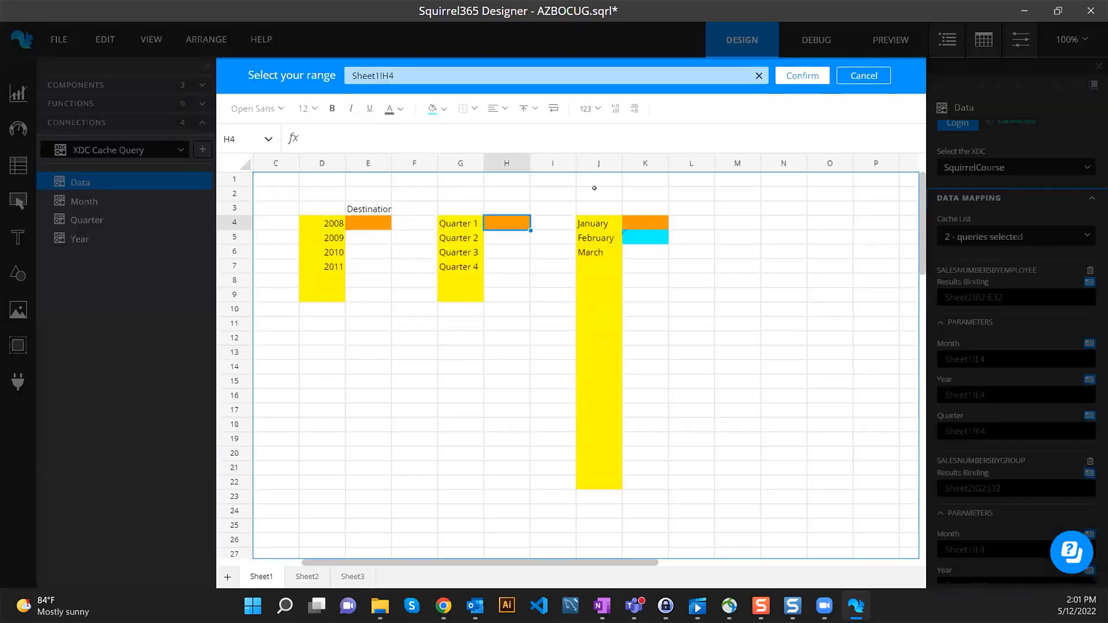
pyautogui.click(802, 76)
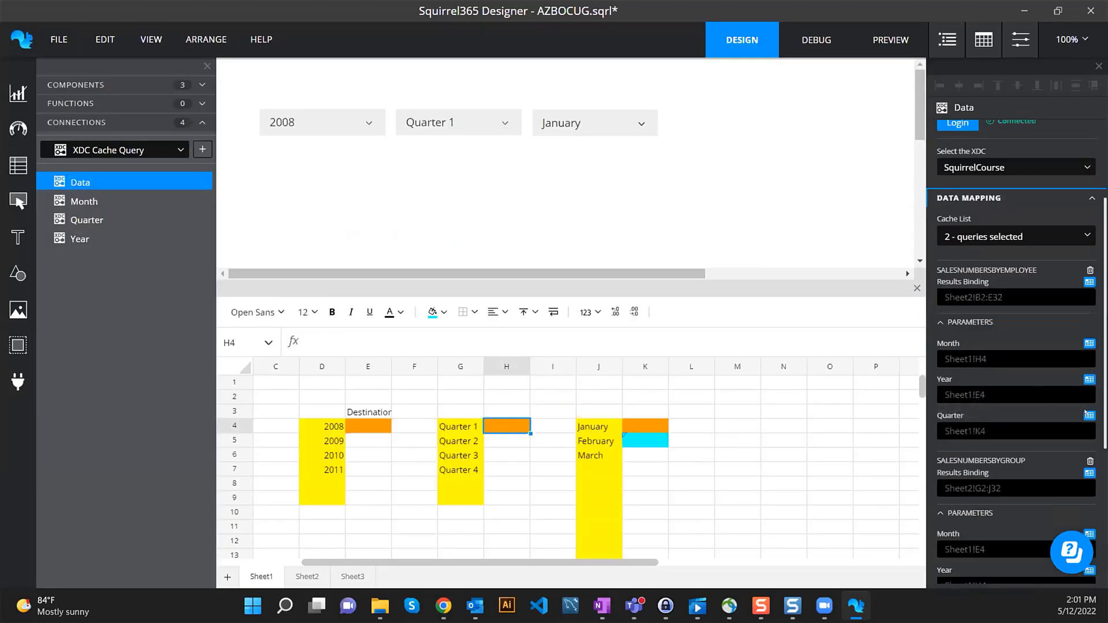
pyautogui.click(1089, 415)
pyautogui.click(802, 75)
pyautogui.scroll(-3, 1027, 409)
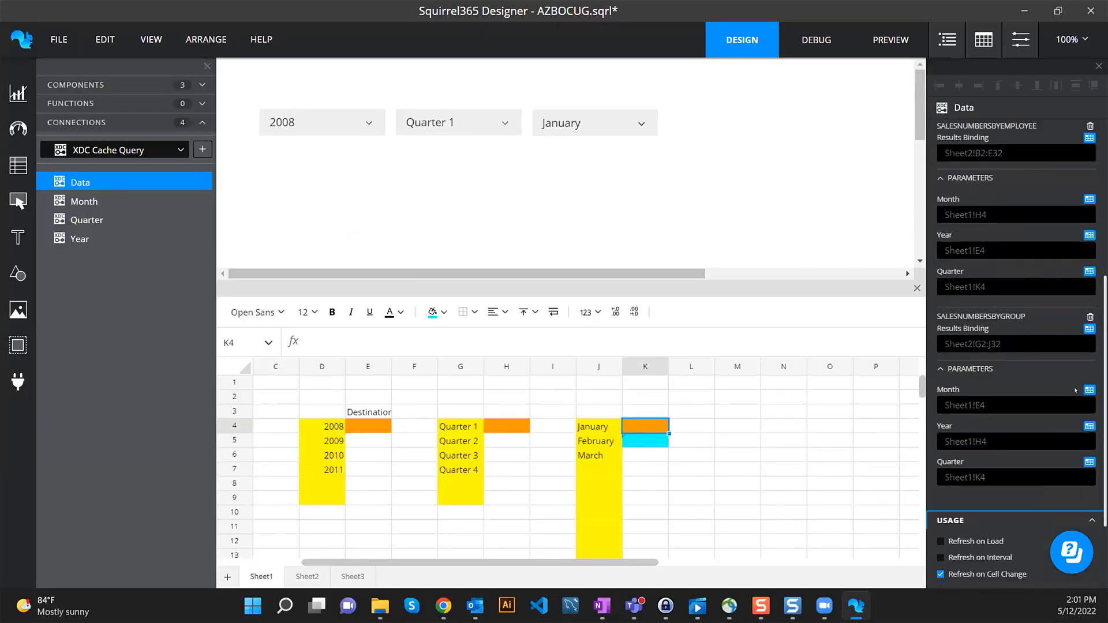
# - Rebind the group query's Month to K4, Year to E4 and Quarter to H4
pyautogui.click(1089, 389)
pyautogui.click(506, 222)
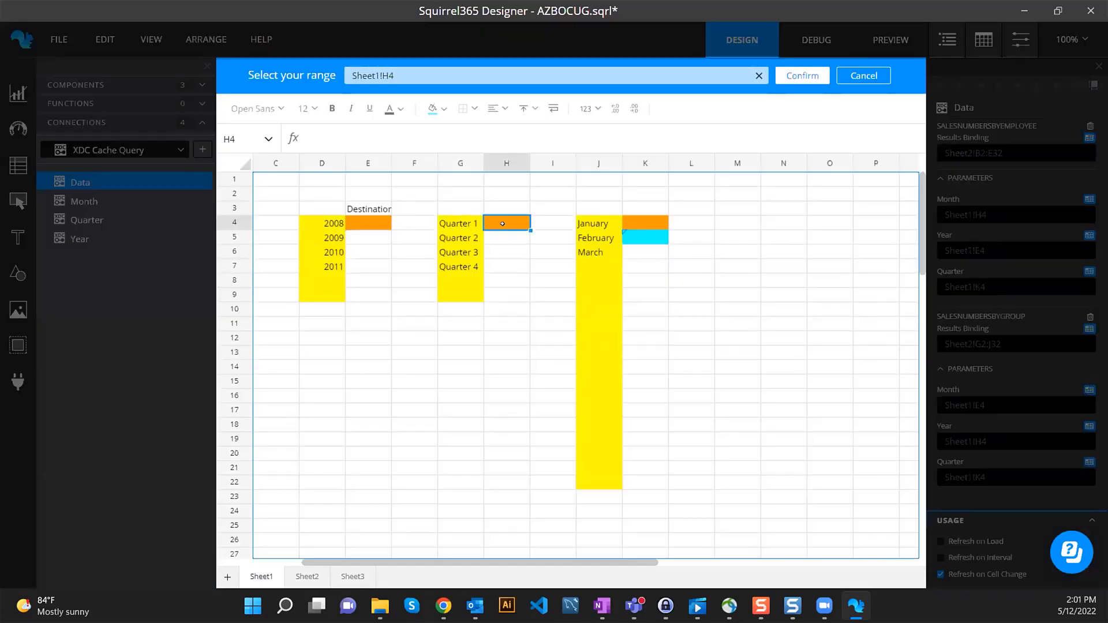
pyautogui.click(859, 77)
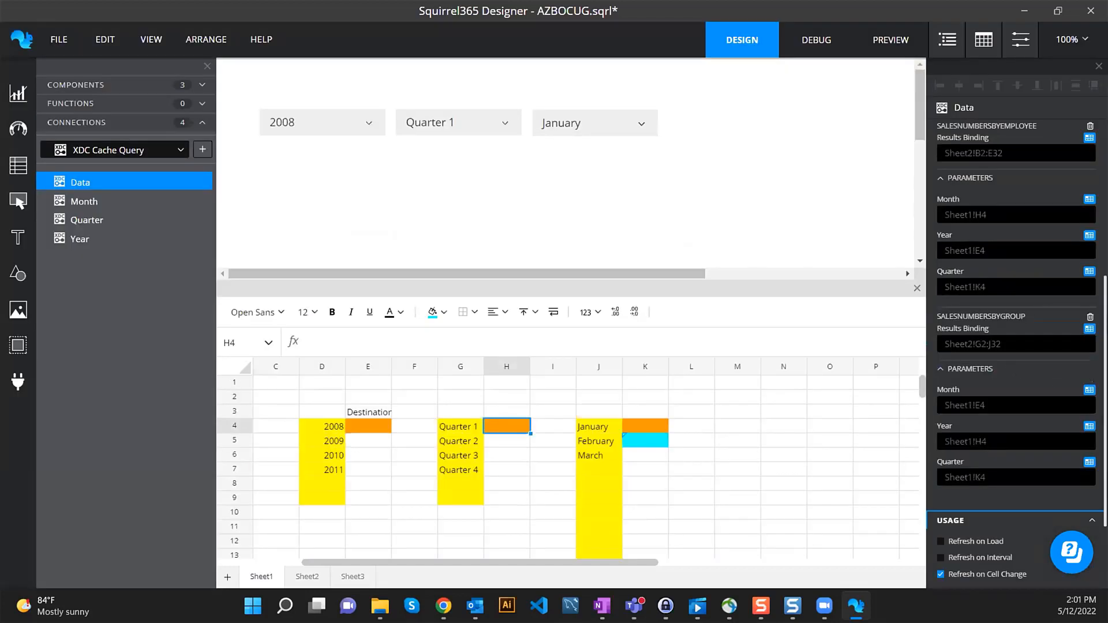
pyautogui.click(1088, 389)
pyautogui.click(646, 223)
pyautogui.click(802, 75)
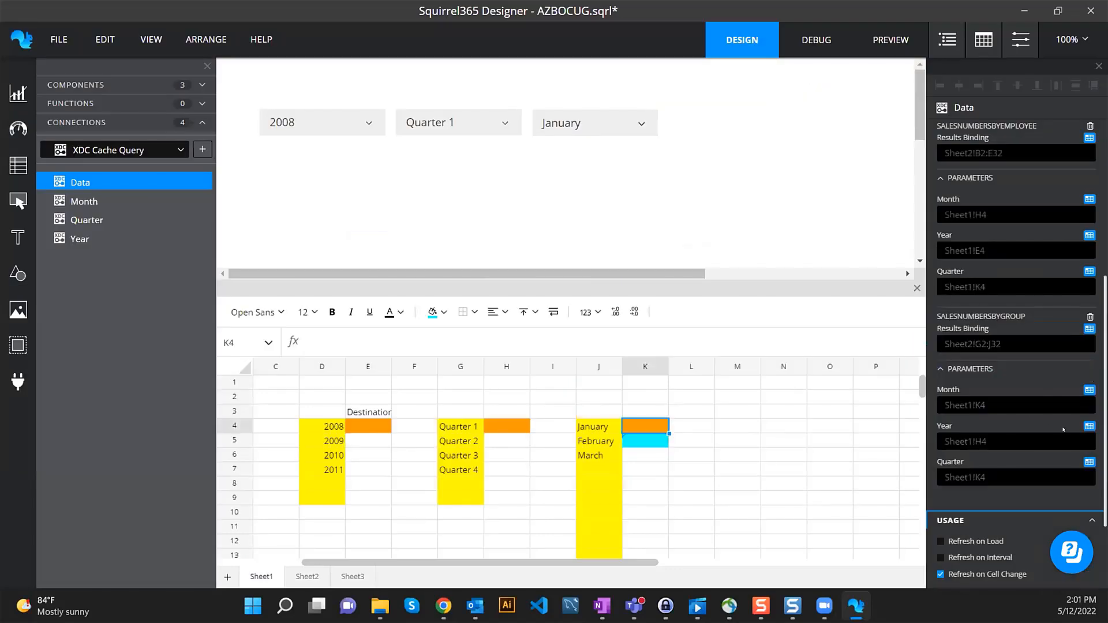
pyautogui.click(1088, 426)
pyautogui.click(368, 222)
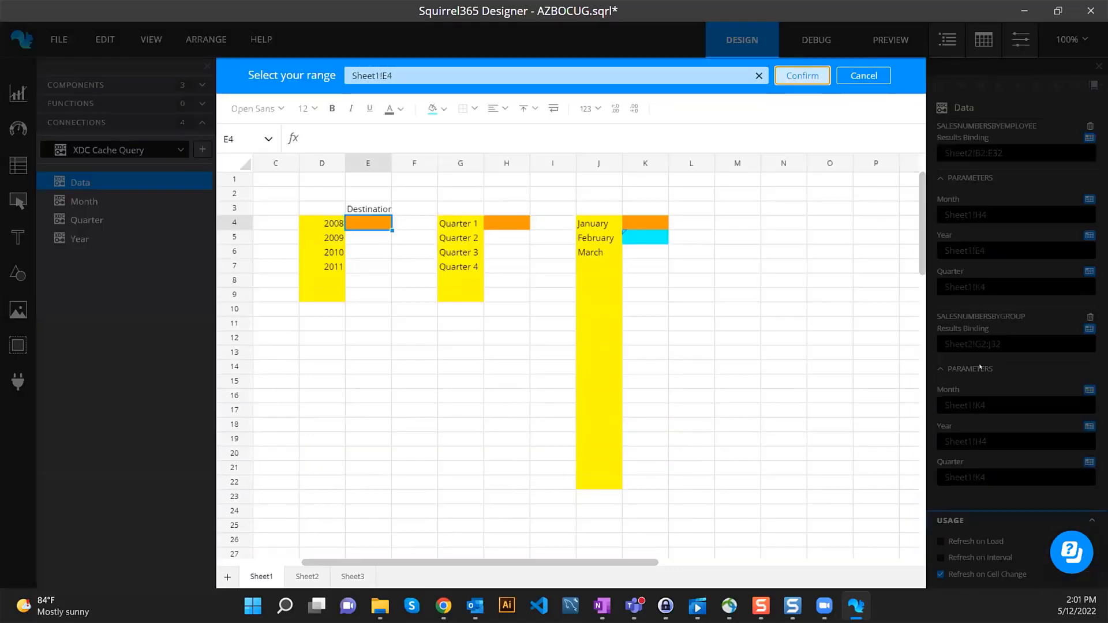
pyautogui.click(802, 76)
pyautogui.click(1088, 462)
pyautogui.click(507, 223)
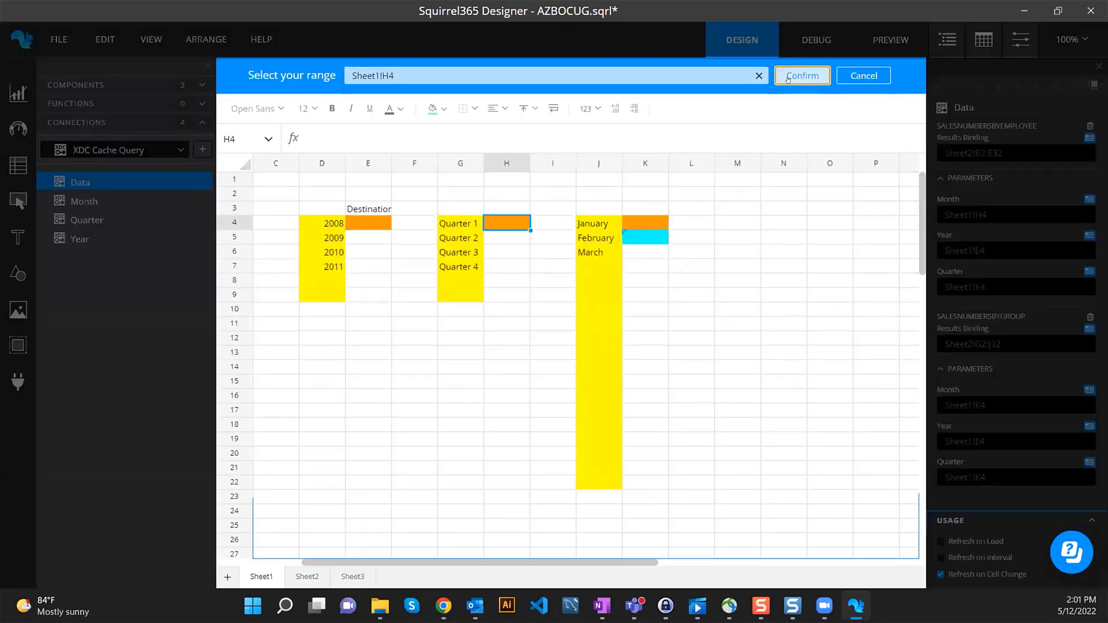
pyautogui.click(801, 75)
pyautogui.scroll(2, 1025, 354)
# - Correct the employee query so Quarter reads H4 and Month reads K4, with Year on E4
pyautogui.click(1089, 343)
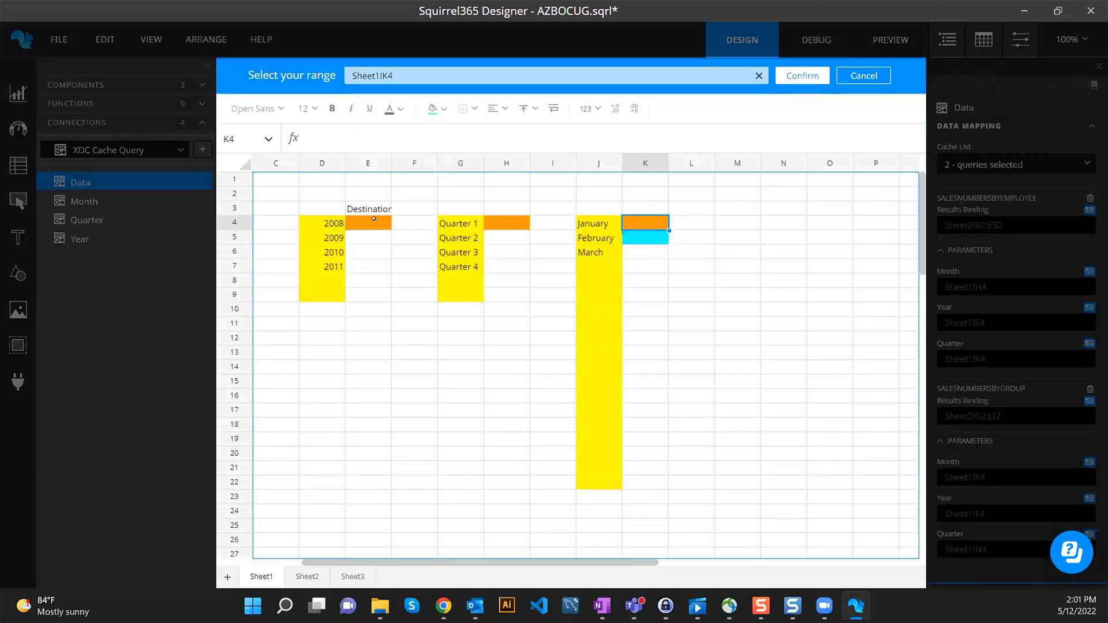
pyautogui.click(507, 223)
pyautogui.click(801, 76)
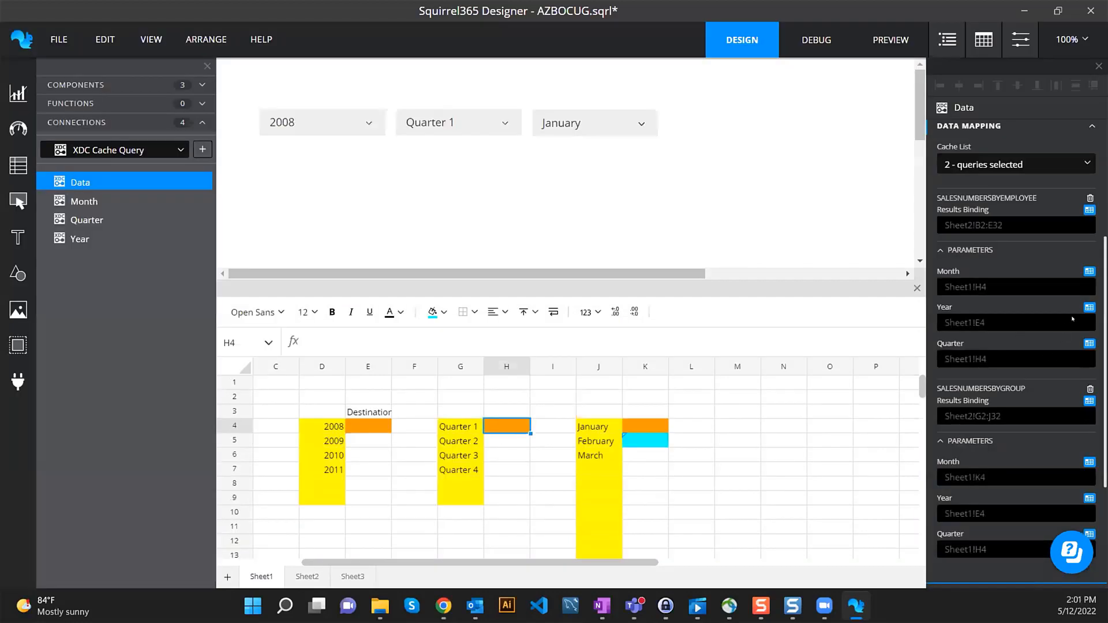
pyautogui.click(1085, 308)
pyautogui.click(811, 79)
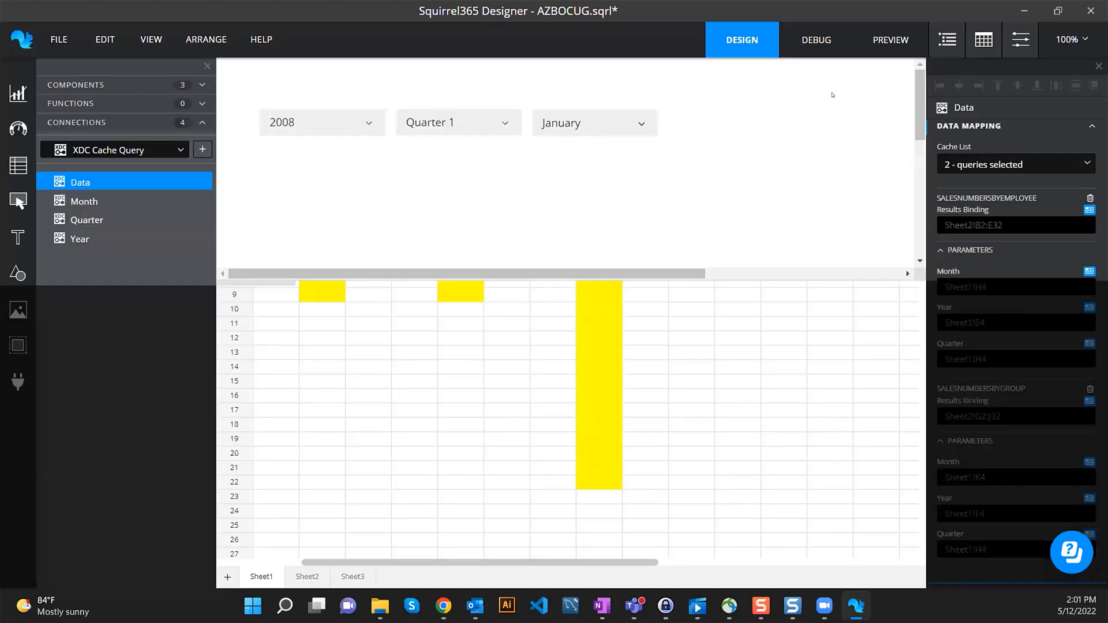
pyautogui.click(1088, 271)
pyautogui.click(643, 222)
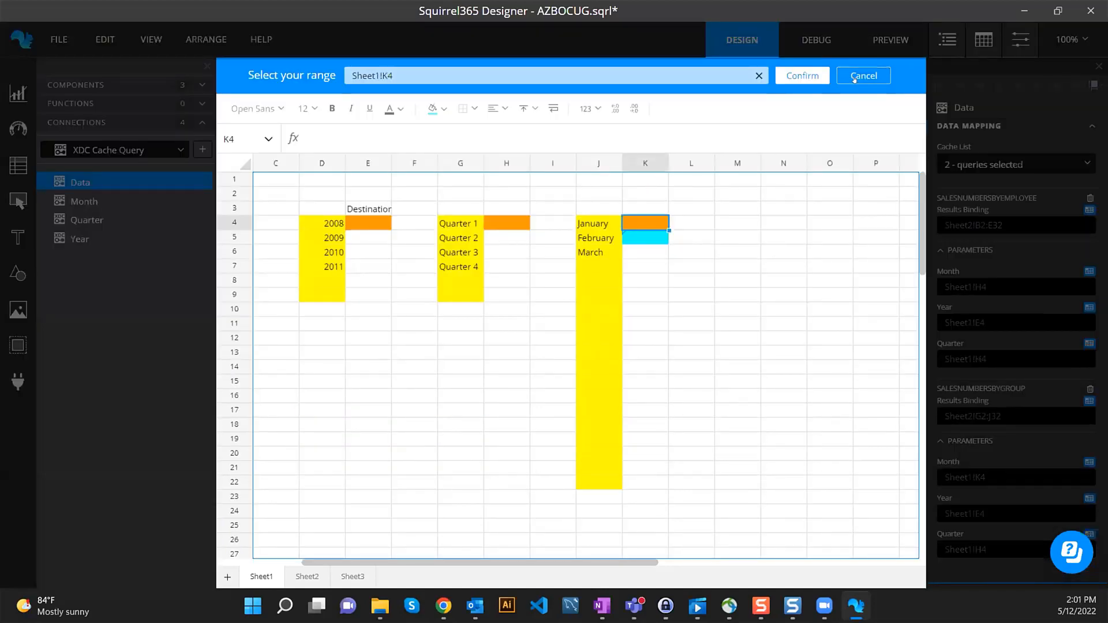
pyautogui.click(802, 75)
pyautogui.click(316, 576)
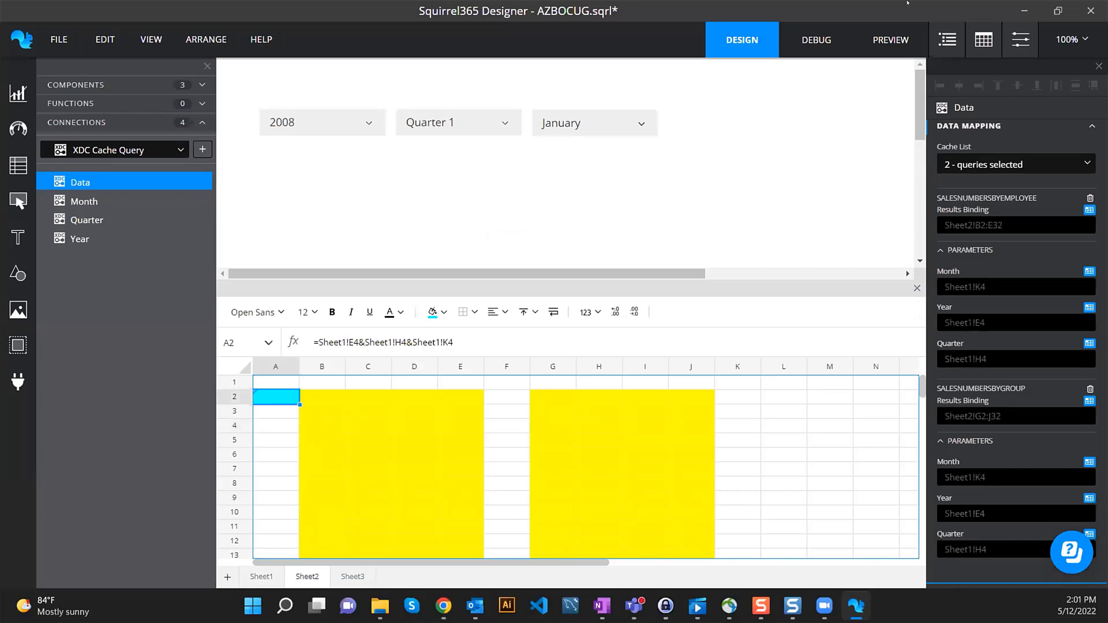
# - Enter debug mode and widen Sheet2 columns C, B and G to show the returned results
pyautogui.click(815, 39)
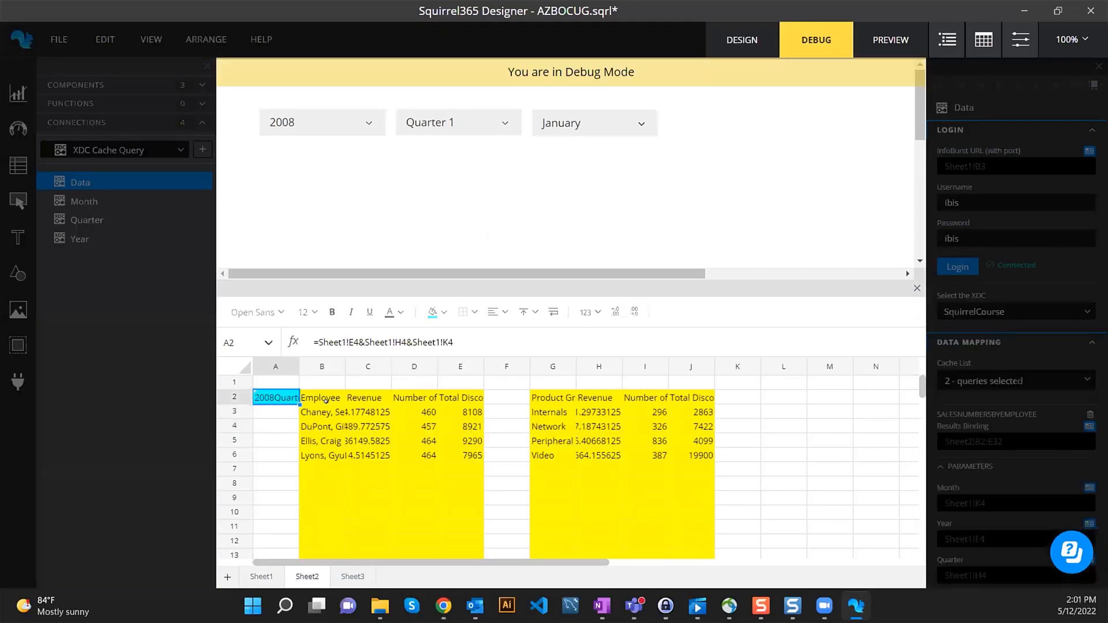
pyautogui.click(321, 397)
pyautogui.click(469, 426)
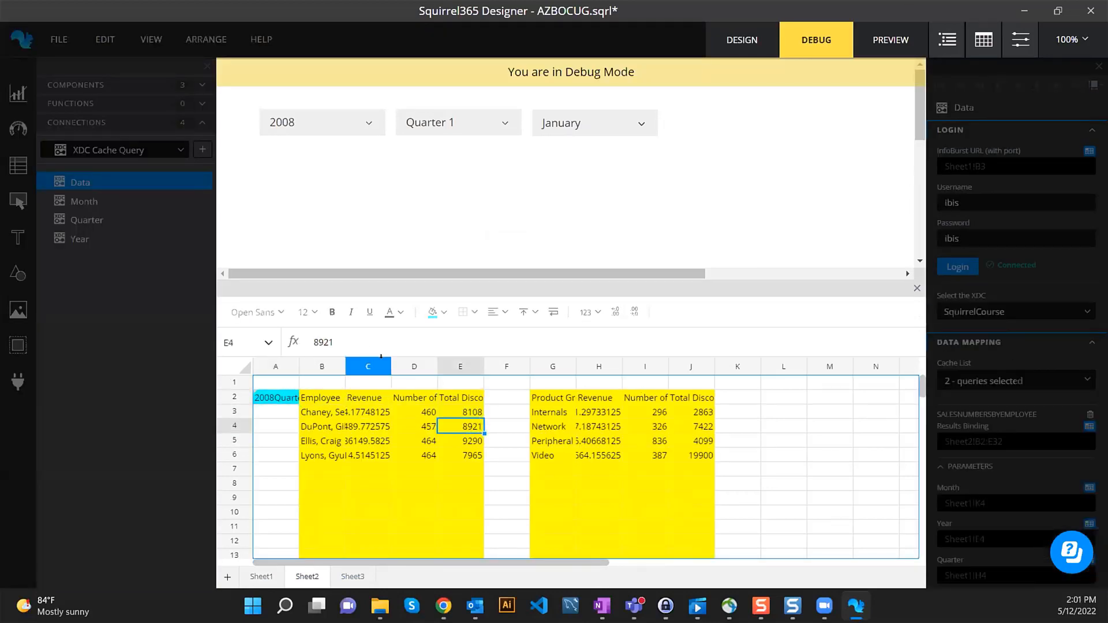
pyautogui.moveTo(391, 366); pyautogui.dragTo(429, 366)
pyautogui.moveTo(345, 366); pyautogui.dragTo(383, 366)
pyautogui.moveTo(326, 399); pyautogui.dragTo(355, 448)
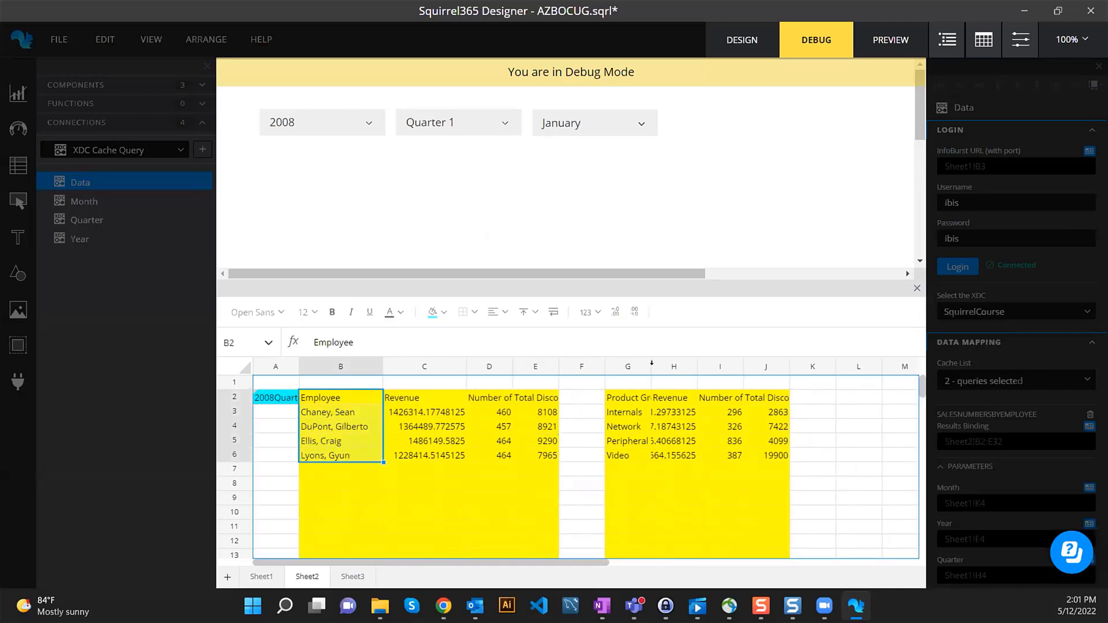
pyautogui.moveTo(651, 366); pyautogui.dragTo(858, 366)
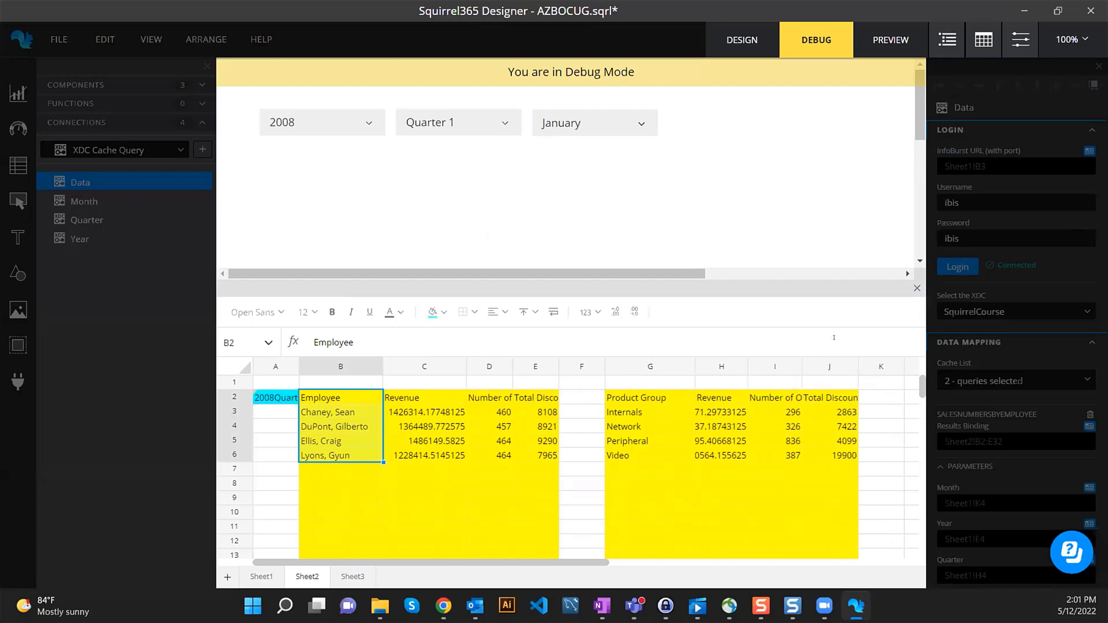
# - Inspect the employee names and product groups in B2:J6, then return to design mode
pyautogui.moveTo(631, 411); pyautogui.dragTo(633, 455)
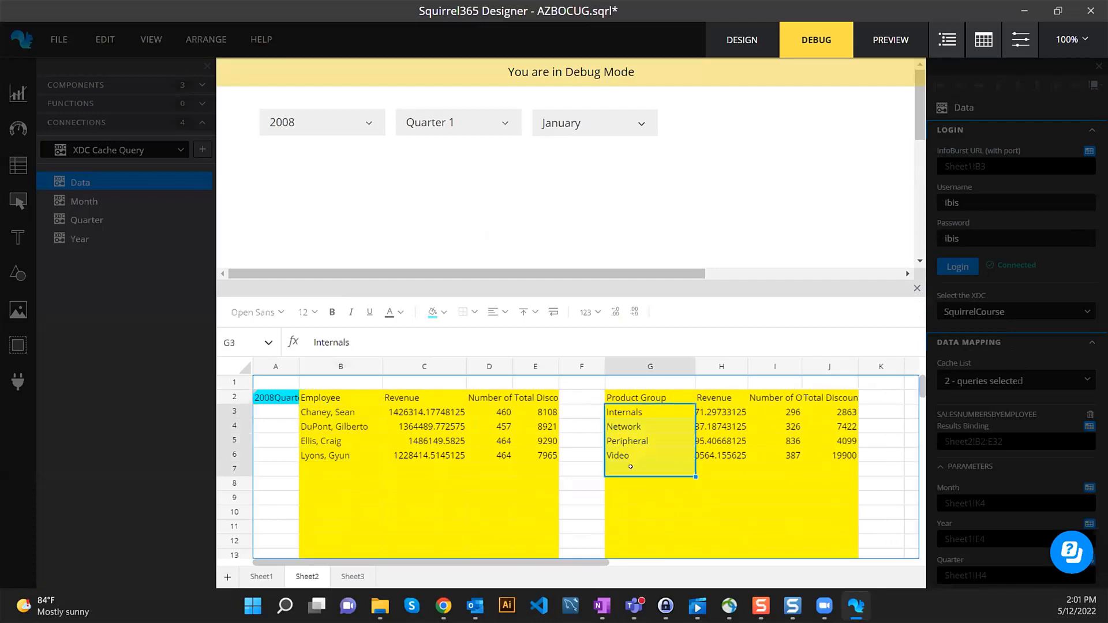
pyautogui.moveTo(317, 411); pyautogui.dragTo(325, 449)
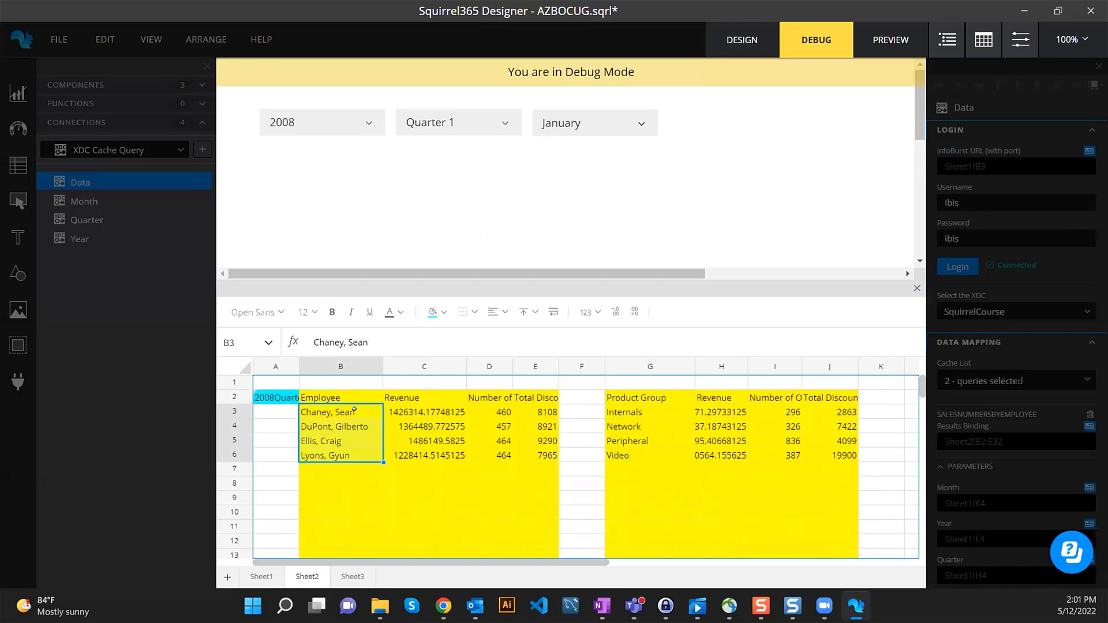
pyautogui.click(334, 428)
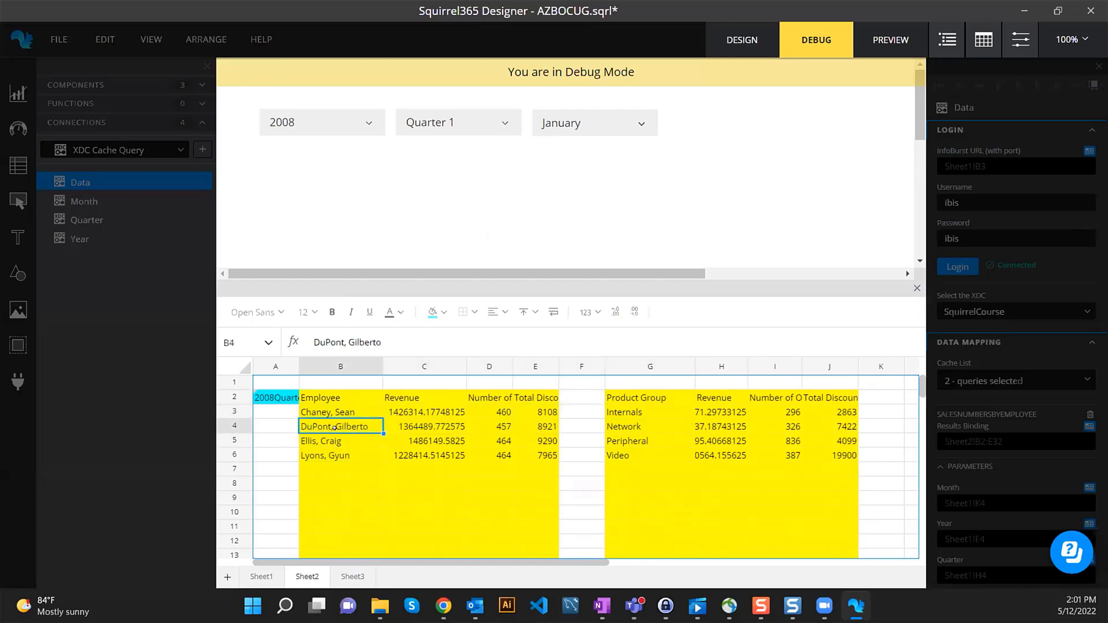
pyautogui.click(323, 441)
pyautogui.click(323, 412)
pyautogui.click(321, 425)
pyautogui.click(355, 456)
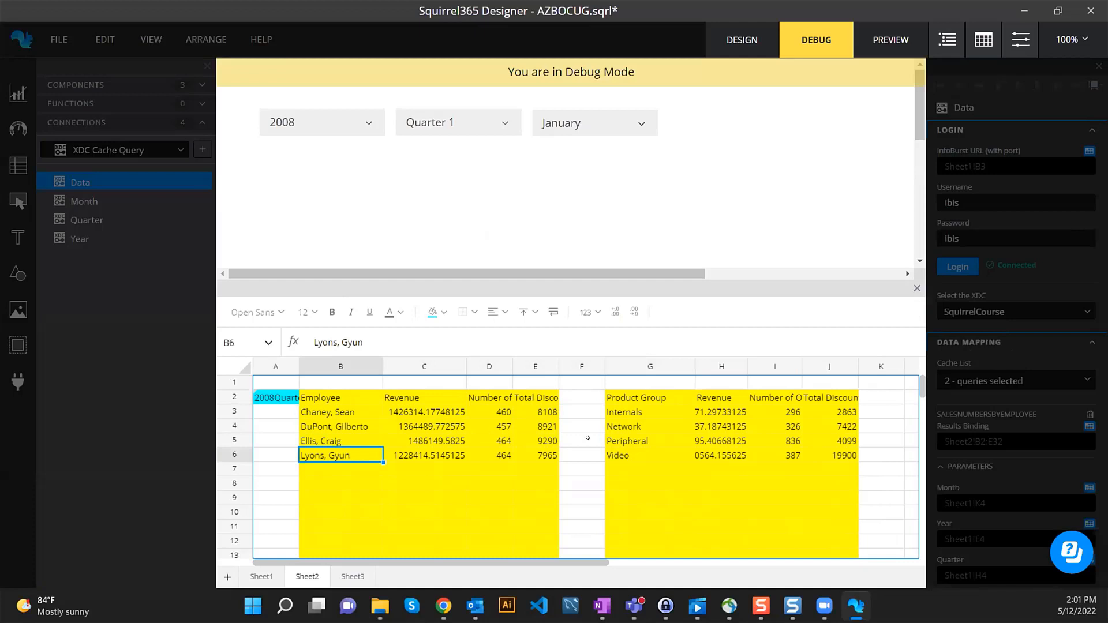
pyautogui.click(632, 411)
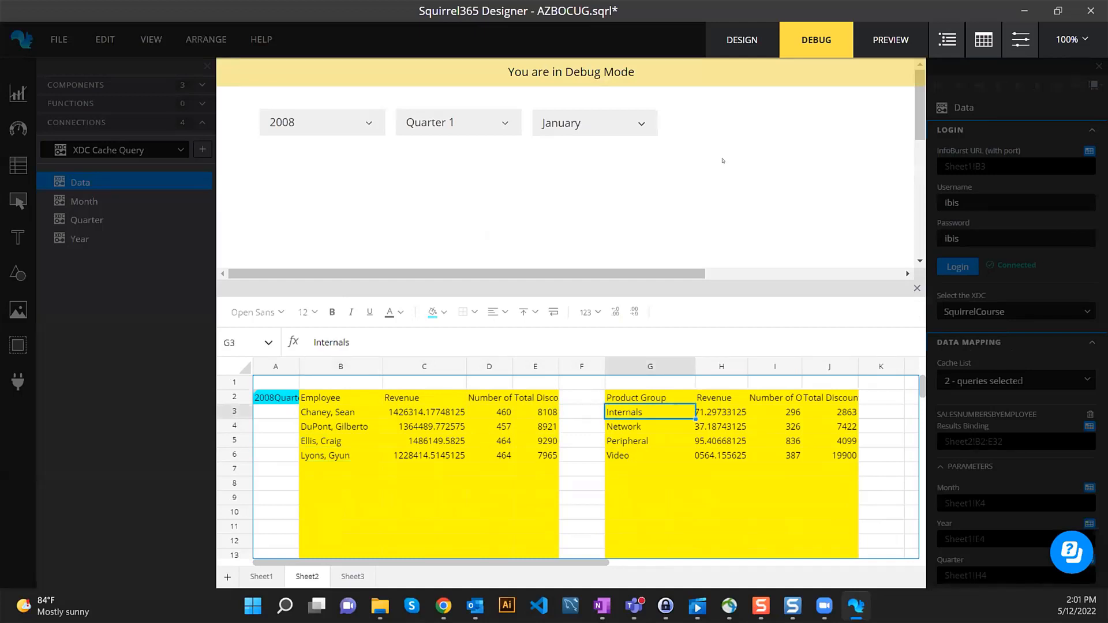
pyautogui.moveTo(326, 400); pyautogui.dragTo(833, 446)
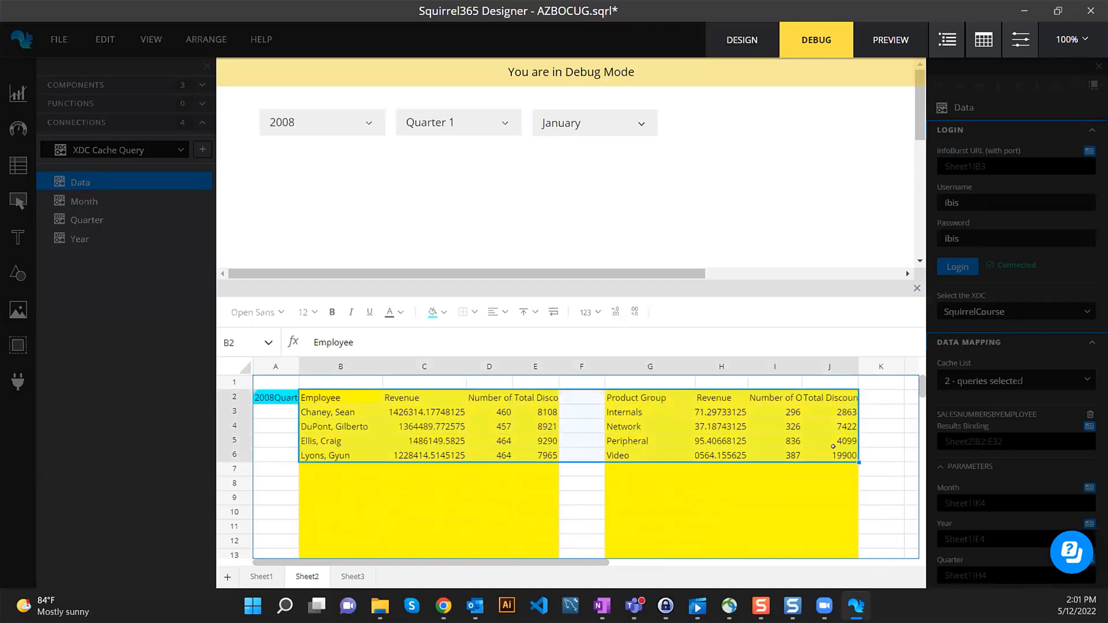
pyautogui.click(741, 39)
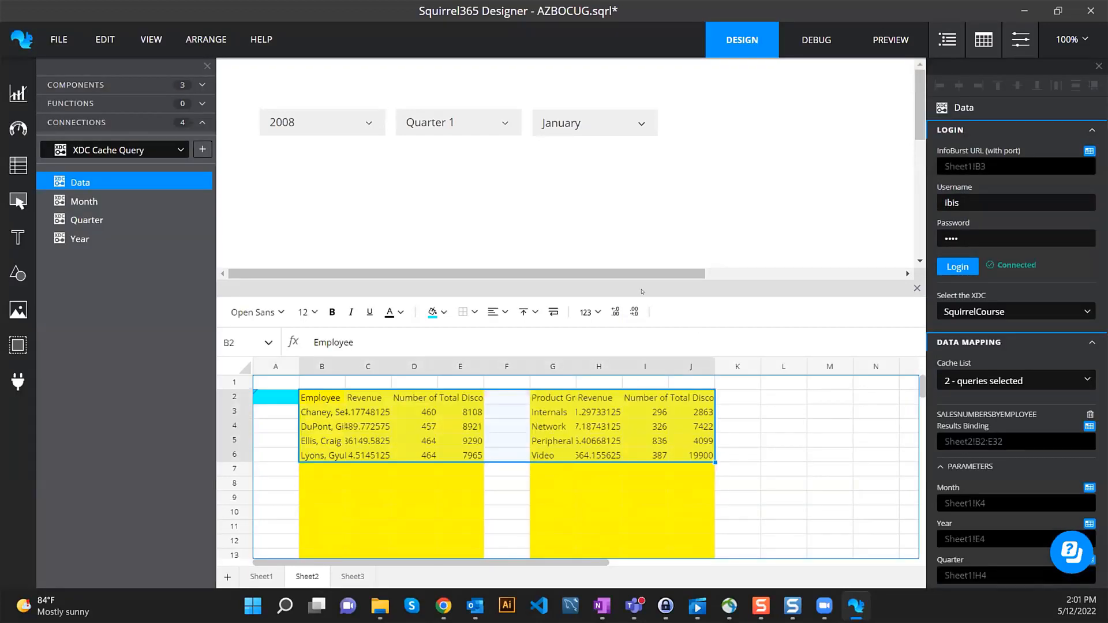
# - Add a column chart to the canvas and place it just below the dropdowns
pyautogui.click(13, 82)
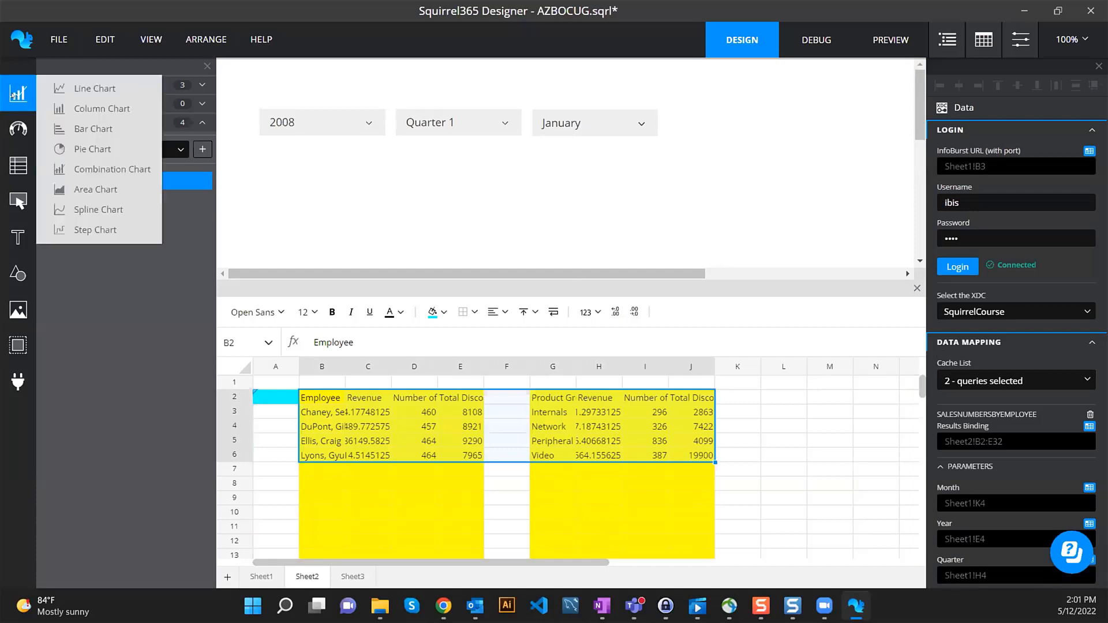
pyautogui.moveTo(92, 108); pyautogui.dragTo(292, 162)
pyautogui.moveTo(430, 275); pyautogui.dragTo(438, 354)
pyautogui.moveTo(496, 274); pyautogui.dragTo(448, 245)
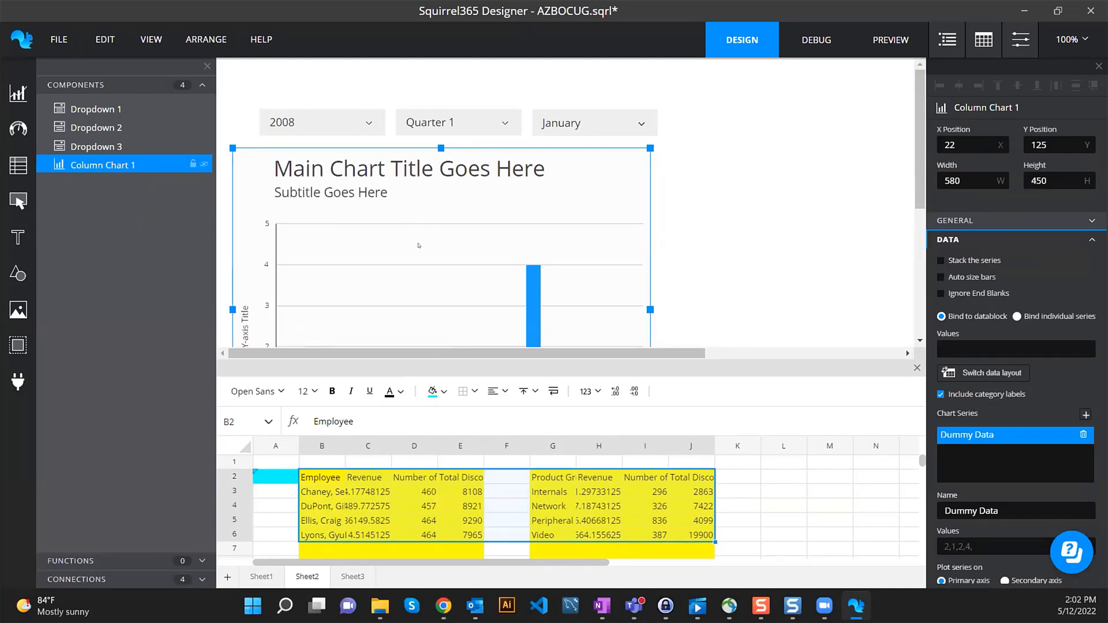
# - Title the chart 'Employee Revenue' and switch off its subtitle
pyautogui.click(1033, 222)
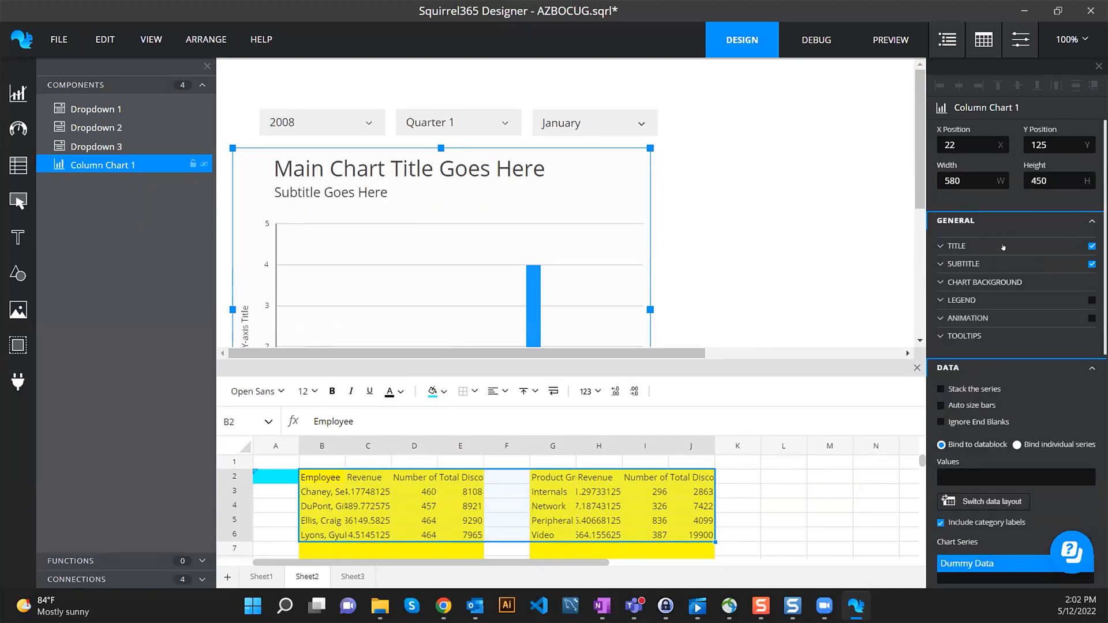
pyautogui.click(1073, 246)
pyautogui.moveTo(1050, 281); pyautogui.dragTo(917, 281)
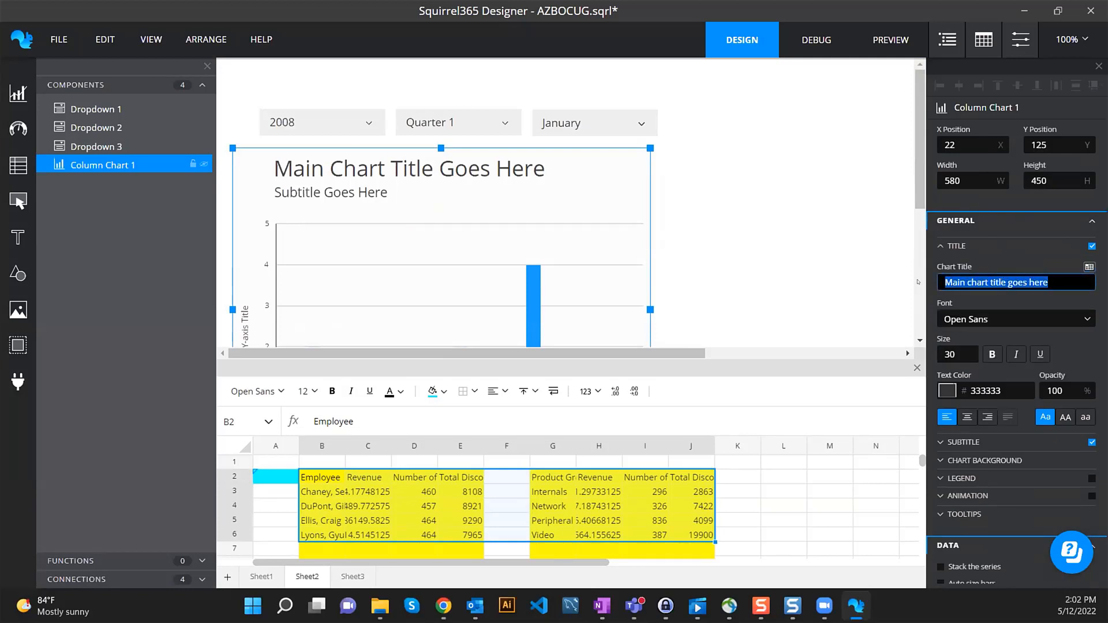
pyautogui.write('Employee ')
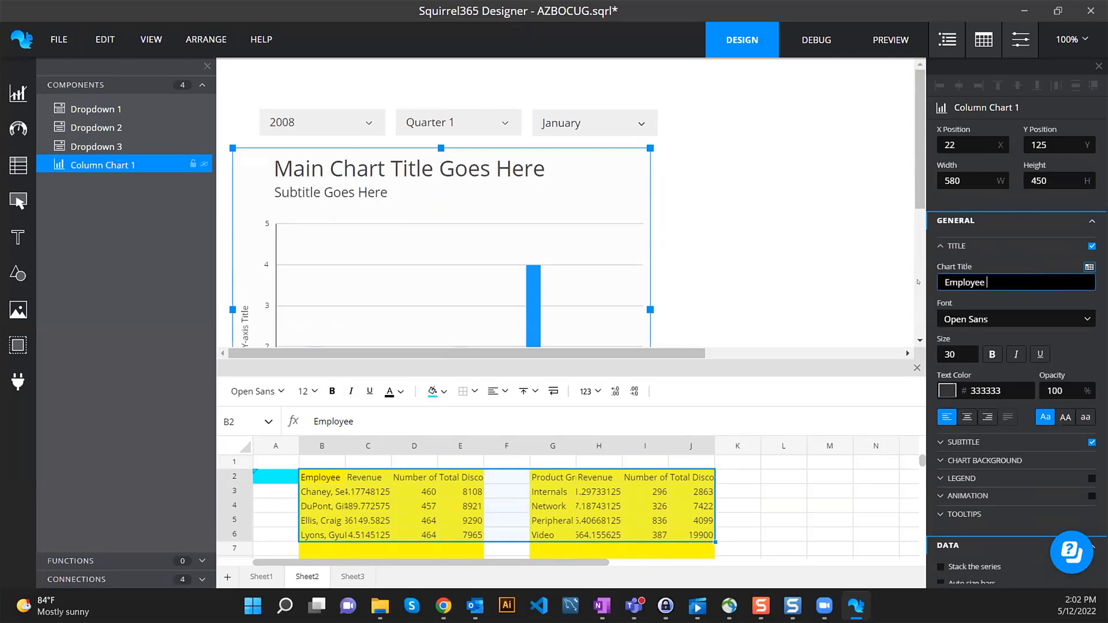
pyautogui.write('Revenue')
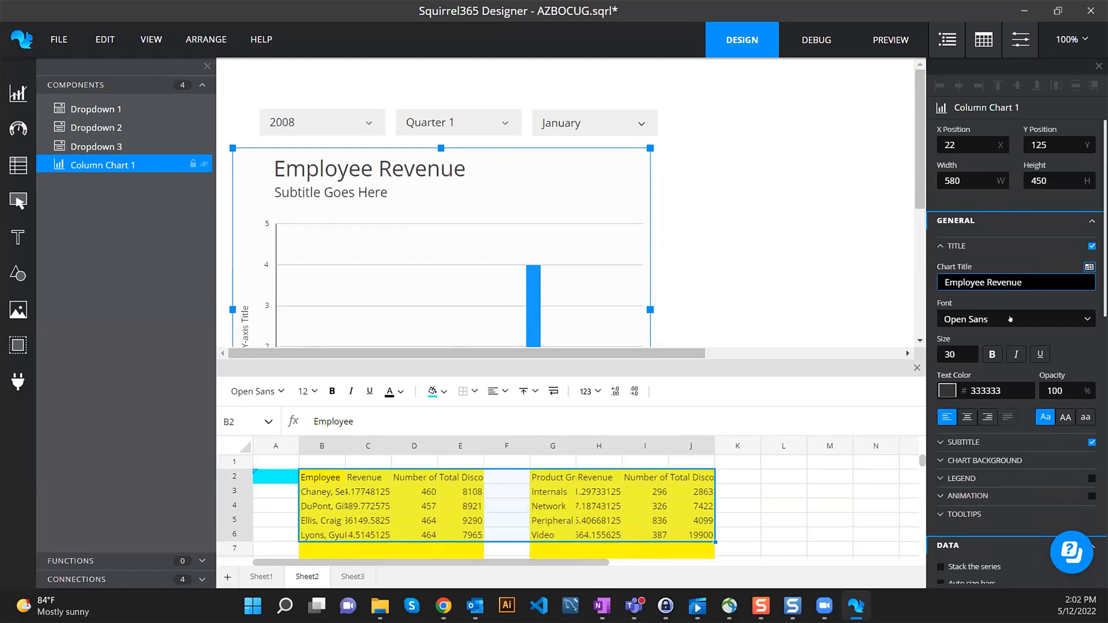
pyautogui.scroll(-2, 1008, 329)
pyautogui.scroll(-1, 1009, 329)
pyautogui.click(1092, 298)
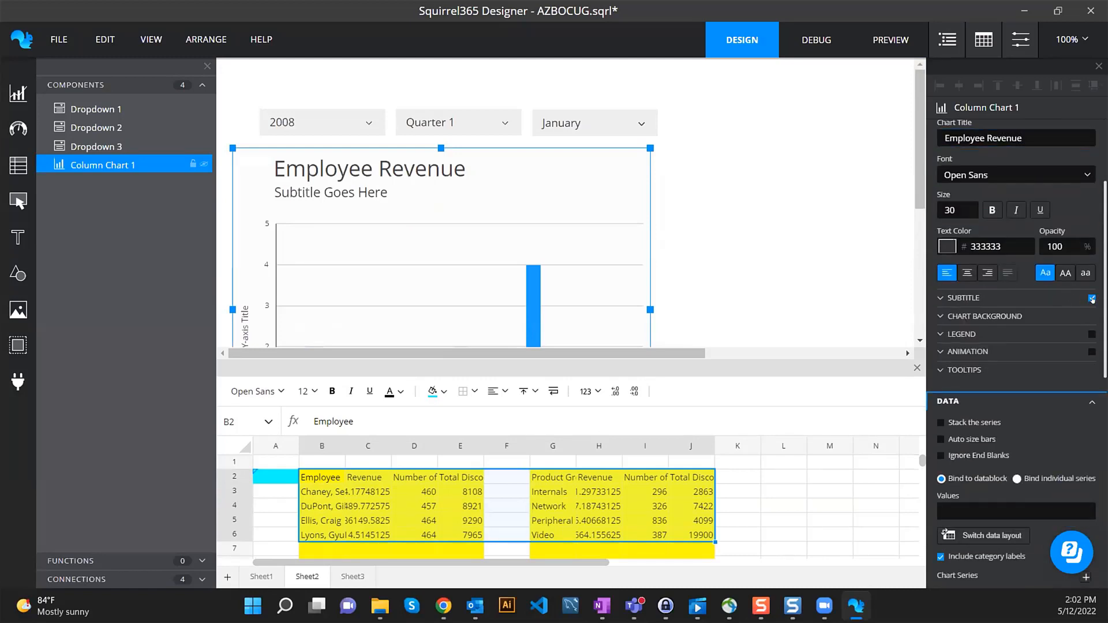
pyautogui.scroll(-3, 1044, 412)
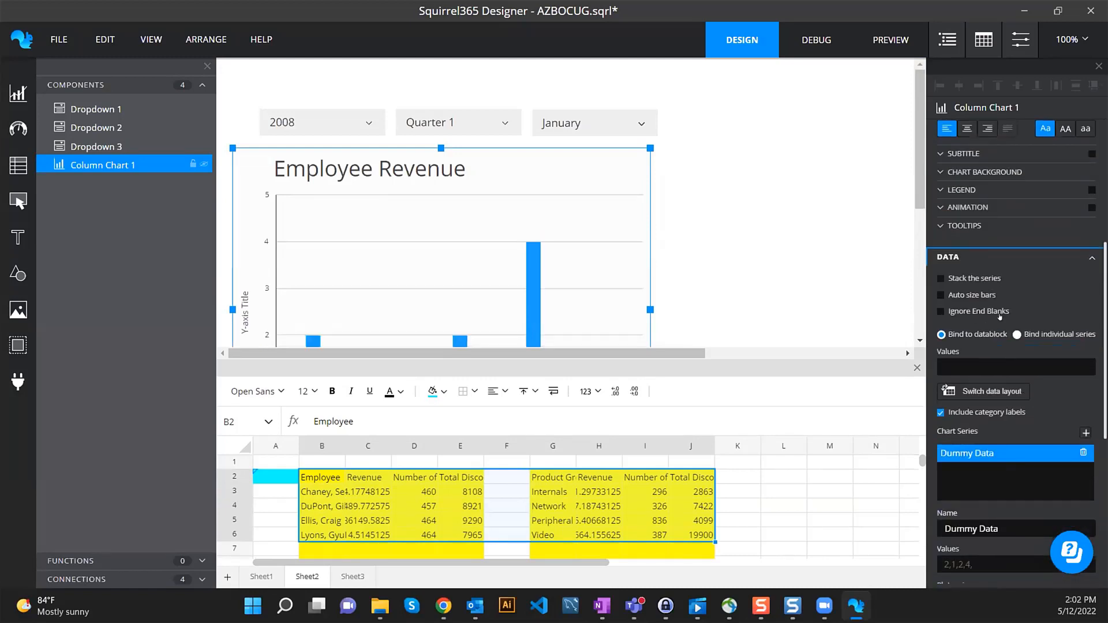
# - Name the series 'Revenue', ignoring trailing blanks, and bind its values to Sheet2!C3:C15
pyautogui.click(958, 312)
pyautogui.click(1020, 335)
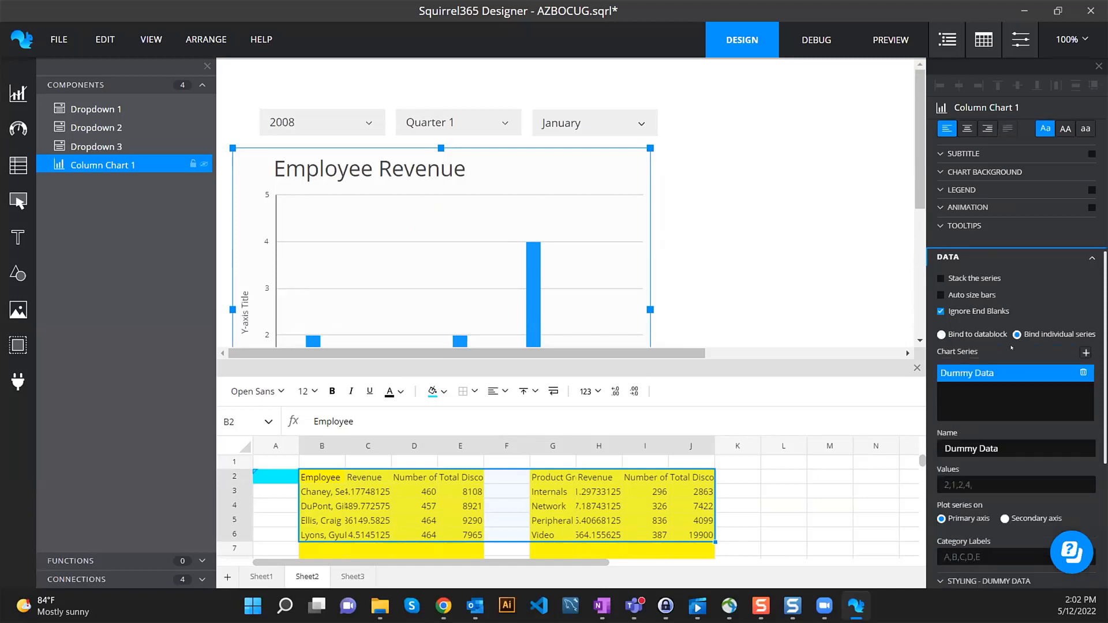
pyautogui.click(1016, 449)
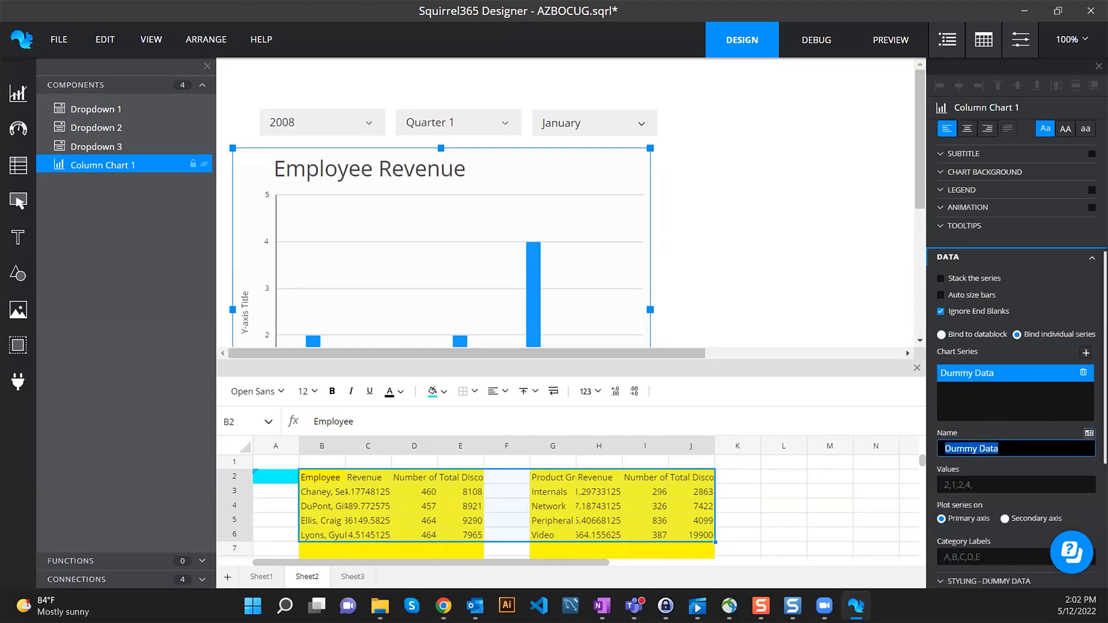
pyautogui.write('Revenue')
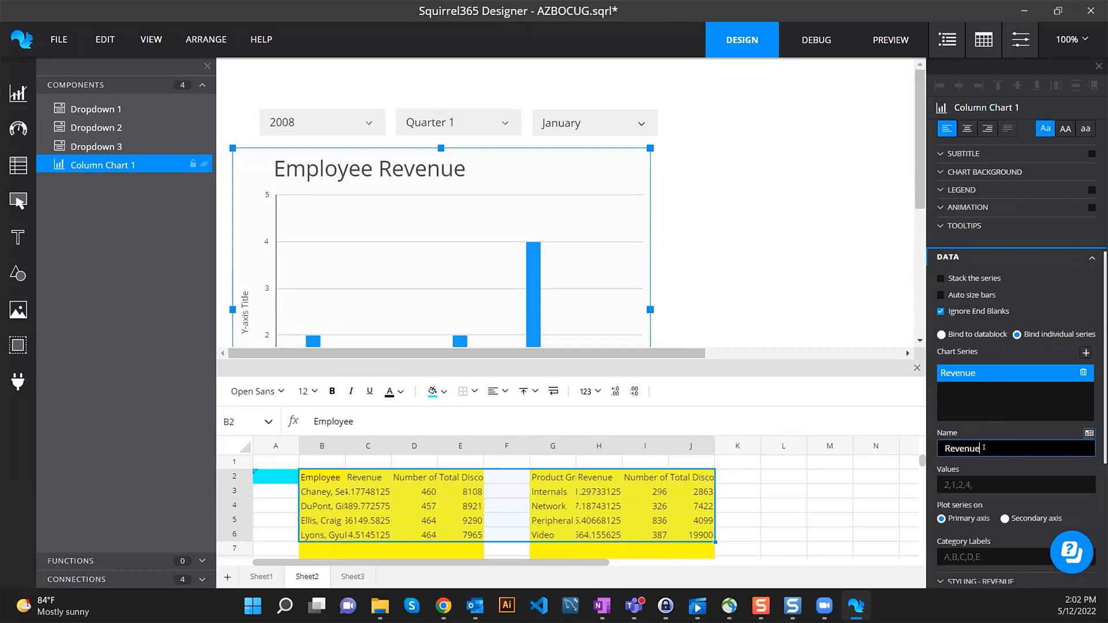
pyautogui.scroll(-1, 1000, 446)
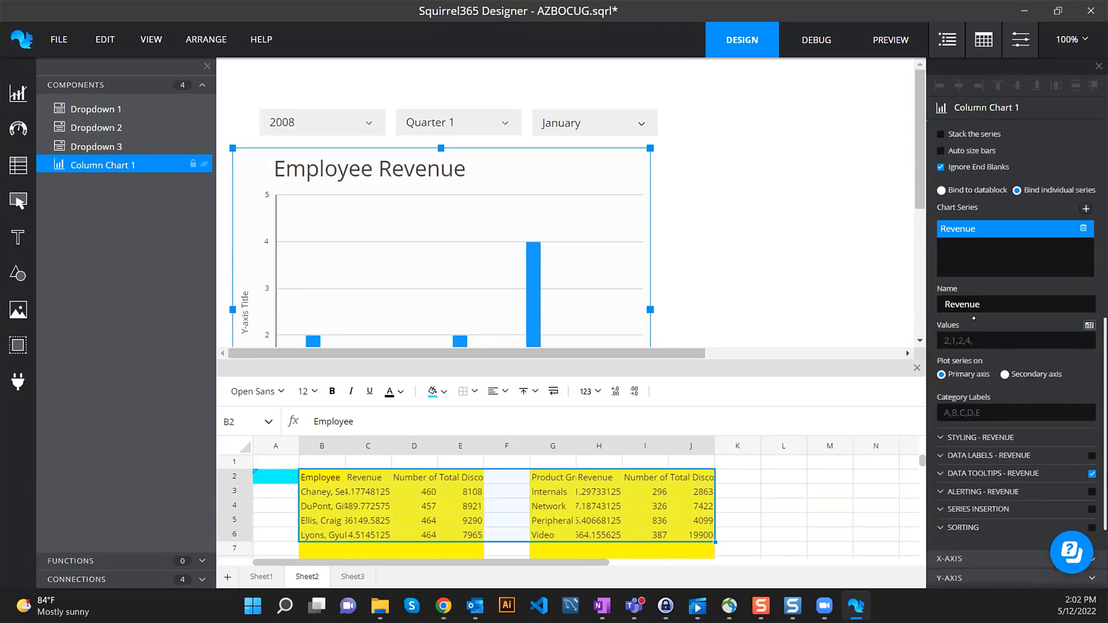
pyautogui.click(999, 444)
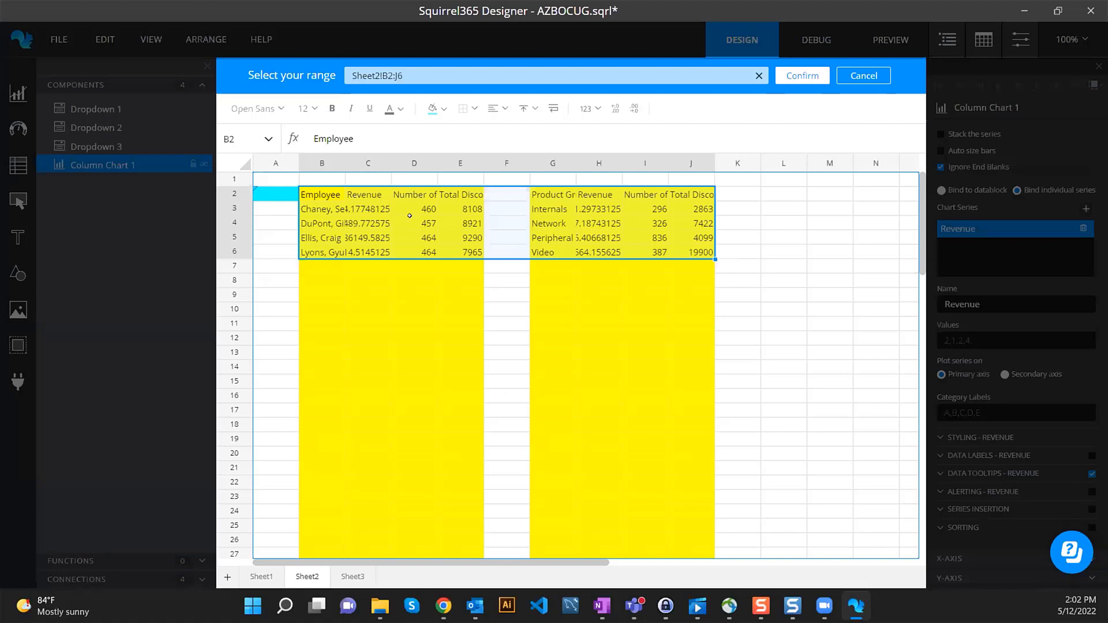
pyautogui.moveTo(364, 207); pyautogui.dragTo(369, 376)
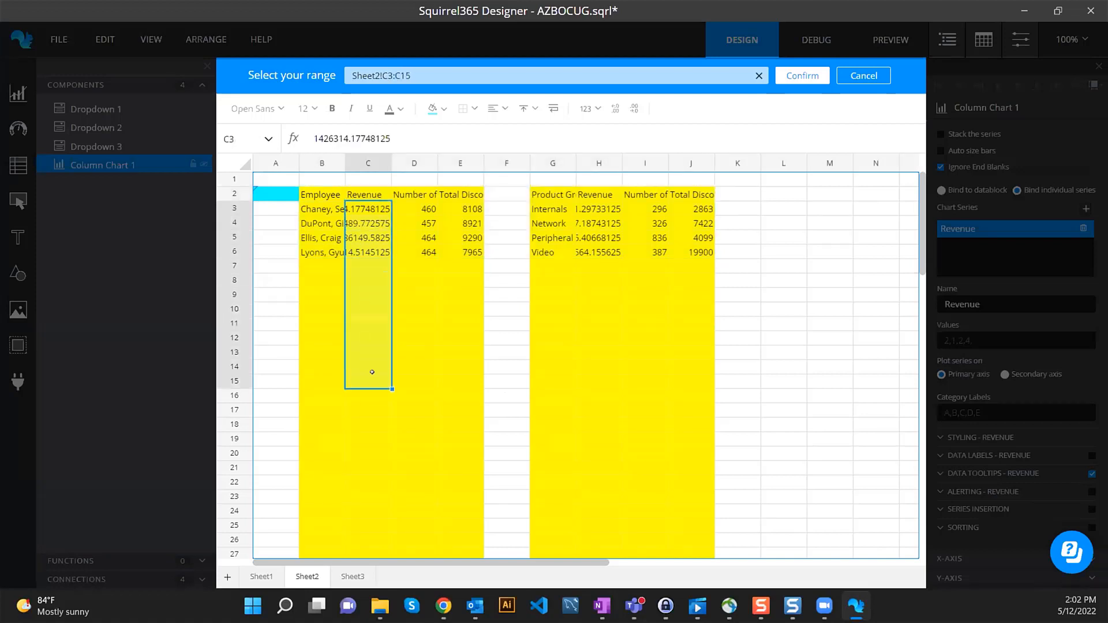
pyautogui.click(802, 76)
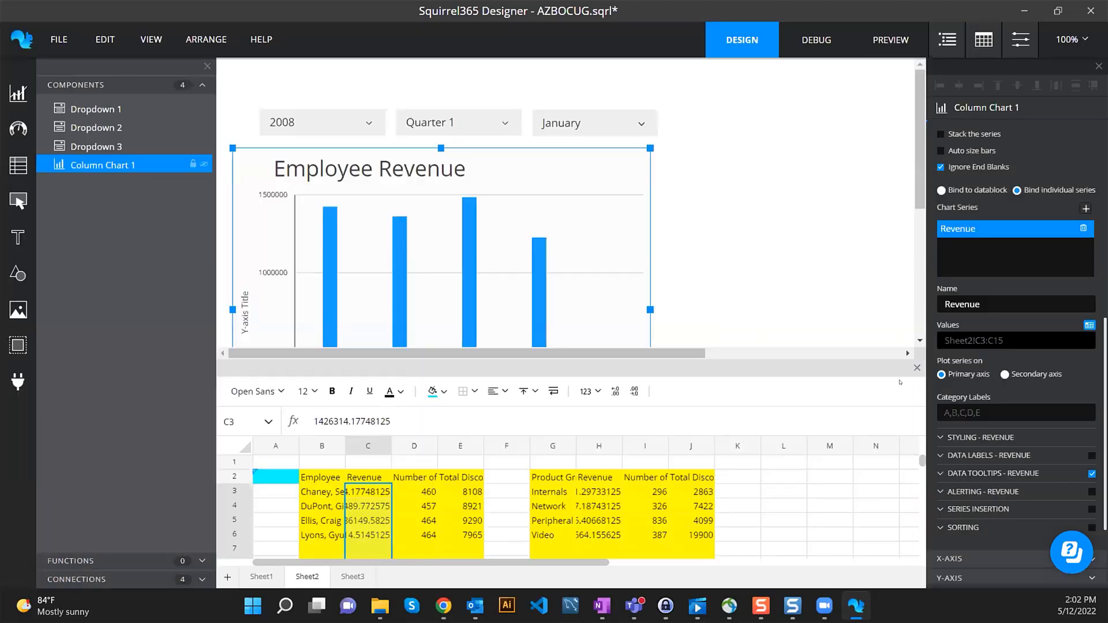
# - Use employee names from Sheet2!B3:B15 as category labels and enlarge the design area to show the chart
pyautogui.click(1089, 398)
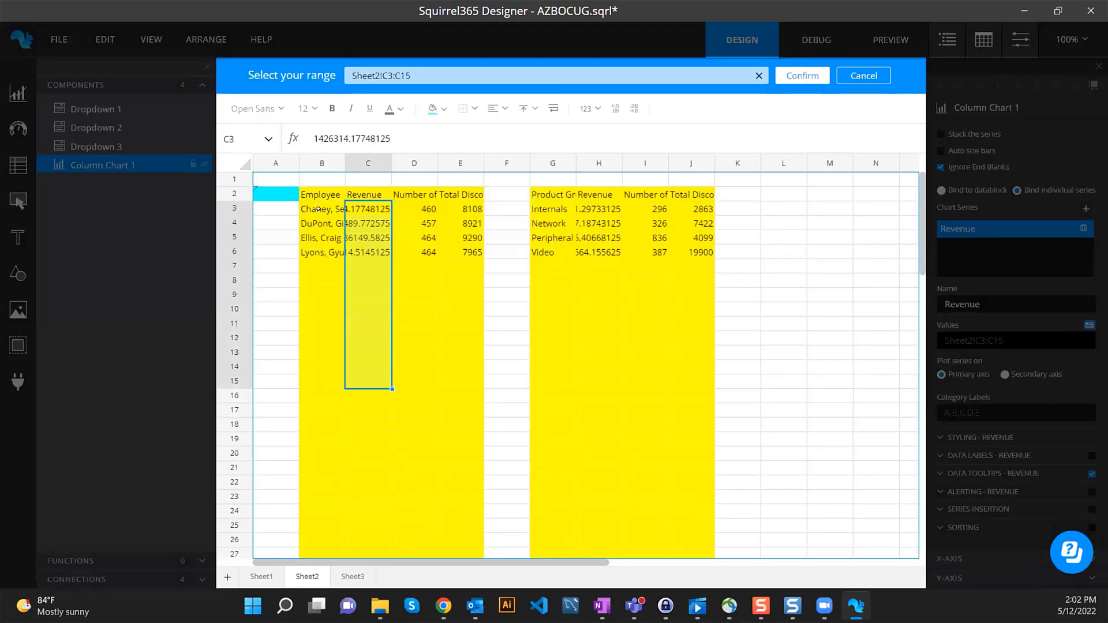
pyautogui.moveTo(318, 209); pyautogui.dragTo(316, 375)
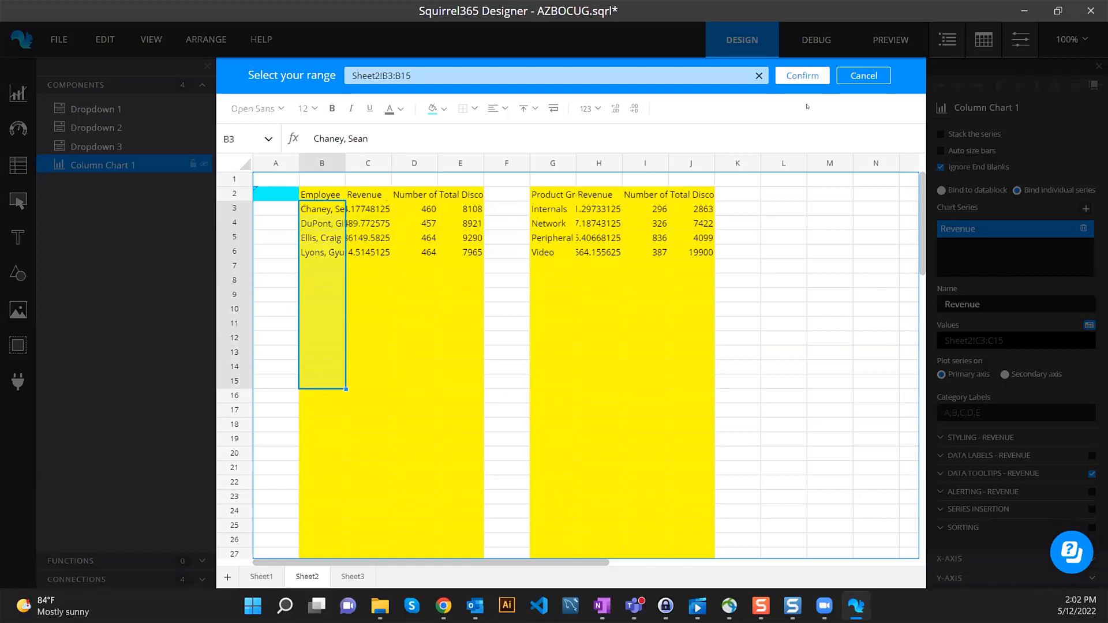
pyautogui.click(802, 76)
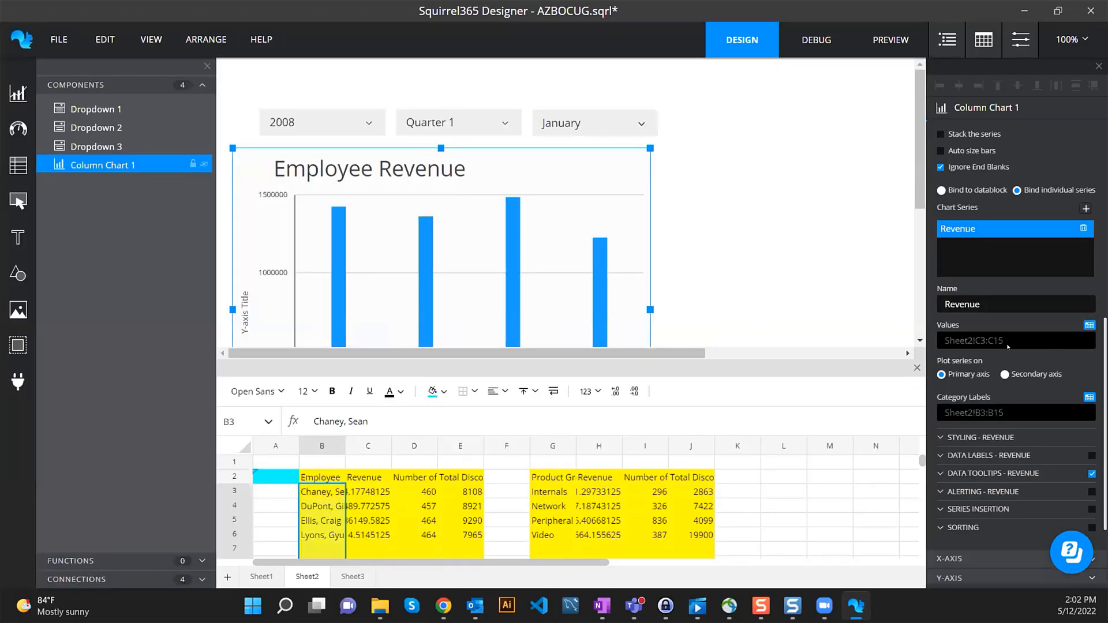
pyautogui.scroll(-4, 648, 247)
pyautogui.scroll(3, 679, 253)
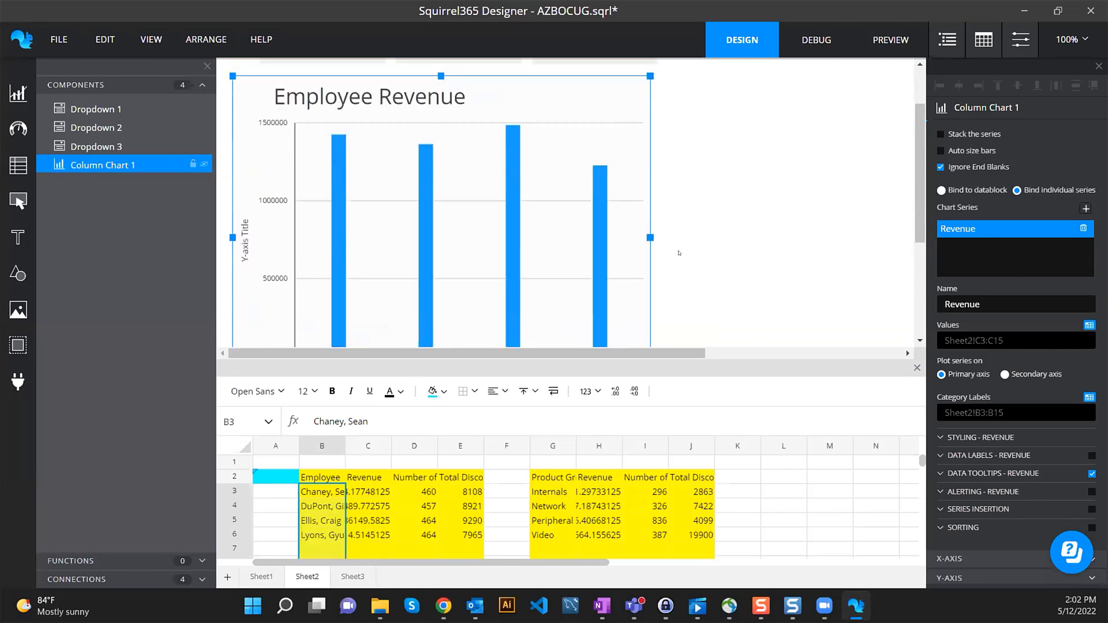
pyautogui.scroll(-1, 679, 253)
pyautogui.moveTo(689, 375); pyautogui.dragTo(688, 436)
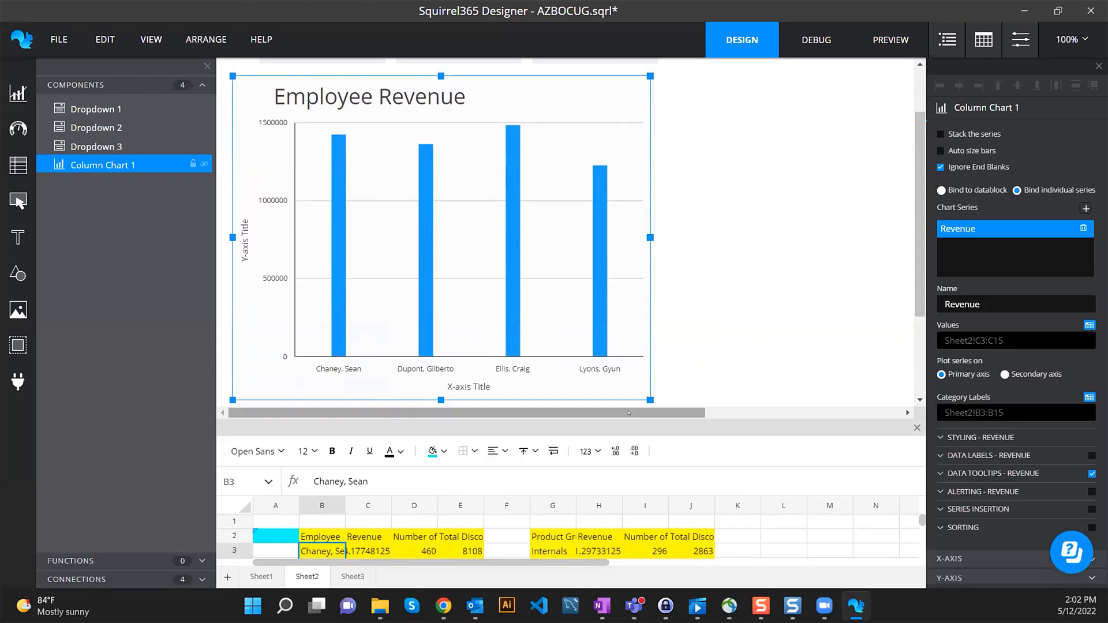
pyautogui.moveTo(630, 412); pyautogui.dragTo(565, 309)
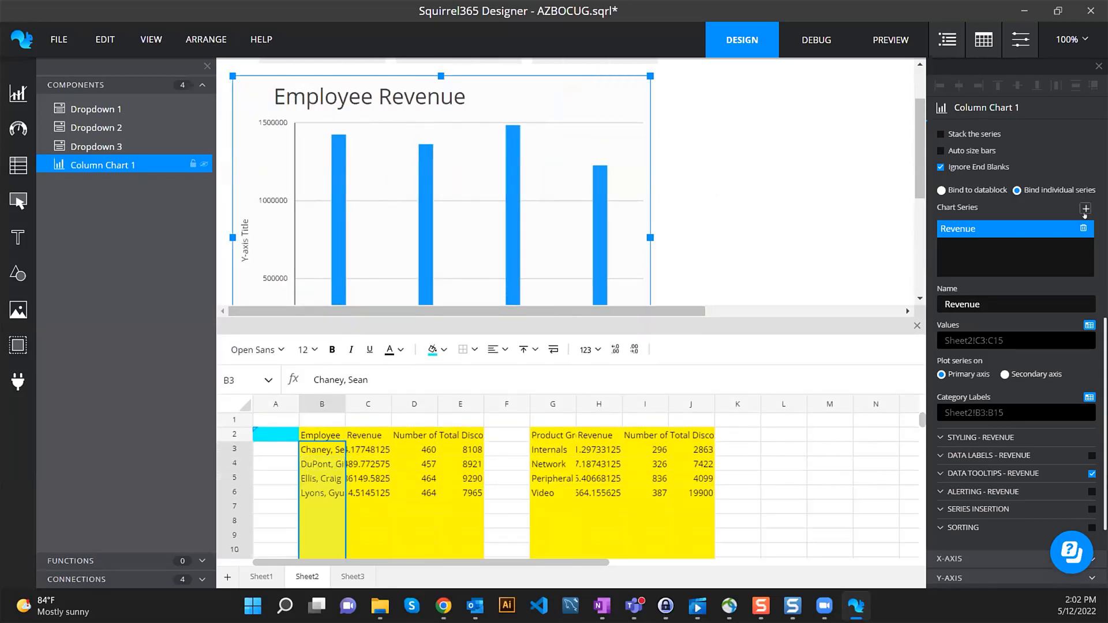
# - Add a second chart series named Discounts with values from Sheet2!E3:E15
pyautogui.click(1084, 208)
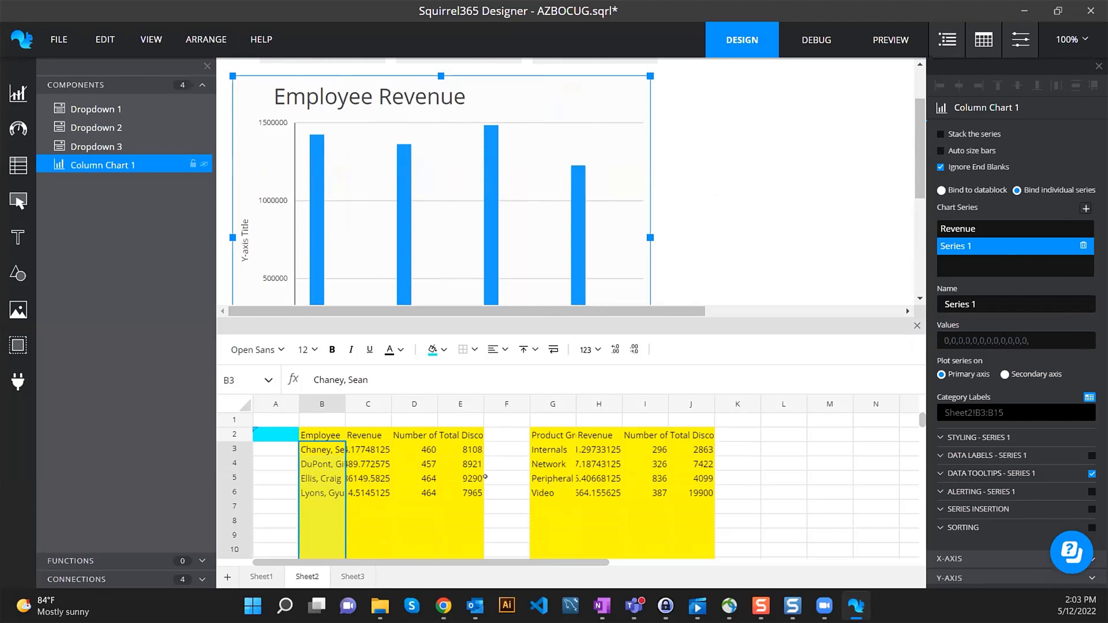
pyautogui.moveTo(459, 449); pyautogui.dragTo(465, 476)
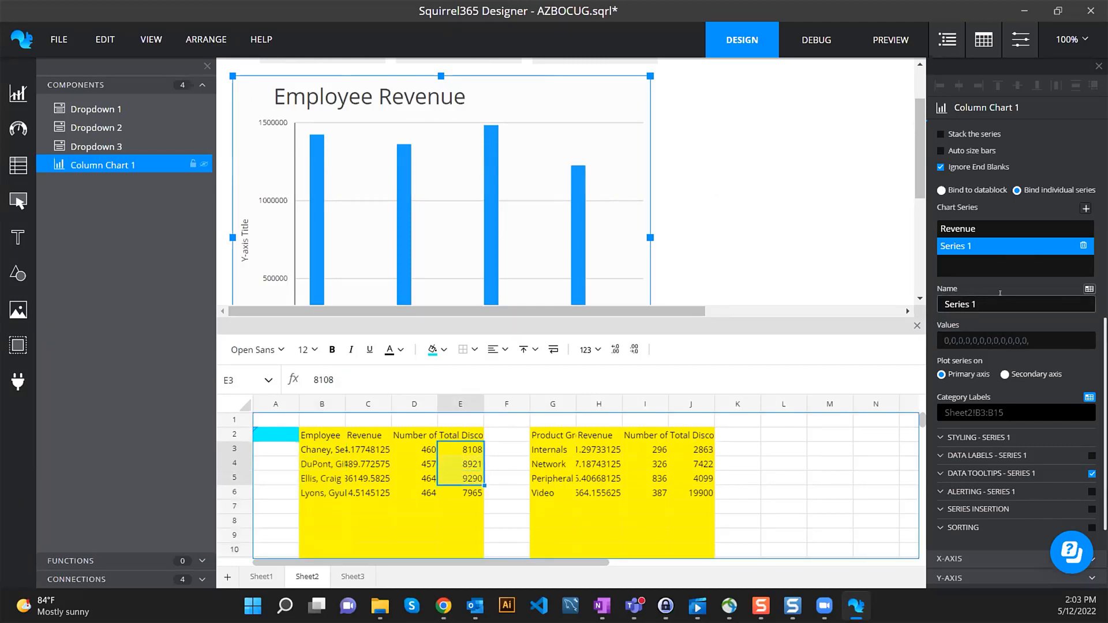
pyautogui.moveTo(991, 306); pyautogui.dragTo(916, 308)
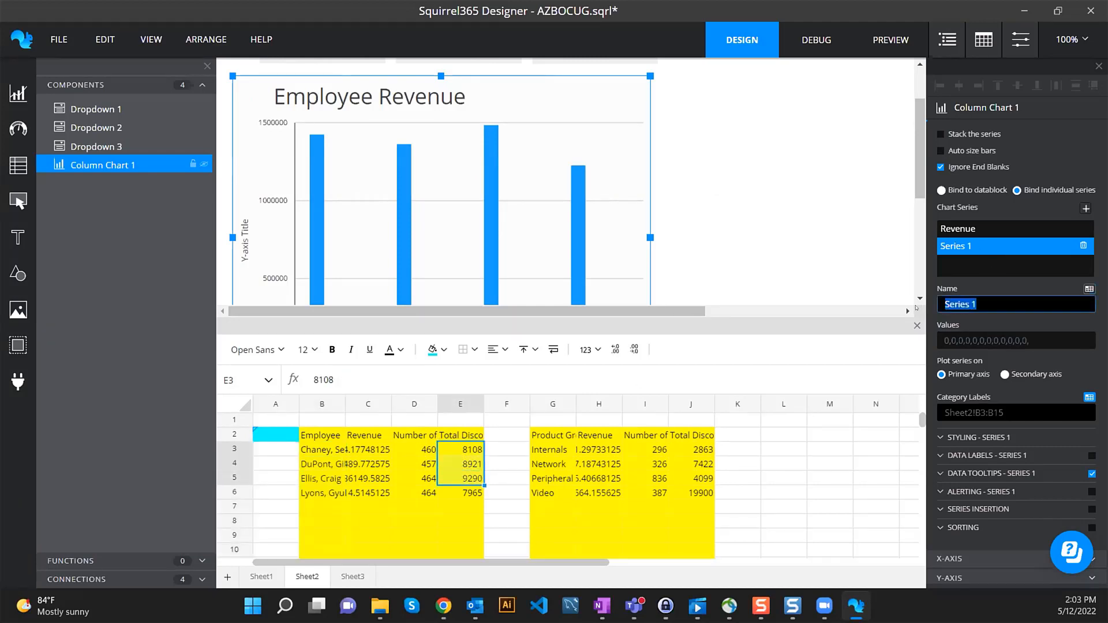
pyautogui.write('Discounts')
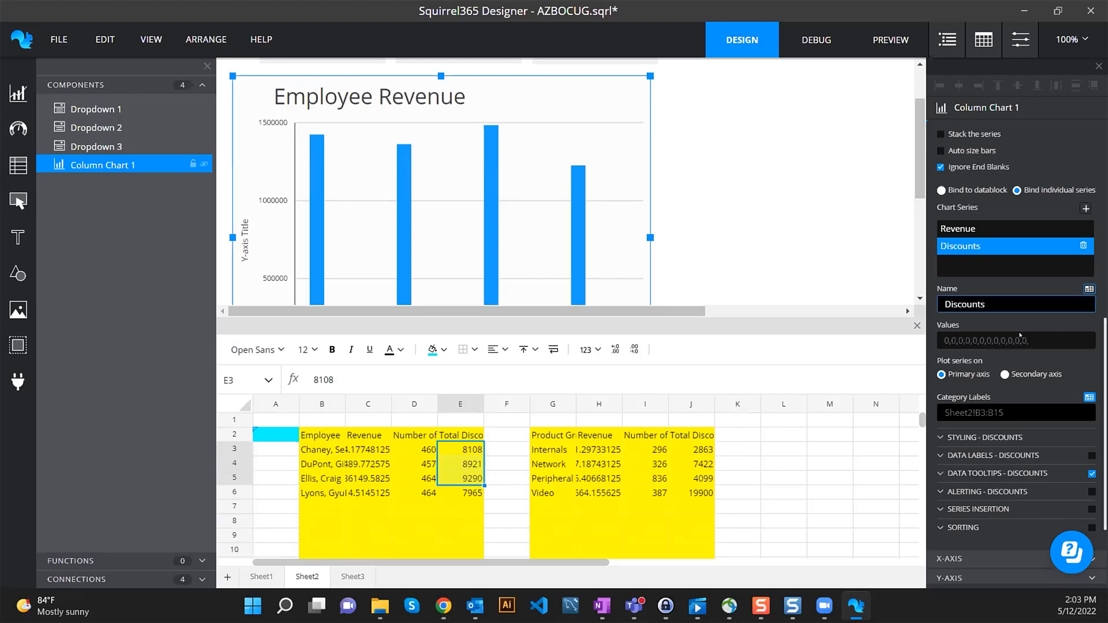
pyautogui.press('Return')
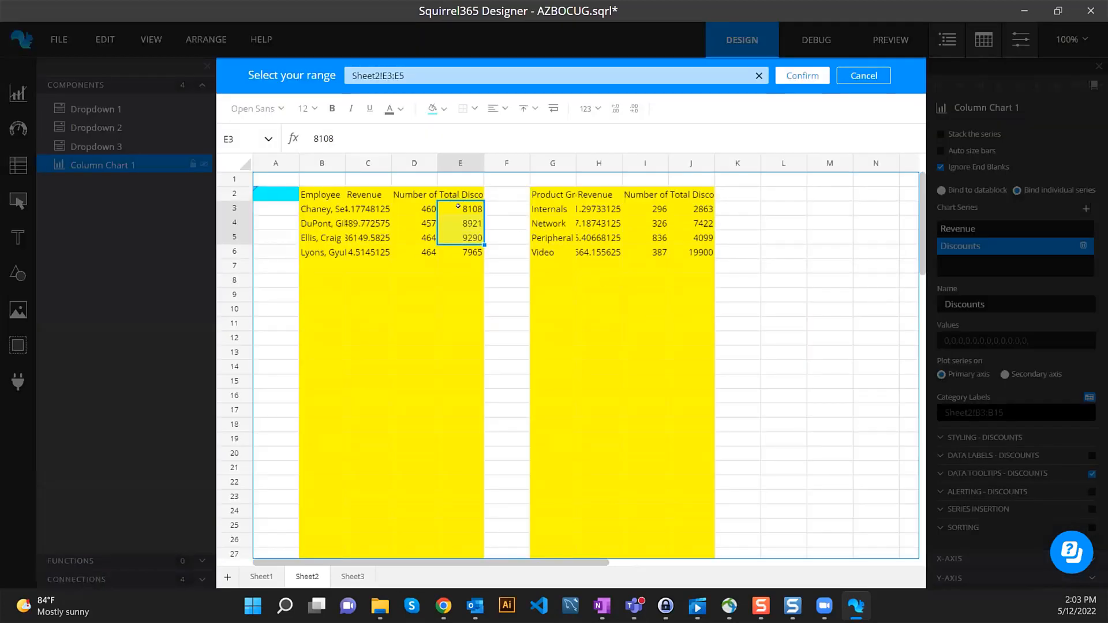
pyautogui.moveTo(461, 207); pyautogui.dragTo(465, 380)
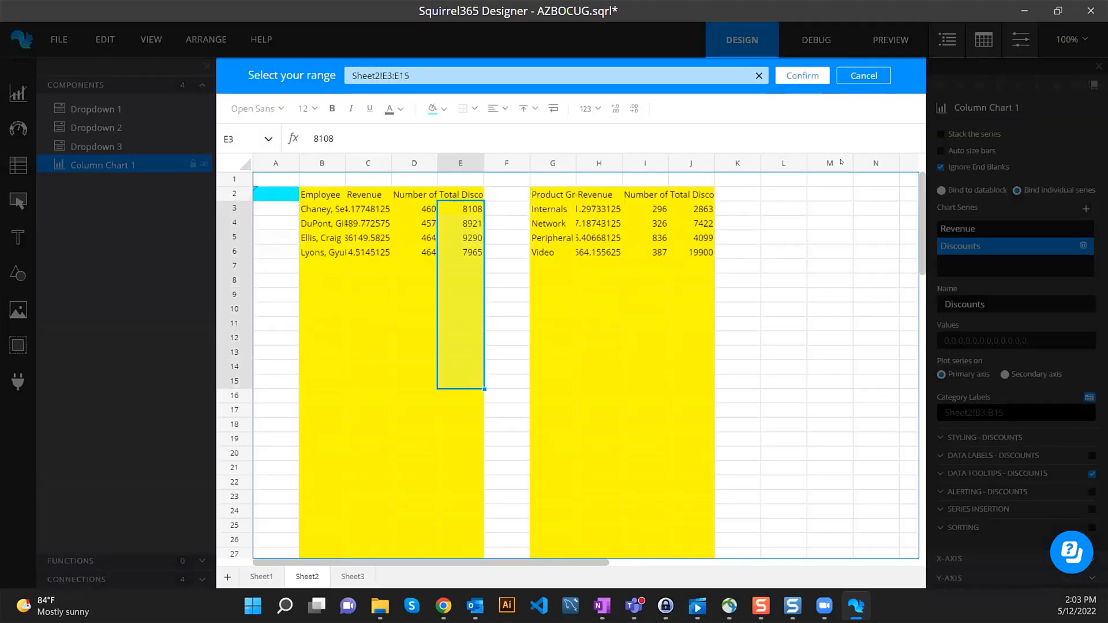
pyautogui.click(802, 76)
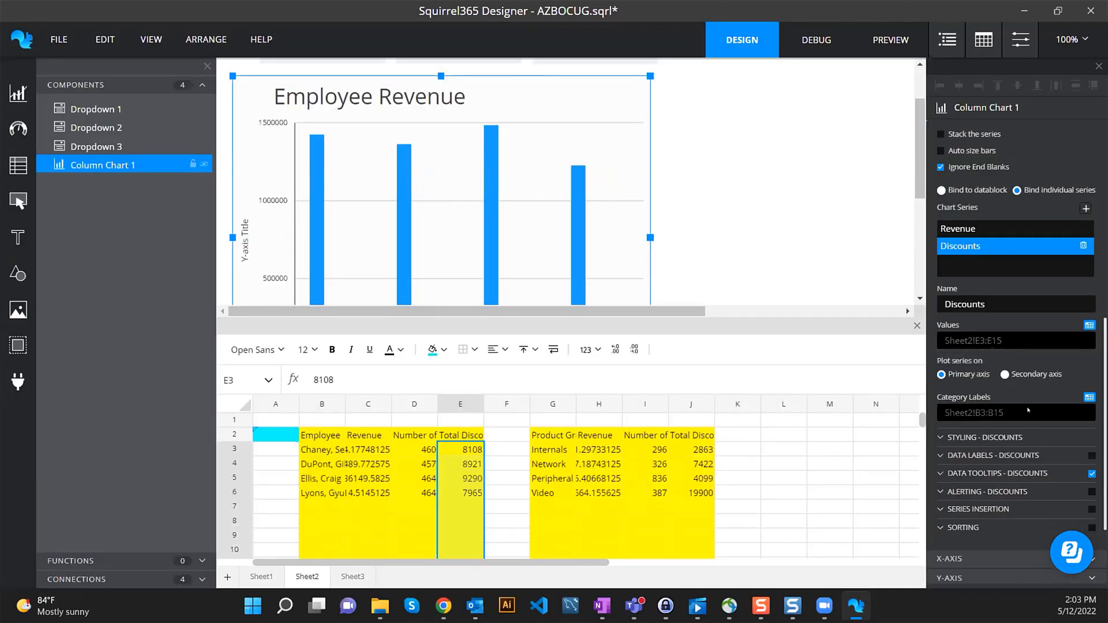
# - Widen the Employee Revenue chart and plot Discounts on the secondary axis
pyautogui.scroll(-2, 632, 227)
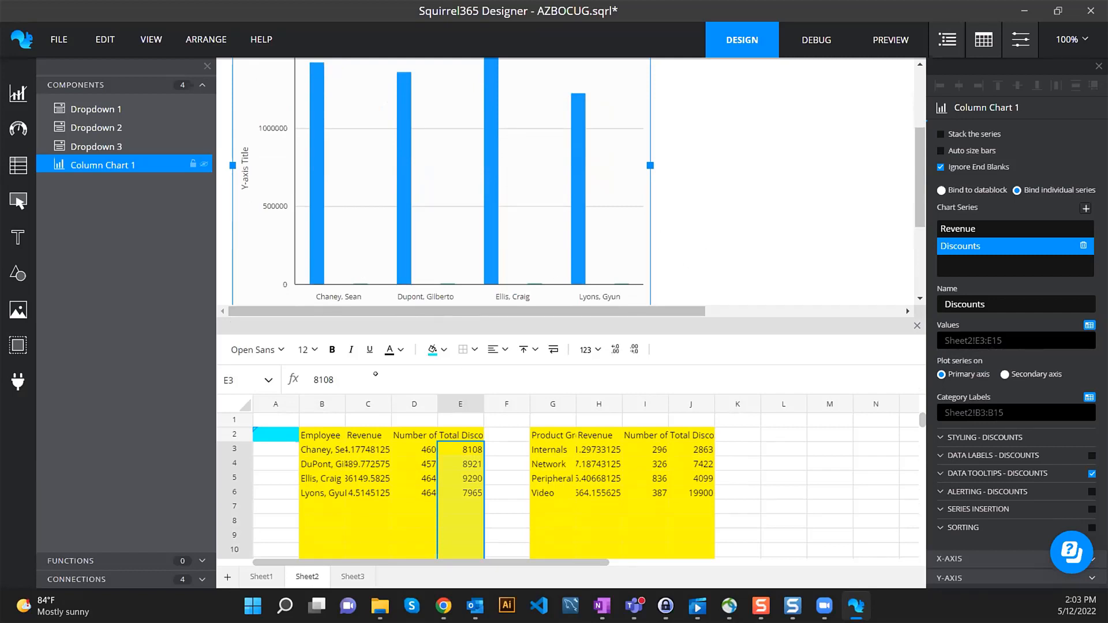
pyautogui.moveTo(363, 450); pyautogui.dragTo(365, 493)
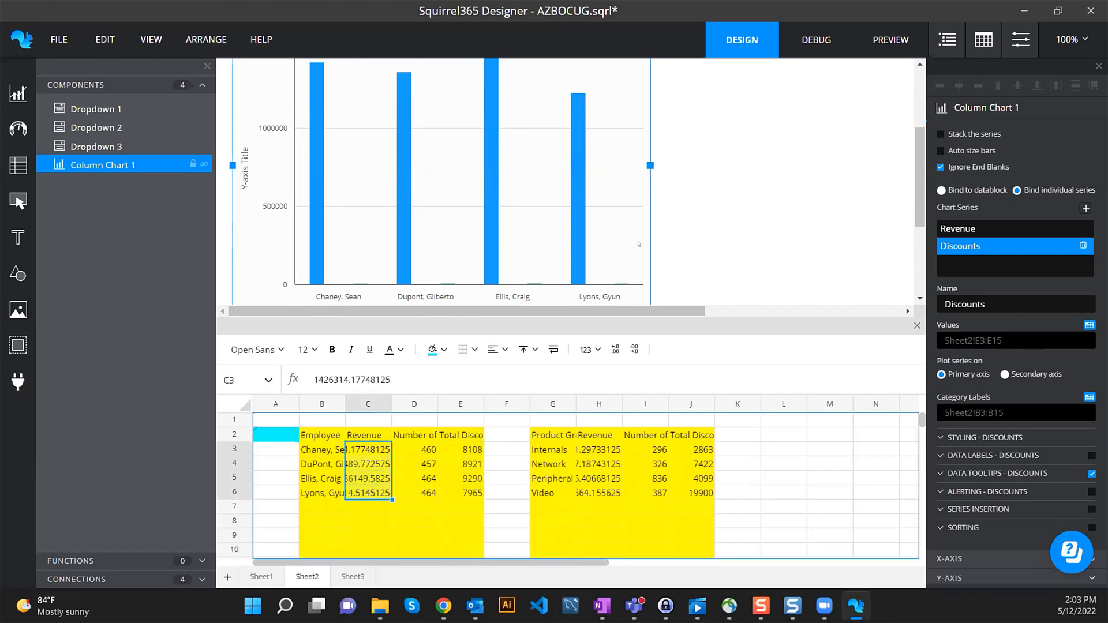
pyautogui.moveTo(655, 167); pyautogui.dragTo(731, 167)
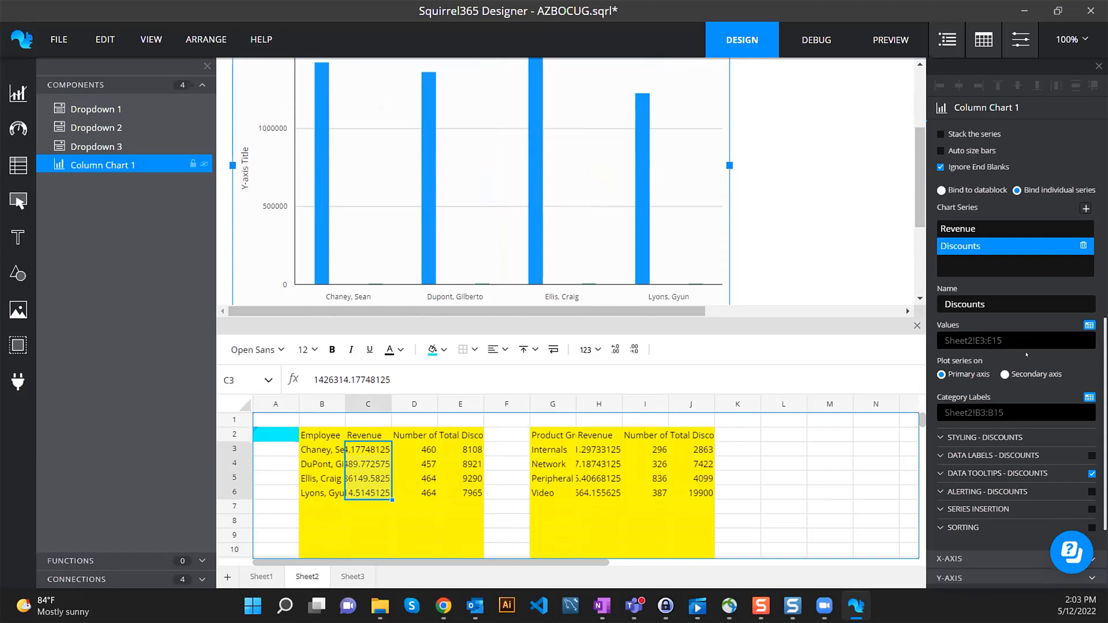
pyautogui.click(1008, 375)
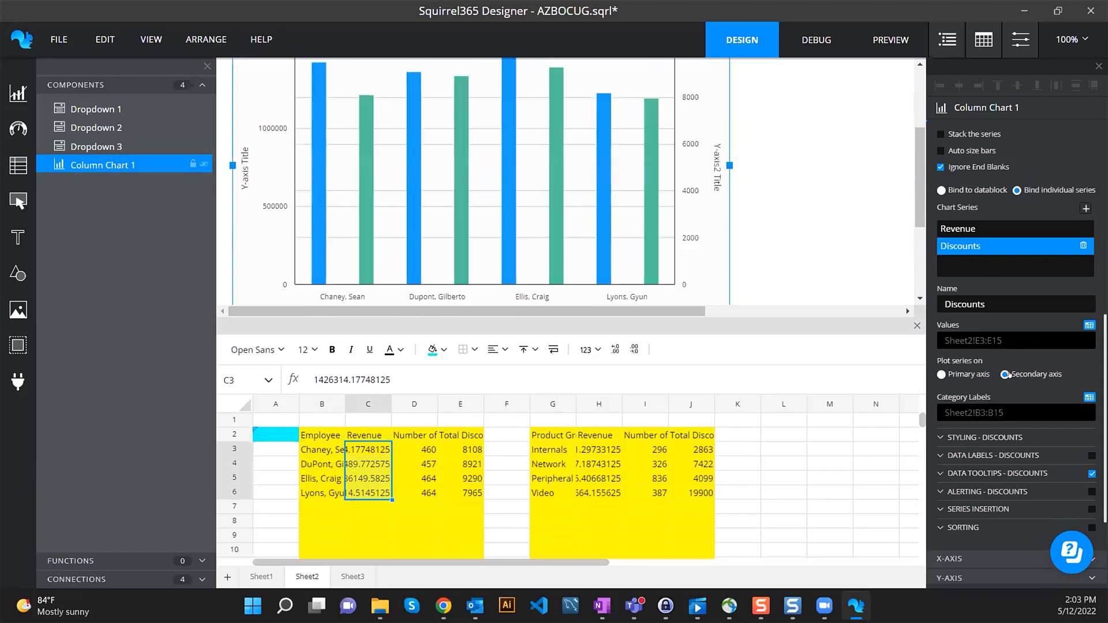
pyautogui.scroll(1, 850, 243)
pyautogui.scroll(-1, 850, 243)
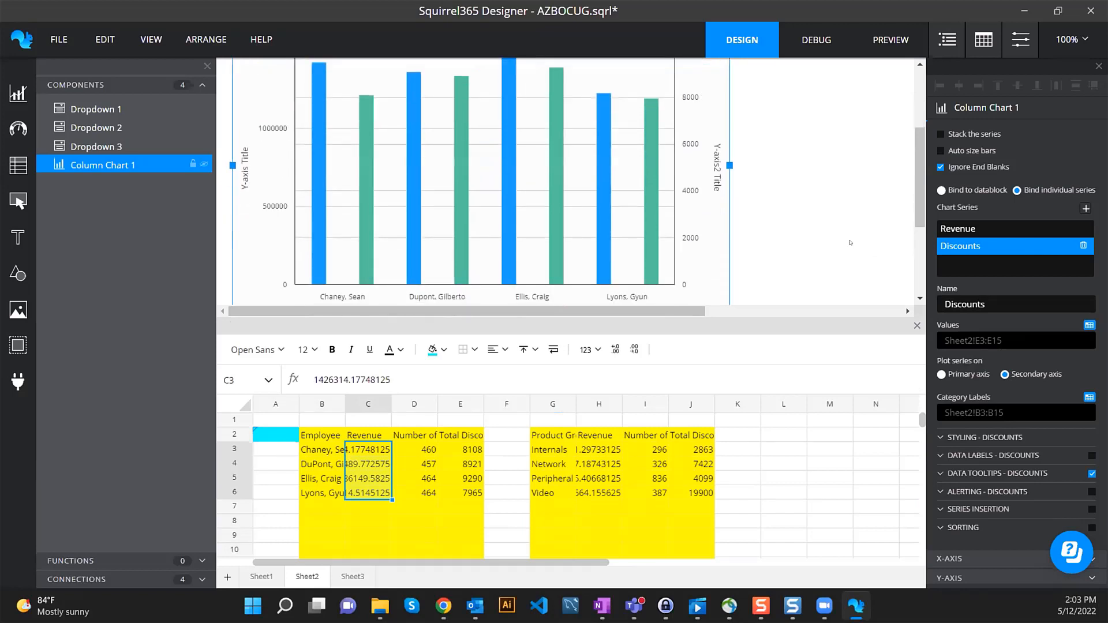
pyautogui.moveTo(686, 311); pyautogui.dragTo(687, 433)
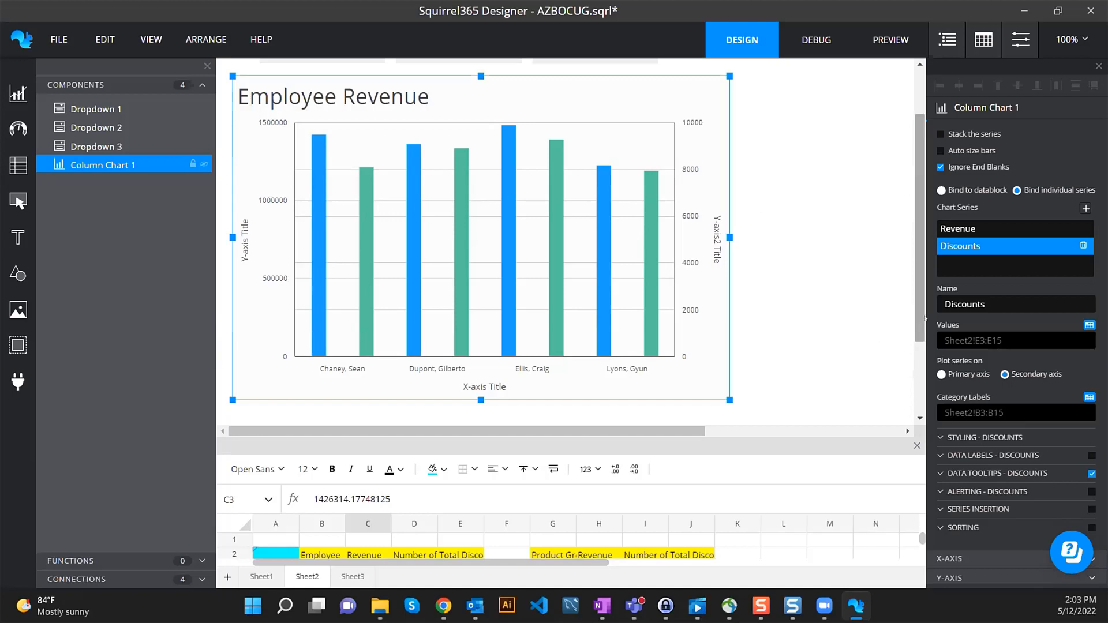
# - Replace the accidental bar chart with a combination chart beside the Employee Revenue chart
pyautogui.moveTo(653, 431); pyautogui.dragTo(847, 428)
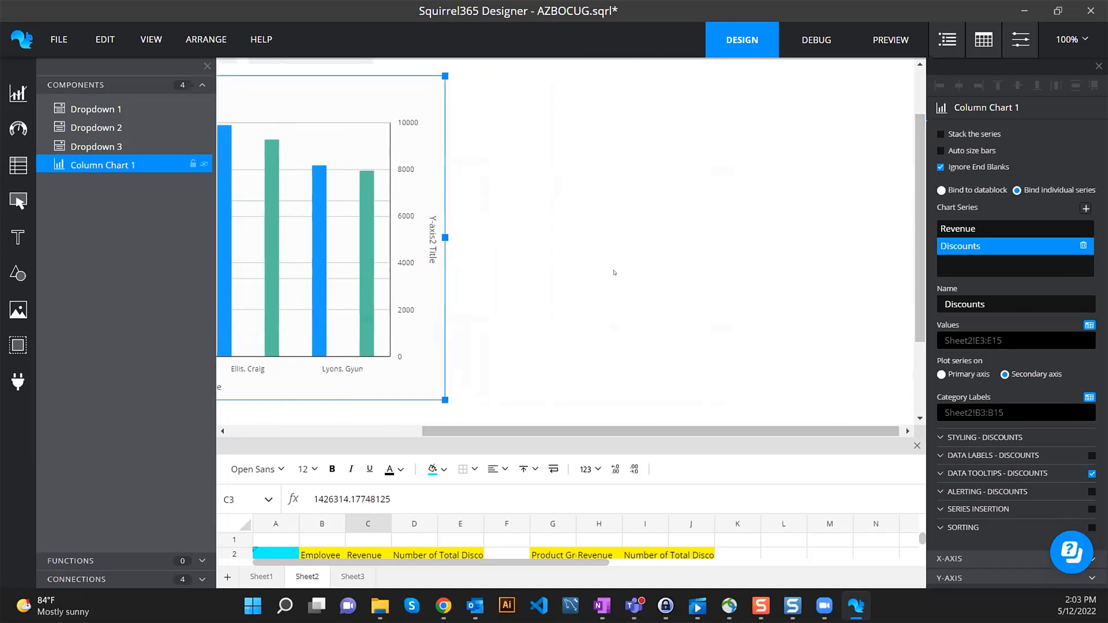
pyautogui.moveTo(5, 88)
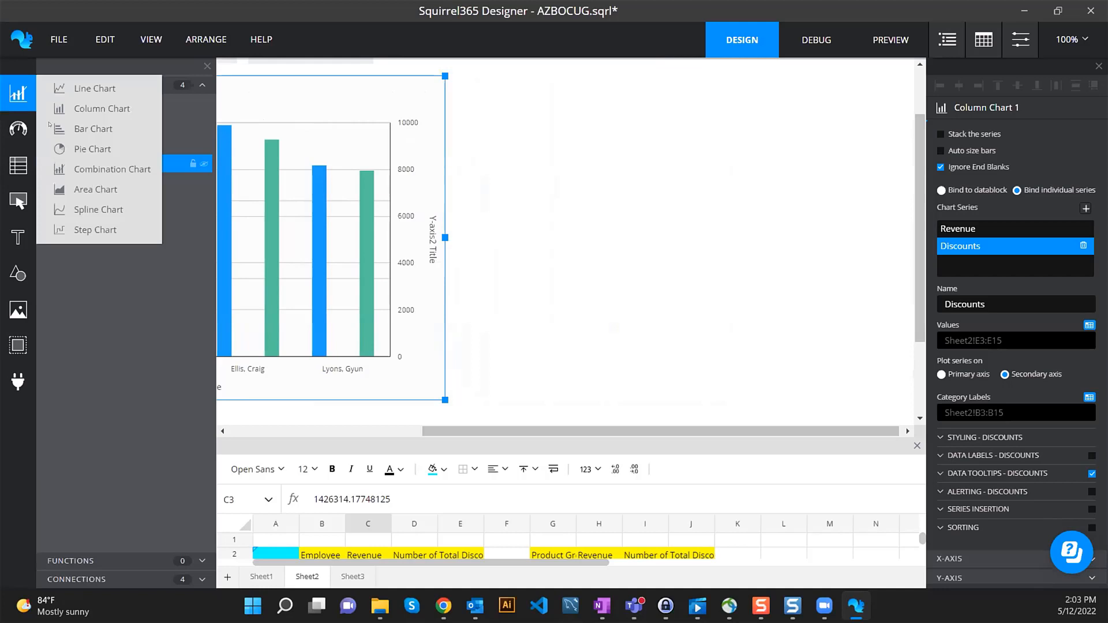
pyautogui.moveTo(113, 127); pyautogui.dragTo(571, 184)
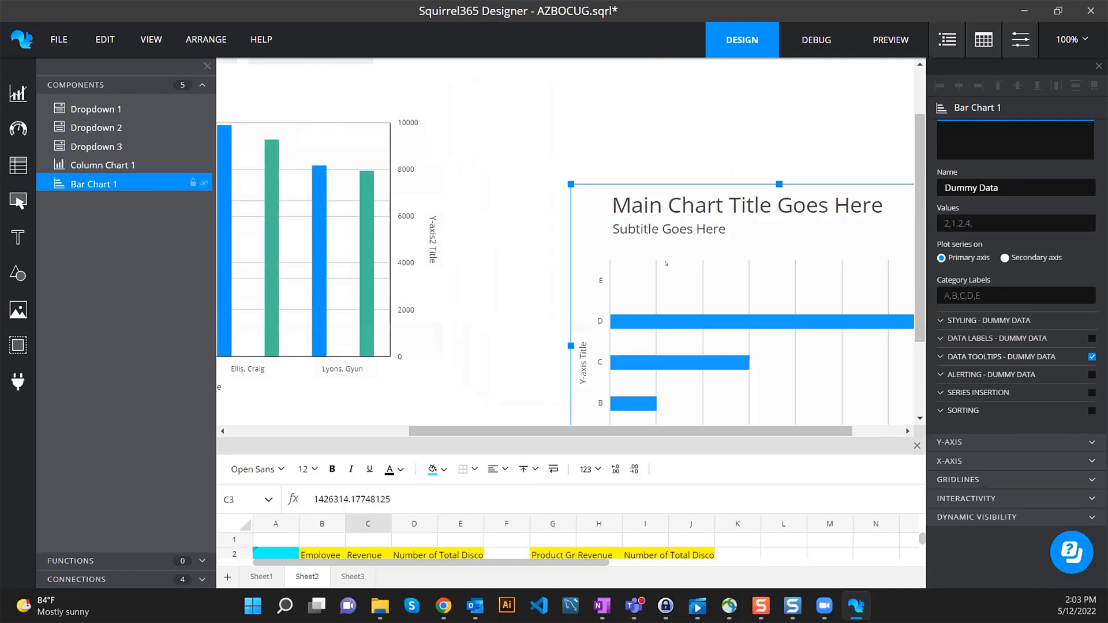
pyautogui.press('Delete')
pyautogui.click(19, 93)
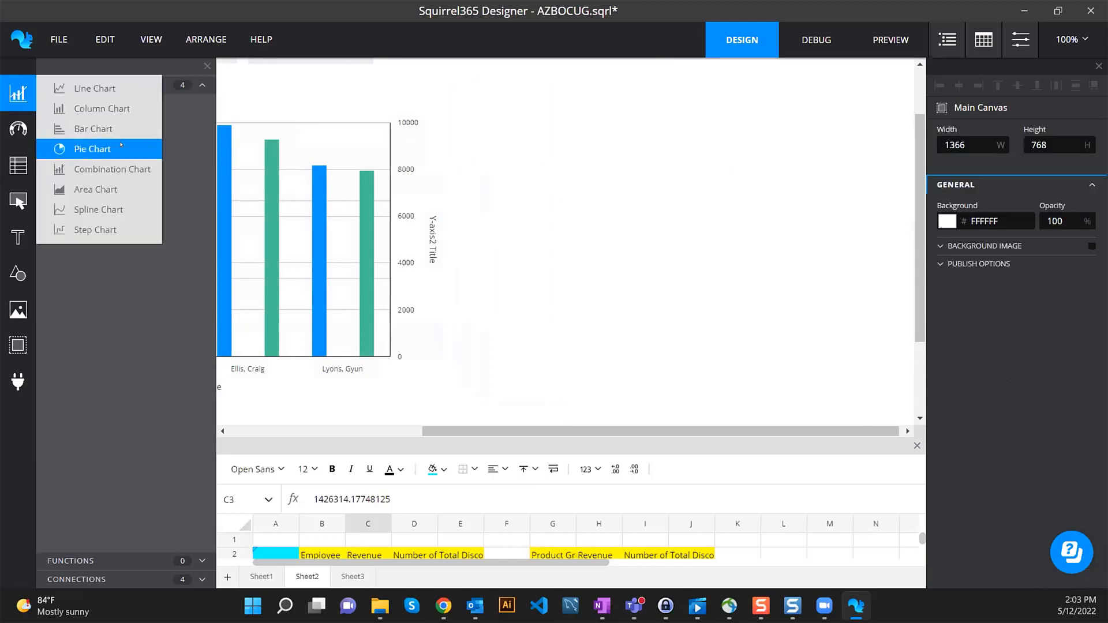
pyautogui.moveTo(105, 164); pyautogui.dragTo(524, 163)
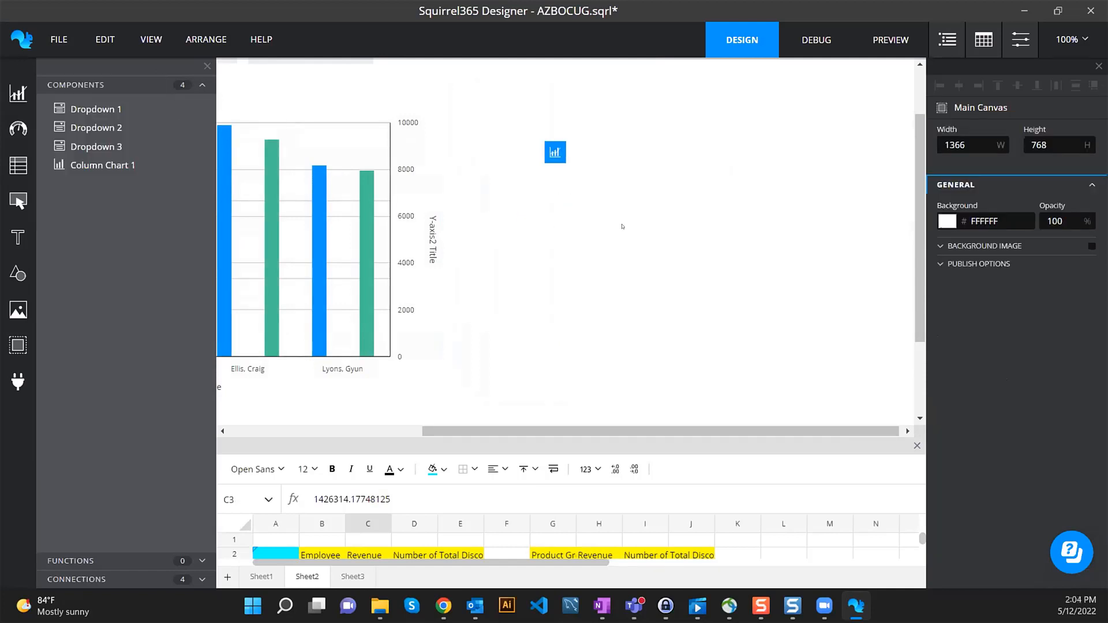
pyautogui.moveTo(621, 226); pyautogui.dragTo(668, 236)
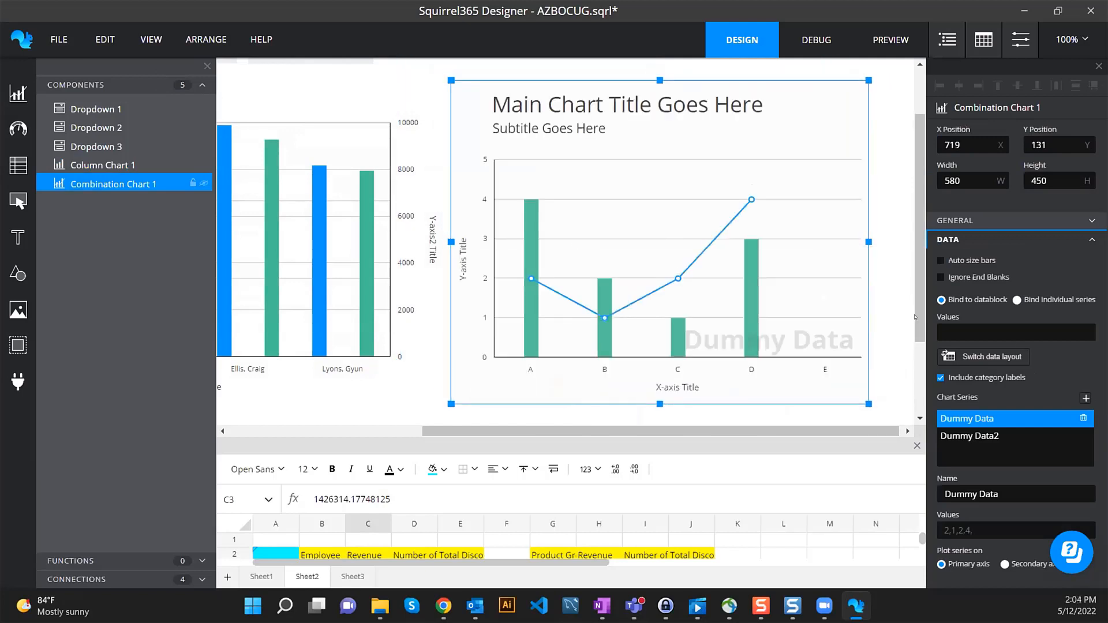
# - Make the combination chart ignore end blanks, title it 'Product Group Revenue', and remove the subtitle
pyautogui.click(980, 277)
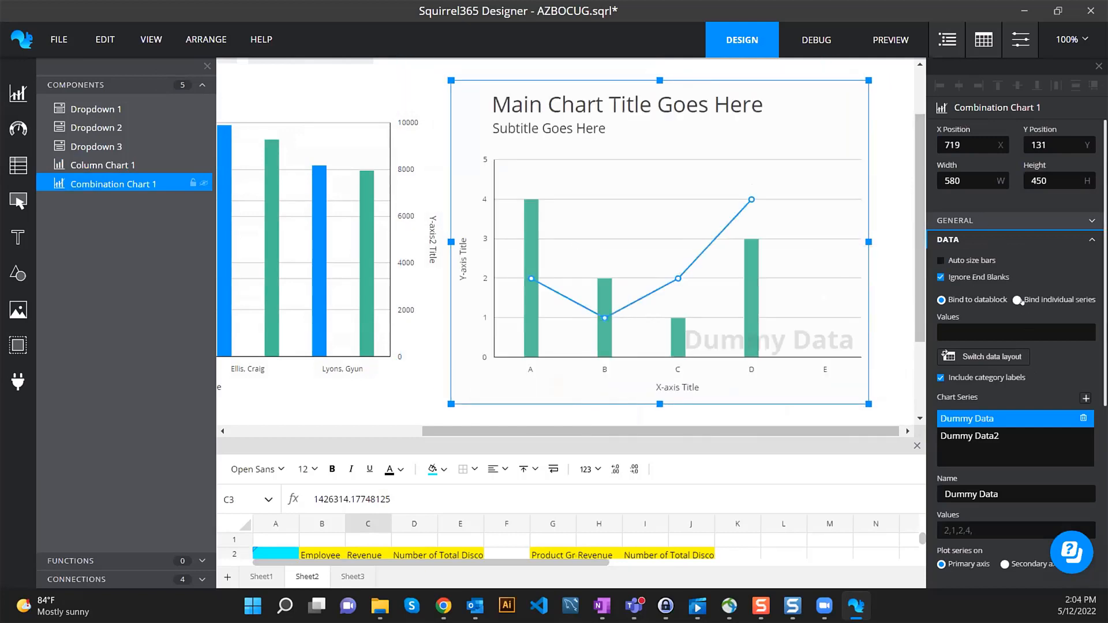
pyautogui.click(980, 221)
pyautogui.click(958, 246)
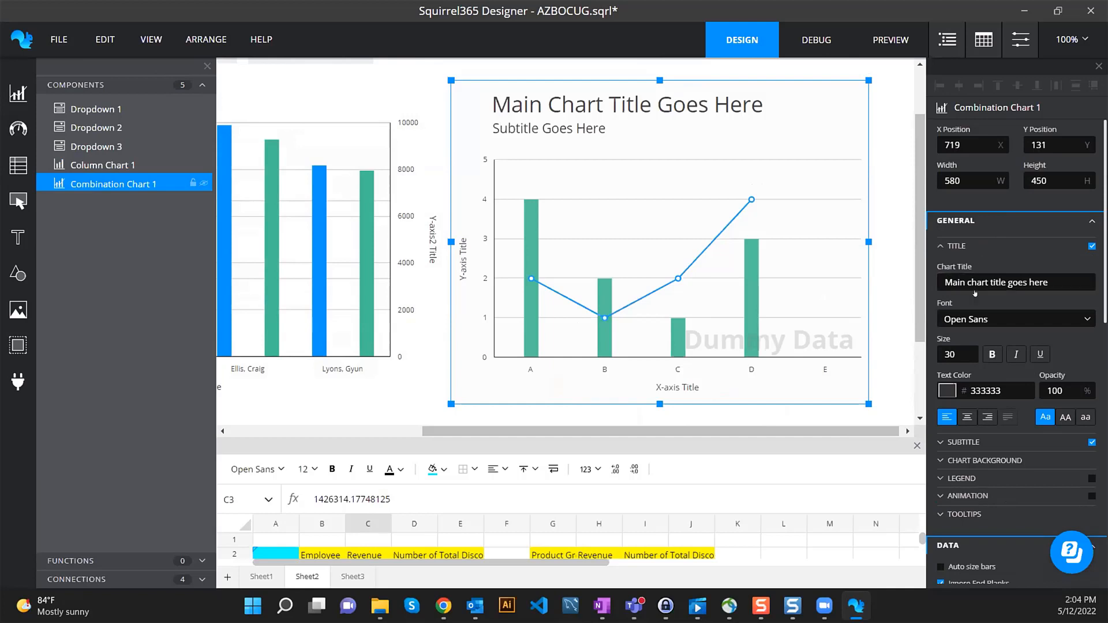
pyautogui.click(975, 286)
pyautogui.hotkey('ctrl', 'a')
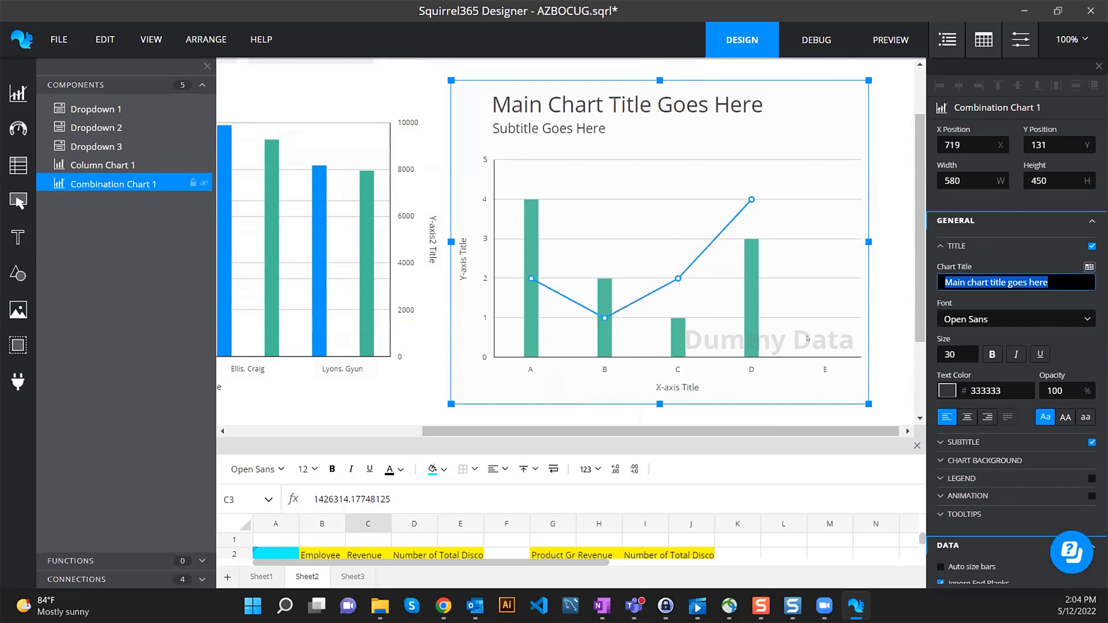
pyautogui.write('Product G')
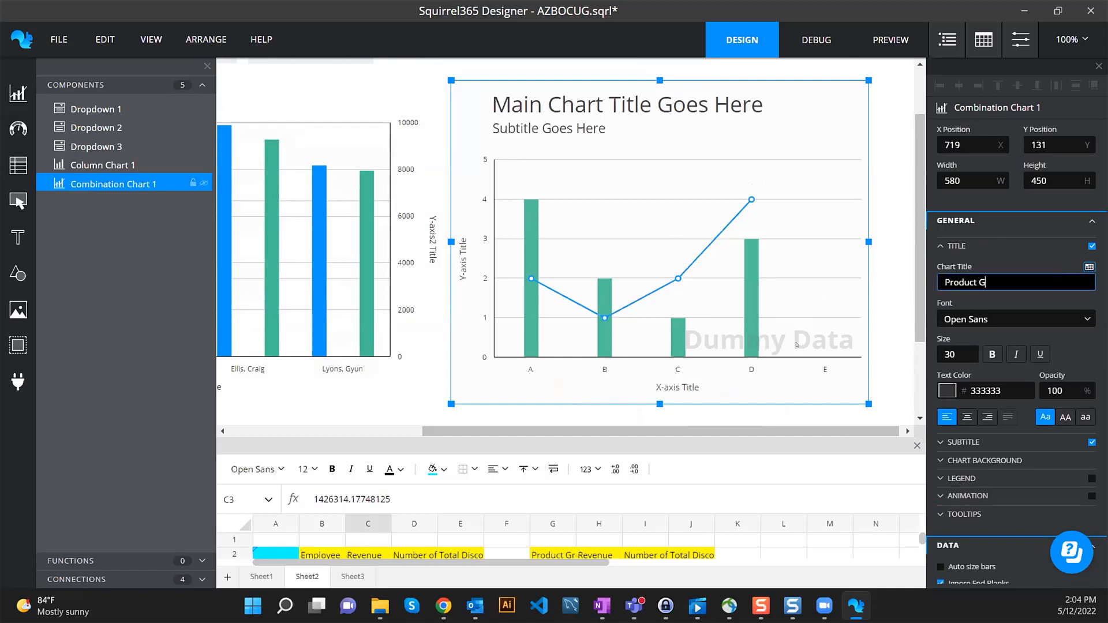
pyautogui.write('roup Ree')
pyautogui.write('enue')
pyautogui.scroll(-3, 965, 386)
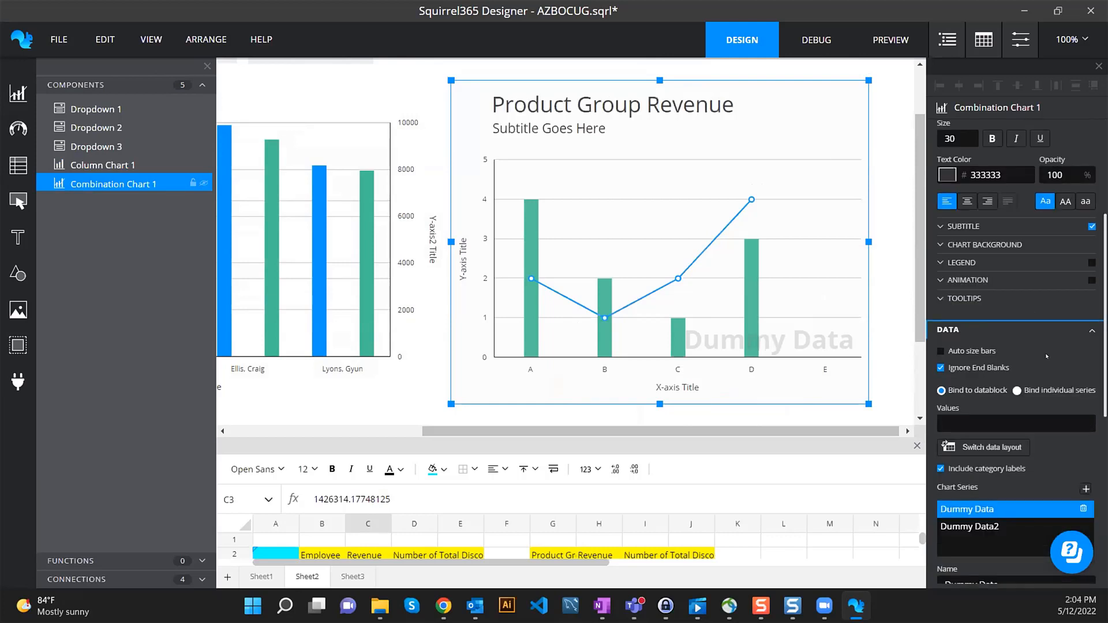
pyautogui.click(1090, 226)
pyautogui.scroll(-1, 1079, 277)
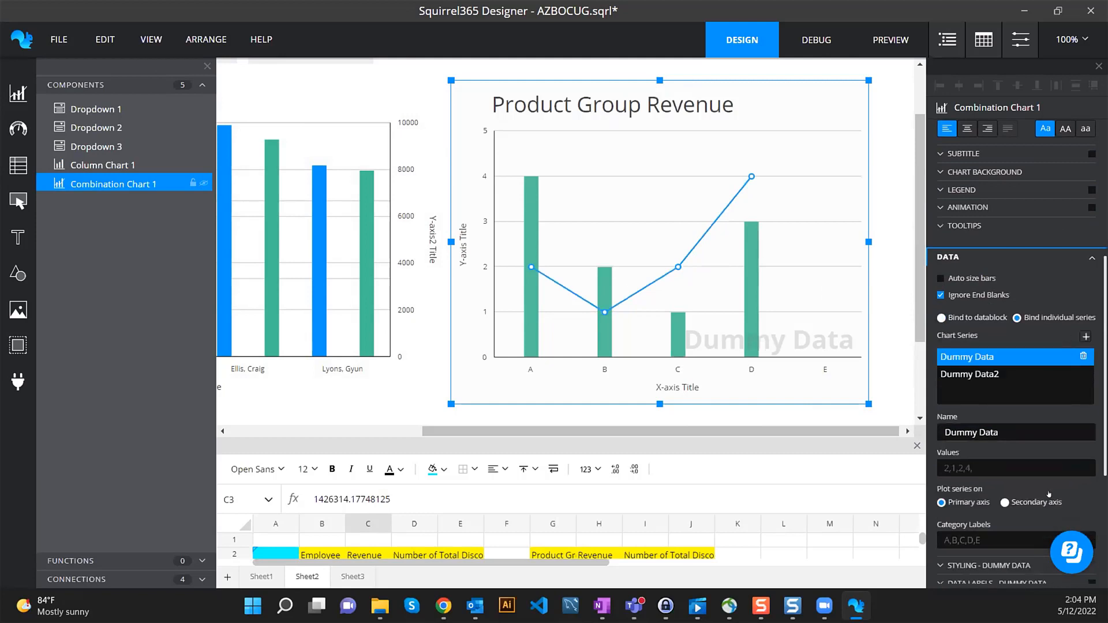
# - Set the combination chart's values to Sheet2 H3:H14 and its category labels to G3:G14
pyautogui.scroll(-1, 1088, 452)
pyautogui.click(1088, 380)
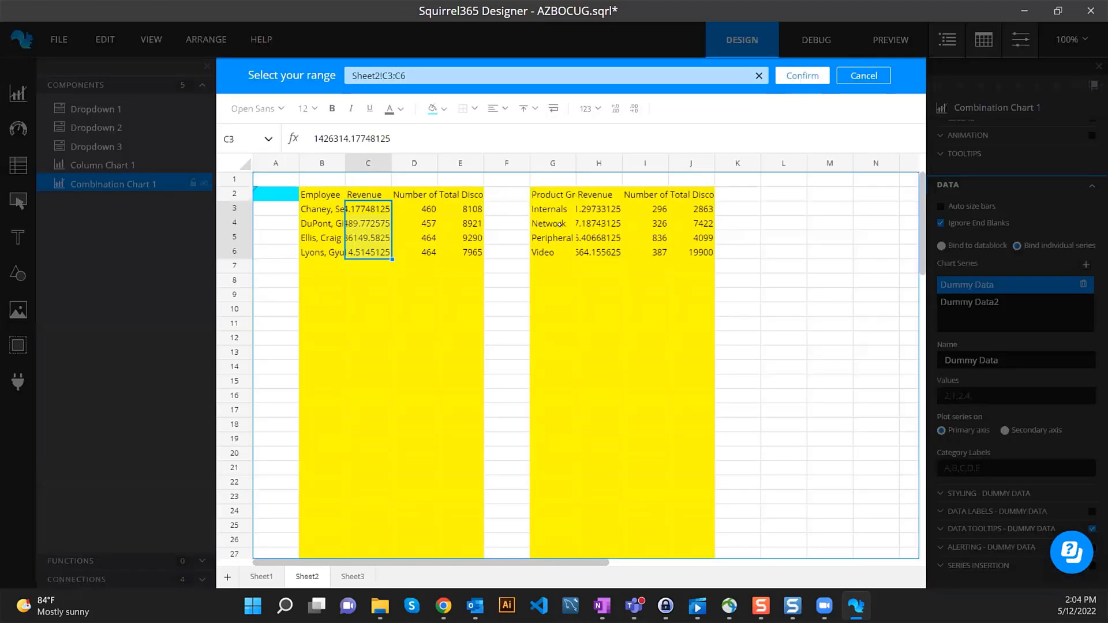
pyautogui.moveTo(586, 206); pyautogui.dragTo(597, 364)
pyautogui.click(802, 75)
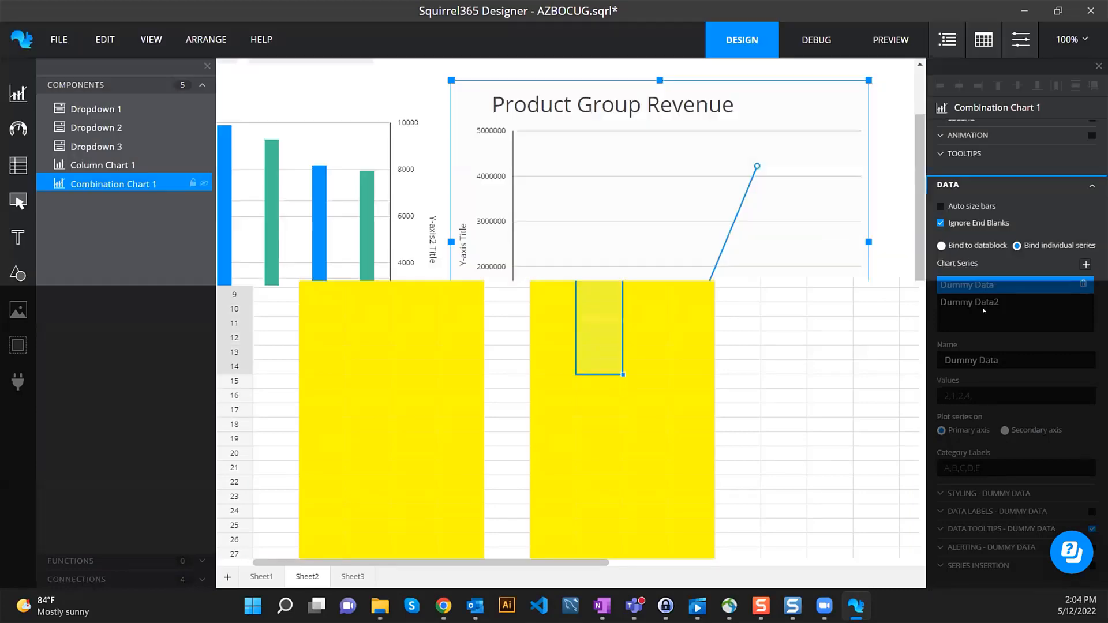
pyautogui.click(1089, 448)
pyautogui.moveTo(550, 209); pyautogui.dragTo(550, 369)
pyautogui.click(799, 76)
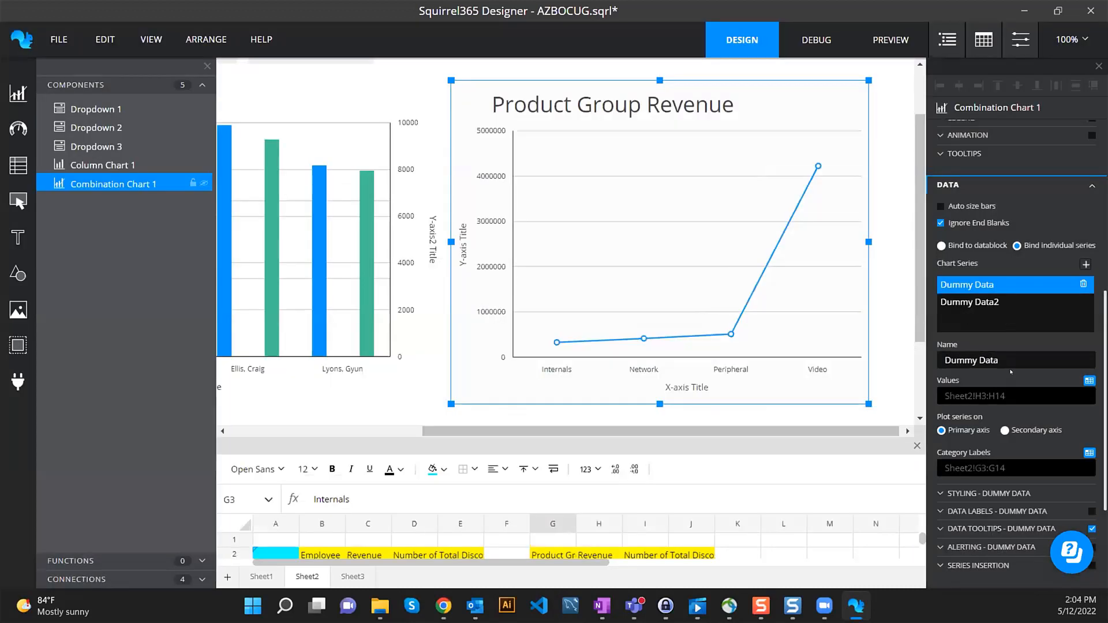
# - Name the series Revenue and Discounts, with Discounts from J3:J14 on the secondary axis
pyautogui.click(958, 360)
pyautogui.write('Revenue')
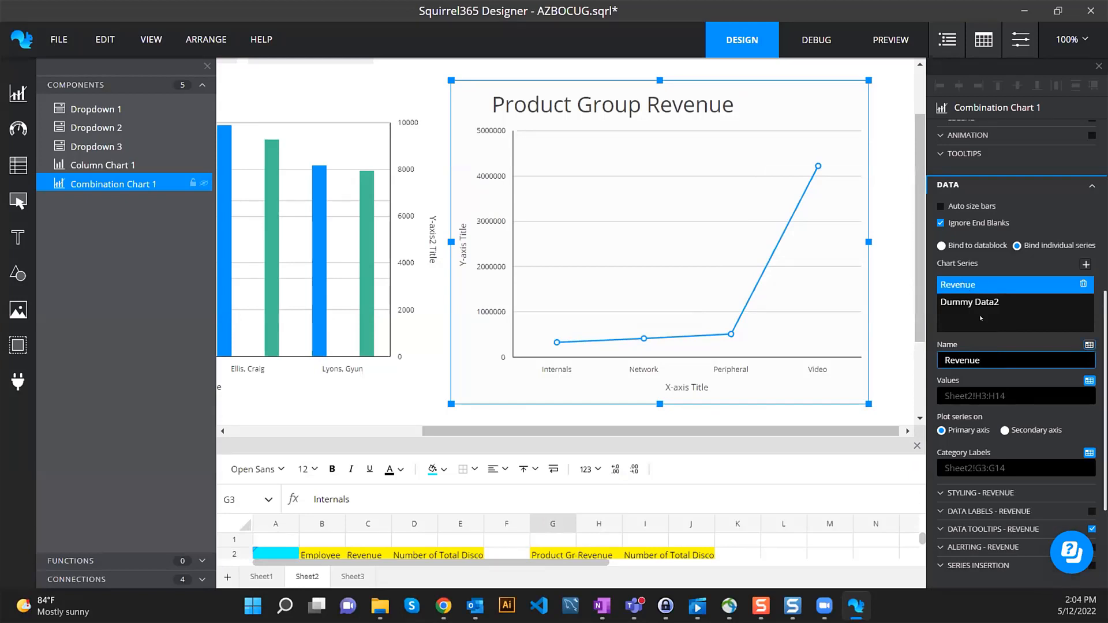
pyautogui.click(1002, 301)
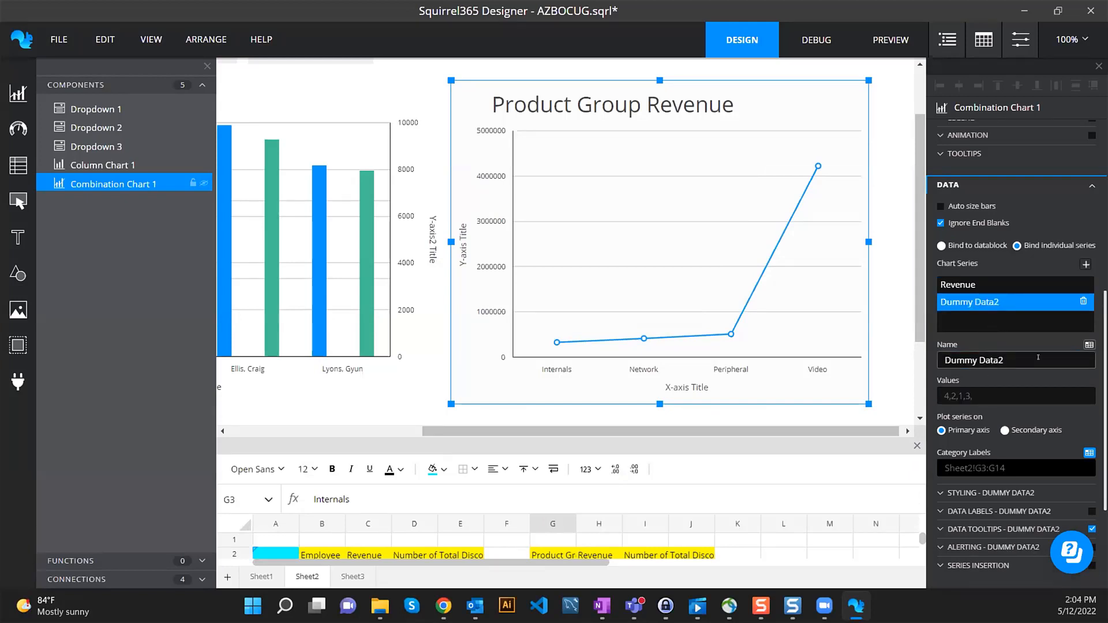
pyautogui.write('D')
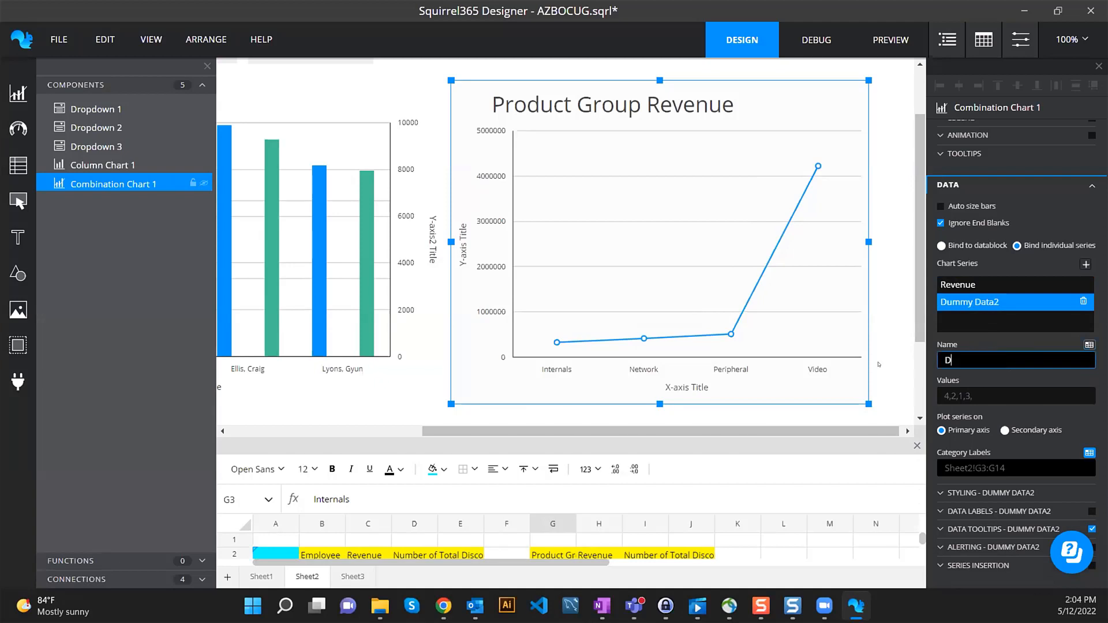
pyautogui.write('iscounts')
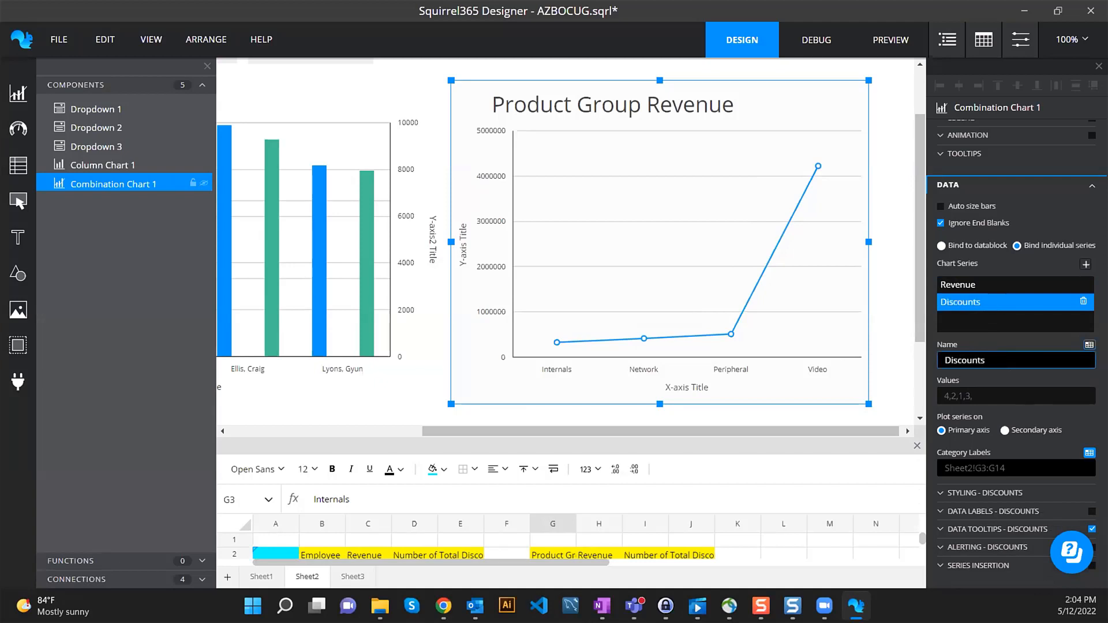
pyautogui.click(1089, 452)
pyautogui.moveTo(692, 209); pyautogui.dragTo(697, 358)
pyautogui.click(802, 75)
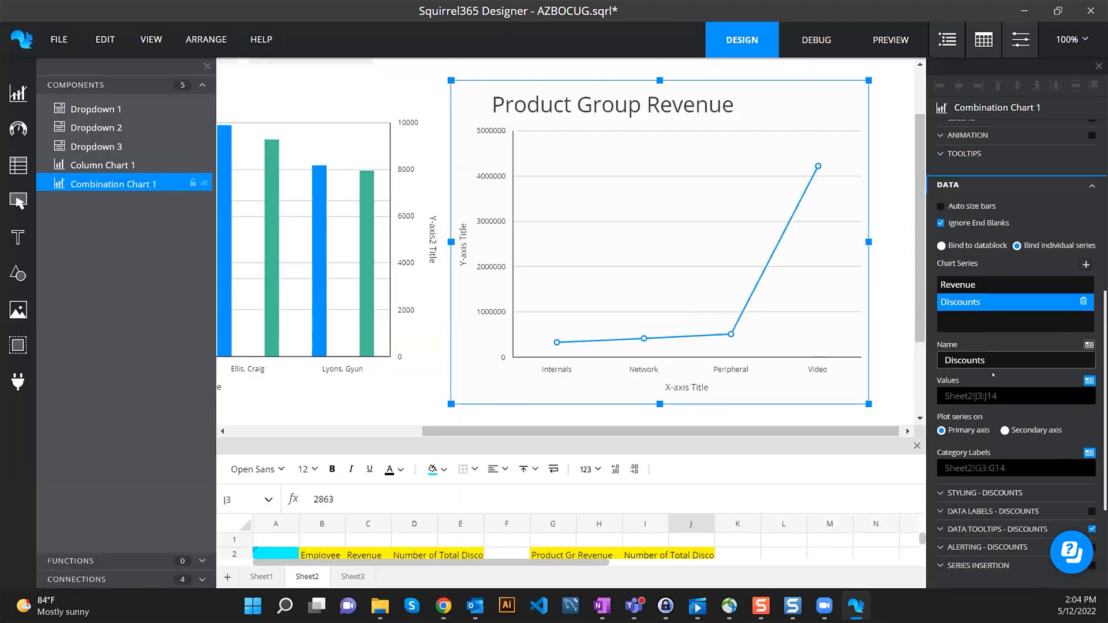
pyautogui.click(1031, 431)
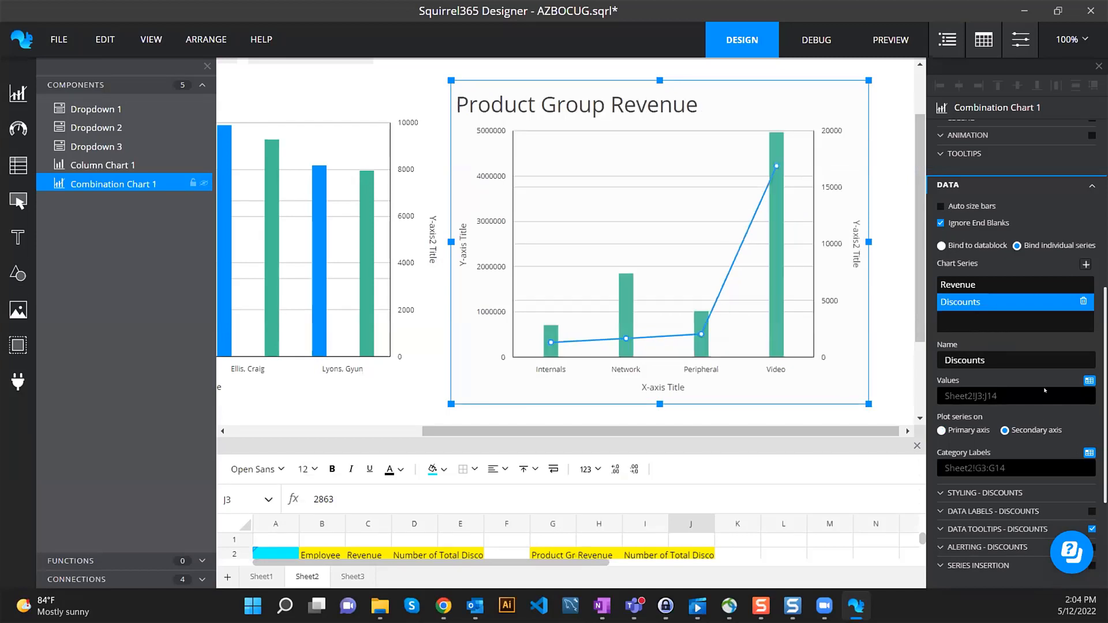
pyautogui.scroll(-2, 1010, 256)
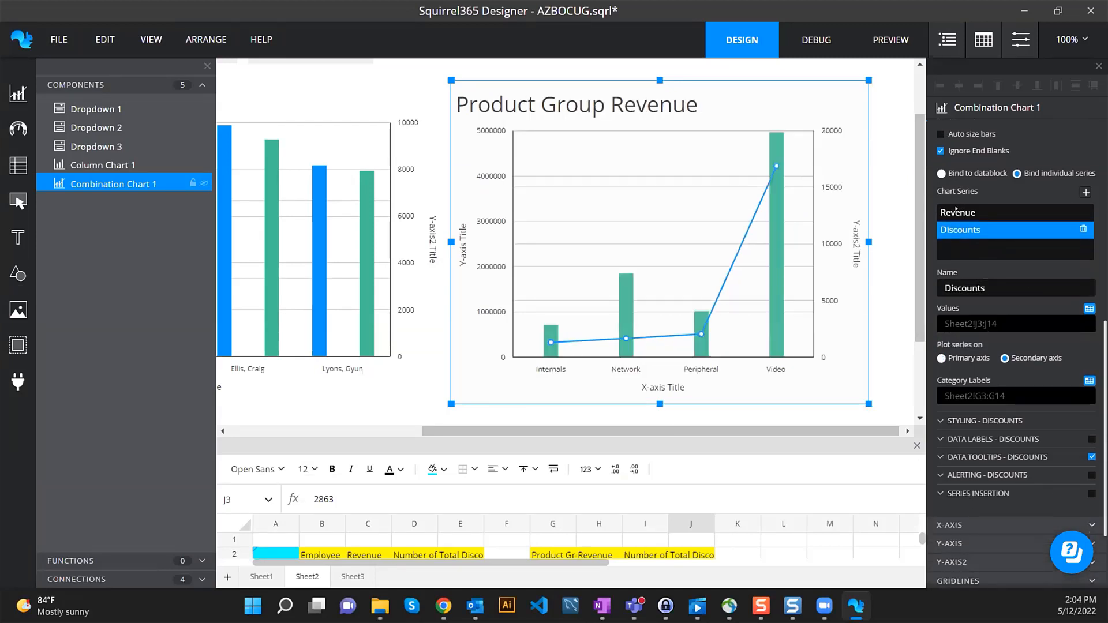
pyautogui.click(974, 420)
pyautogui.scroll(-2, 1008, 400)
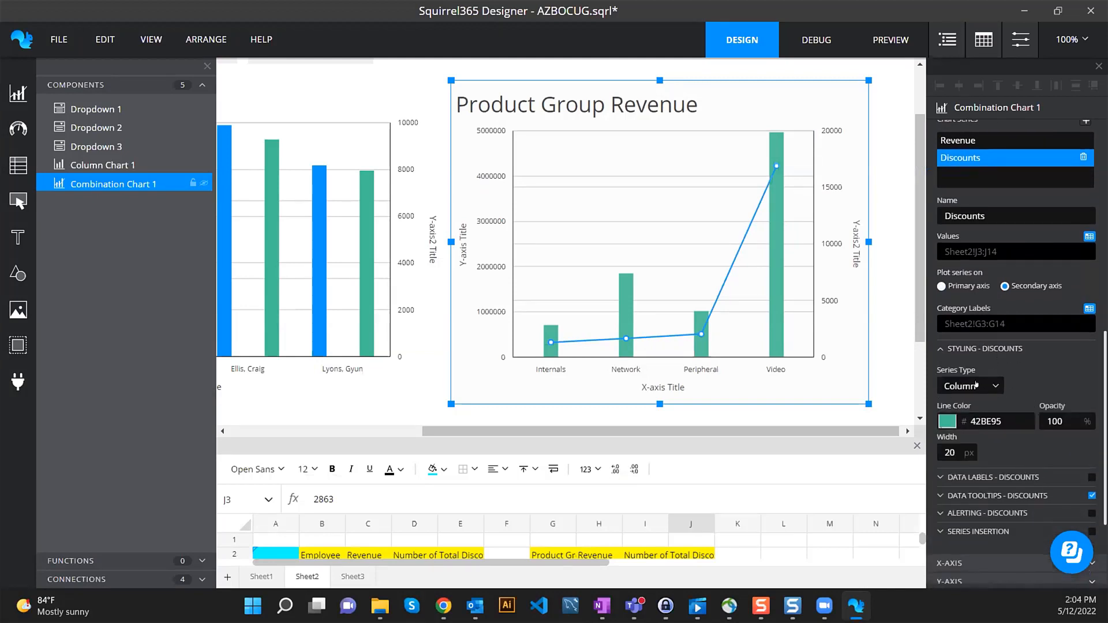
# - Set the Discounts series type to Line and the Revenue series type to Column
pyautogui.click(975, 384)
pyautogui.click(966, 402)
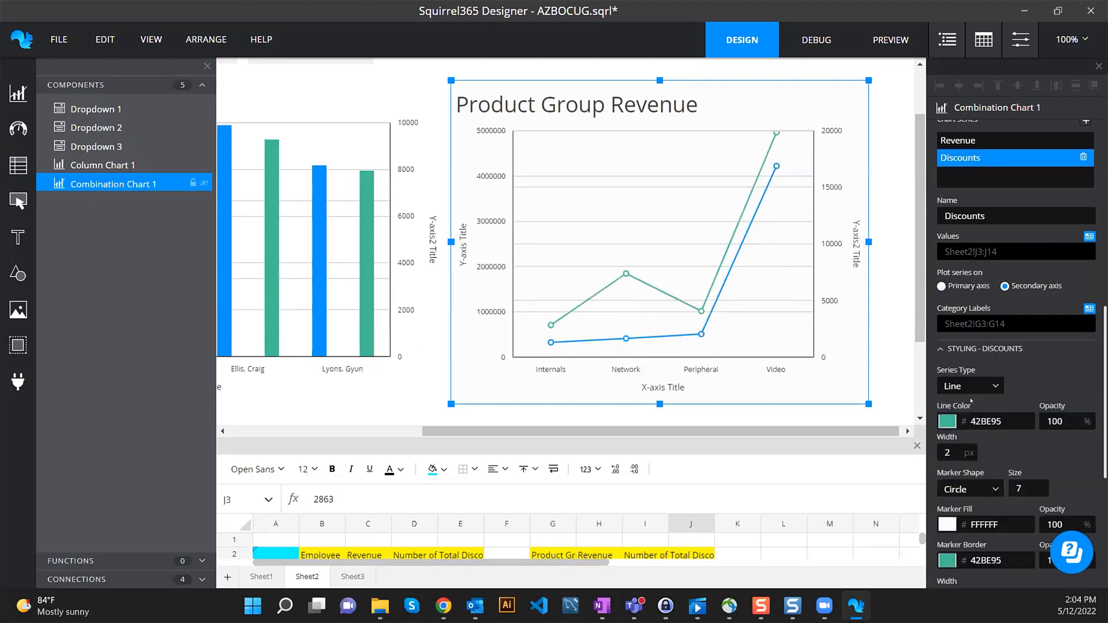
pyautogui.scroll(-1, 1017, 392)
pyautogui.scroll(3, 981, 225)
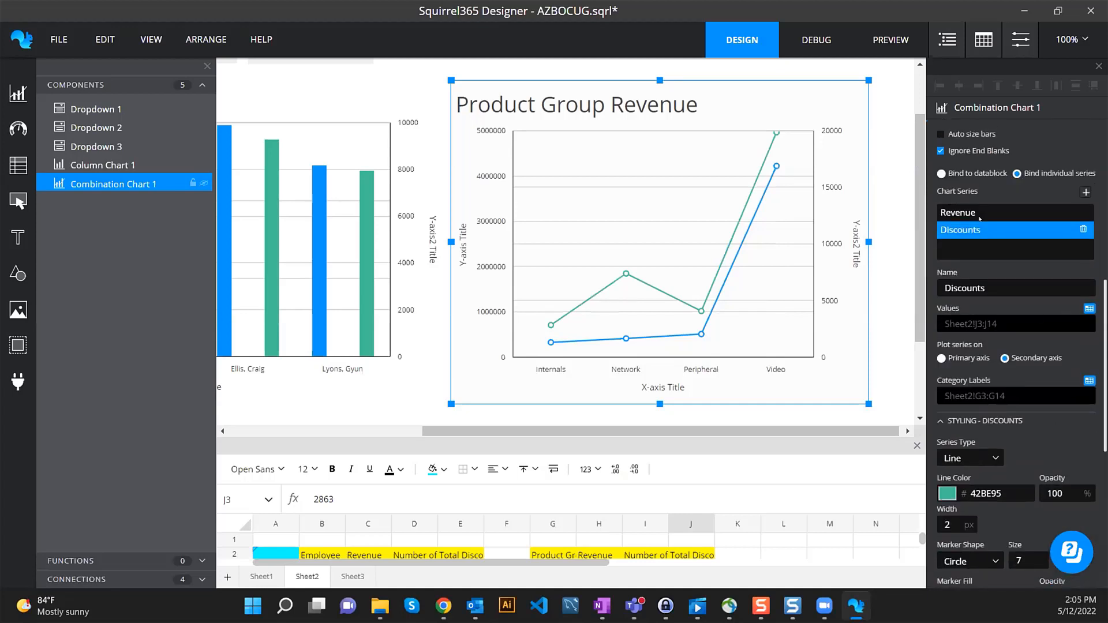
pyautogui.click(977, 212)
pyautogui.click(969, 457)
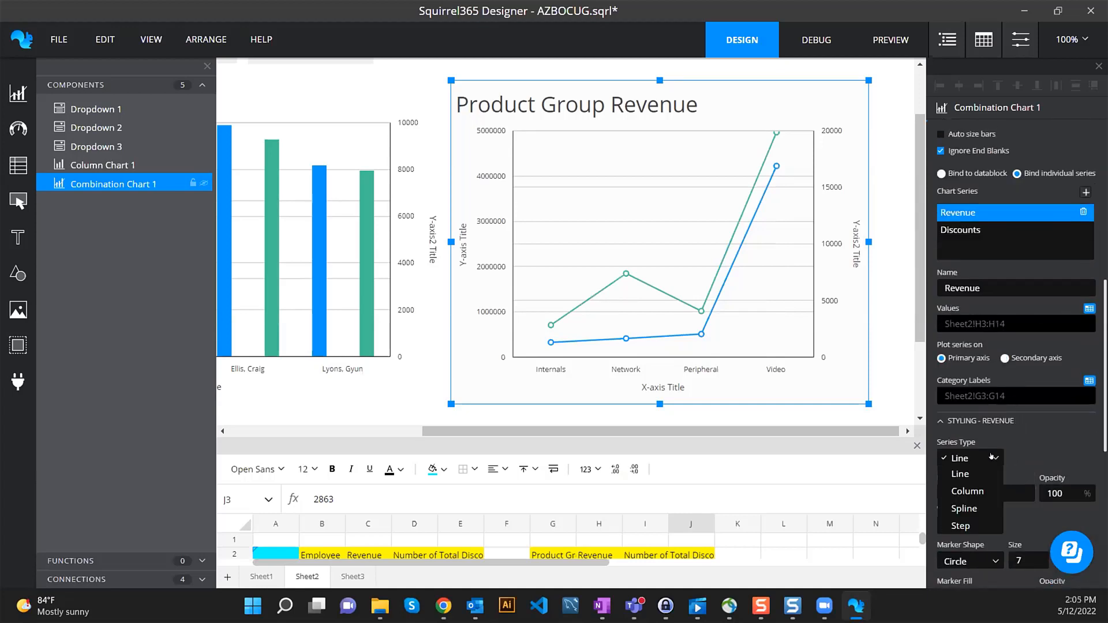
pyautogui.click(963, 489)
pyautogui.scroll(-1, 697, 210)
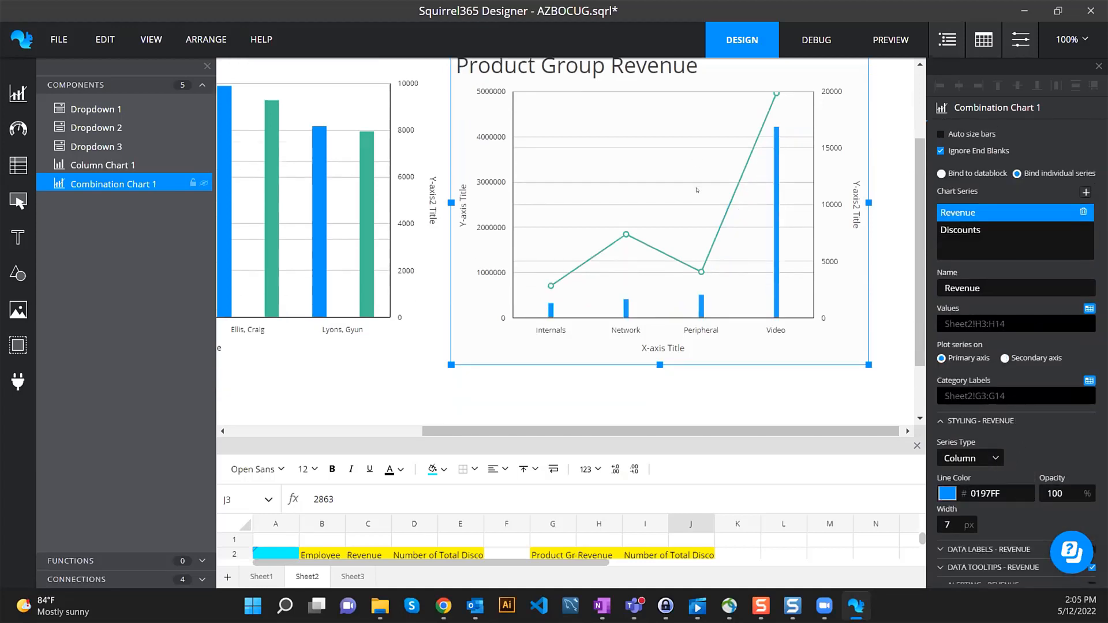
pyautogui.scroll(1, 767, 243)
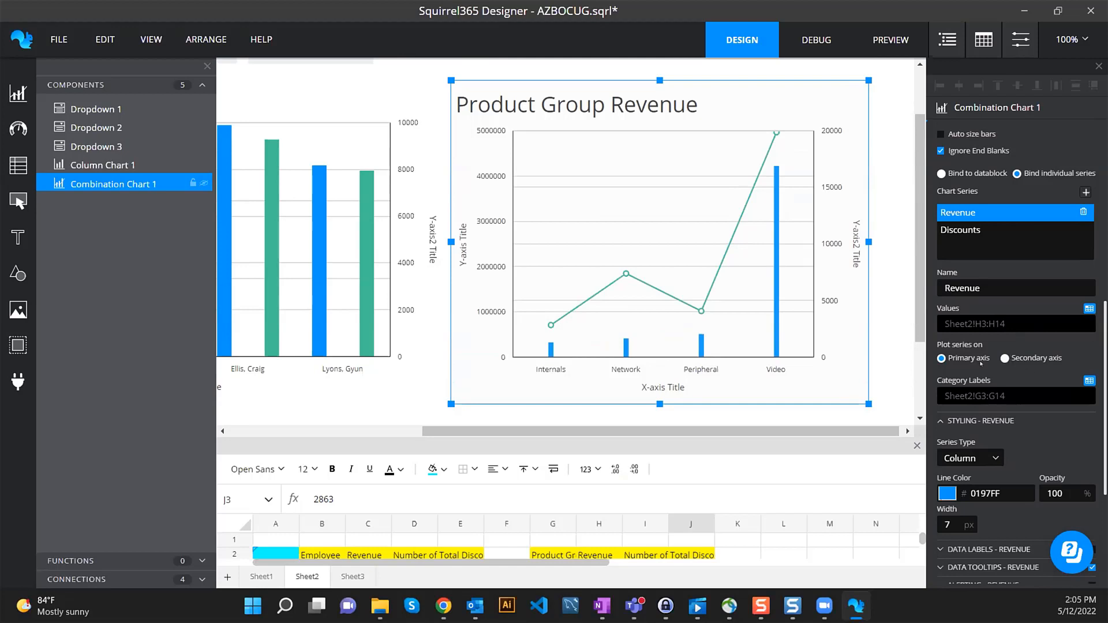
pyautogui.click(975, 229)
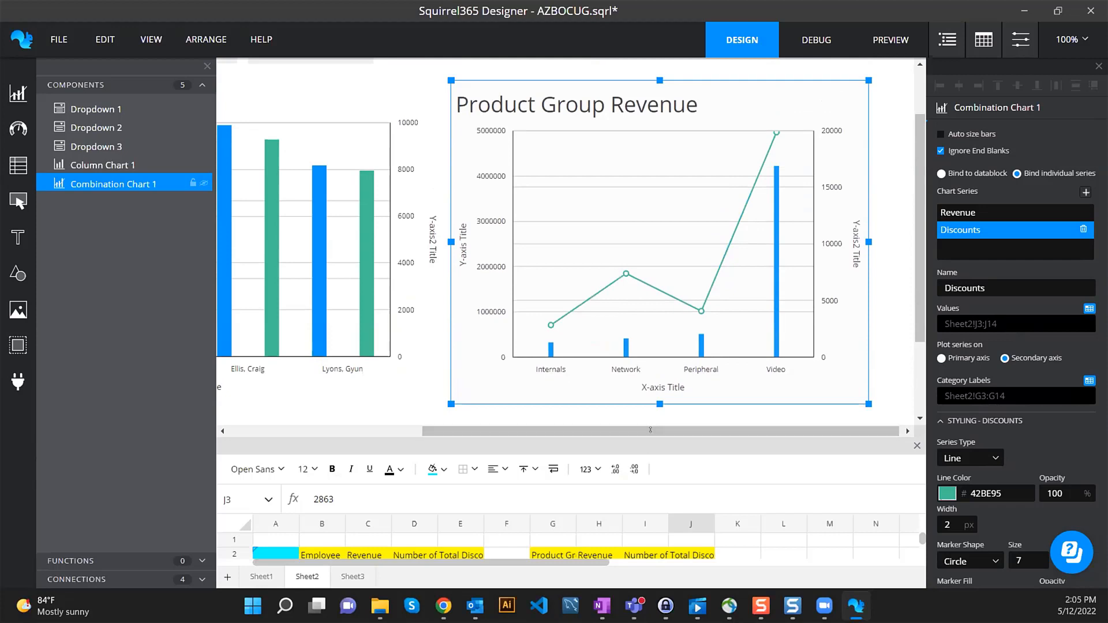
# - Enlarge the spreadsheet pane and preview the dashboard
pyautogui.moveTo(650, 430); pyautogui.dragTo(640, 349)
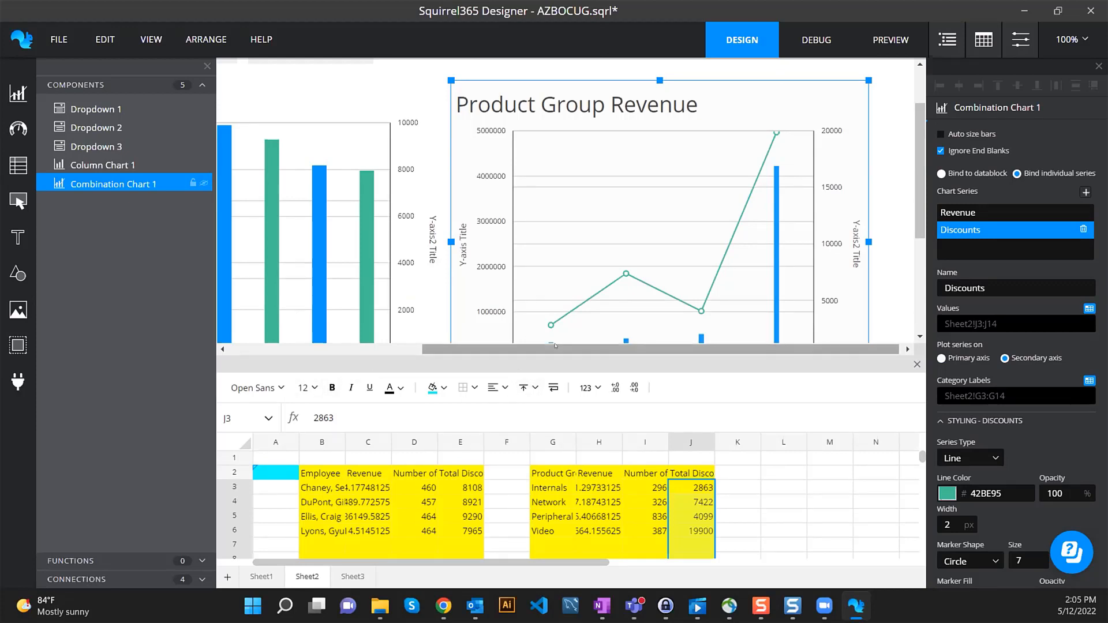
pyautogui.moveTo(456, 349); pyautogui.dragTo(319, 349)
pyautogui.click(872, 52)
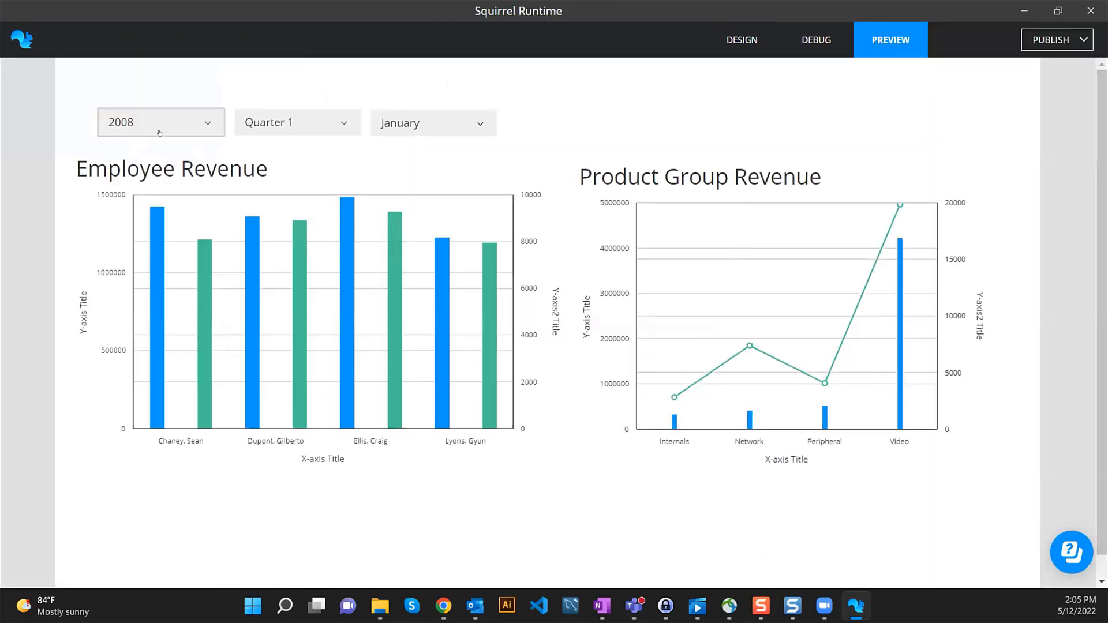
# - Filter the preview to 2009, Quarter 2 and May, then return to Design mode
pyautogui.click(190, 119)
pyautogui.click(142, 146)
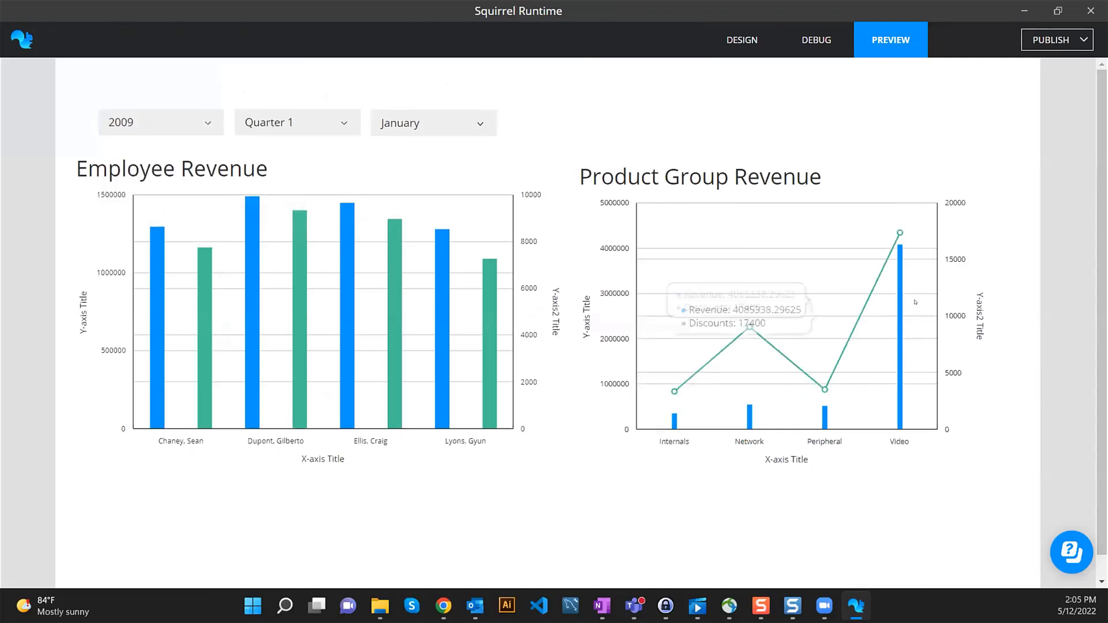
pyautogui.click(306, 122)
pyautogui.click(309, 153)
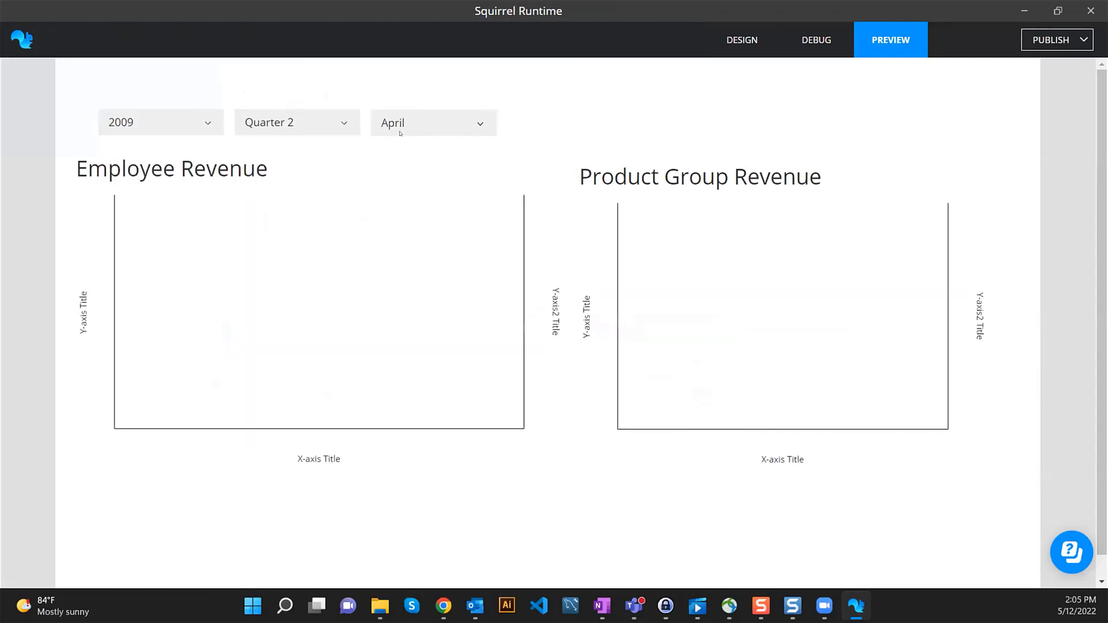
pyautogui.click(410, 124)
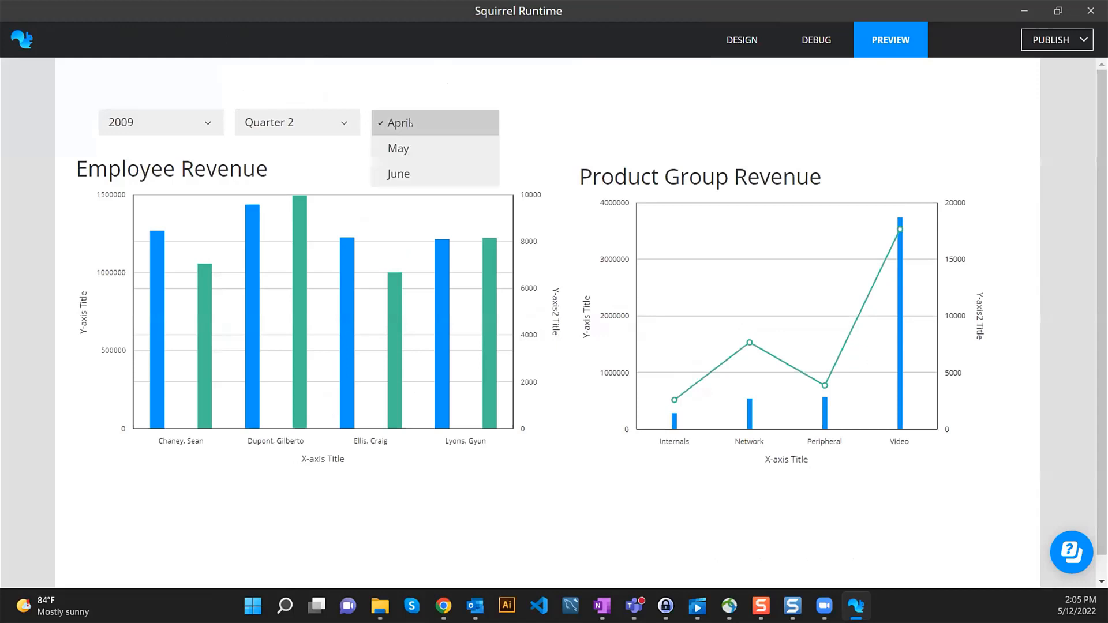
pyautogui.click(414, 147)
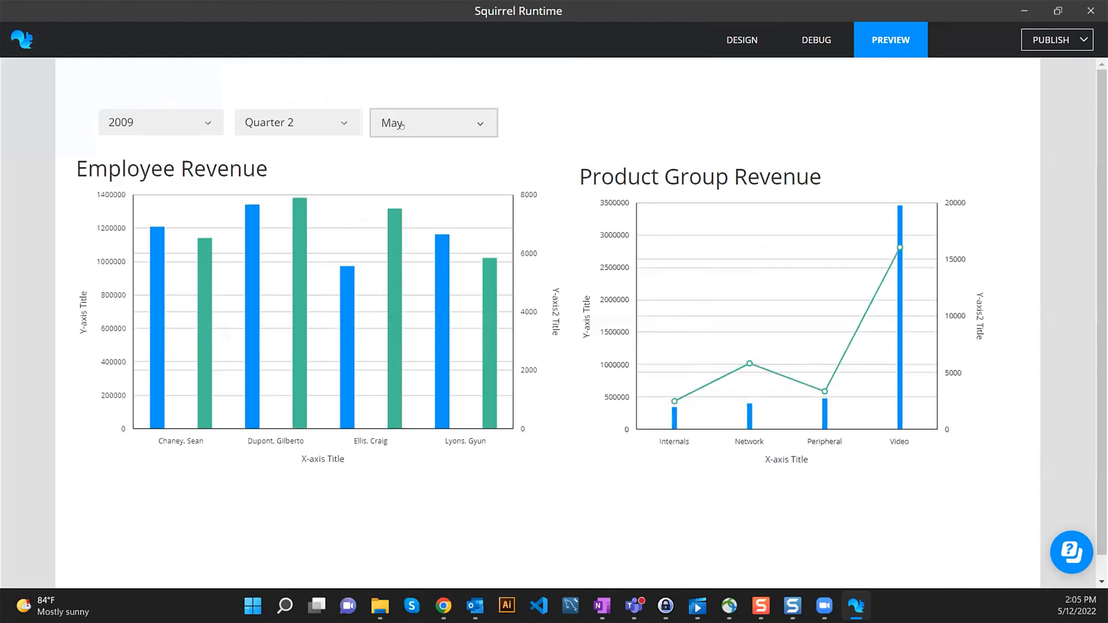
pyautogui.click(742, 39)
# - Format the Employee Revenue chart's Revenue tooltips as USD ($) currency
pyautogui.click(438, 216)
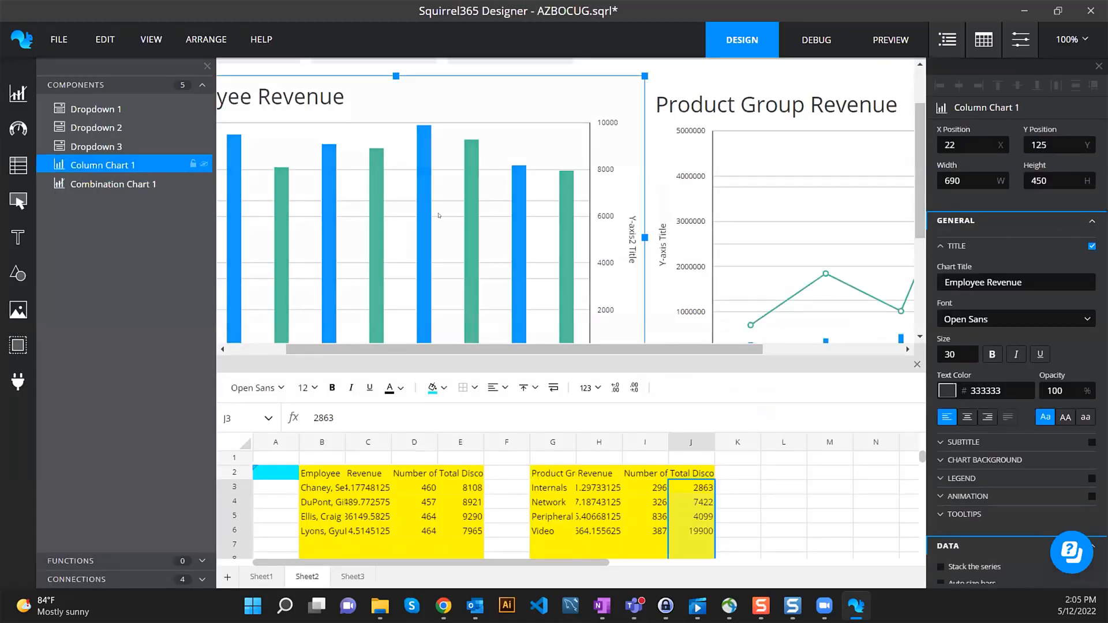
pyautogui.moveTo(698, 348); pyautogui.dragTo(655, 348)
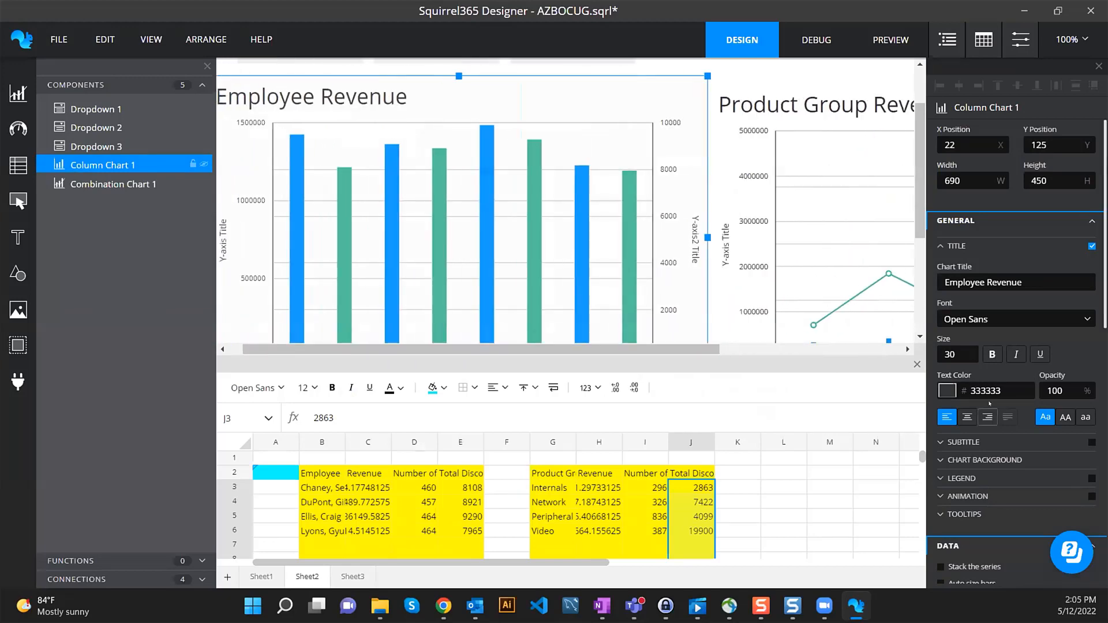
pyautogui.scroll(-3, 993, 411)
pyautogui.scroll(-6, 1017, 403)
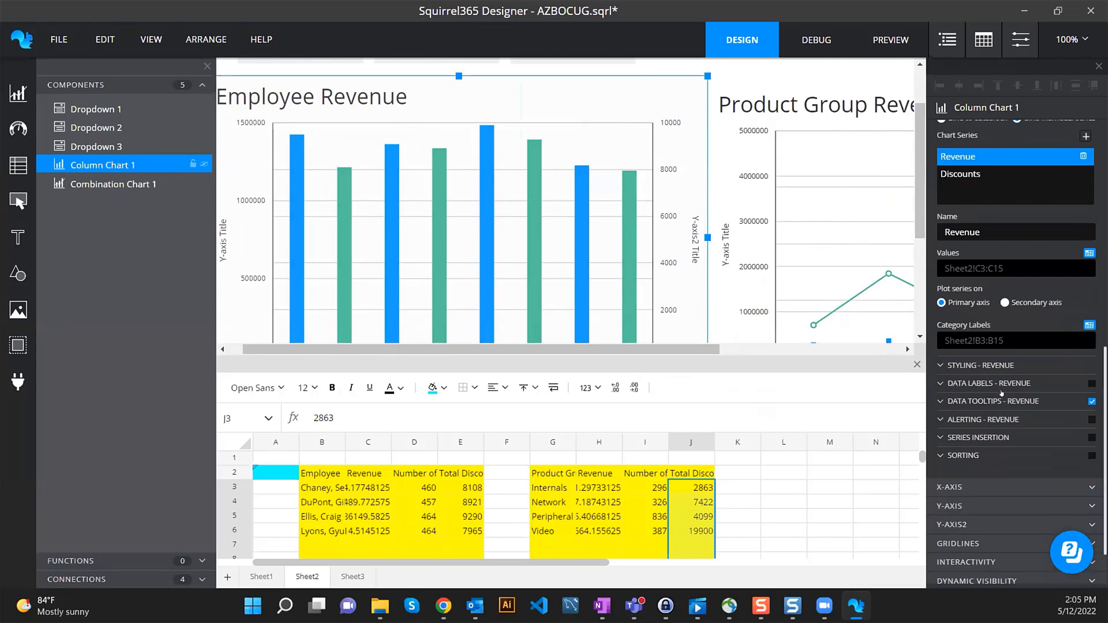
pyautogui.click(984, 402)
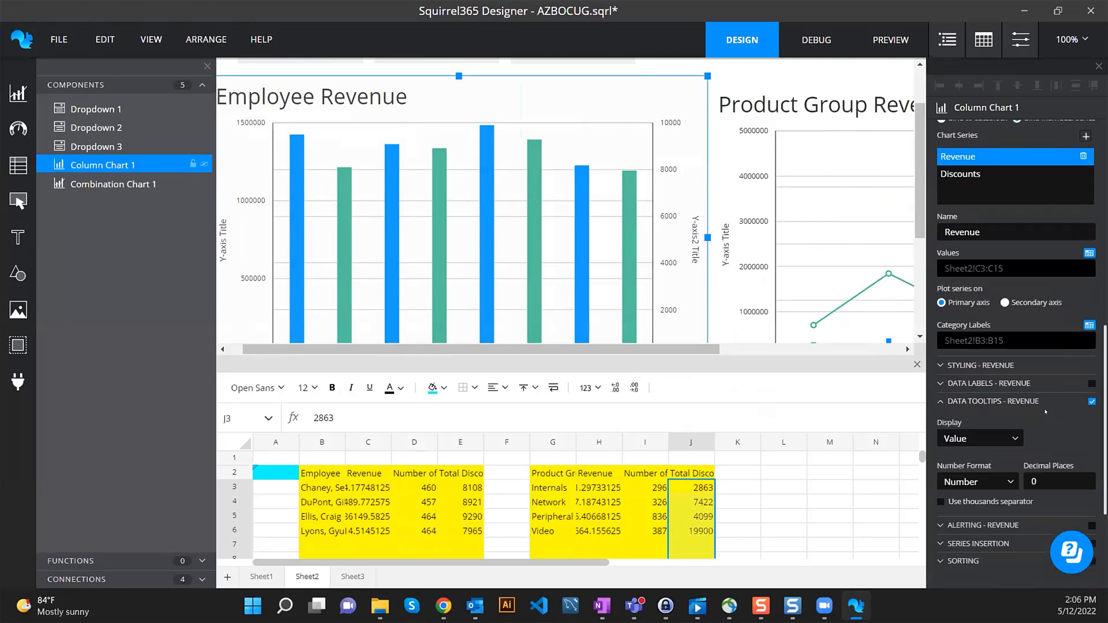
pyautogui.scroll(-2, 1016, 414)
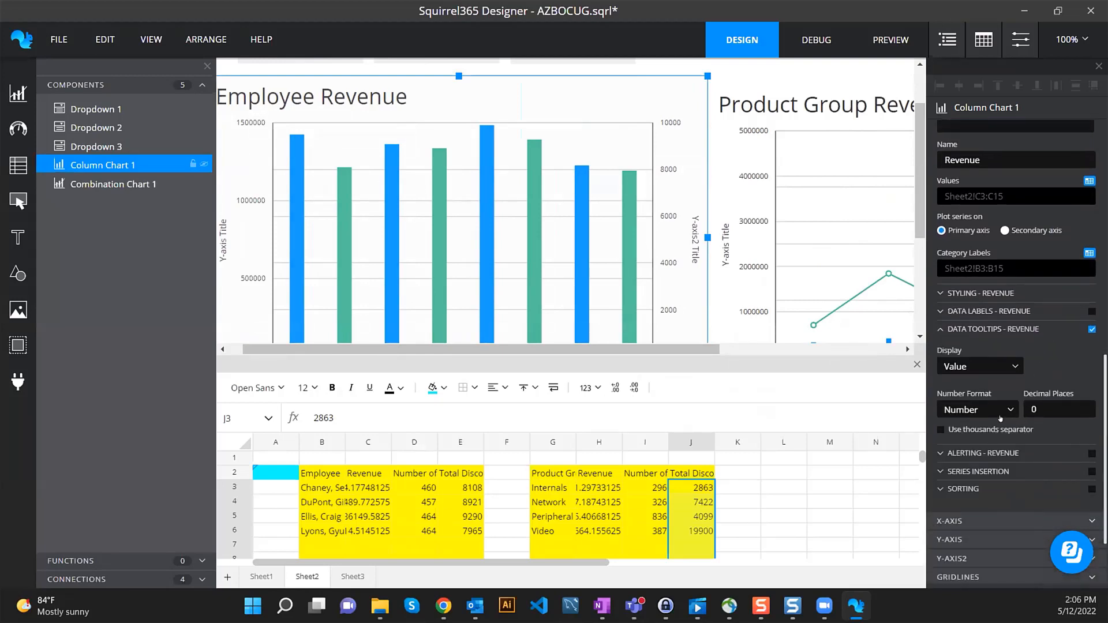
pyautogui.click(1000, 418)
pyautogui.click(981, 439)
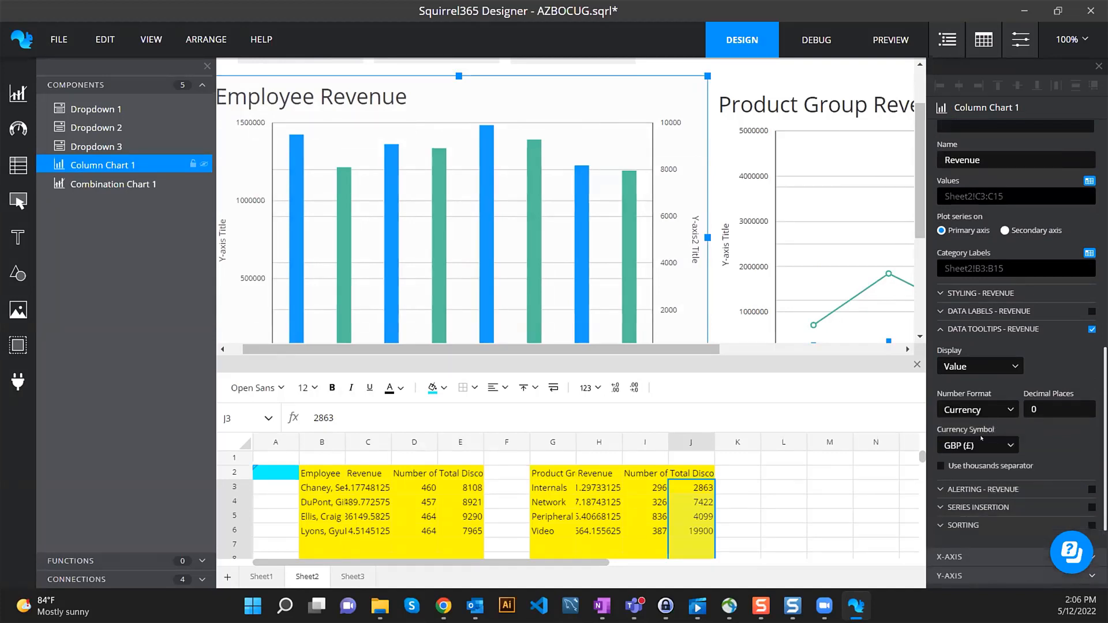
pyautogui.click(982, 444)
pyautogui.click(981, 470)
pyautogui.scroll(10, 998, 319)
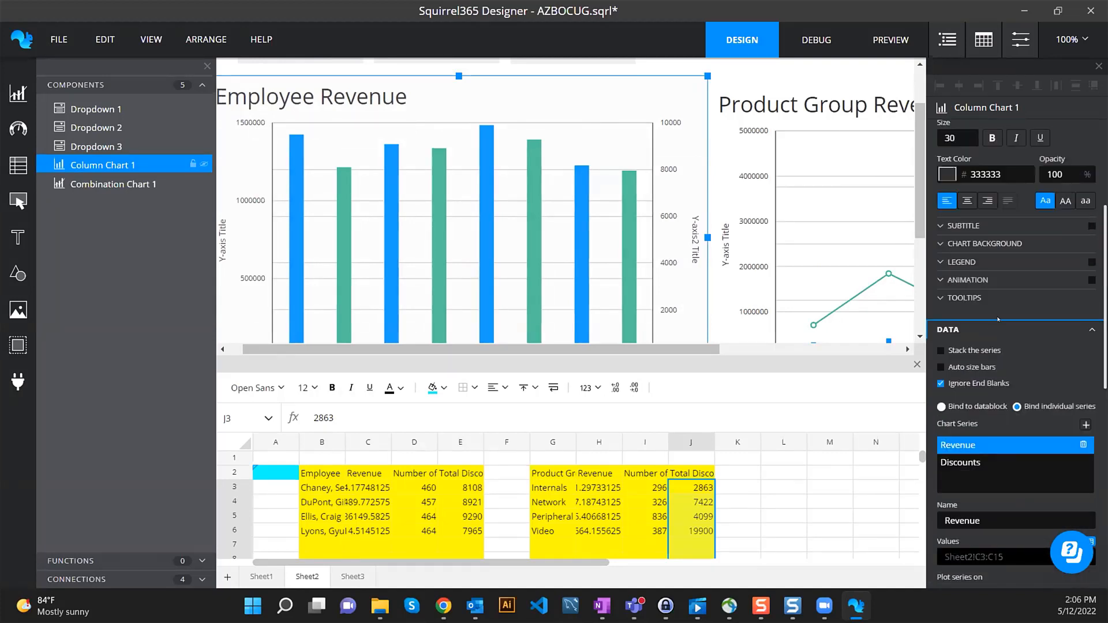
# - Format the Discounts tooltips as USD ($) currency with thousands separators
pyautogui.click(979, 463)
pyautogui.scroll(-10, 983, 460)
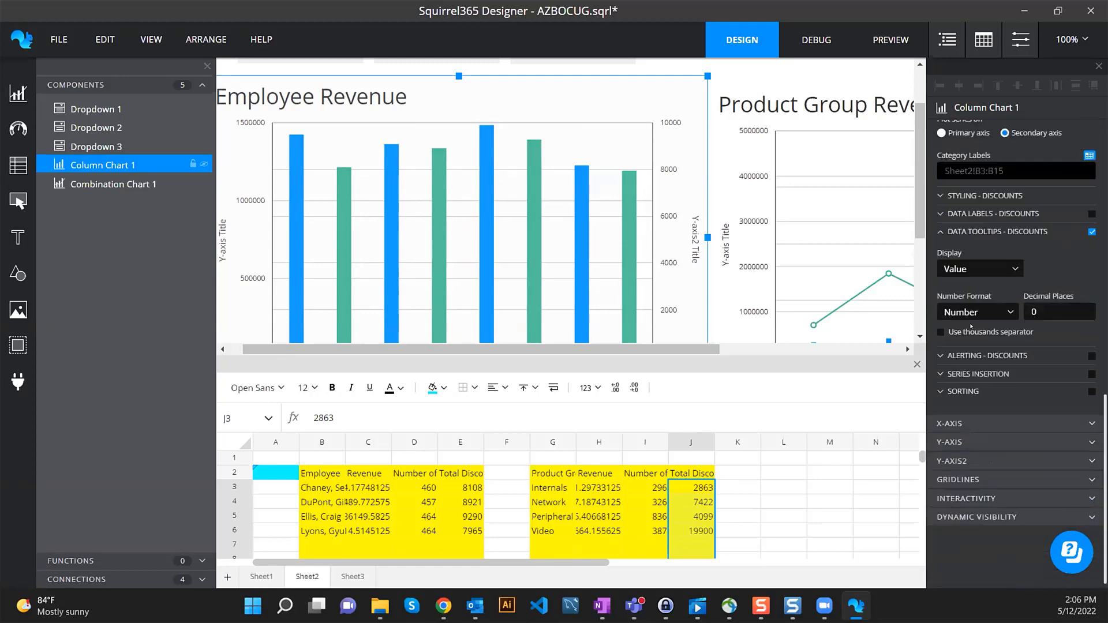
pyautogui.scroll(1, 991, 376)
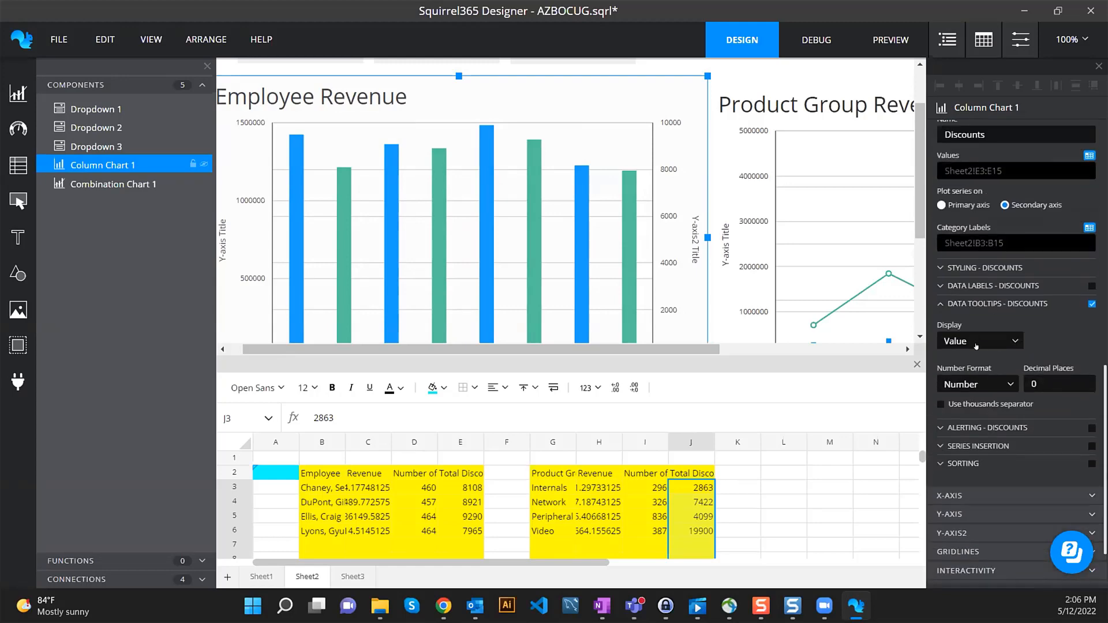
pyautogui.click(977, 384)
pyautogui.click(969, 415)
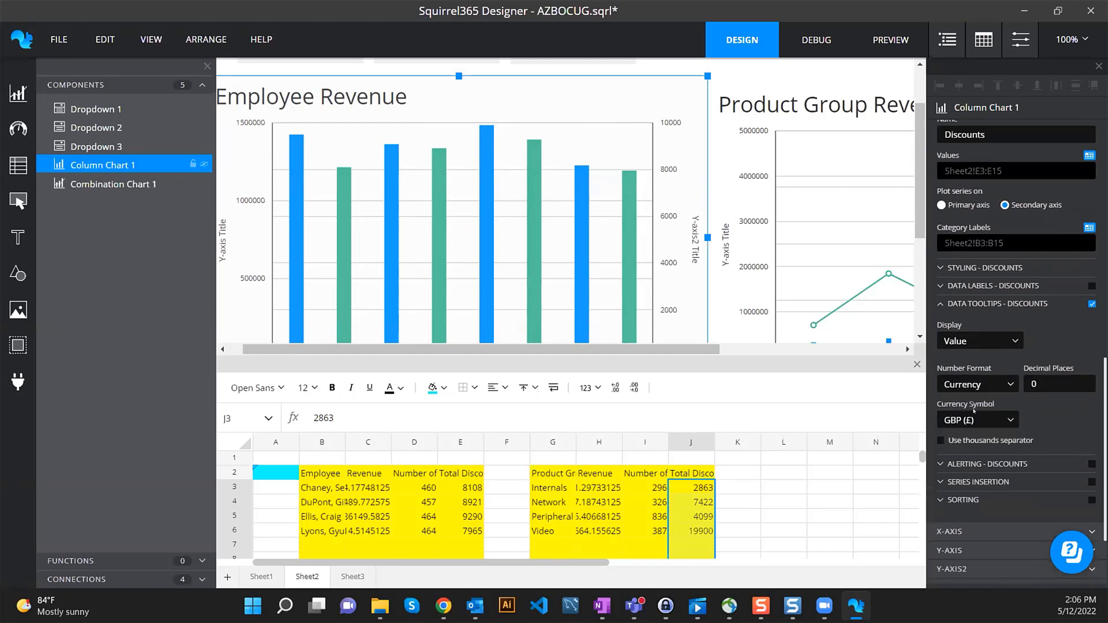
pyautogui.click(975, 420)
pyautogui.click(973, 454)
pyautogui.click(971, 440)
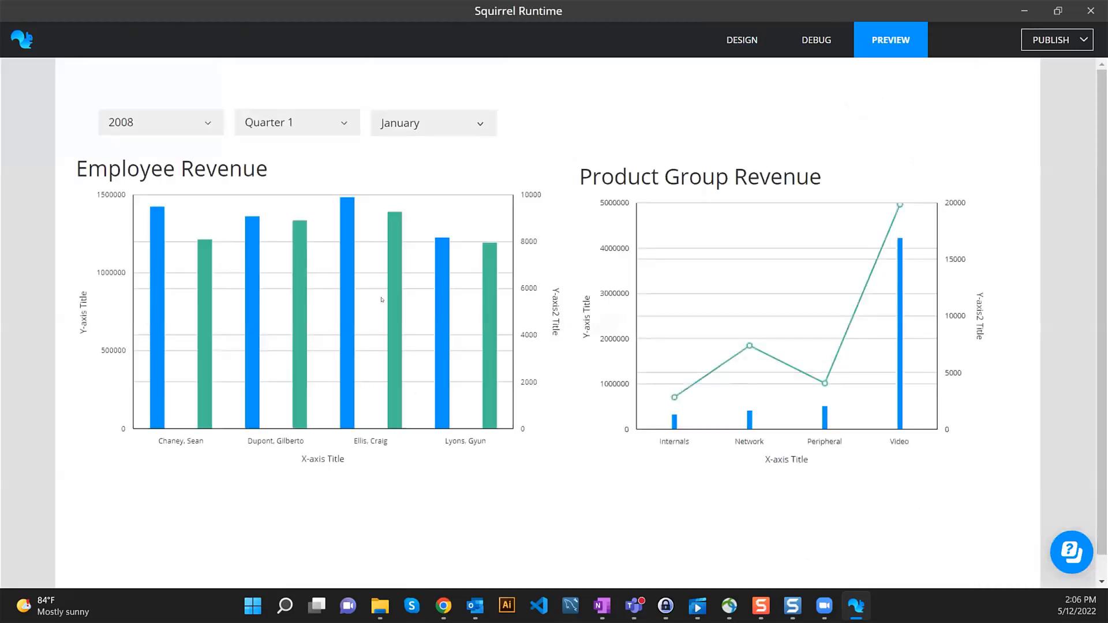
# - Back in design mode, give Revenue and Discounts tooltips 2 decimal places
pyautogui.moveTo(213, 271)
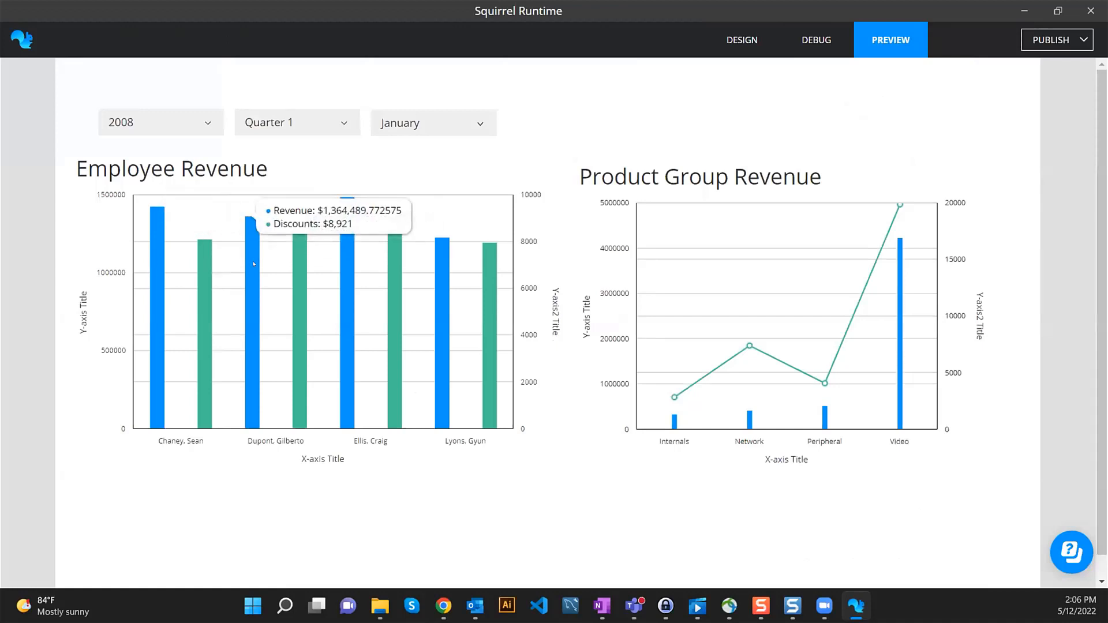
pyautogui.click(767, 40)
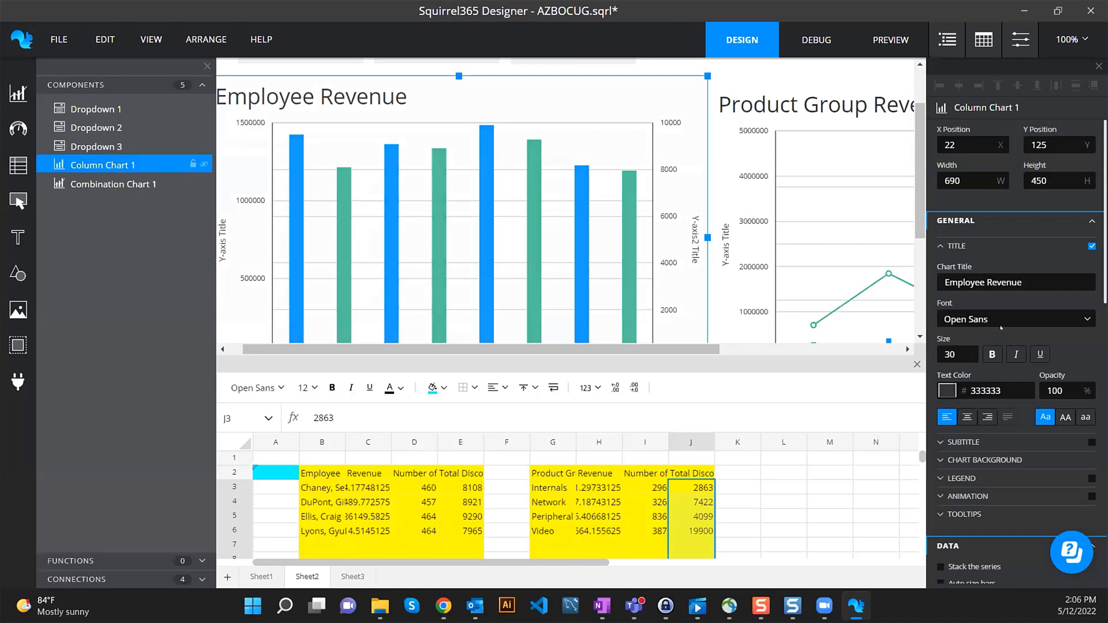
pyautogui.scroll(-10, 1000, 333)
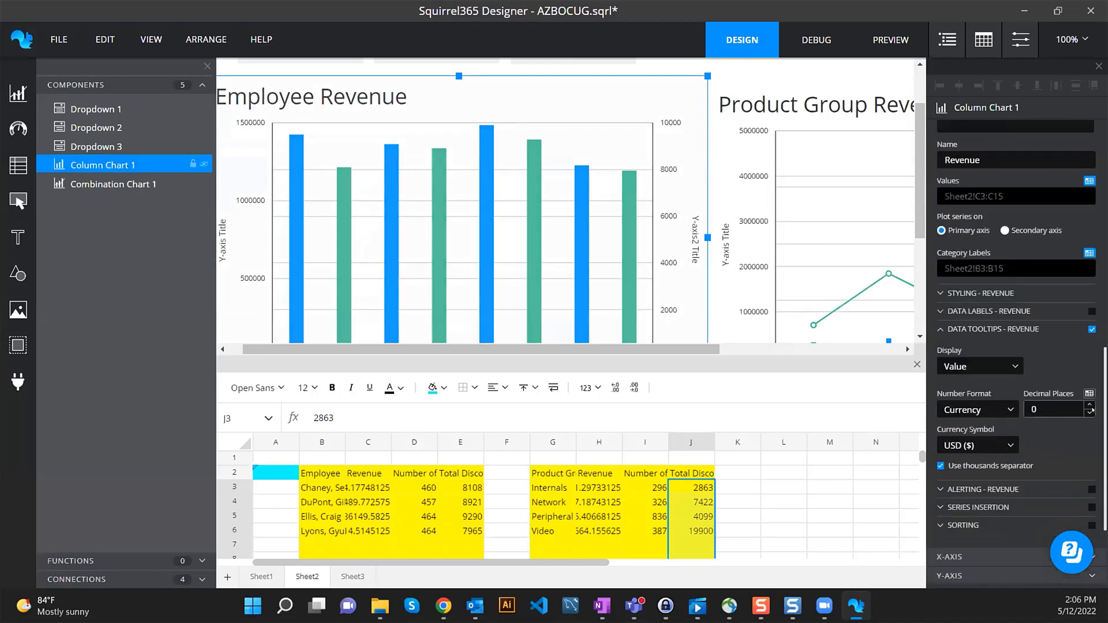
pyautogui.click(1090, 404)
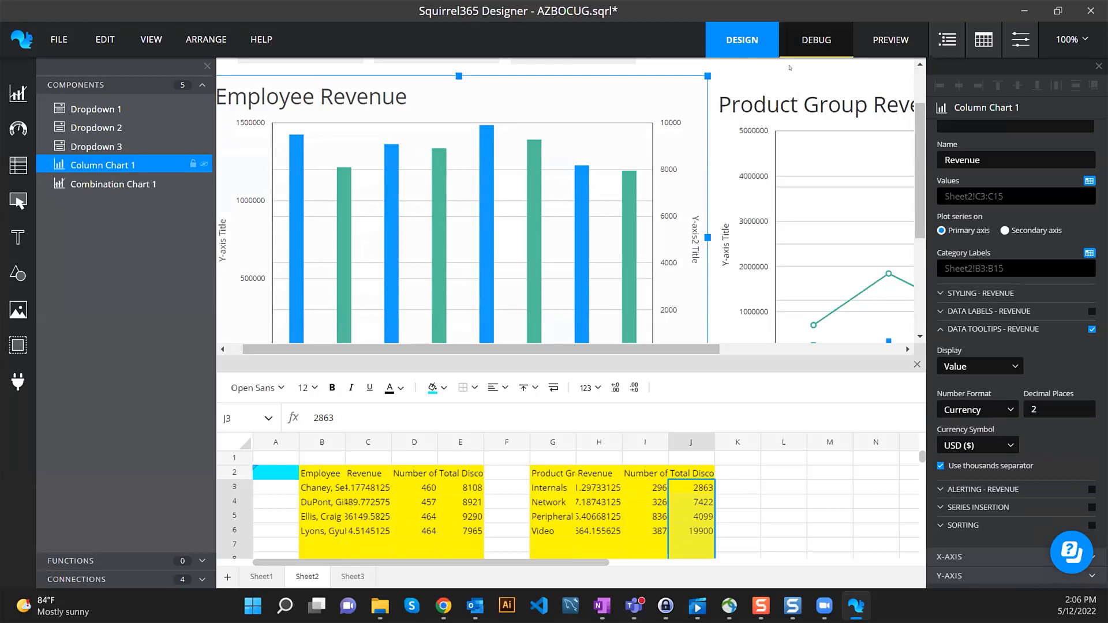
pyautogui.scroll(4, 973, 310)
pyautogui.click(973, 317)
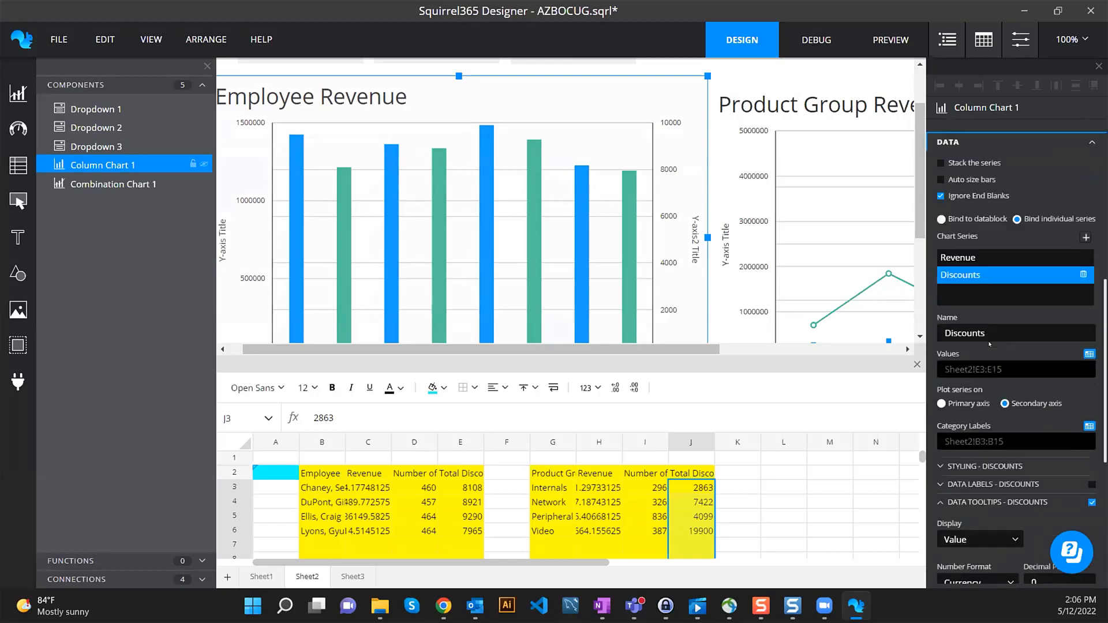
pyautogui.scroll(-5, 980, 323)
pyautogui.click(1090, 333)
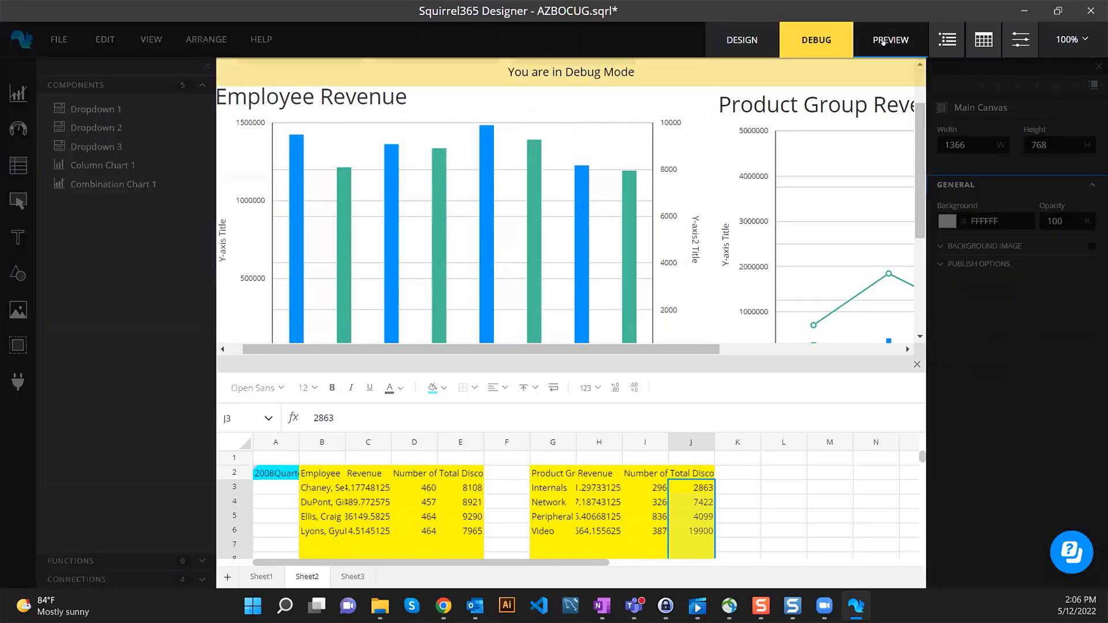
# - Launch the dashboard preview, which opens on 2008, Quarter 1, January
pyautogui.click(890, 39)
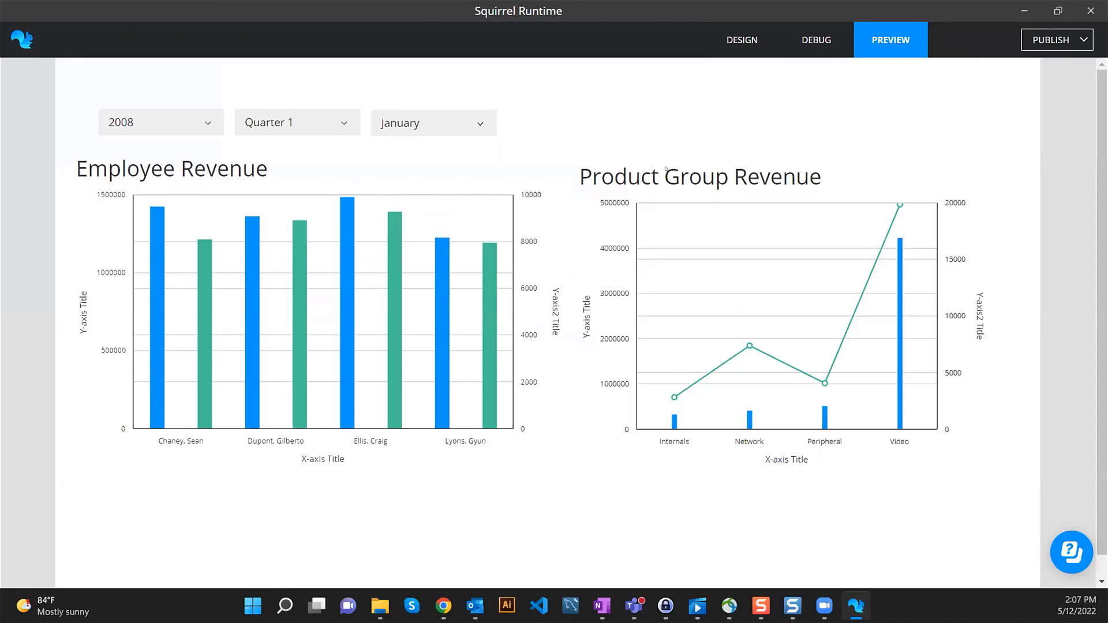
# - Return to design, enlarge the data sheet panel, and relaunch the preview
pyautogui.click(741, 39)
pyautogui.scroll(1, 386, 120)
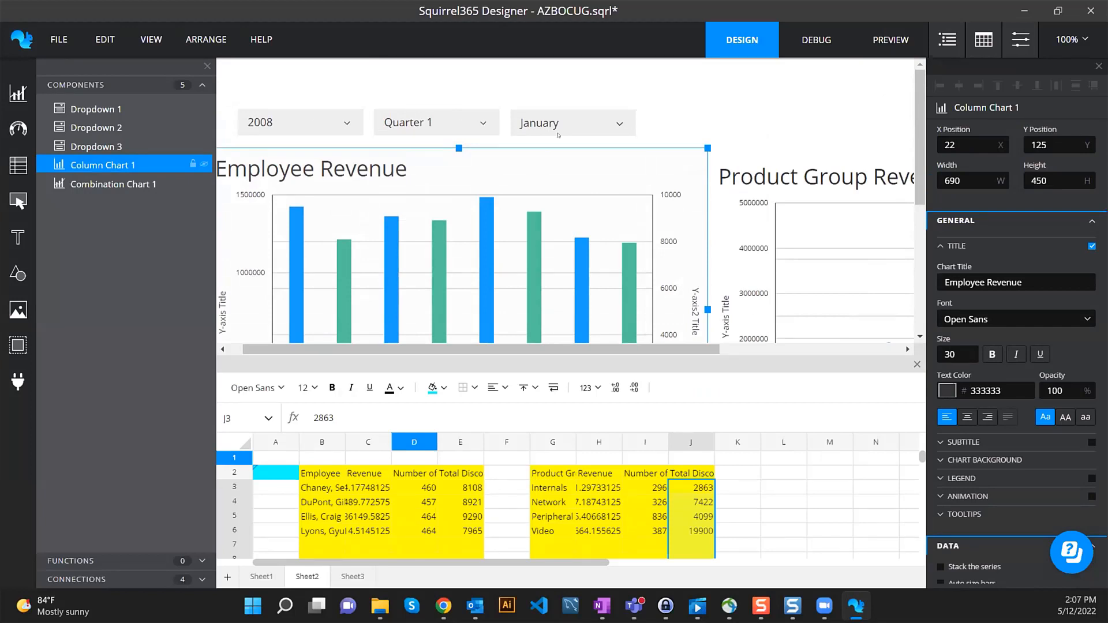
pyautogui.scroll(-2, 603, 151)
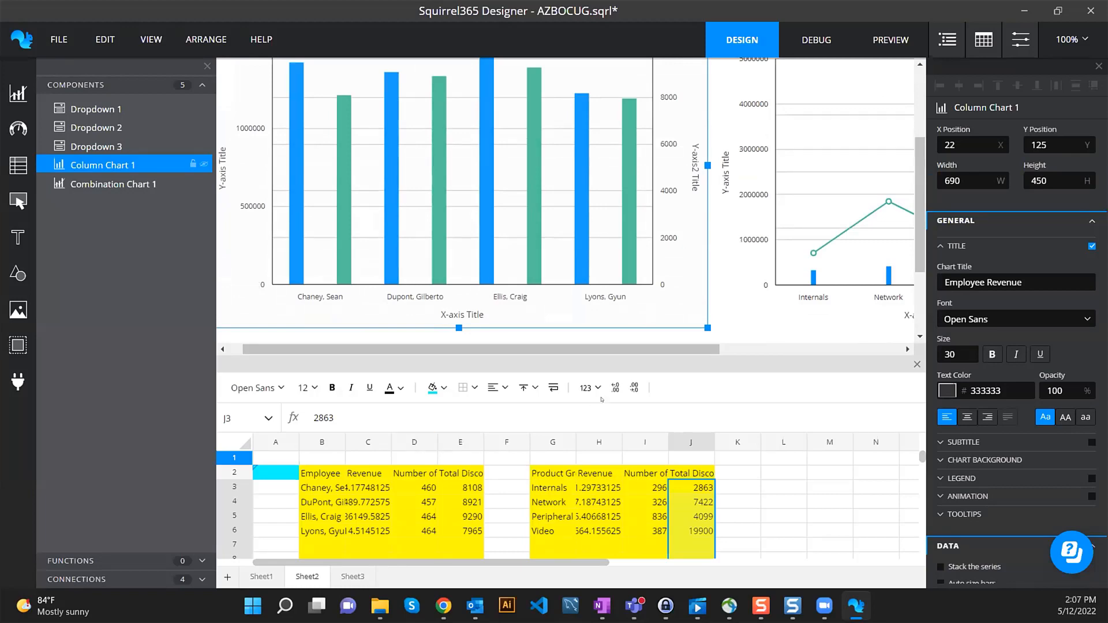
pyautogui.moveTo(630, 349); pyautogui.dragTo(630, 289)
pyautogui.click(870, 52)
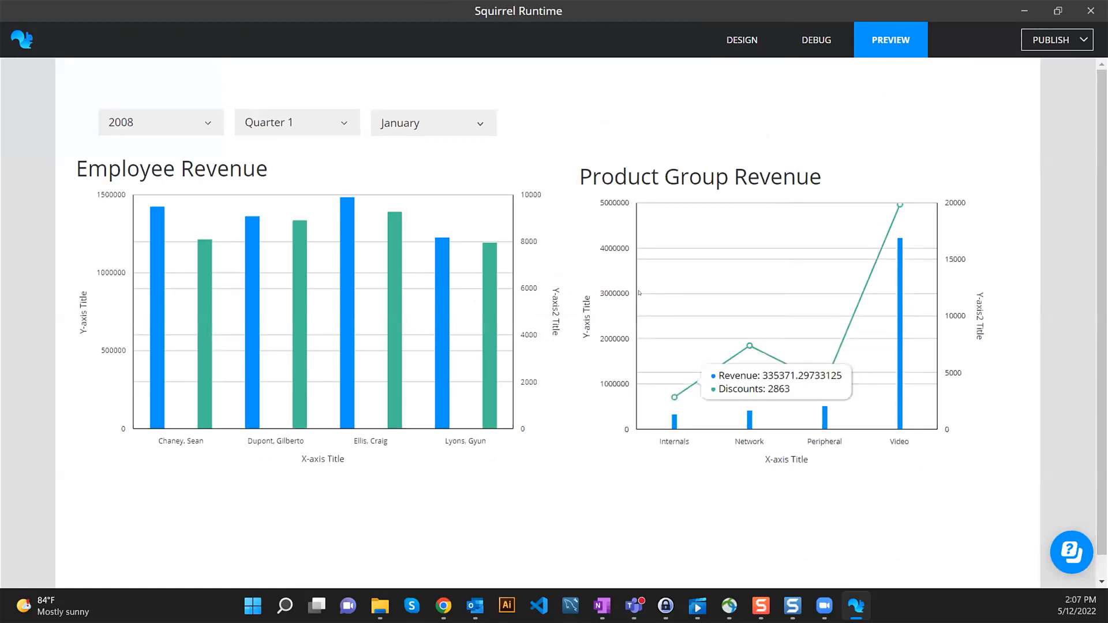
# - Filter the preview to Quarter 2, keeping April as the month
pyautogui.click(325, 125)
pyautogui.click(274, 146)
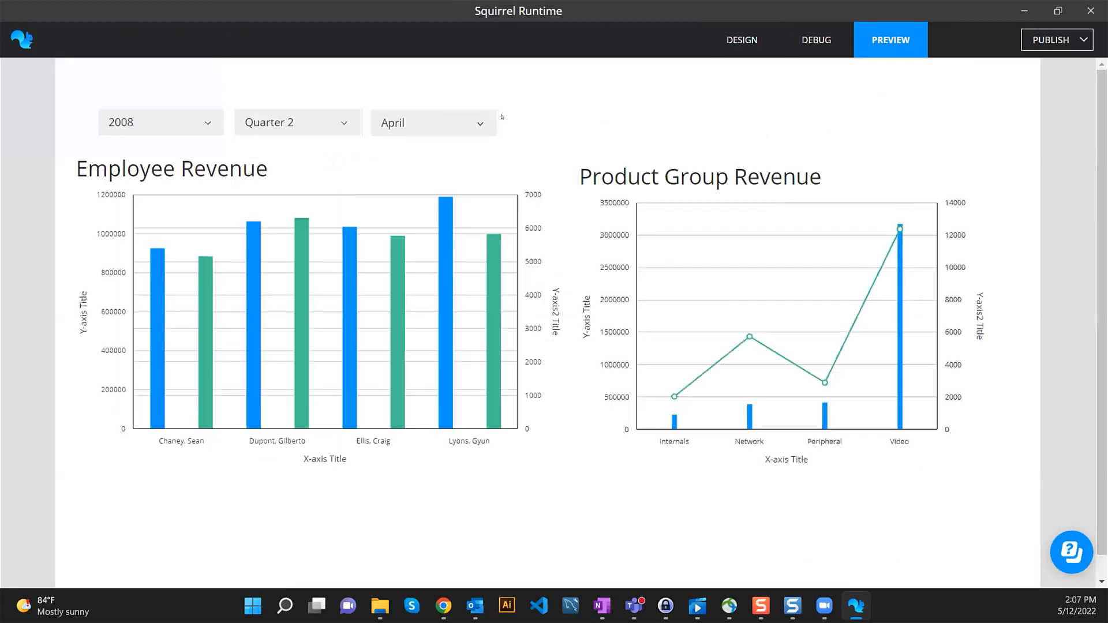
pyautogui.click(317, 124)
pyautogui.click(308, 124)
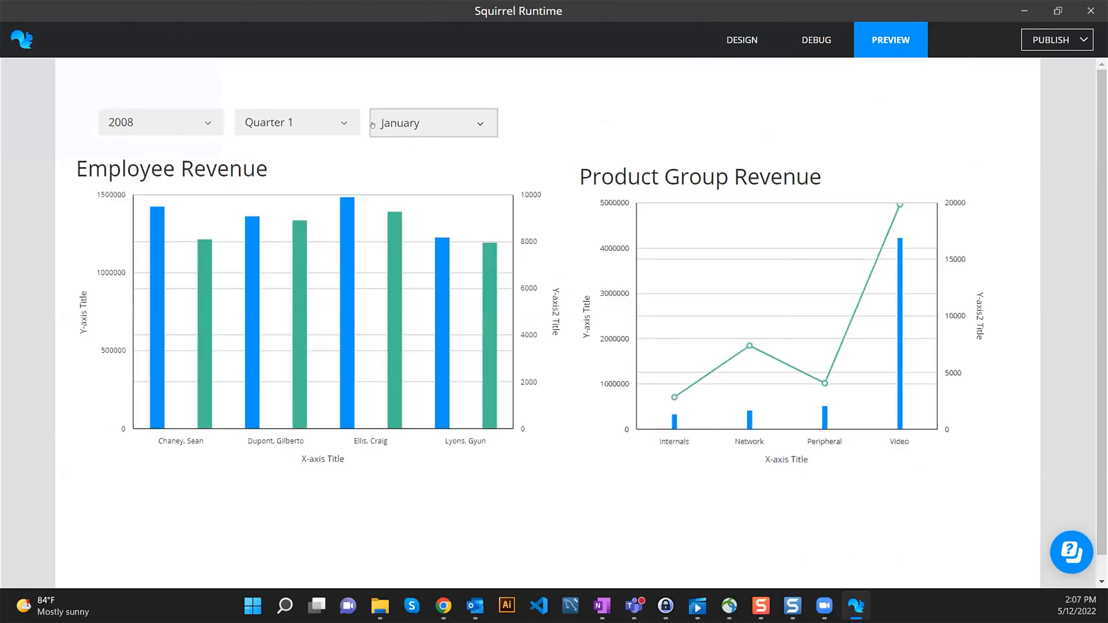
pyautogui.click(447, 126)
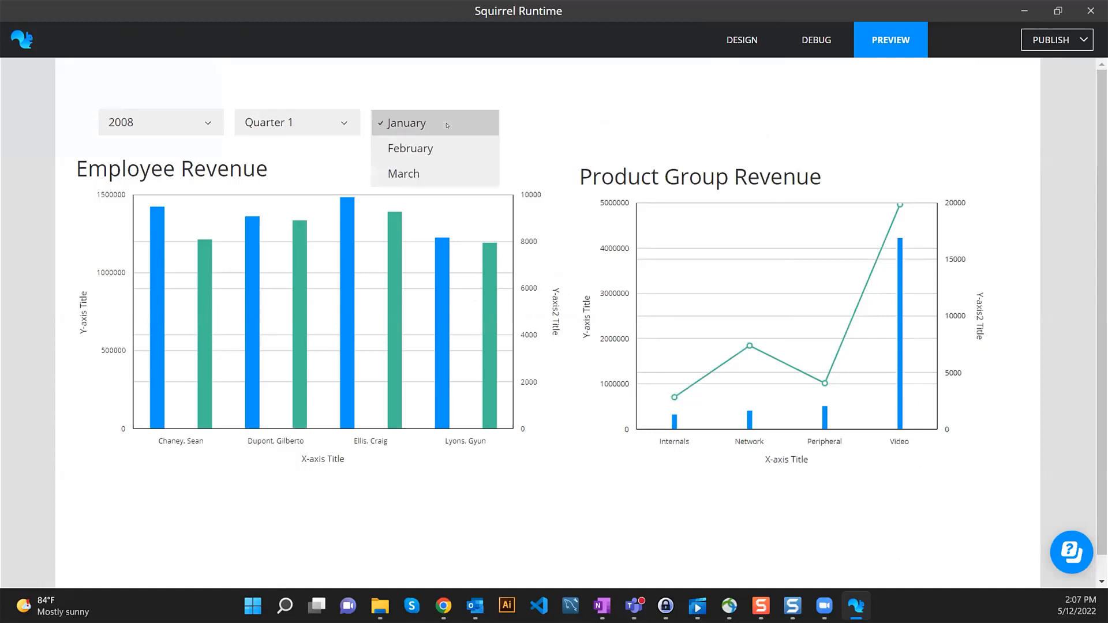
pyautogui.click(447, 124)
pyautogui.click(297, 122)
pyautogui.click(322, 147)
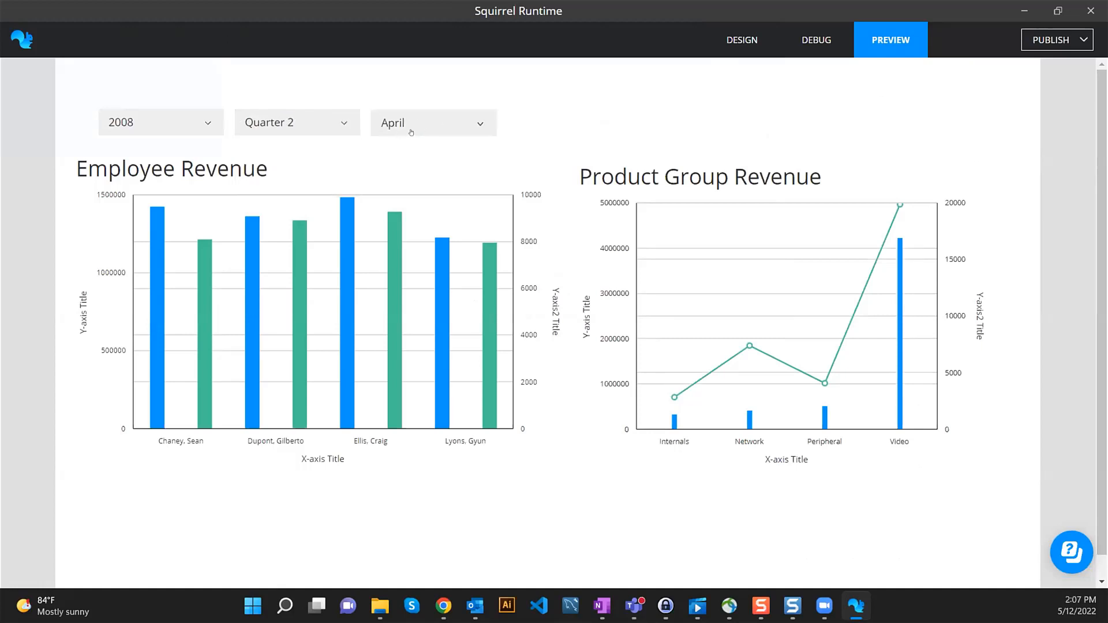
pyautogui.click(454, 124)
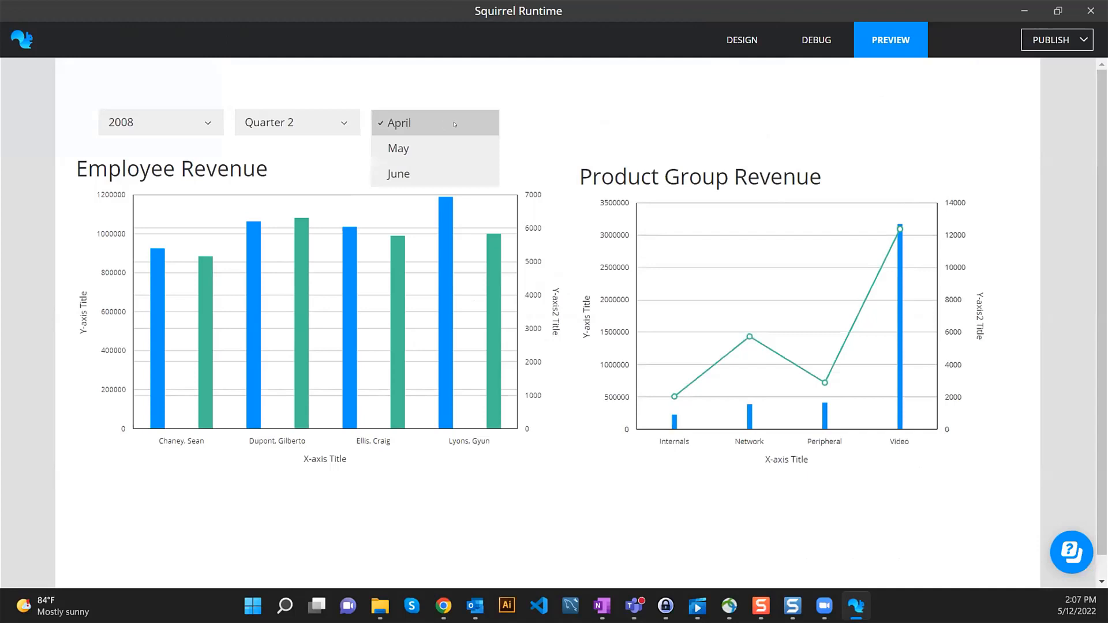
pyautogui.click(395, 123)
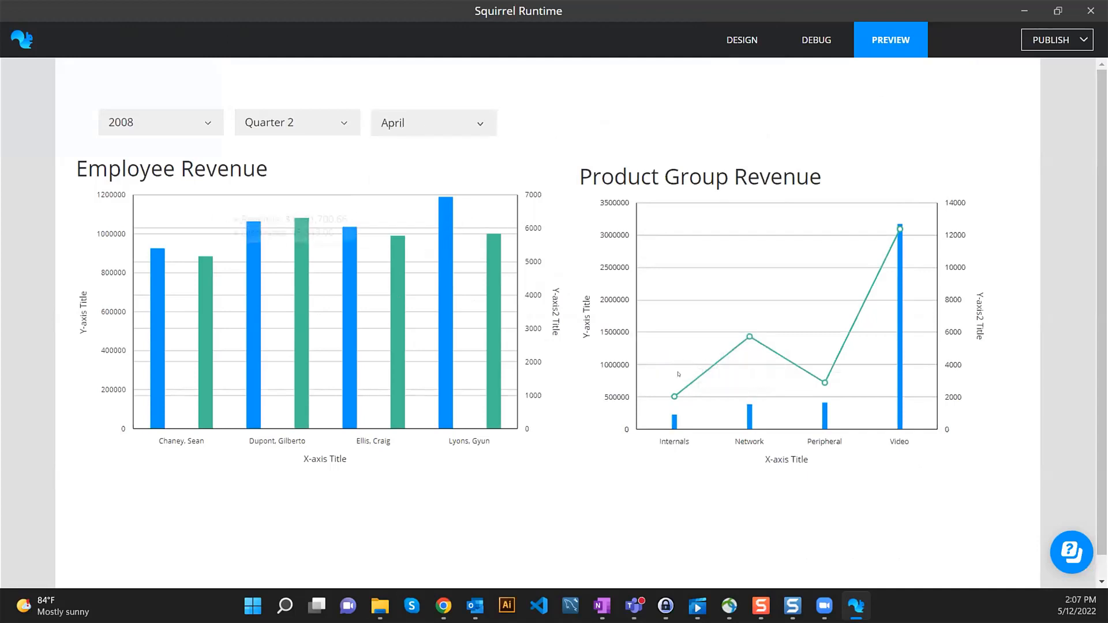